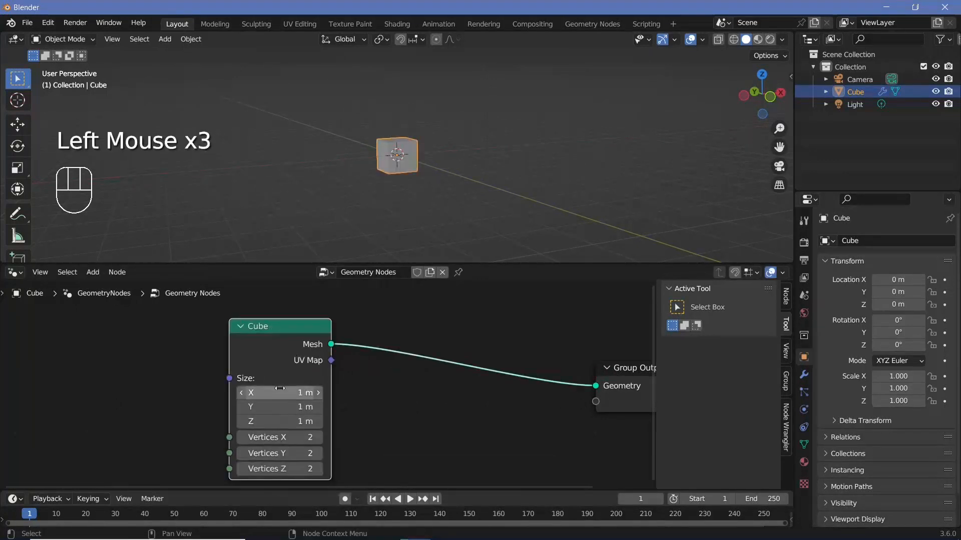
Step: Set the Cube node's size to 2 m in X, 10 m in Y and 2 m in Z
click(280, 389)
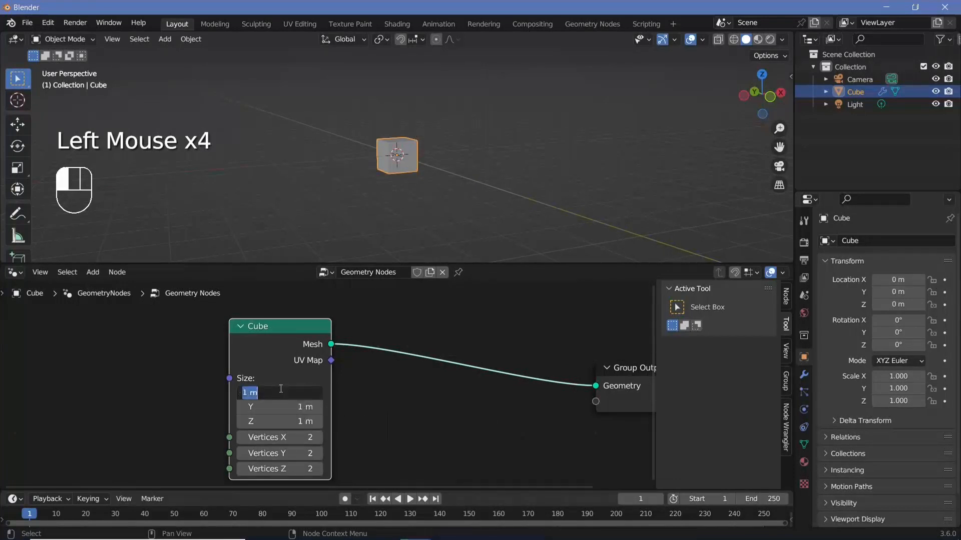
text(2)
key(Return)
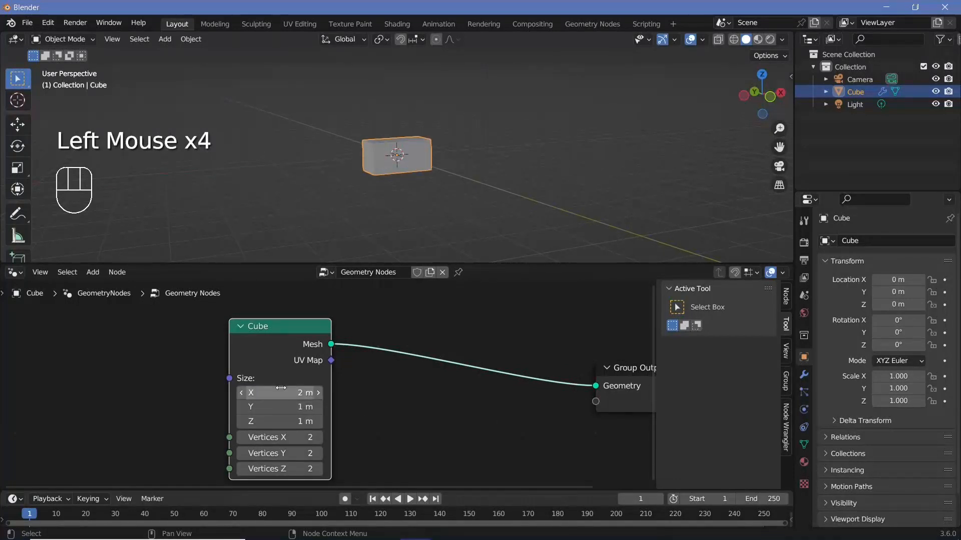
click(279, 421)
text(2)
key(Return)
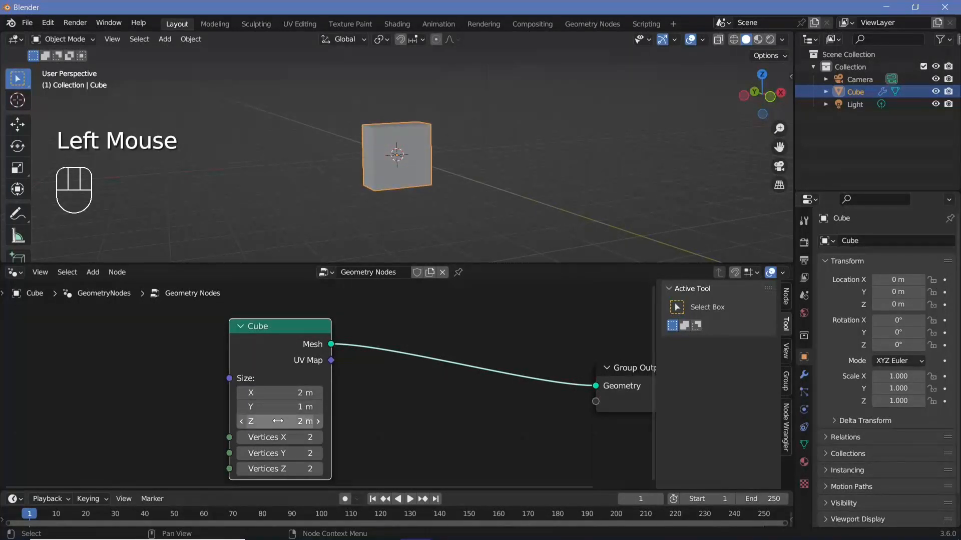
click(279, 407)
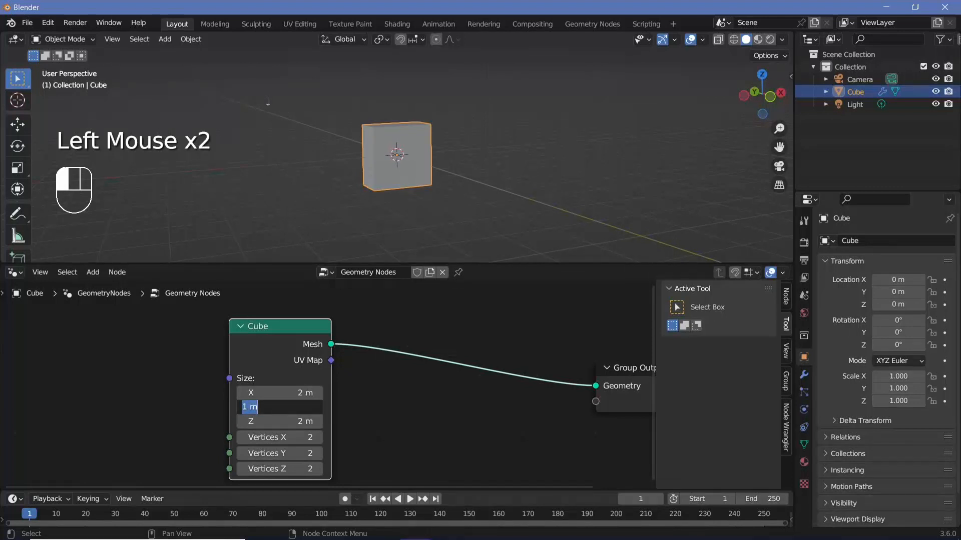
text(10)
key(Return)
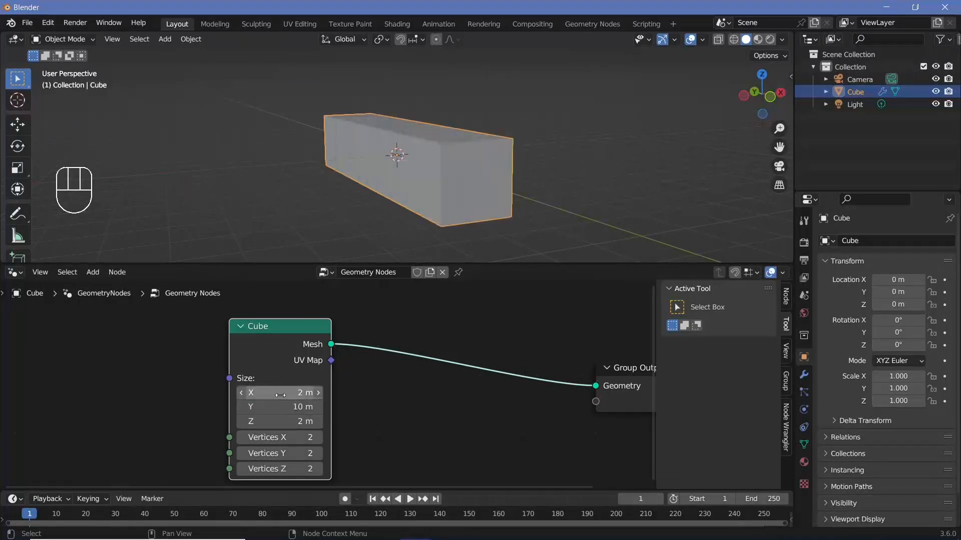
middle_drag(381, 178, 475, 190)
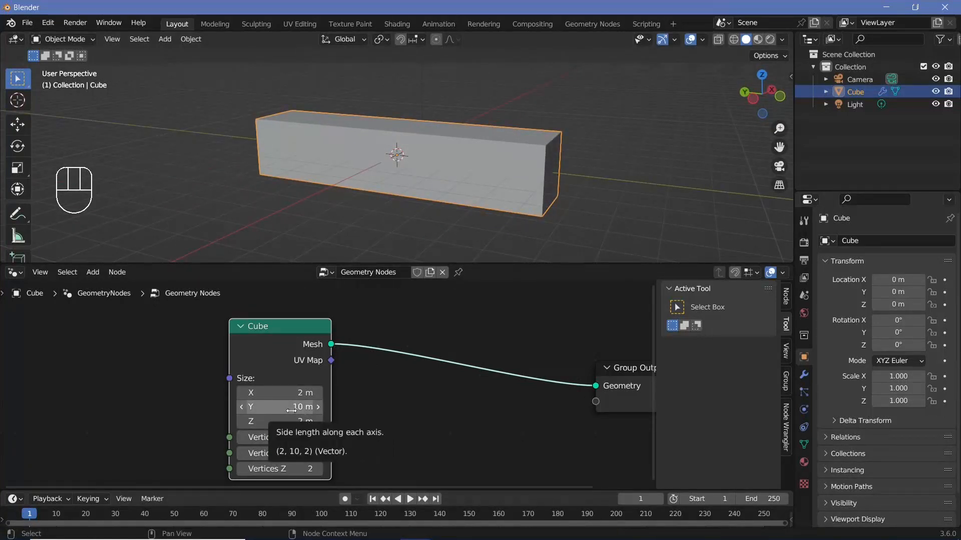
Step: Insert a Mesh to Volume node between the Cube and Group Output nodes and arrange the nodes to leave room for more
drag(284, 368, 219, 359)
middle_drag(469, 204, 470, 144)
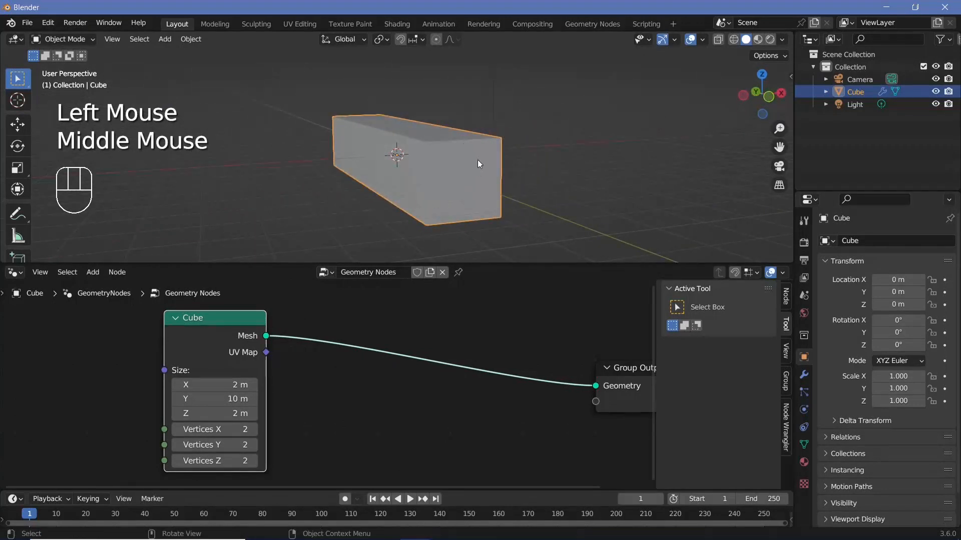
drag(183, 335, 14, 340)
middle_drag(226, 337, 352, 335)
key(shift+a)
click(280, 263)
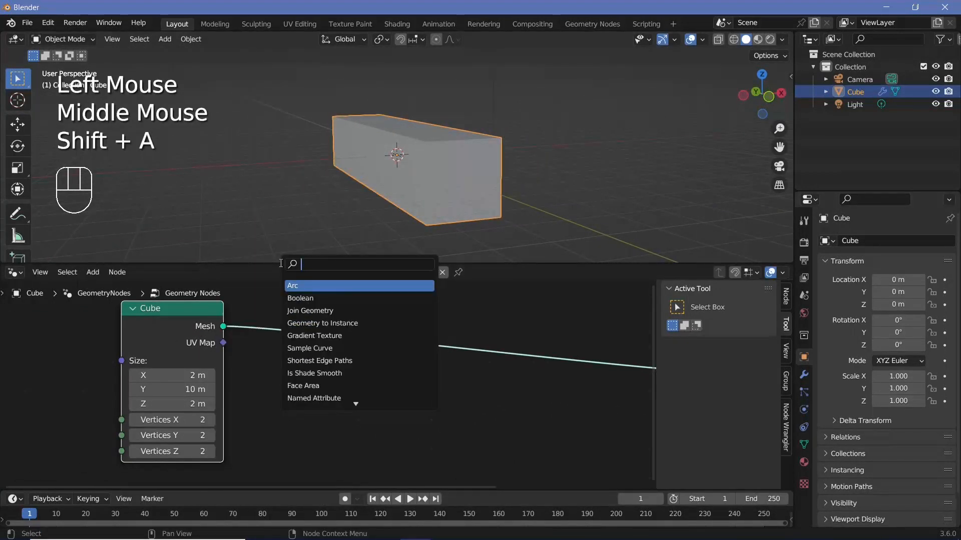
text(mesh to)
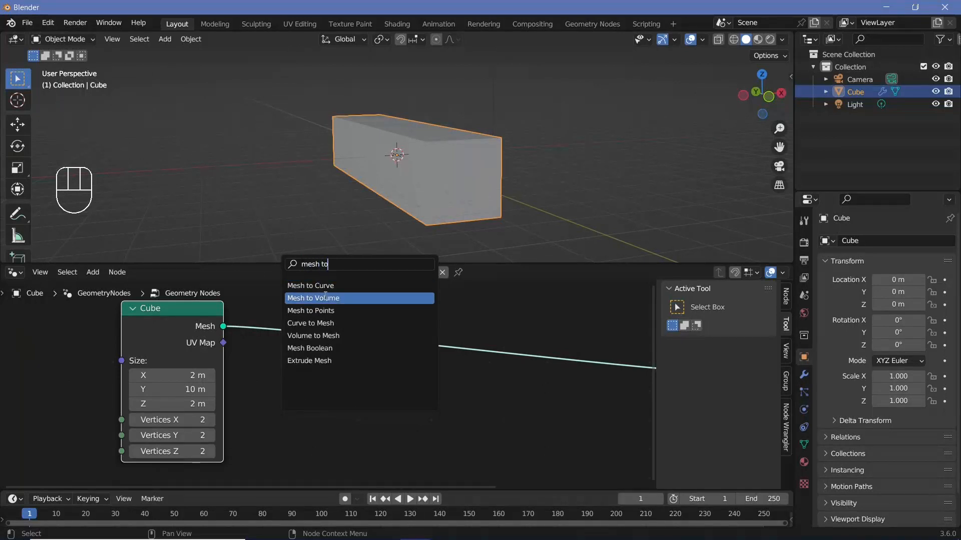
click(320, 298)
click(251, 319)
drag(110, 313, 270, 371)
drag(275, 359, 167, 350)
Step: Insert a Distribute Points in Volume node between the Mesh to Volume and Group Output nodes
key(shift+a)
click(331, 264)
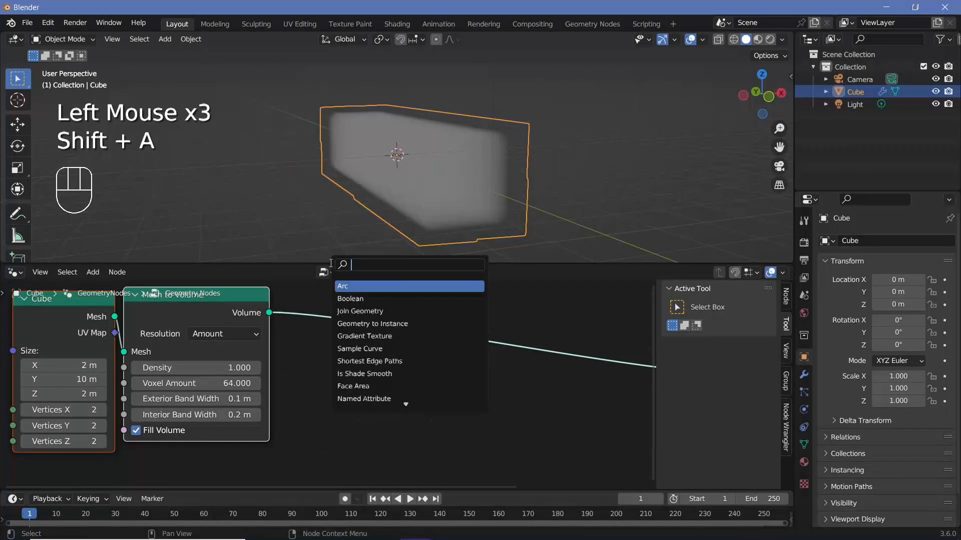
text(distr)
click(362, 298)
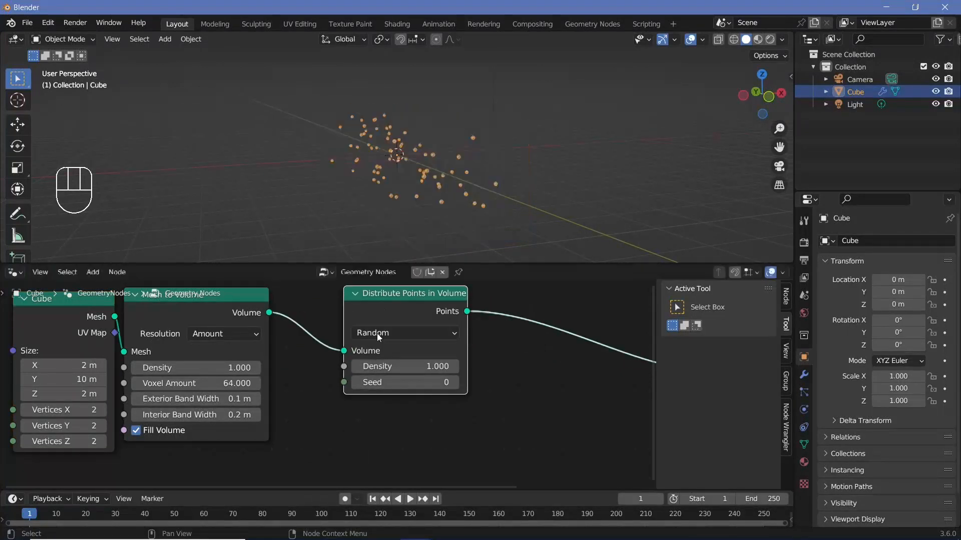
click(335, 334)
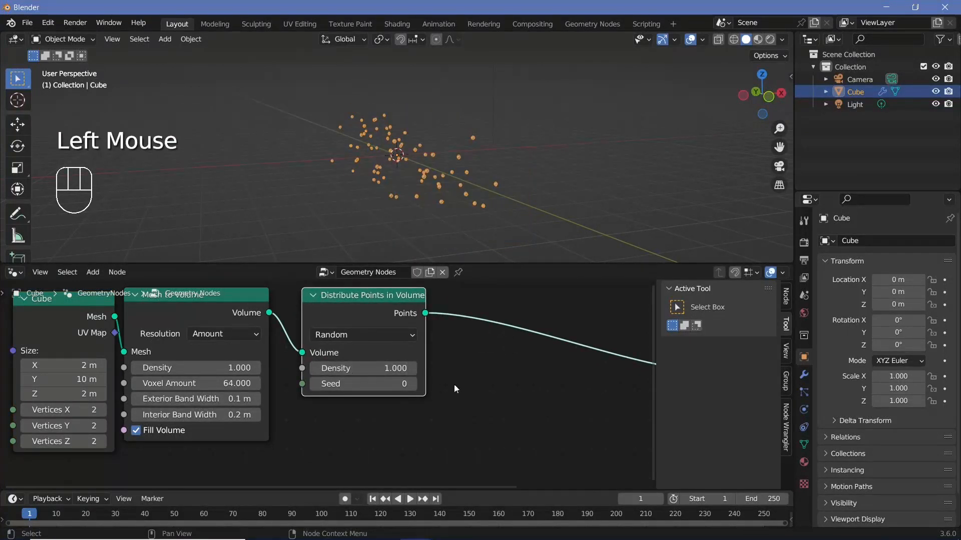
Step: Set the density of the Distribute Points in Volume node to 500
middle_drag(455, 384, 409, 387)
click(339, 370)
text(5)
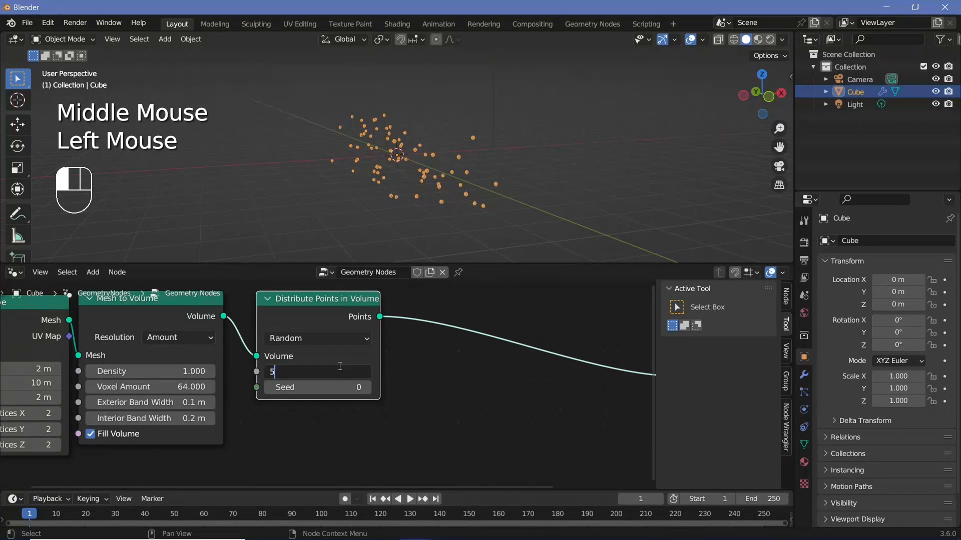
text(00)
key(Return)
middle_drag(381, 195, 488, 208)
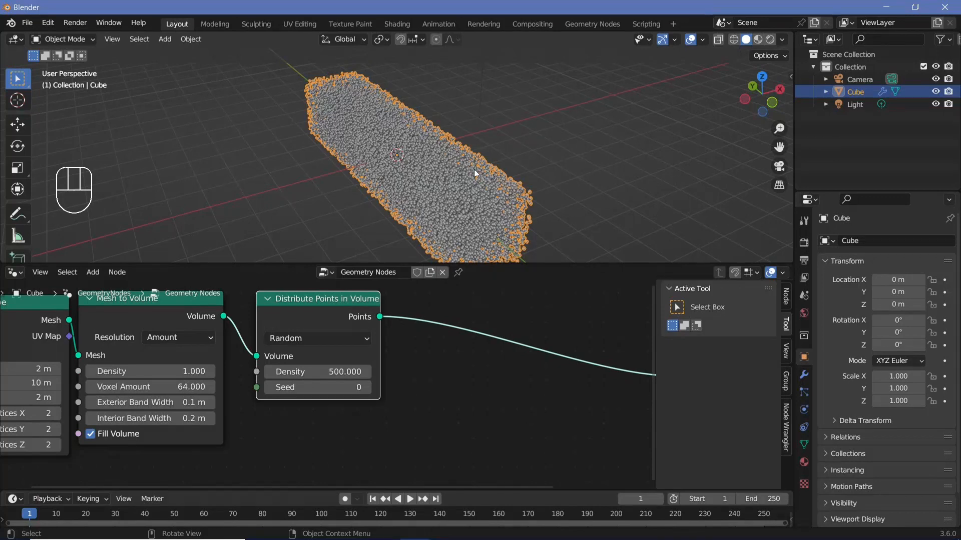
Step: Add an unconnected Noise Texture node below the main node chain
mouse_move(446, 385)
middle_down()
mouse_move(447, 354)
mouse_move(456, 394)
middle_up()
middle_drag(457, 393, 480, 371)
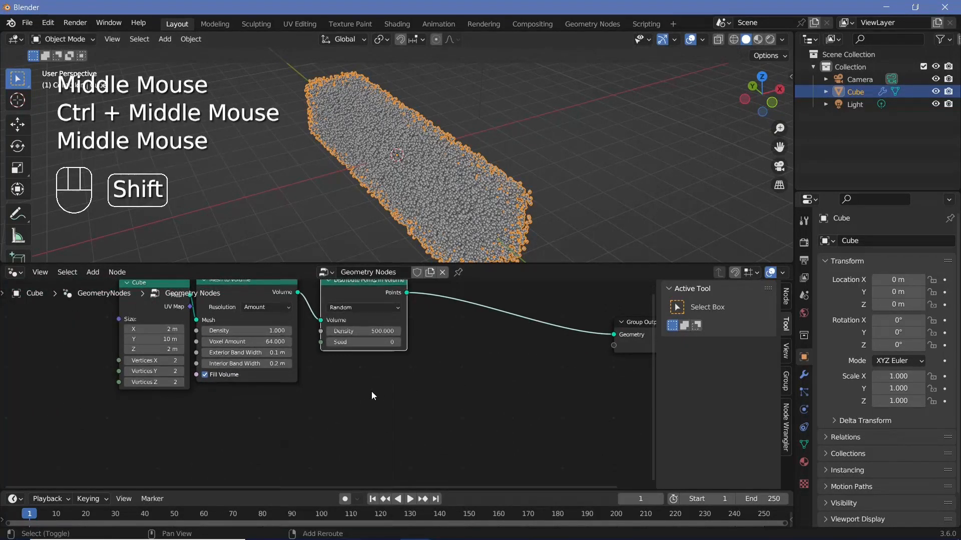
key(shift+a)
click(350, 266)
text(o)
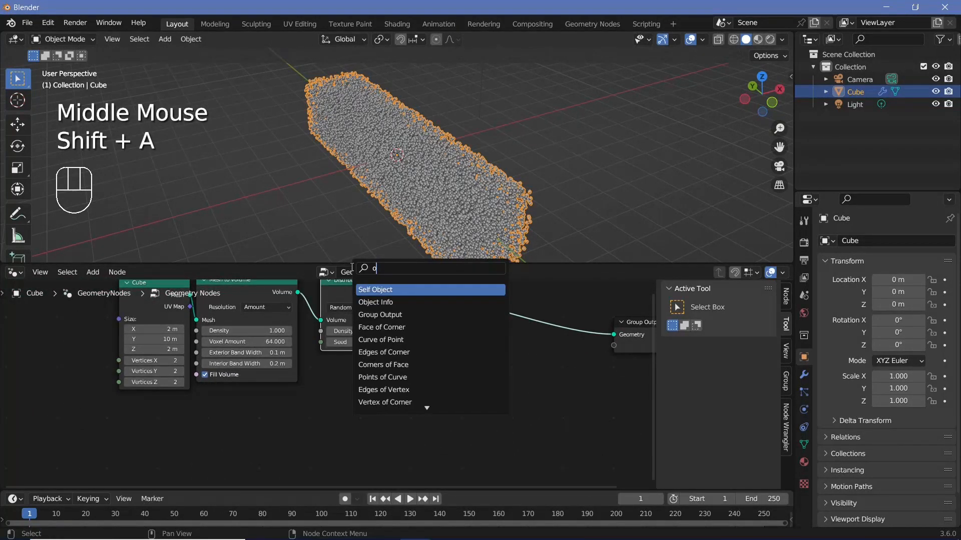
key(BackSpace)
text(noise)
click(370, 289)
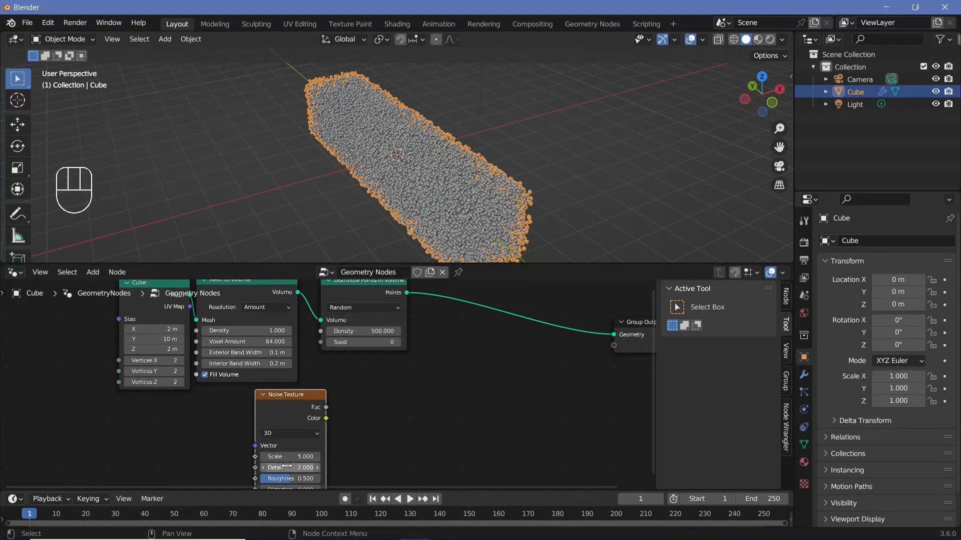
middle_drag(380, 403, 360, 382)
drag(256, 387, 231, 408)
Step: Insert a Delete Geometry node between the Distribute Points in Volume and Group Output nodes
key(shift+a)
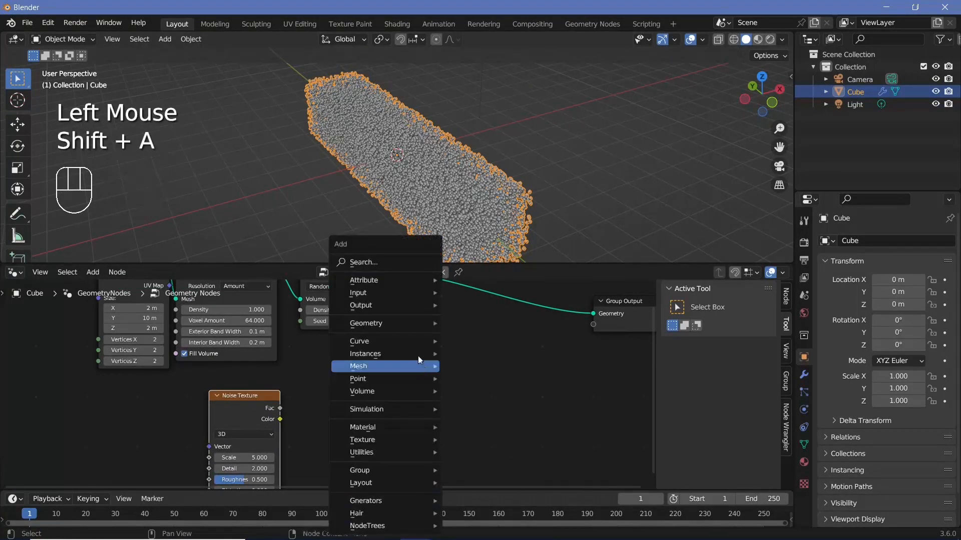
click(398, 261)
text(delete)
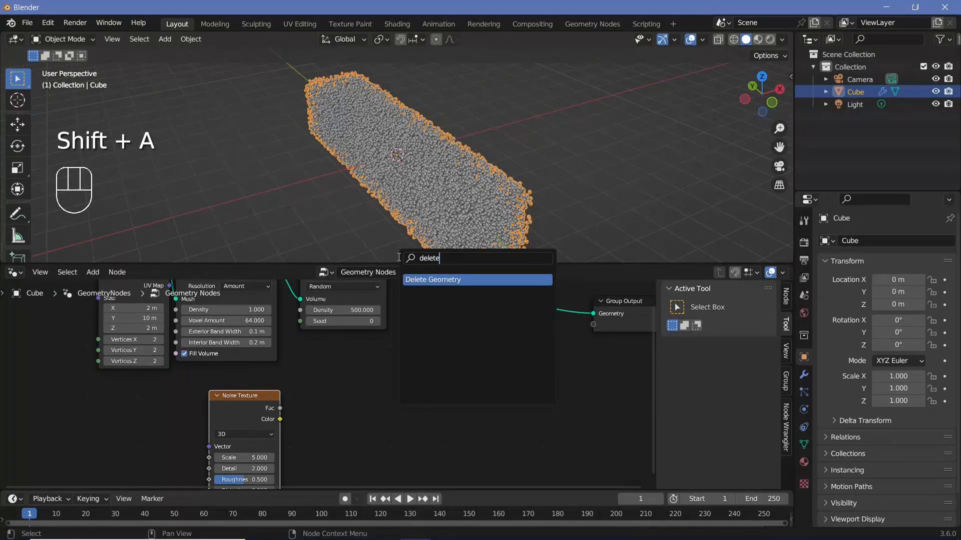
key(Return)
click(461, 304)
drag(279, 419, 382, 380)
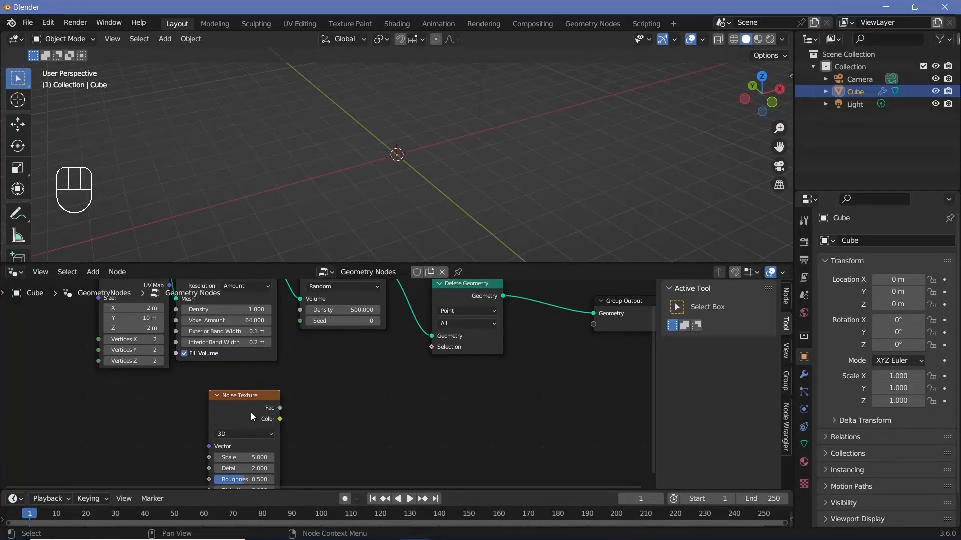
mouse_move(251, 412)
mouse_down()
mouse_move(236, 405)
mouse_move(254, 421)
mouse_up()
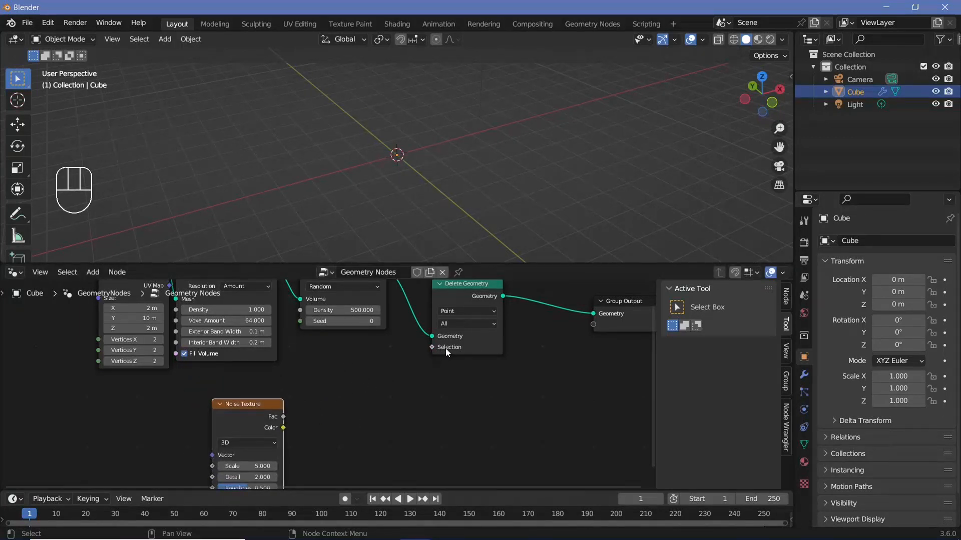
click(478, 295)
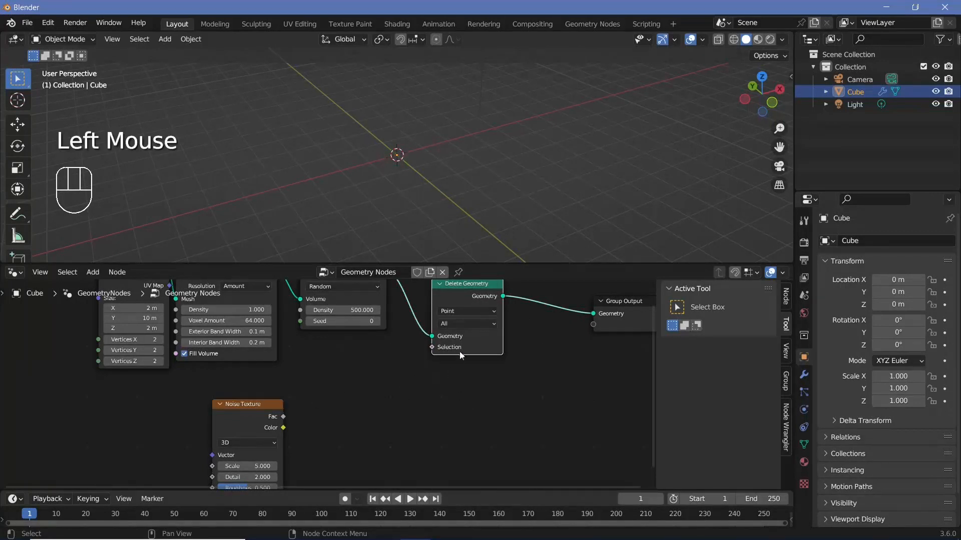
Step: Add a Color Ramp node beside the Noise Texture and connect the noise Color output to the ramp's Fac input
key(shift+a)
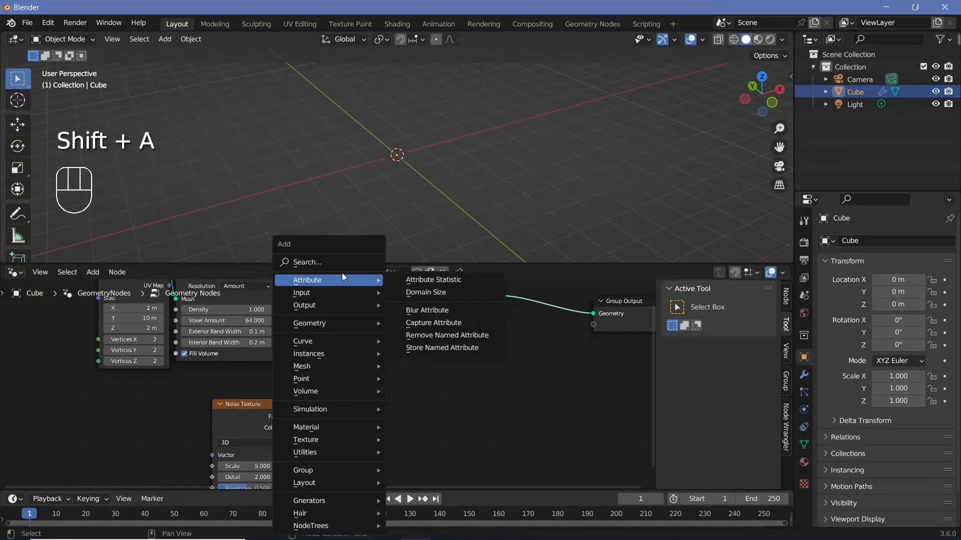
click(341, 264)
text(cr)
key(Return)
click(332, 414)
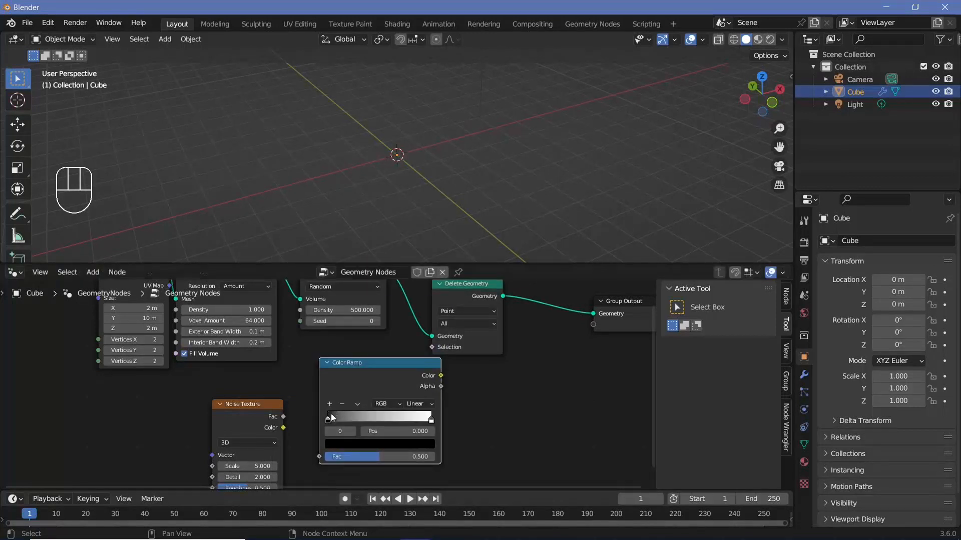
drag(282, 428, 316, 455)
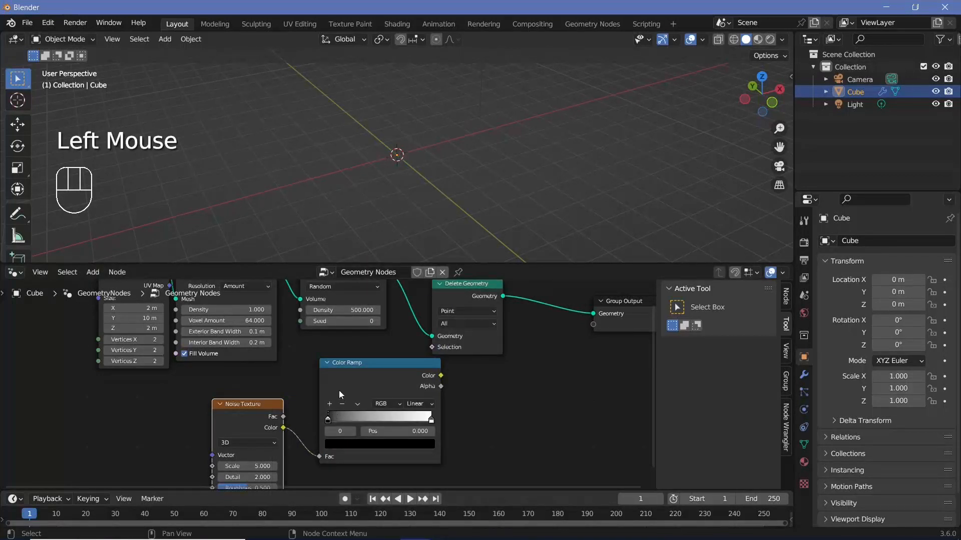
Step: Connect the Color Ramp's Color output to Delete Geometry's Selection input and move the ramp's black stop to about 0.411
drag(338, 393, 302, 423)
mouse_move(417, 421)
mouse_down()
mouse_move(353, 423)
mouse_move(431, 425)
mouse_up()
middle_drag(431, 425, 462, 377)
drag(279, 359, 248, 360)
middle_drag(320, 355, 274, 367)
drag(362, 348, 424, 319)
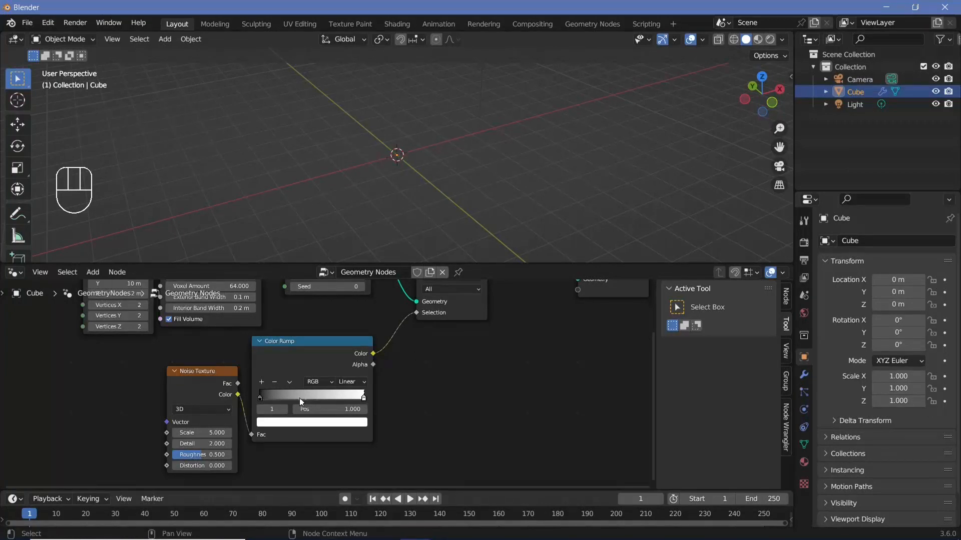
drag(260, 398, 304, 405)
middle_drag(441, 210, 434, 170)
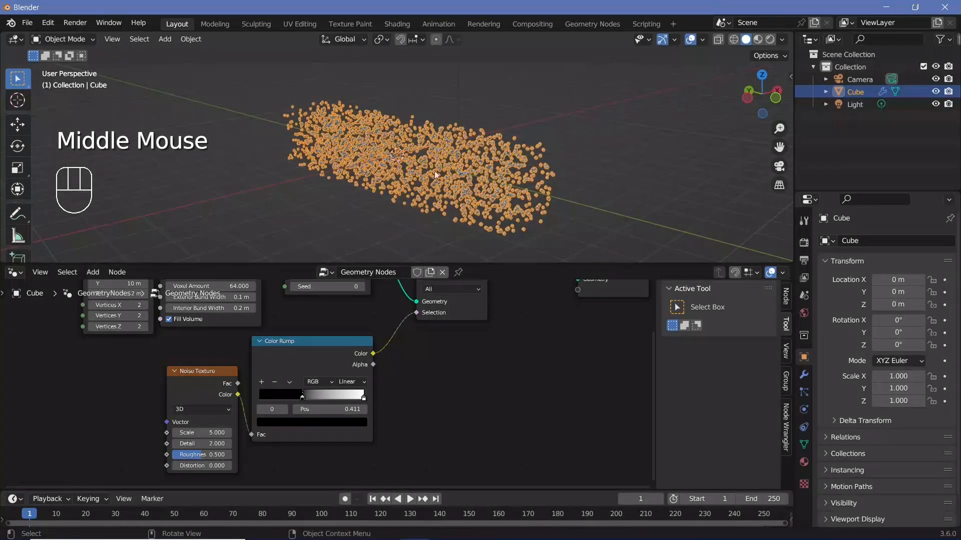
Step: Set the Noise Texture's scale to 1
middle_drag(207, 436, 285, 422)
click(285, 421)
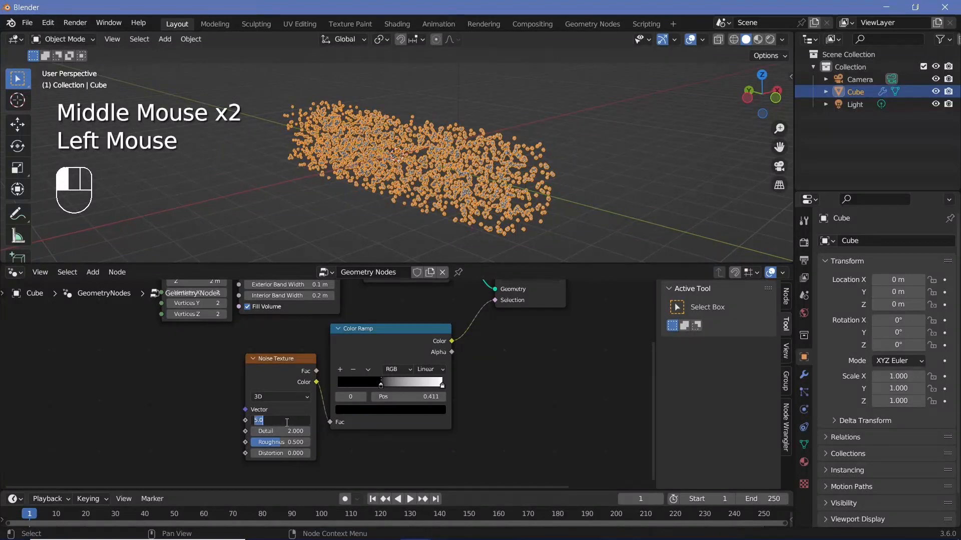
key(Return)
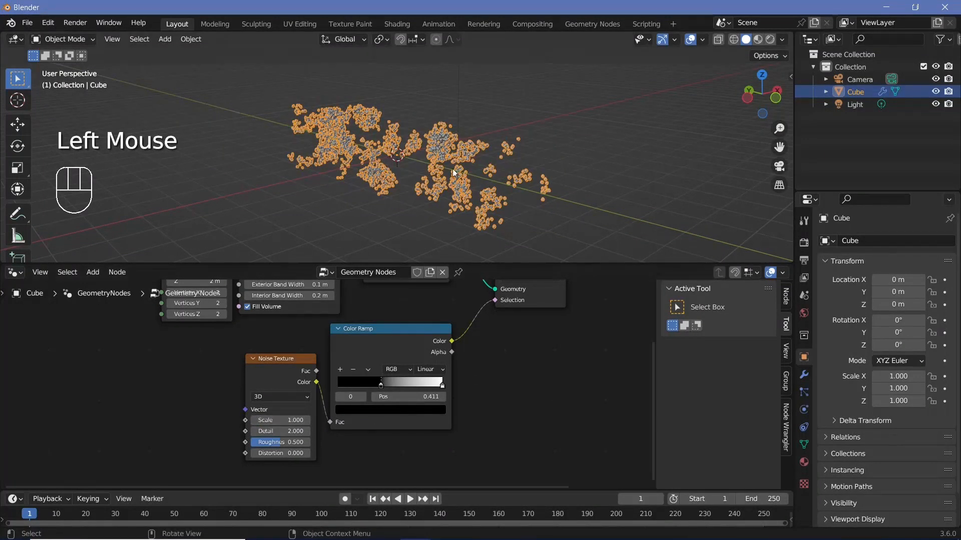
middle_drag(538, 220, 289, 120)
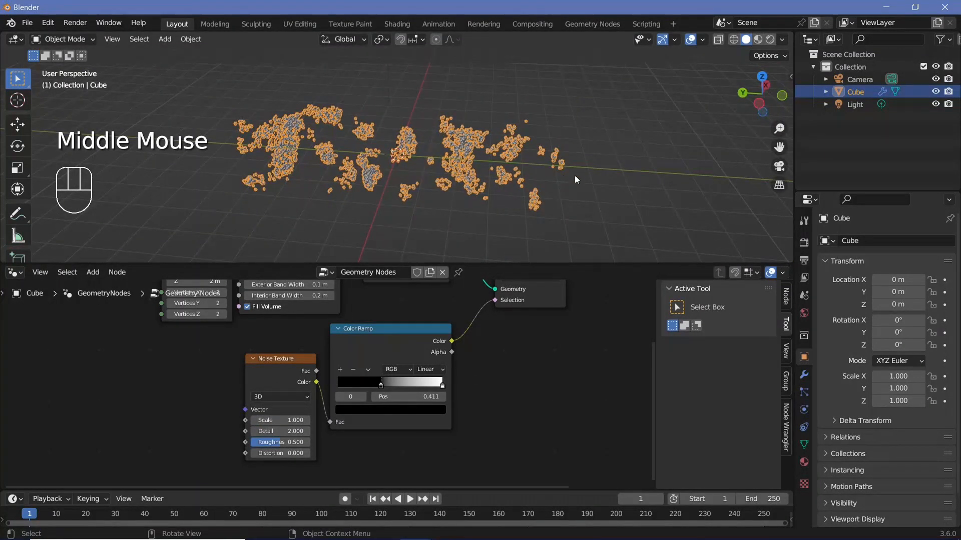
middle_drag(574, 176, 462, 253)
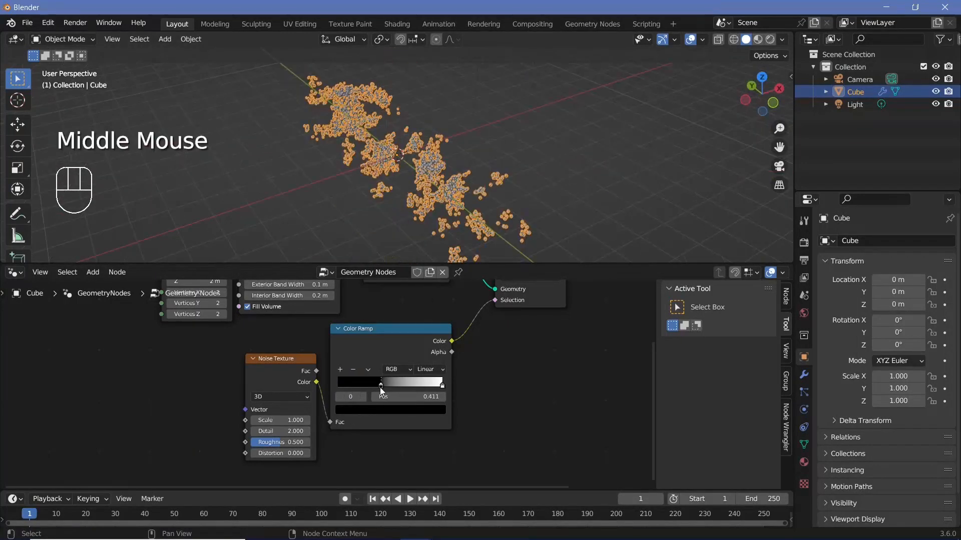
Step: Move the Color Ramp's black stop to about 0.458 and inspect the point cloud from its narrow end
drag(380, 388, 393, 384)
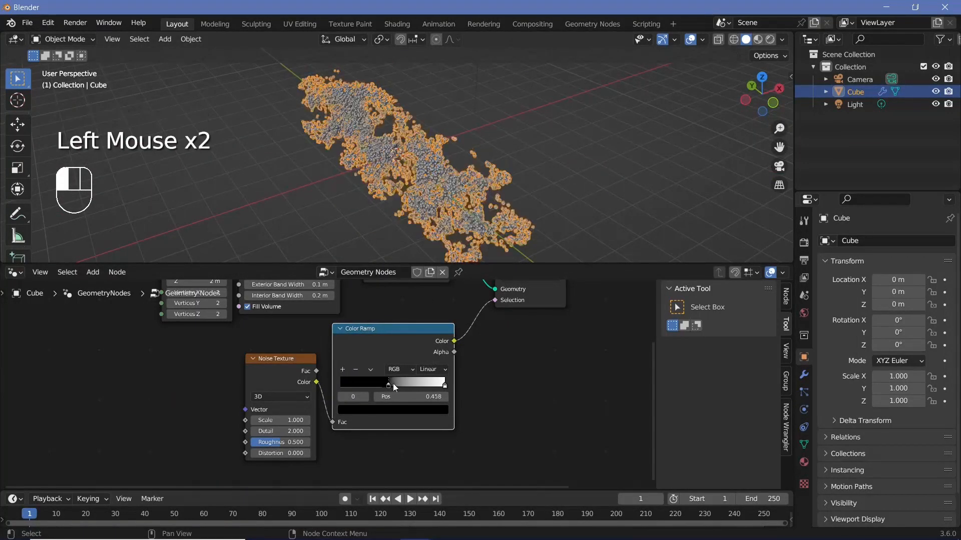
middle_drag(330, 150, 362, 133)
ctrl+middle_drag(401, 157, 392, 182)
ctrl+middle_drag(372, 148, 577, 183)
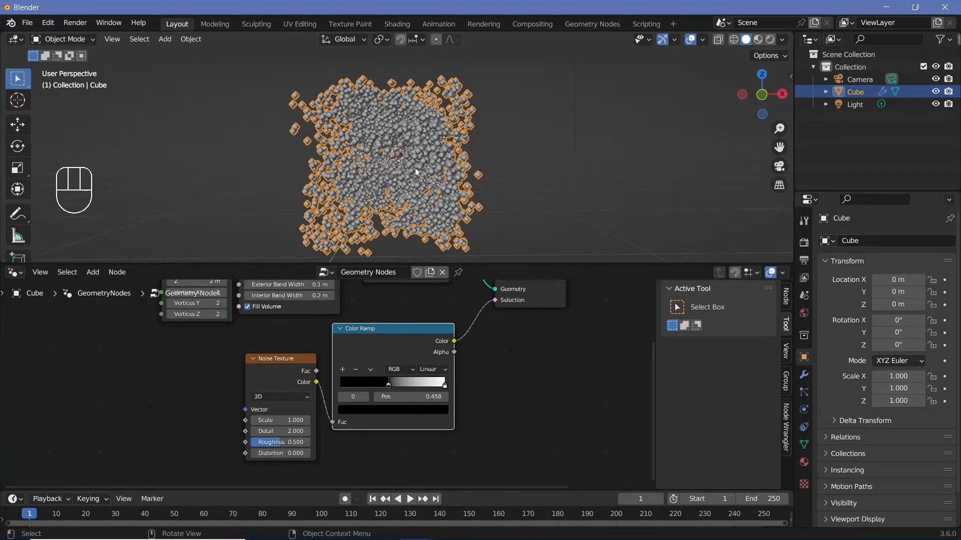
ctrl+middle_drag(438, 336, 437, 342)
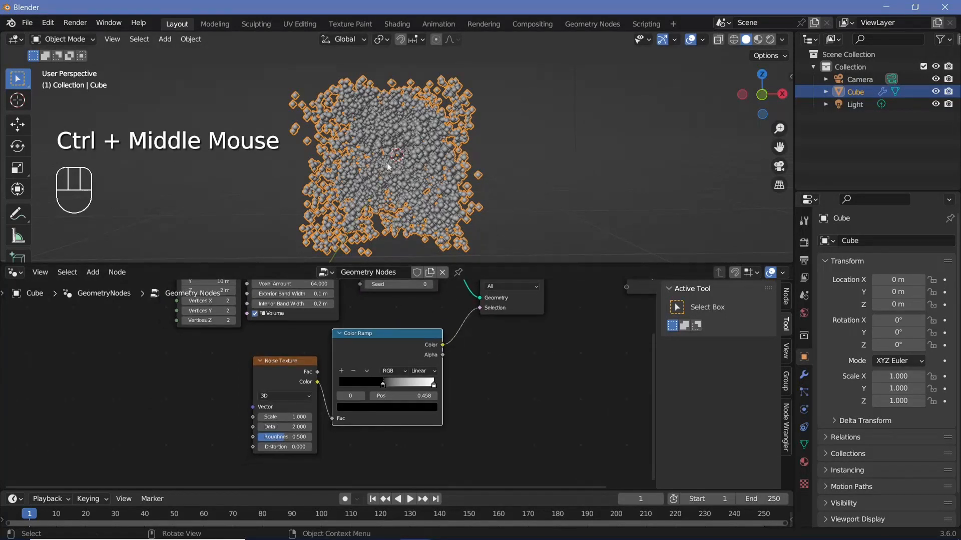
middle_drag(388, 167, 461, 178)
middle_drag(395, 186, 390, 187)
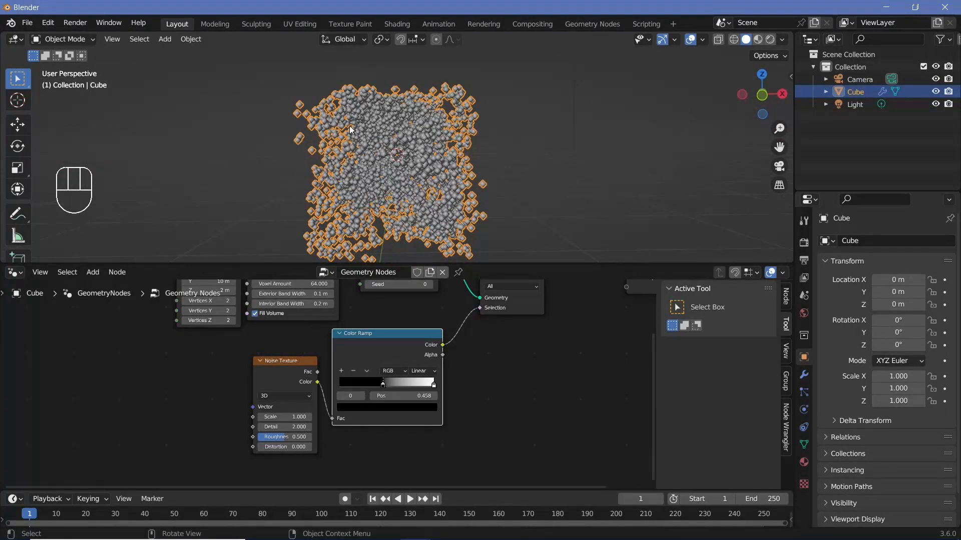
Step: Add a Position node below the Noise Texture node
ctrl+middle_drag(405, 365, 397, 350)
middle_drag(397, 350, 385, 390)
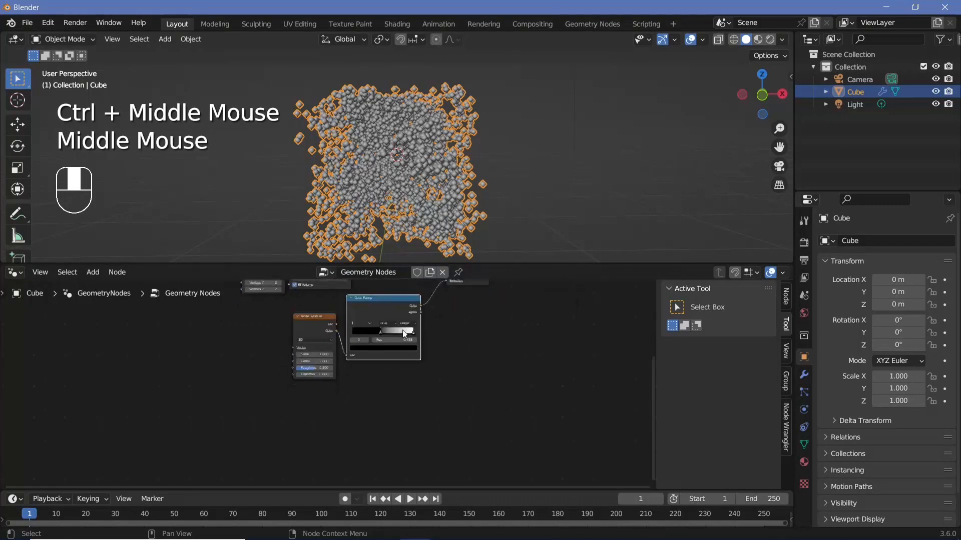
key(shift+a)
click(356, 262)
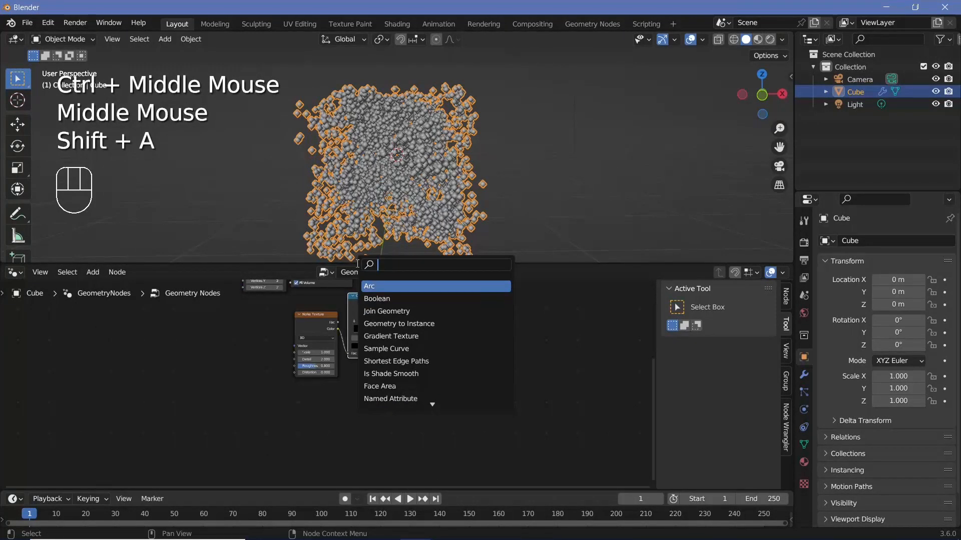
text(posit)
key(Return)
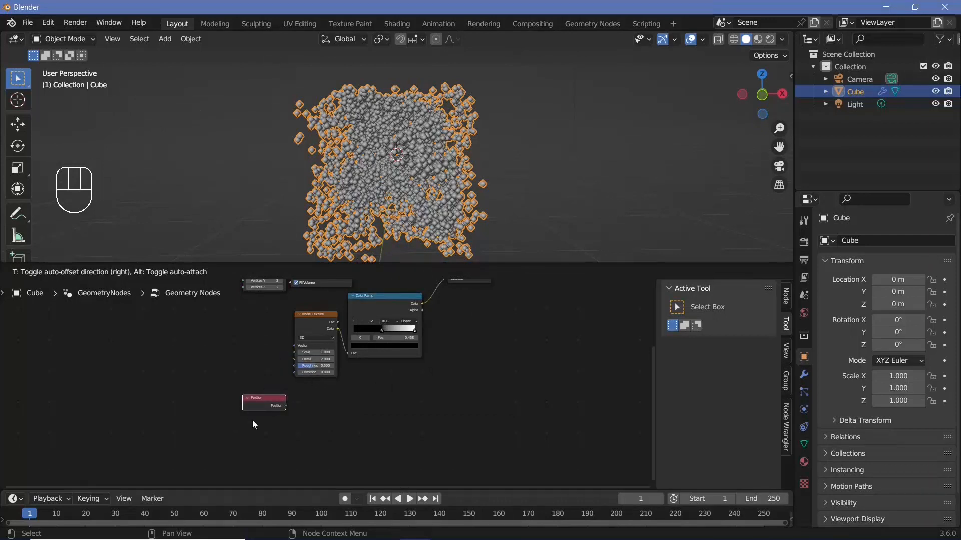
click(252, 420)
Step: Add a Separate XYZ node beside the Position node and feed the Position output into its Vector input
key(shift+a)
click(283, 263)
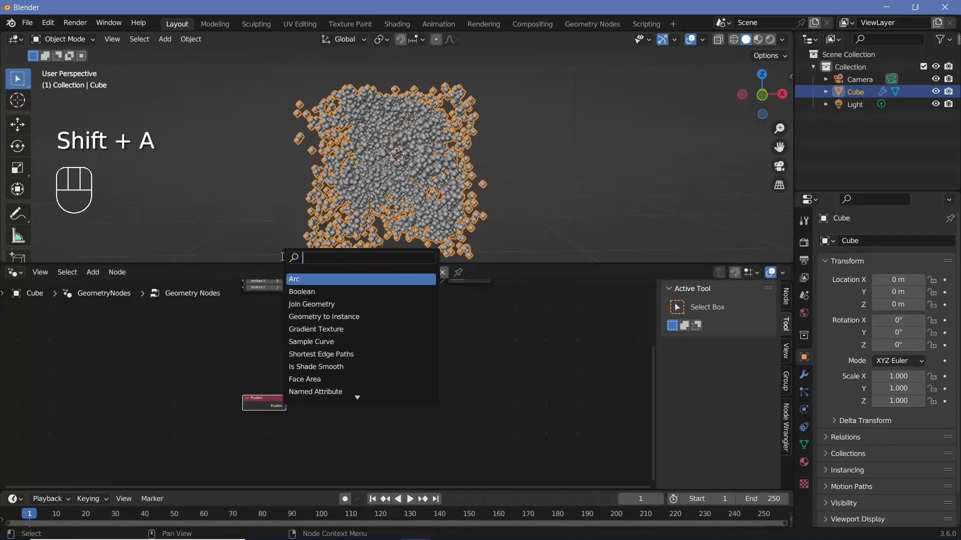
text(sepa)
click(322, 279)
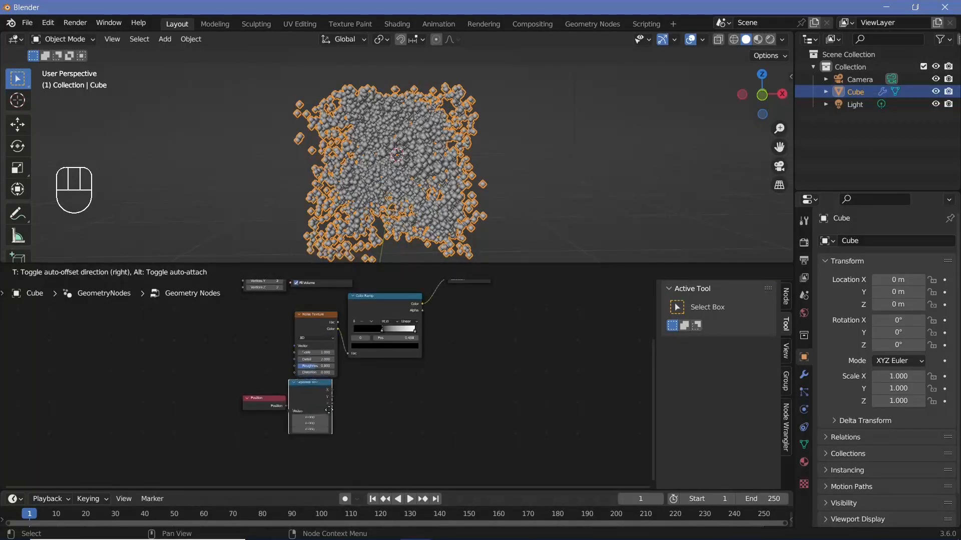
click(309, 387)
ctrl+middle_drag(326, 387, 310, 376)
middle_drag(247, 417, 259, 377)
drag(230, 383, 278, 411)
drag(344, 369, 327, 386)
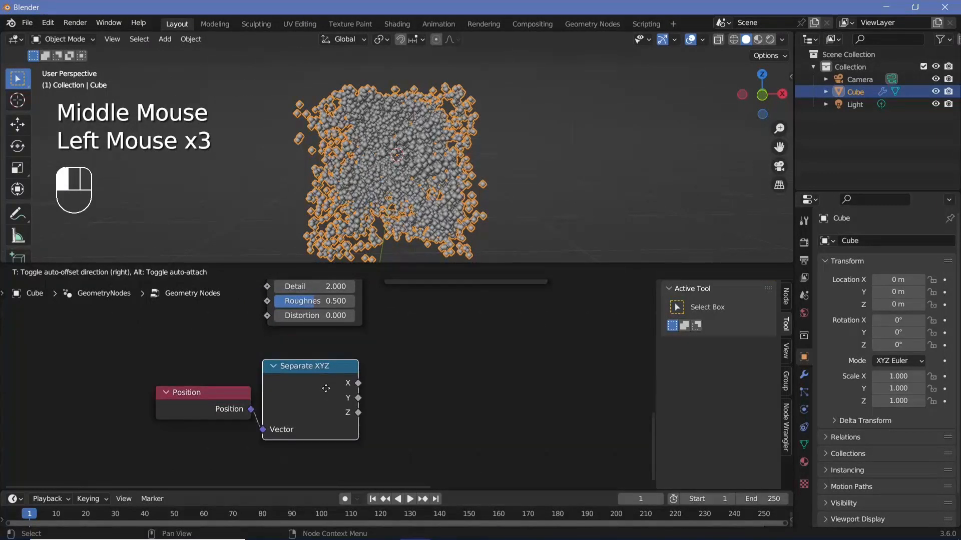
middle_drag(366, 384, 293, 381)
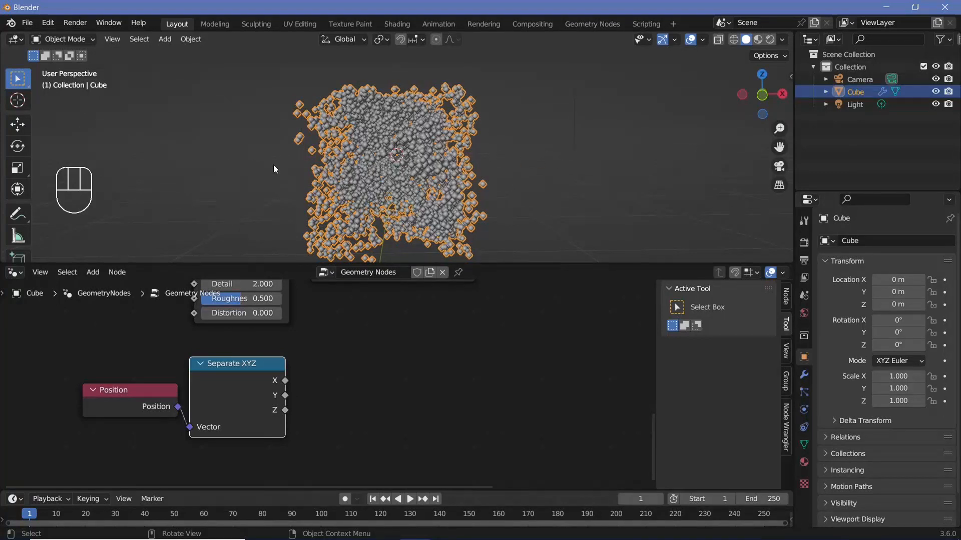
Step: Add a Math node set to Absolute beside Separate XYZ and connect the X output to its Value input
key(shift+a)
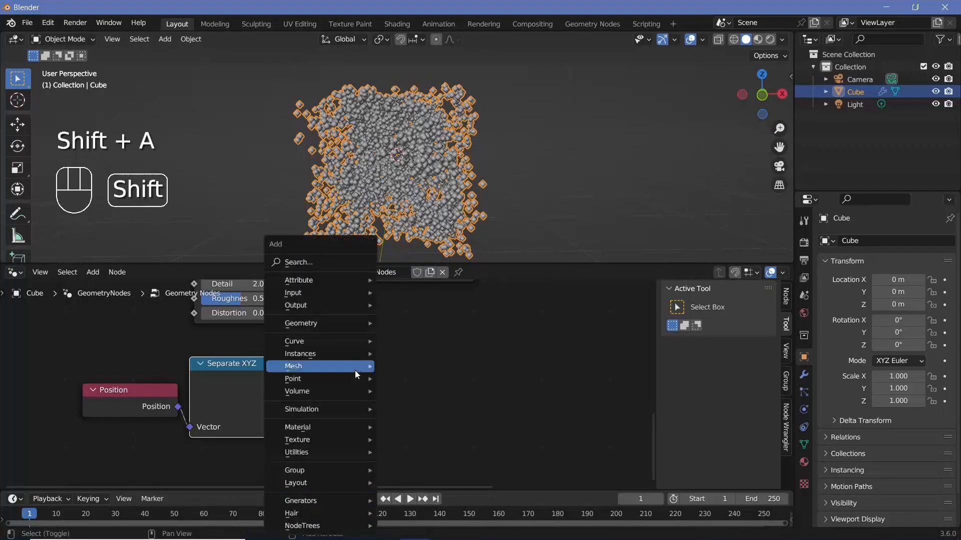
click(336, 262)
text(math)
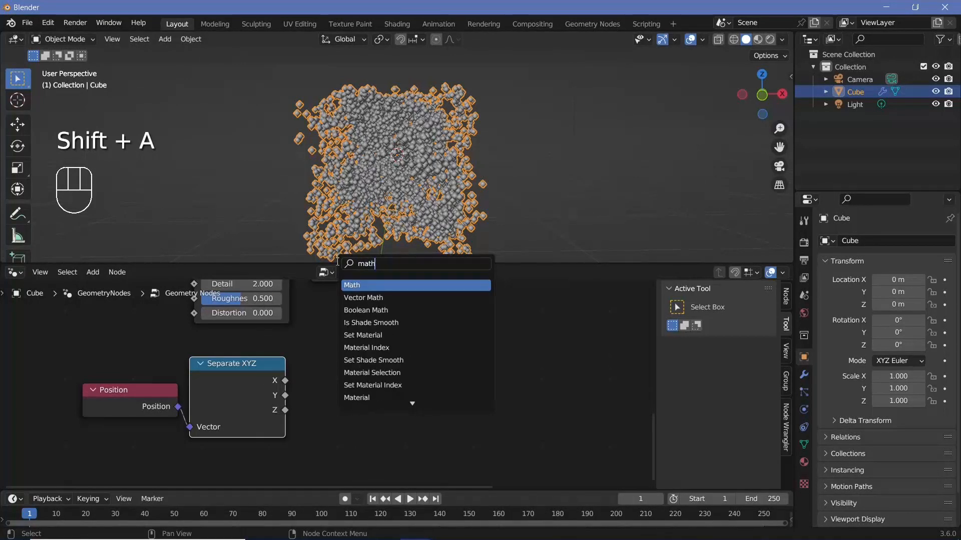
click(367, 283)
click(354, 334)
click(359, 363)
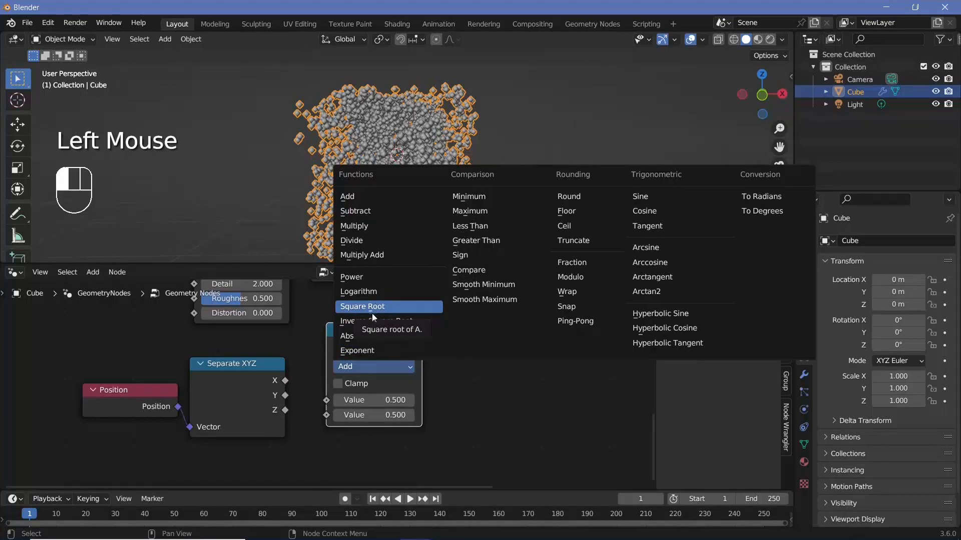
click(364, 331)
drag(285, 381, 333, 398)
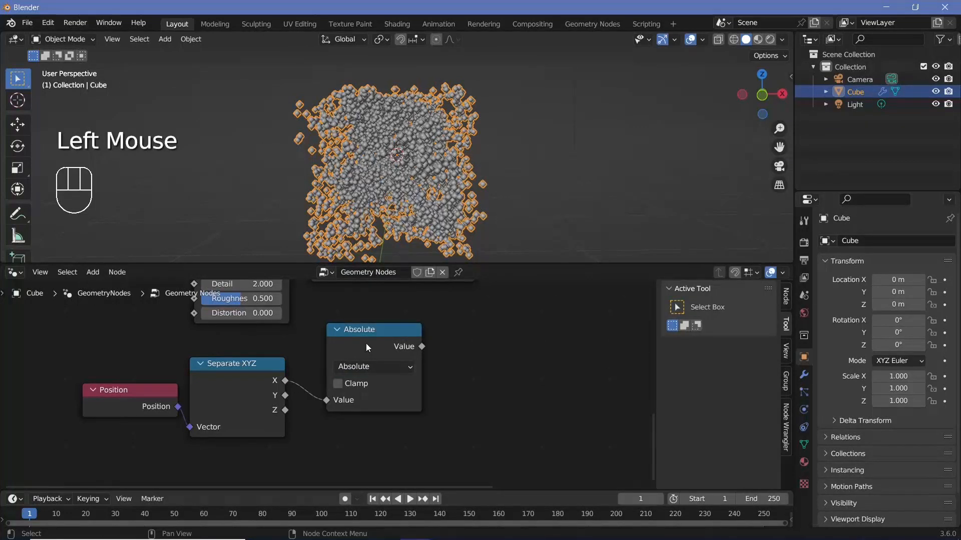
drag(365, 343, 351, 346)
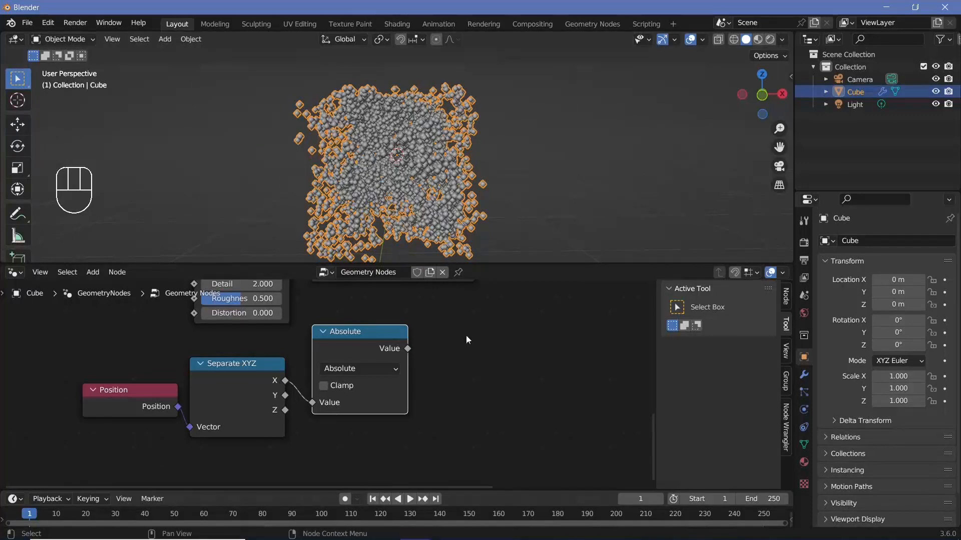
Step: Add a Compare node set to Less Than and connect the Absolute node's Value output to its A input
key(shift+a)
click(440, 263)
text(compare)
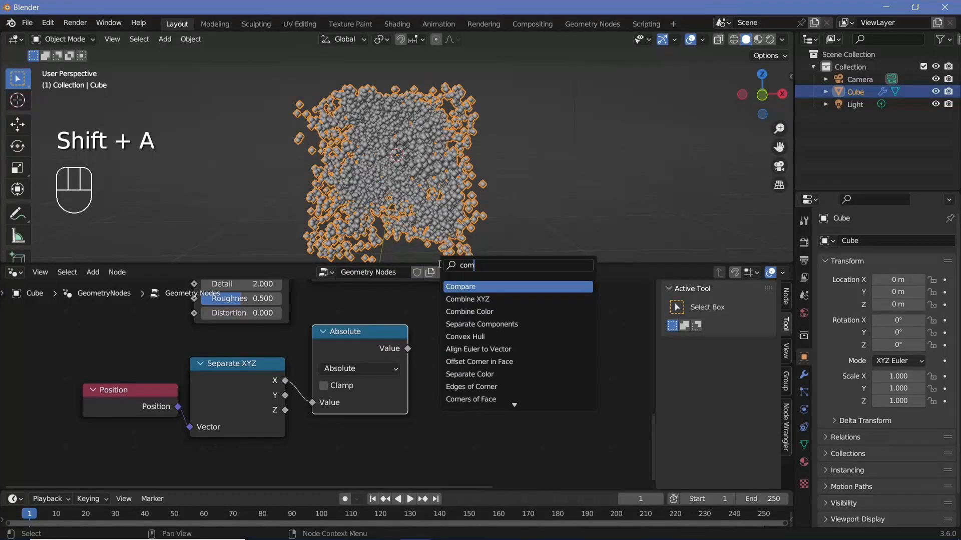
key(Return)
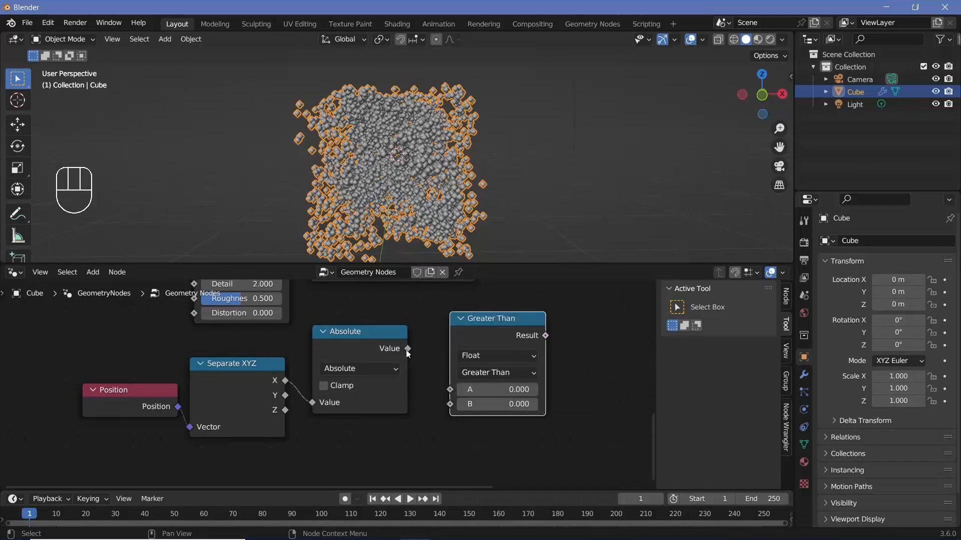
drag(408, 349, 447, 387)
click(481, 373)
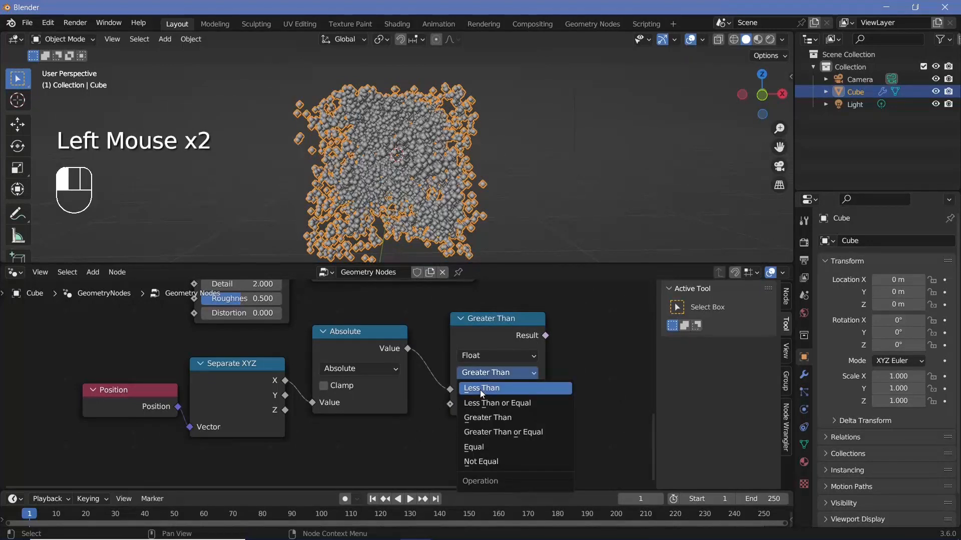
click(479, 390)
Step: Move the Group Output and Delete Geometry nodes farther right to make room after the Color Ramp
middle_drag(546, 345, 414, 466)
click(483, 308)
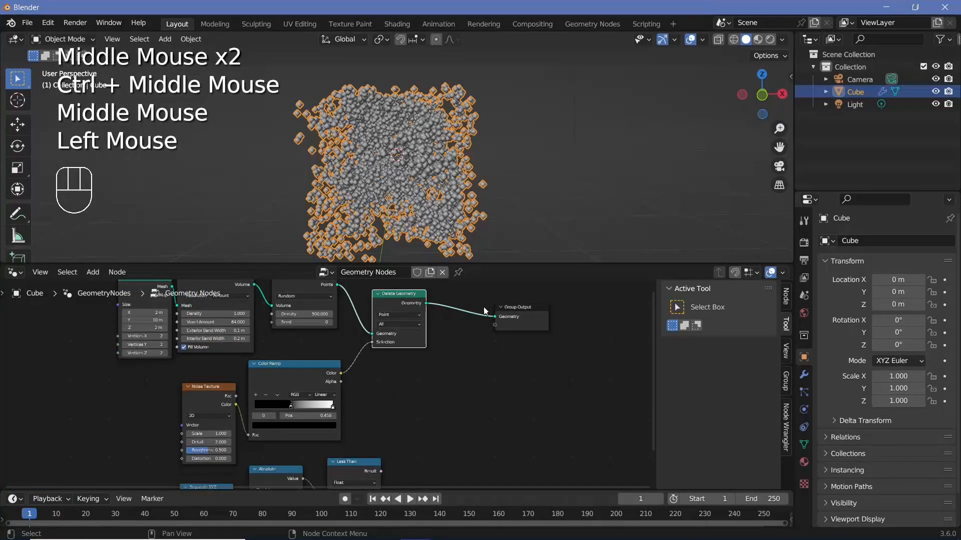
drag(484, 311, 553, 310)
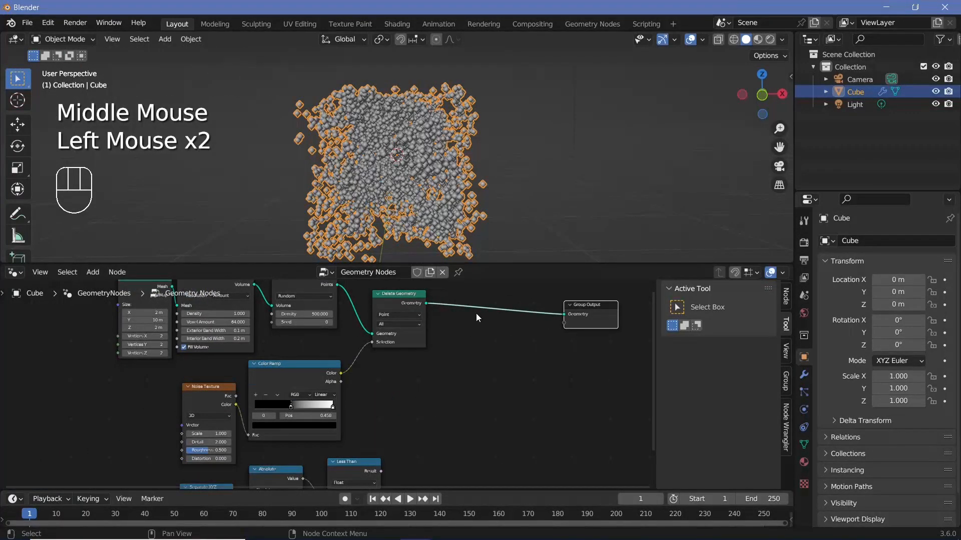
drag(395, 299, 489, 307)
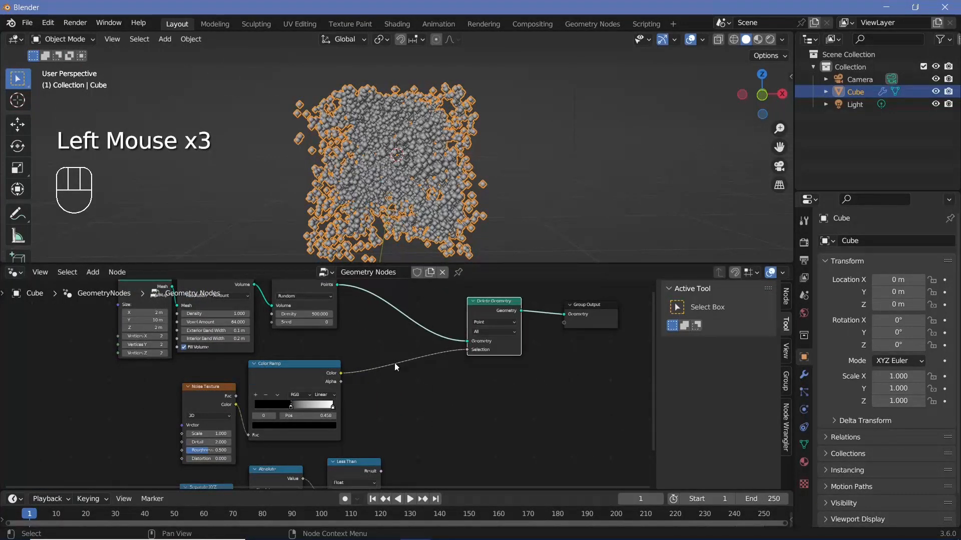
click(485, 351)
drag(615, 356, 505, 301)
drag(496, 305, 585, 324)
Step: Insert a Boolean Math node set to Or on the link between the Color Ramp and Delete Geometry's Selection
ctrl+middle_drag(433, 402, 449, 364)
key(shift+a)
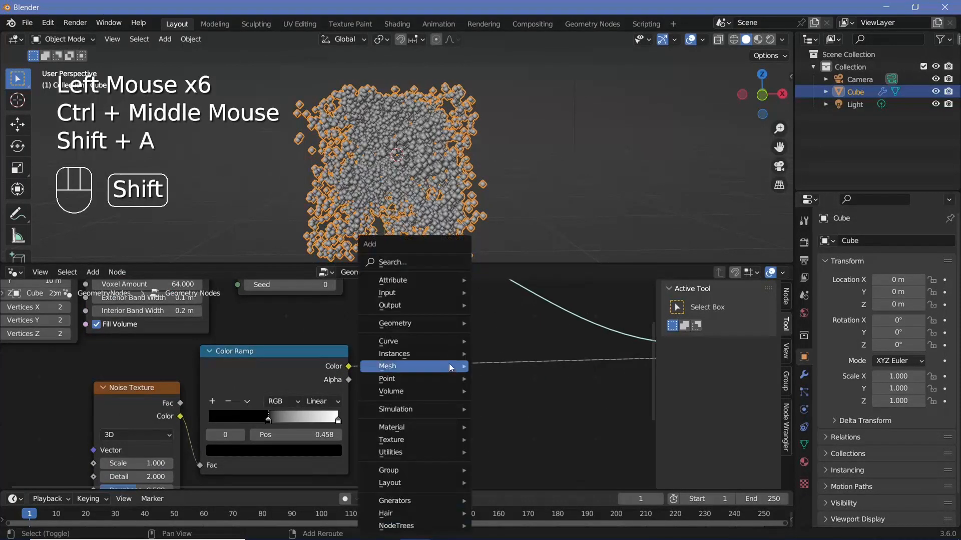
click(416, 262)
text(bool)
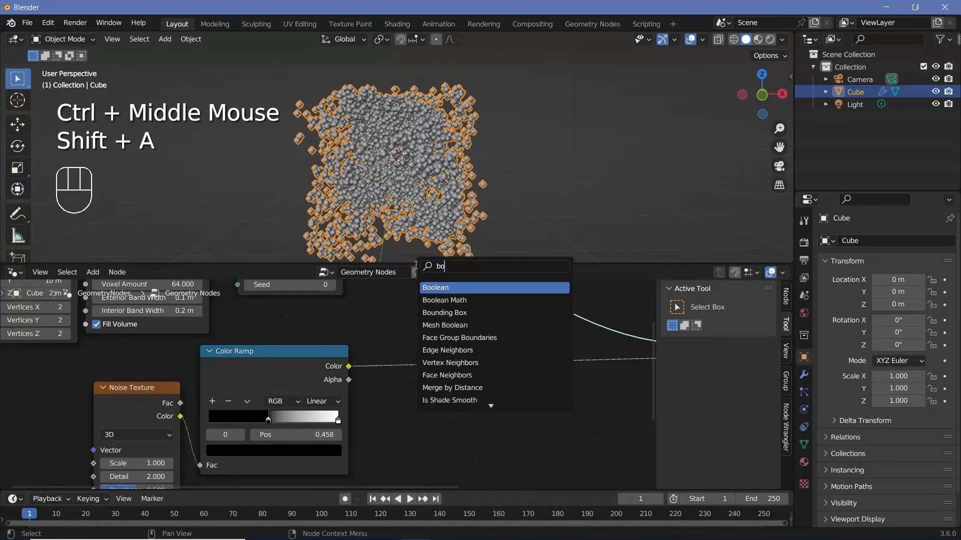
click(457, 301)
click(521, 353)
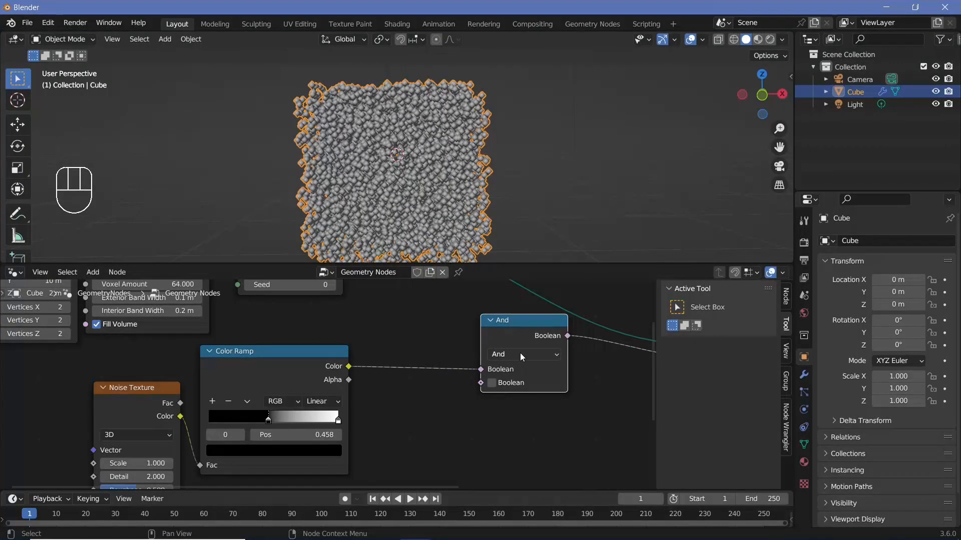
click(521, 352)
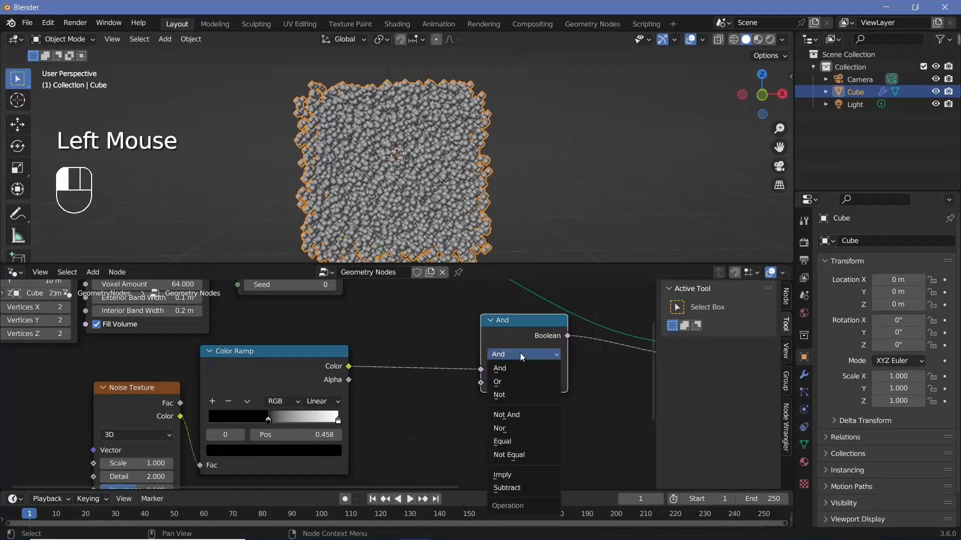
click(512, 386)
Step: Connect the Less Than node's Result to the second Boolean input of the Or node
middle_drag(513, 386, 380, 394)
drag(363, 406, 451, 344)
drag(441, 368, 442, 368)
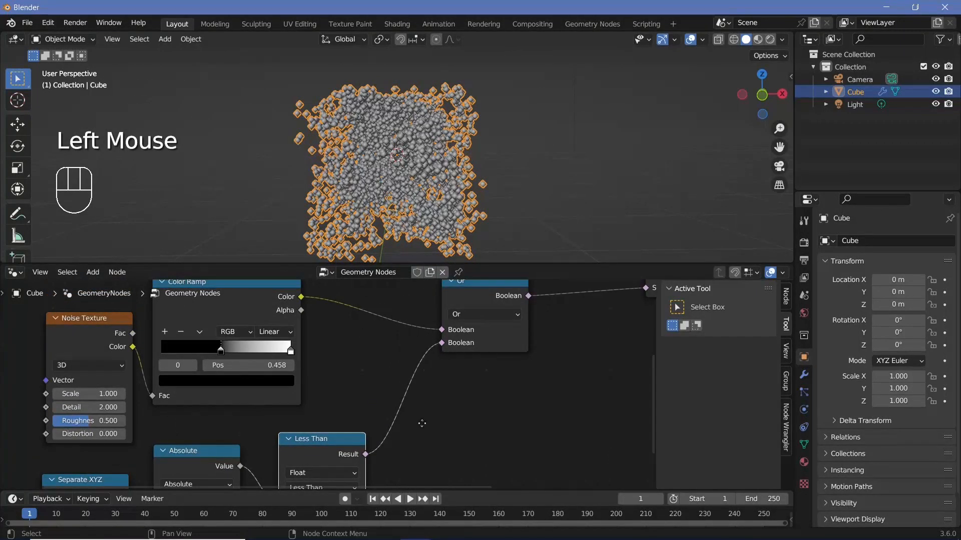
Step: Set the Less Than node's B value to 0.5 and inspect the gap through the point cloud
middle_drag(418, 461, 449, 344)
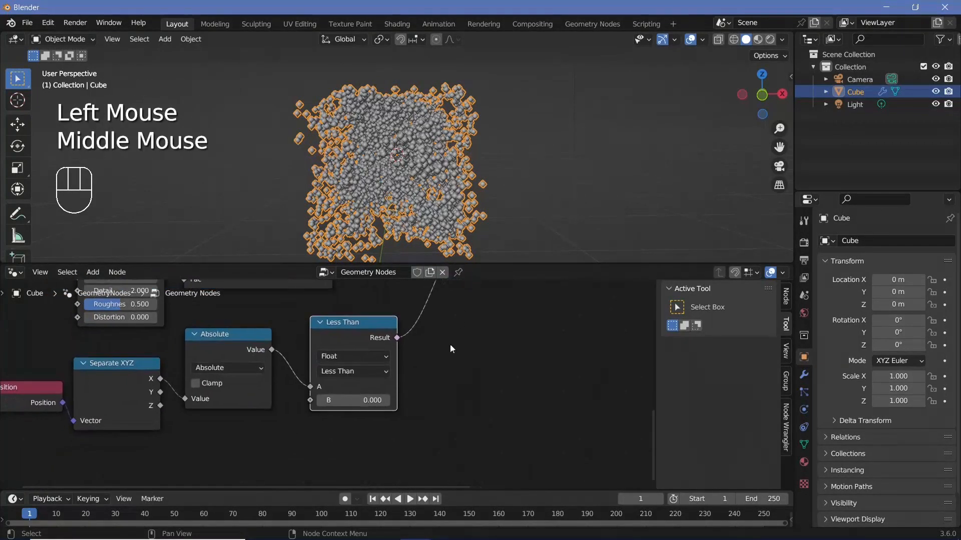
click(357, 400)
text(0.5)
key(Return)
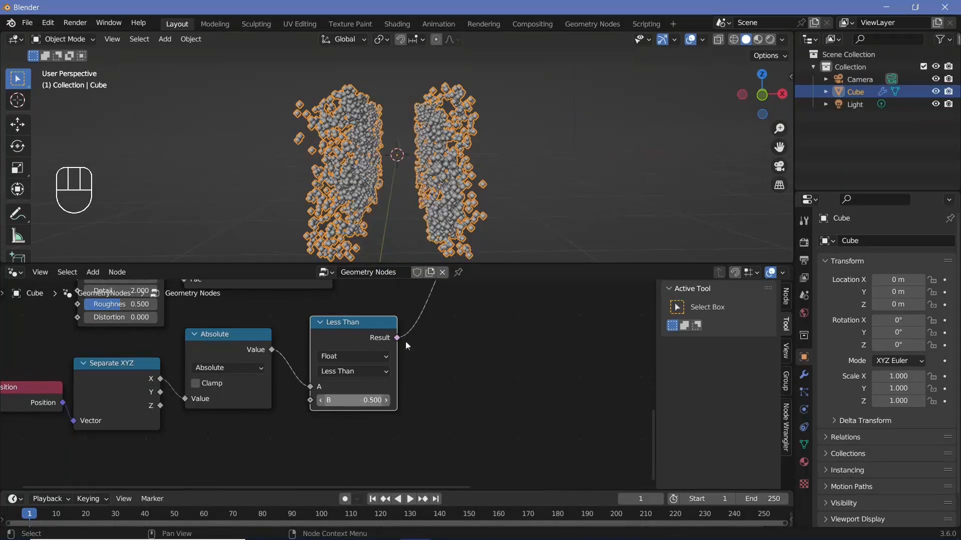
middle_drag(419, 159, 392, 182)
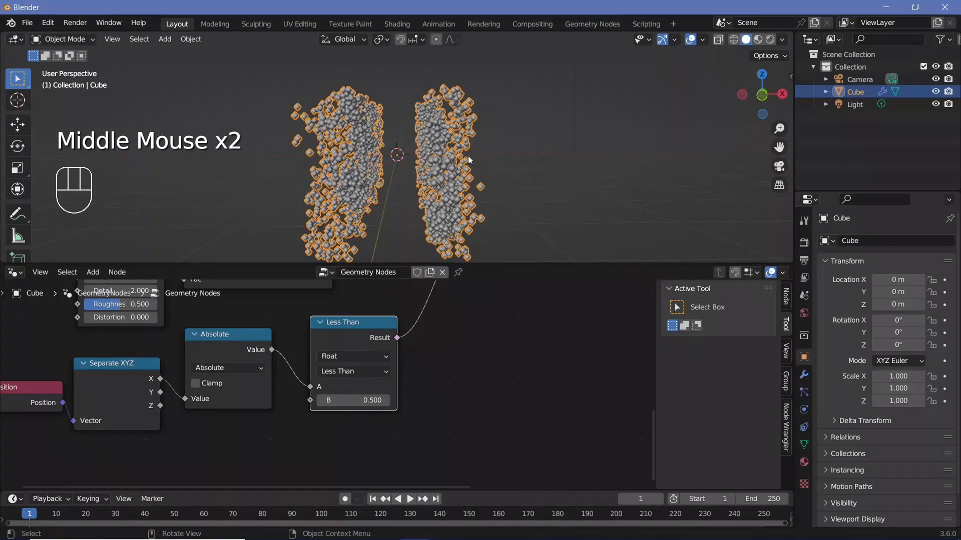
middle_drag(299, 155, 451, 155)
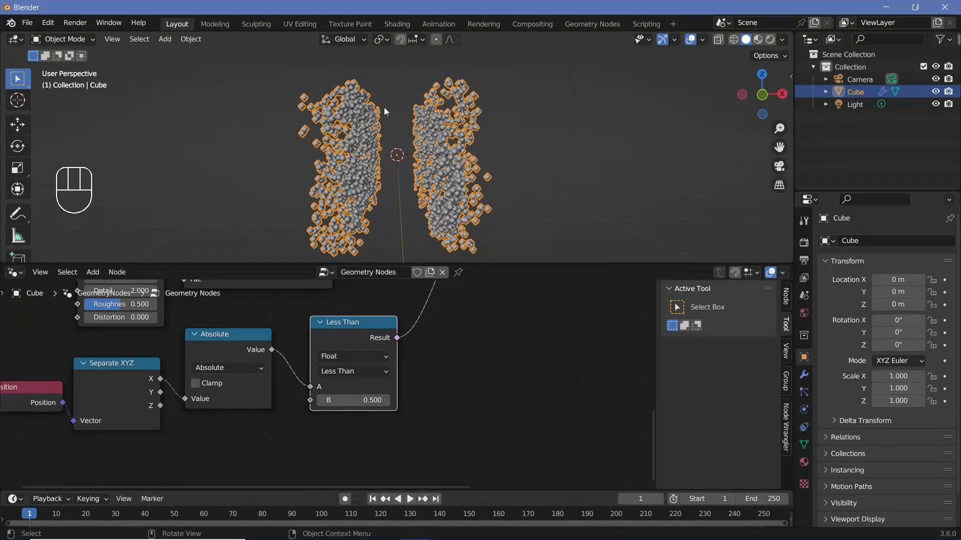
Step: Insert a Boolean Math node set to And on the Less Than node's Result link and tidy the spacing
key(shift+a)
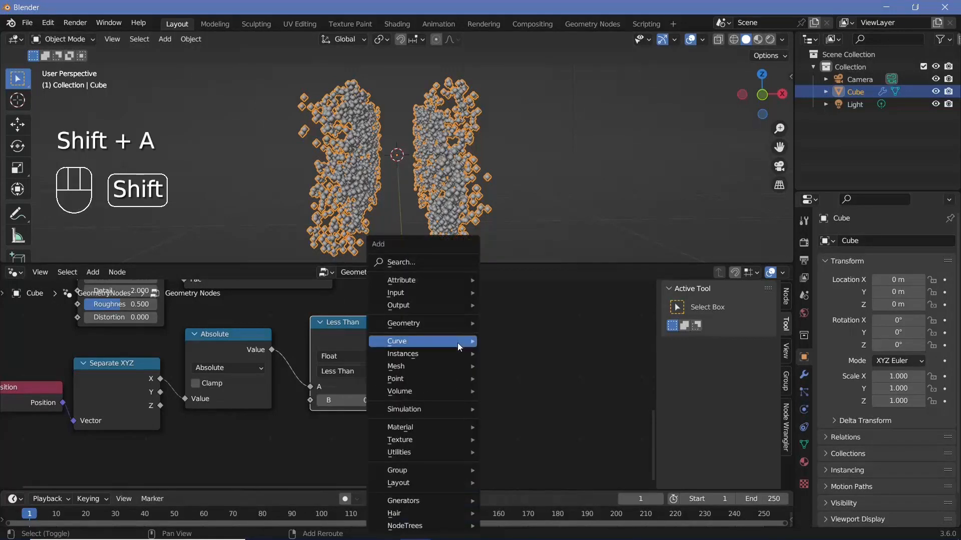
click(438, 260)
text(boo)
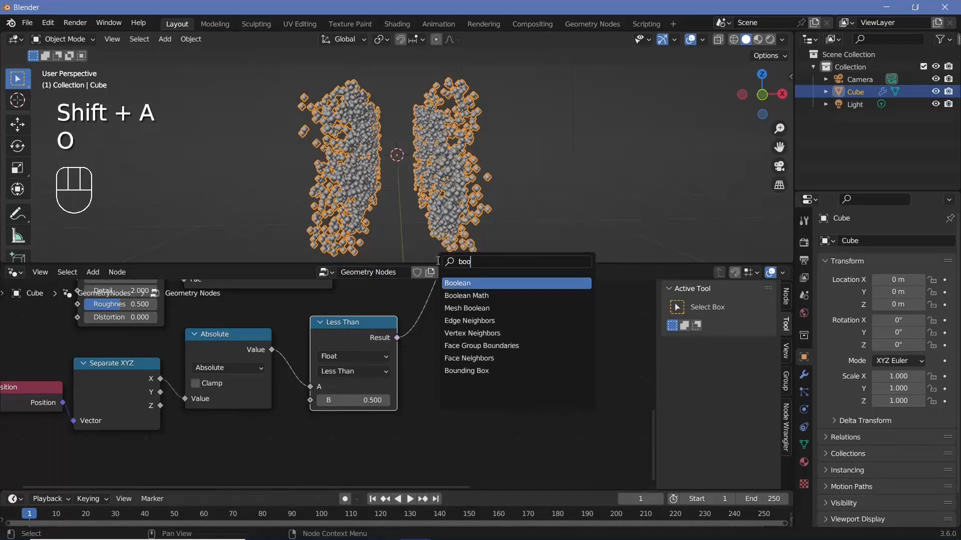
key(Return)
click(473, 332)
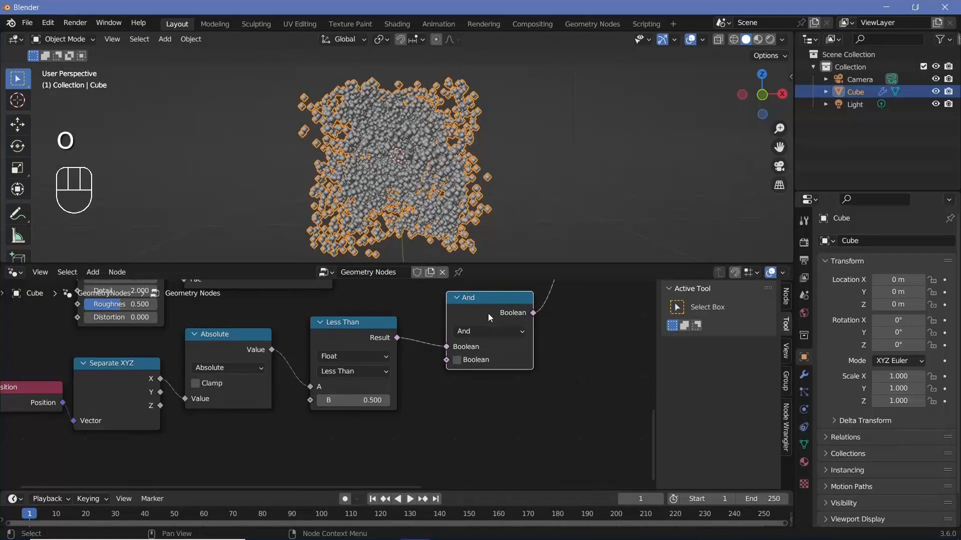
drag(488, 313, 472, 335)
mouse_move(358, 324)
mouse_down()
mouse_move(364, 333)
mouse_move(358, 318)
mouse_up()
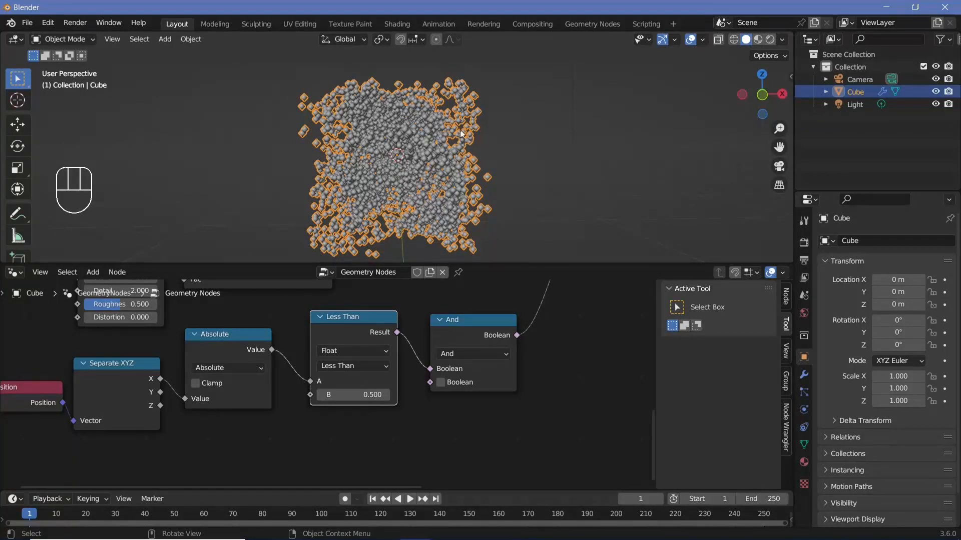
Step: Duplicate the Absolute and Less Than nodes below the originals and connect Separate XYZ's Z output to the copied Absolute node
middle_drag(332, 366, 379, 338)
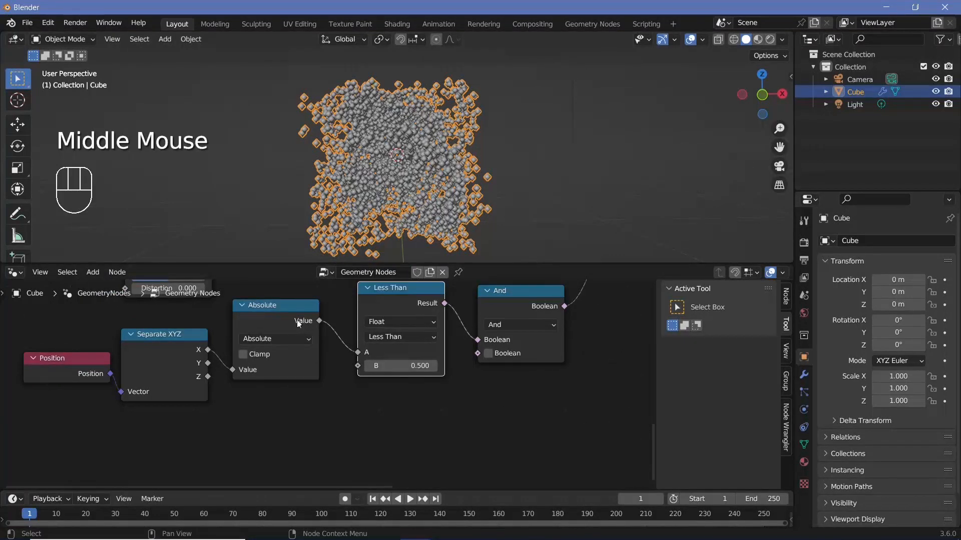
drag(280, 308, 297, 298)
shift+click(389, 302)
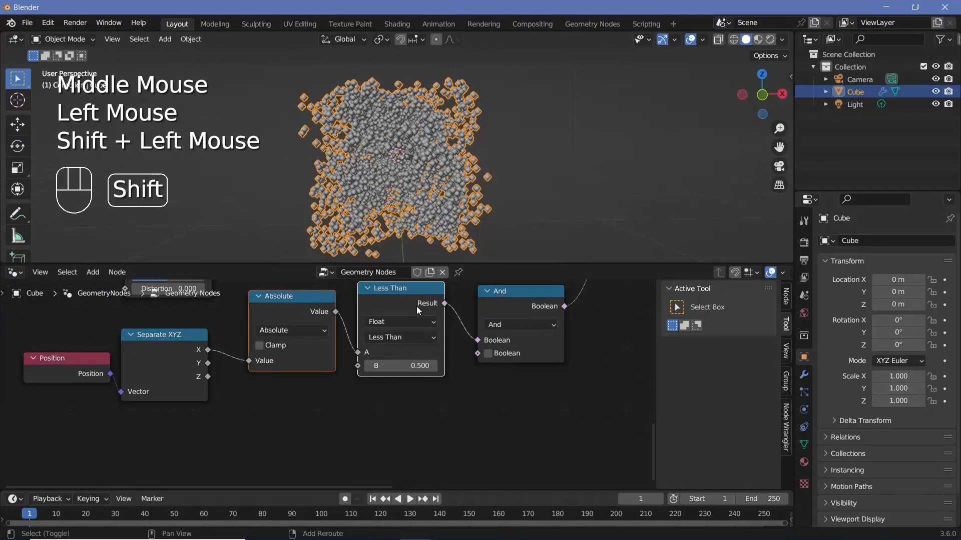
key(shift+d)
click(413, 411)
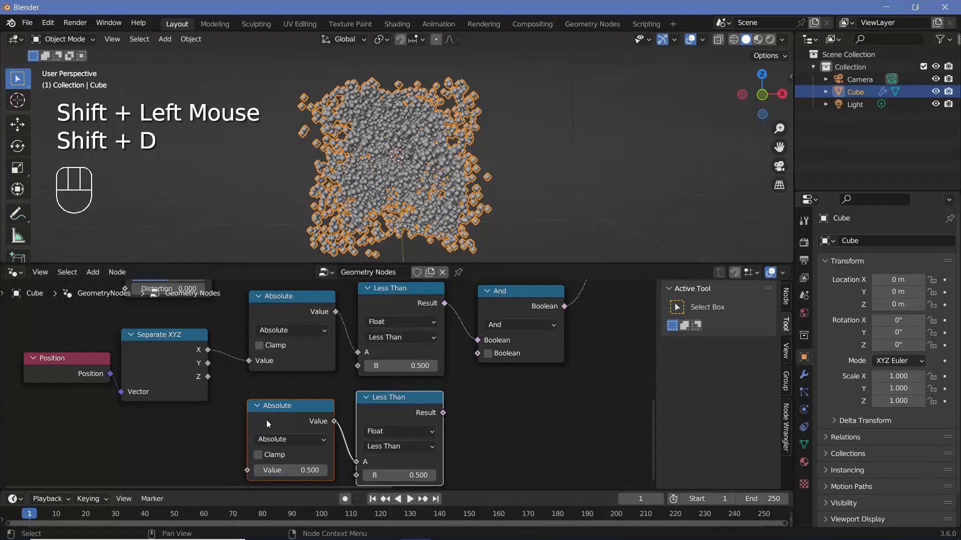
middle_drag(210, 375, 226, 335)
drag(224, 337, 266, 430)
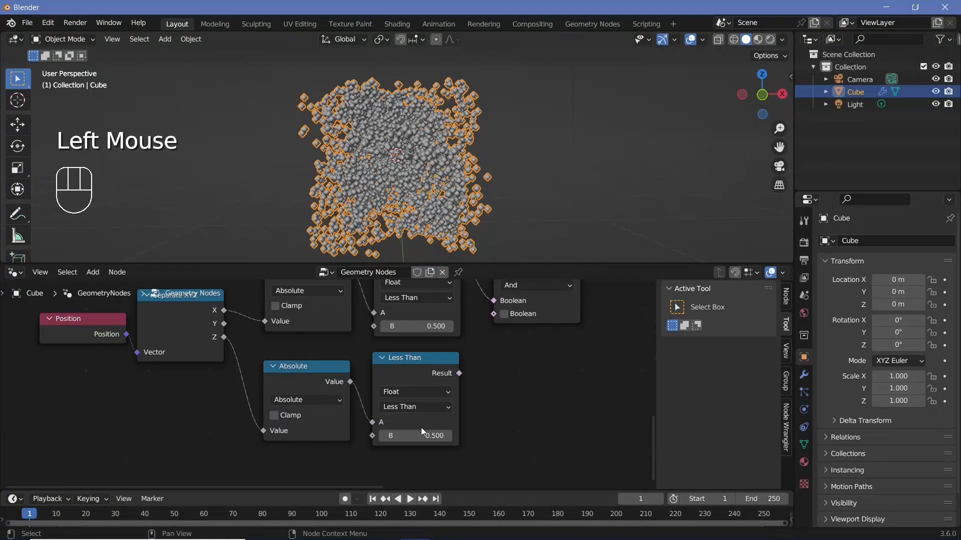
Step: Connect the lower Less Than node's Result to the And node's second Boolean input and inspect the tunnel through the point cloud
middle_drag(469, 390, 413, 442)
drag(402, 425, 436, 367)
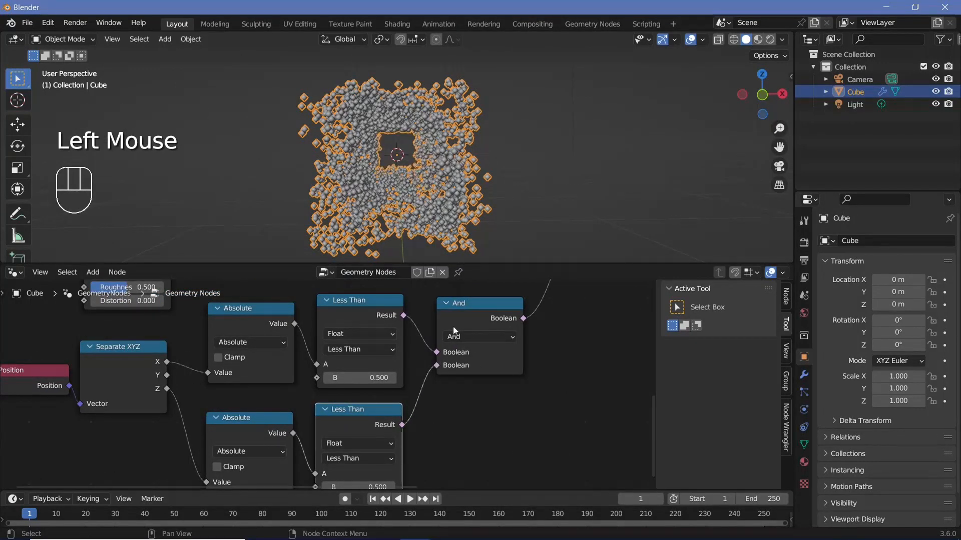
ctrl+middle_drag(407, 179, 415, 143)
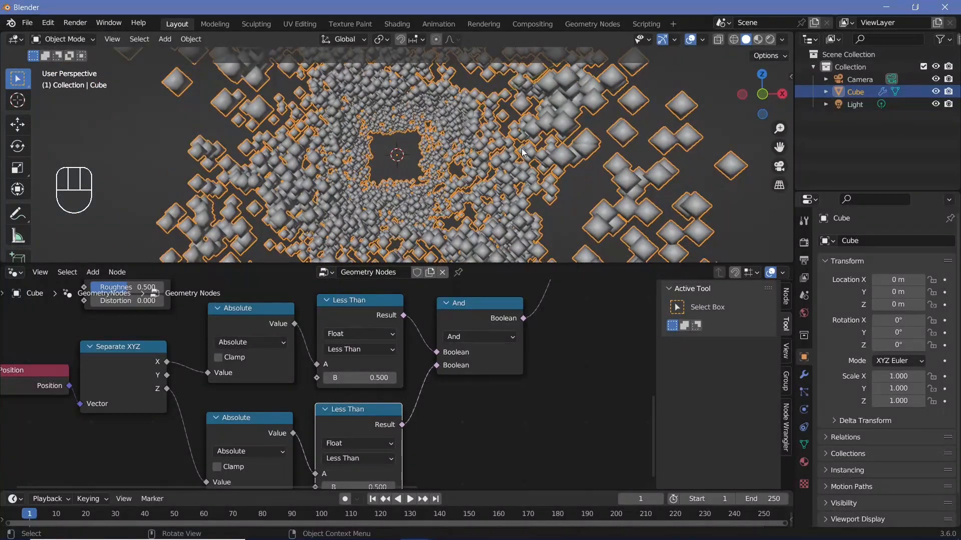
ctrl+middle_drag(521, 148, 514, 192)
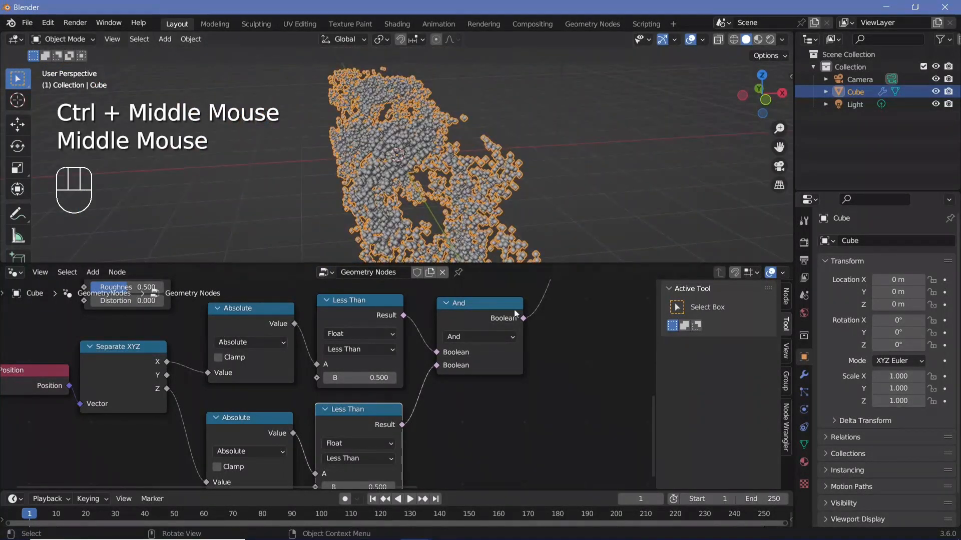
Step: Move the Group Output node farther from Delete Geometry and insert an Instance on Points node on the link between them
ctrl+middle_drag(515, 314, 473, 352)
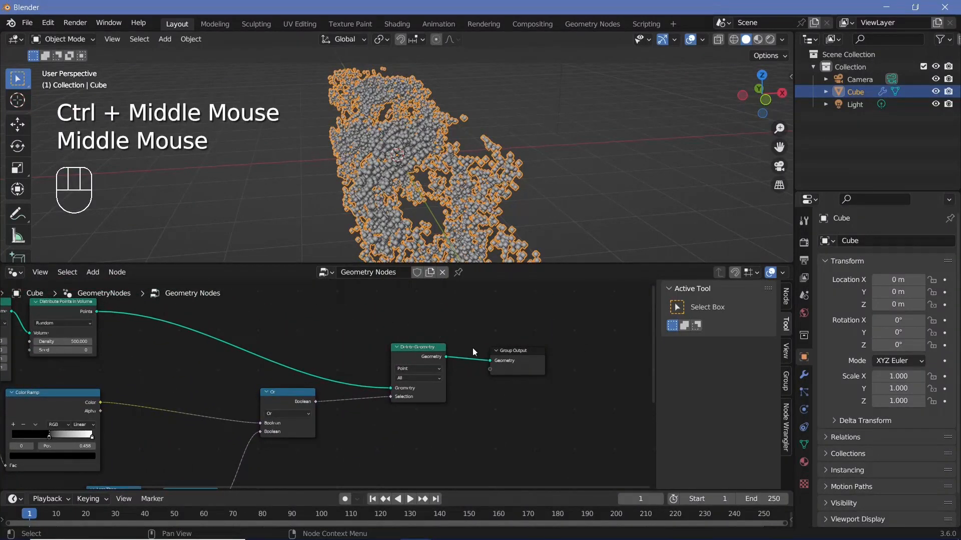
drag(533, 361, 652, 366)
middle_drag(586, 364, 396, 343)
drag(475, 340, 542, 342)
key(shift+a)
click(342, 264)
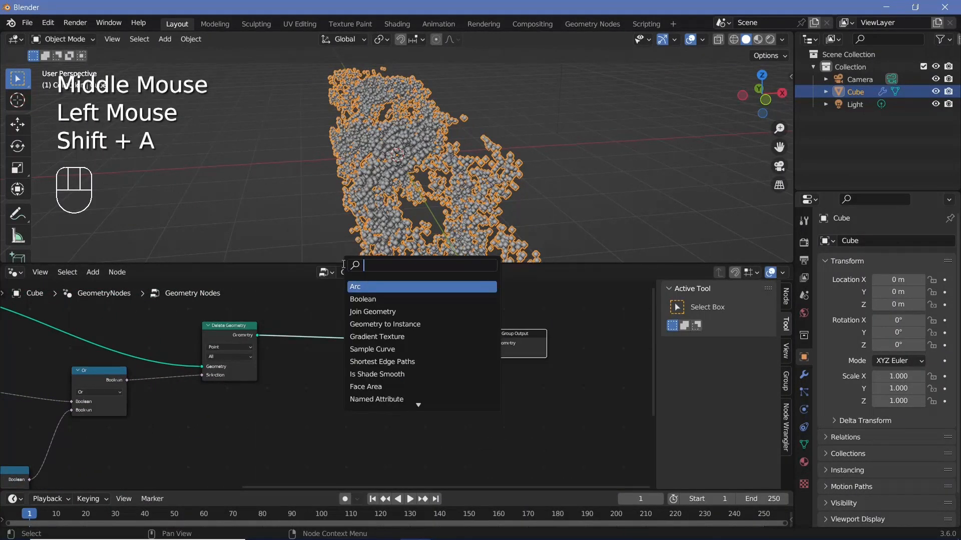
text(instance on poi)
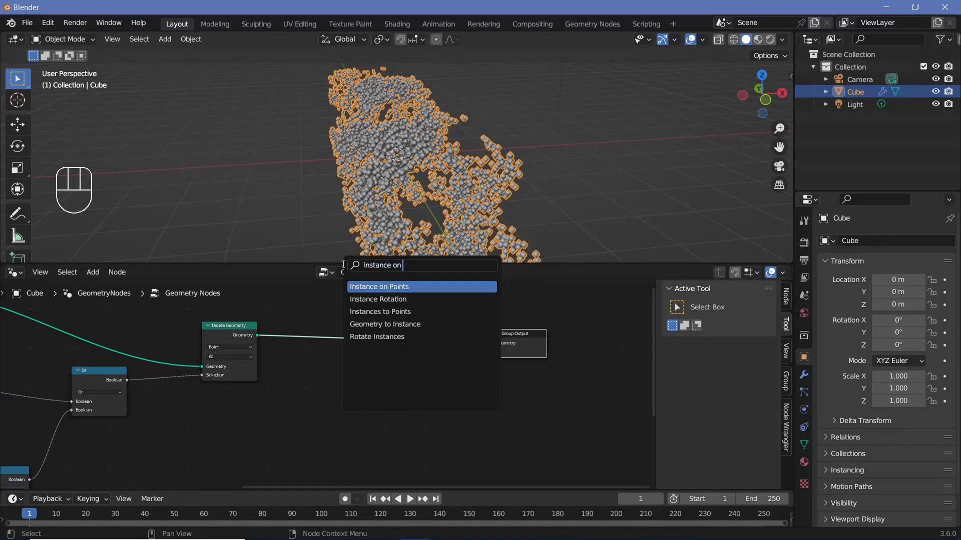
click(374, 286)
click(364, 347)
Step: Add a Curve Line node below the Delete Geometry node
ctrl+middle_drag(287, 381, 323, 377)
key(shift+a)
click(306, 264)
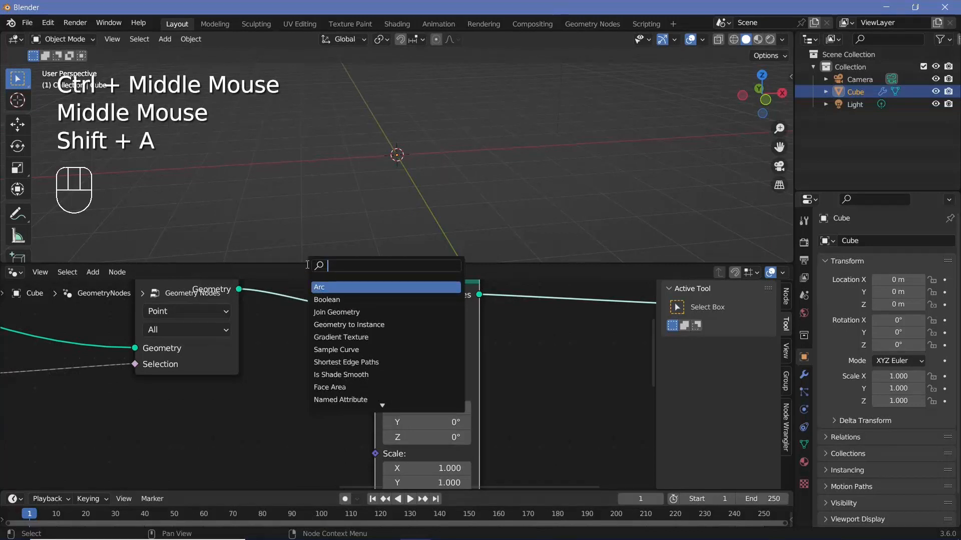
text(curve lin)
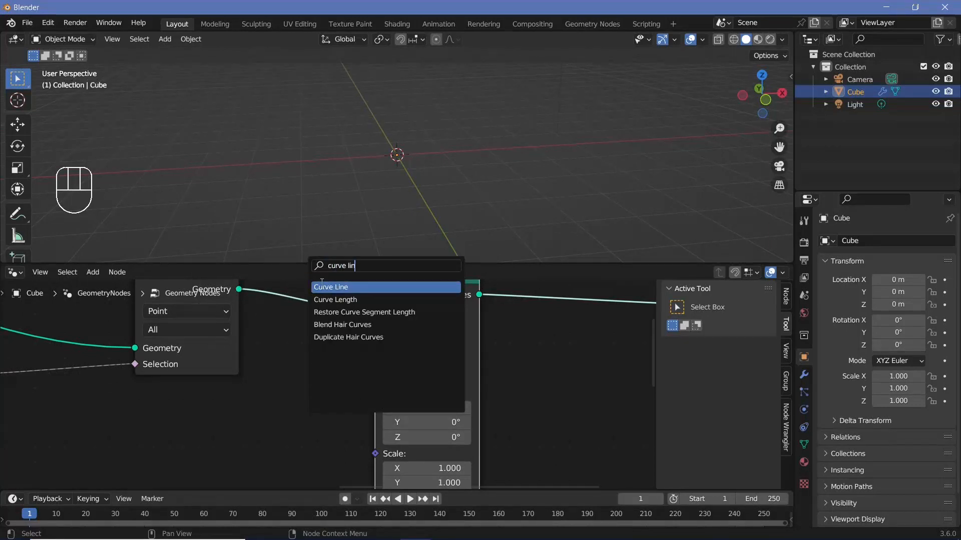
click(321, 285)
click(159, 423)
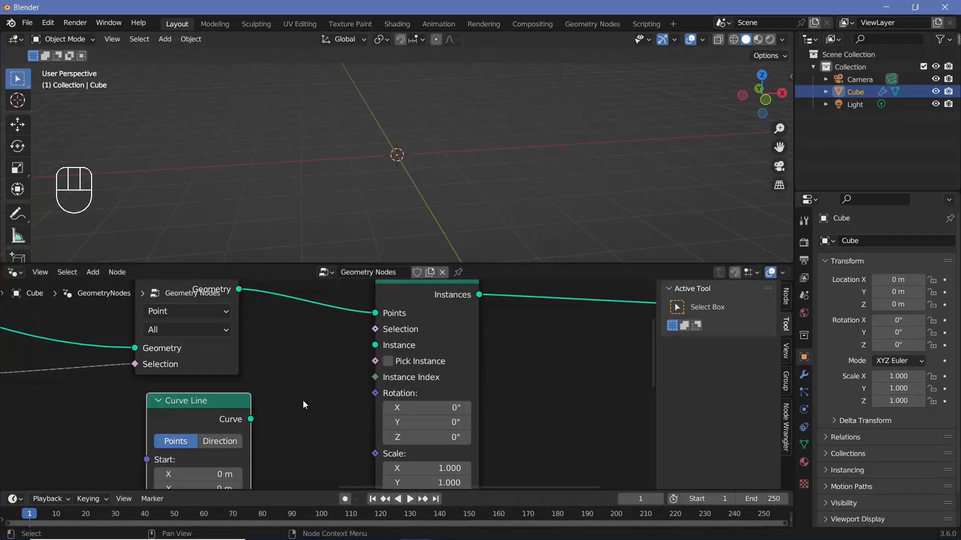
Step: Set the Curve Line's Start Y to -0.1 m, End Z to 0 m and End Y to 0.1 m
middle_drag(302, 400, 392, 299)
click(302, 388)
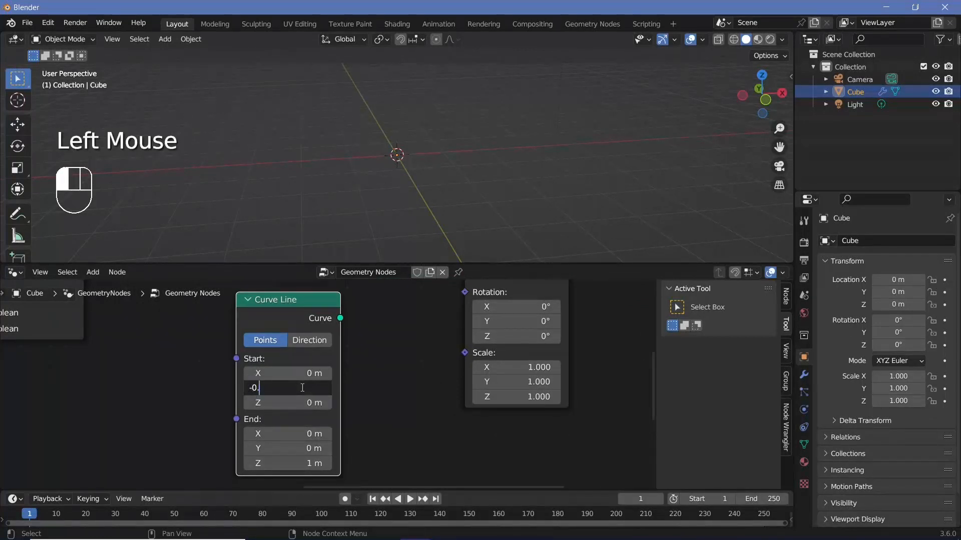
text(-0.1)
key(Return)
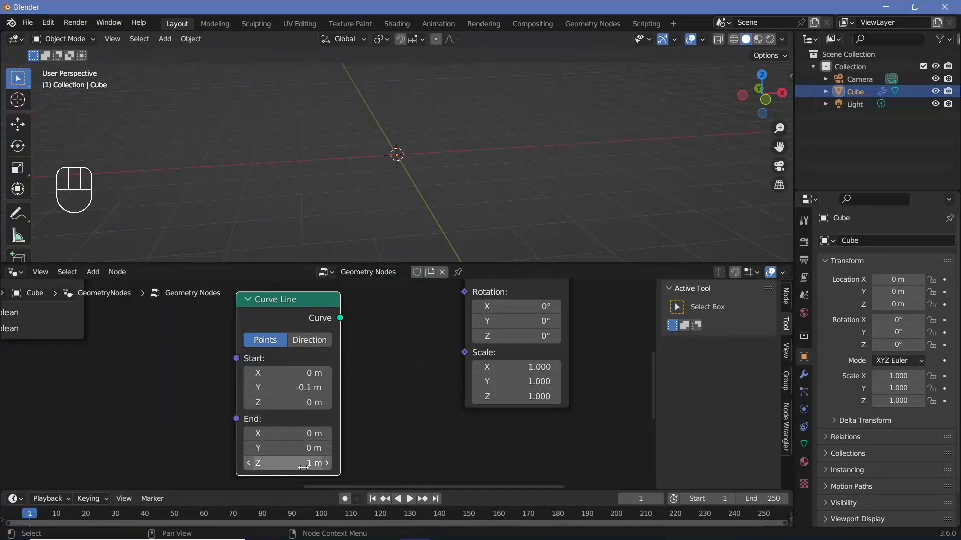
click(304, 464)
text(0)
key(Return)
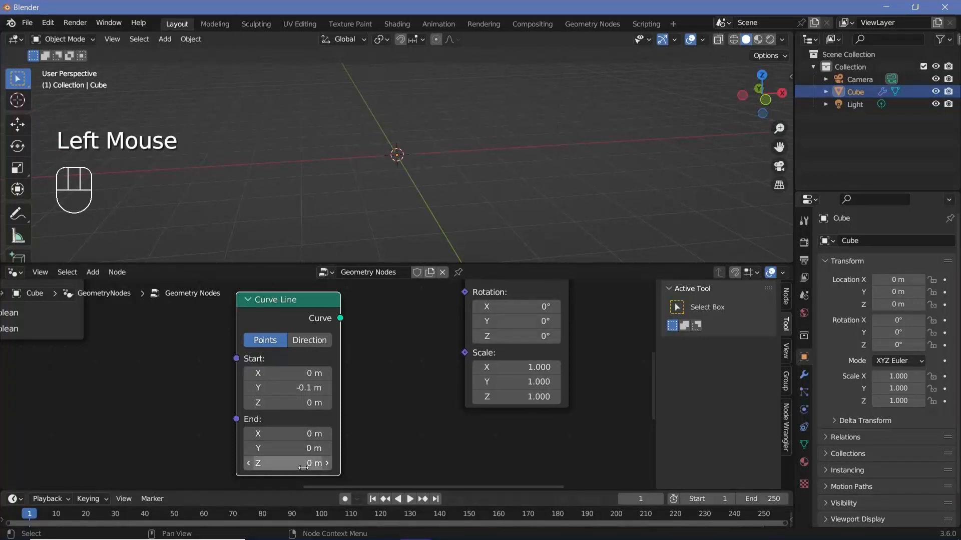
double_click(302, 448)
text(1)
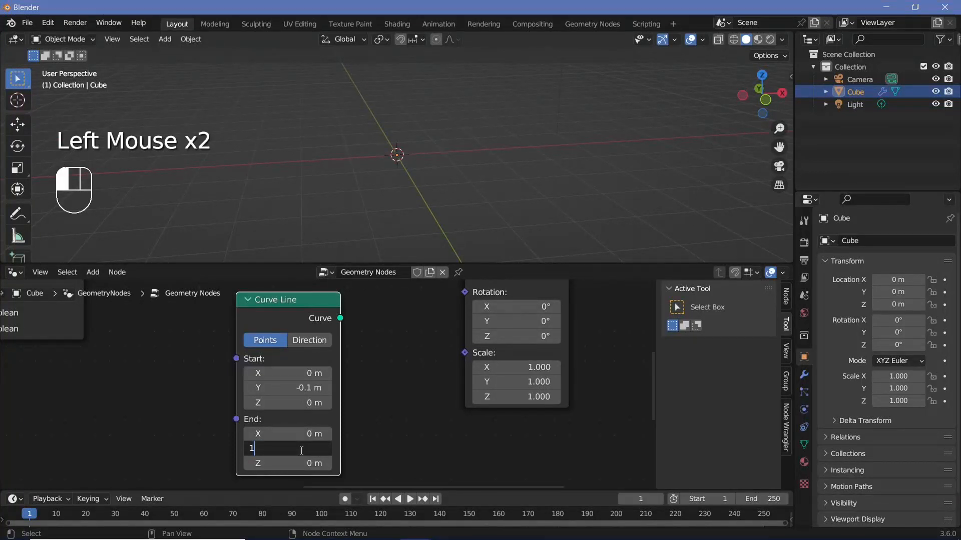
text(1)
key(Return)
key(minus)
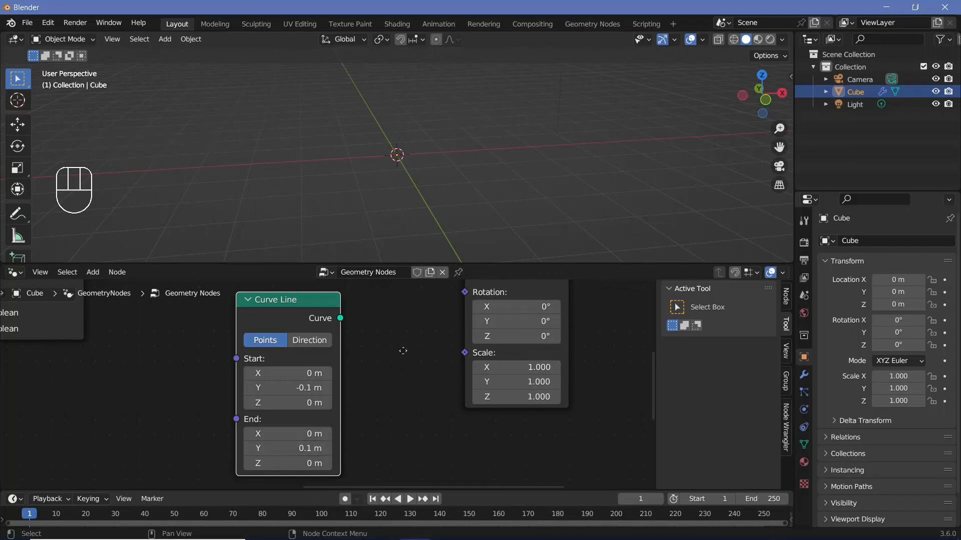
Step: Connect the Curve Line's Curve output to the Instance input of Instance on Points and inspect the instanced lines
middle_drag(347, 322, 299, 385)
drag(293, 381, 420, 308)
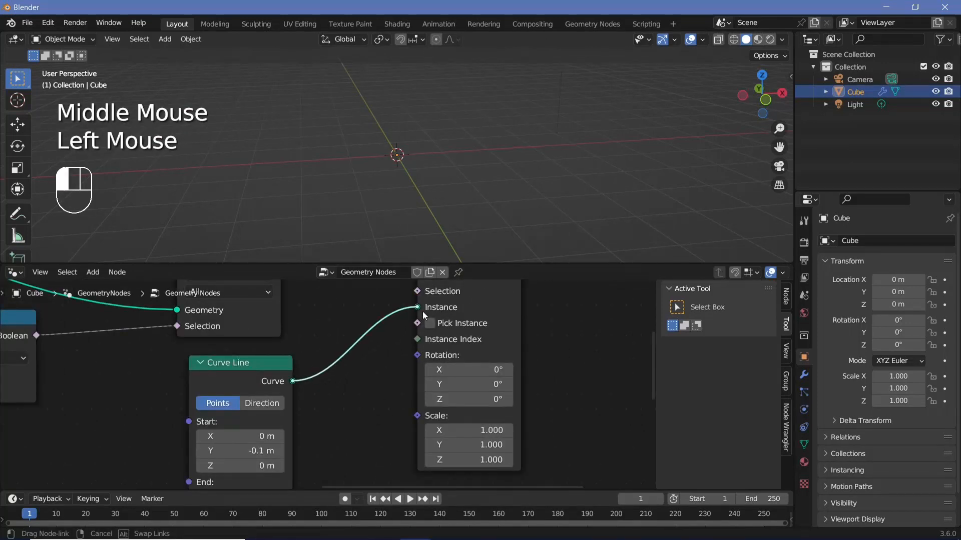
middle_drag(465, 240, 613, 158)
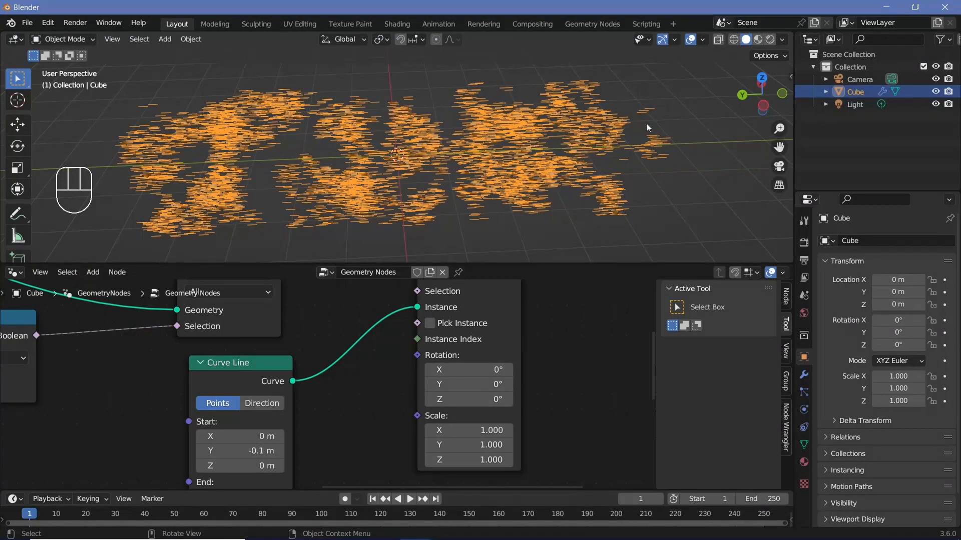
Step: Add a Combine XYZ node beside the Curve Line node and connect its Vector output to the Scale input of Instance on Points
middle_drag(450, 368, 418, 335)
key(shift+a)
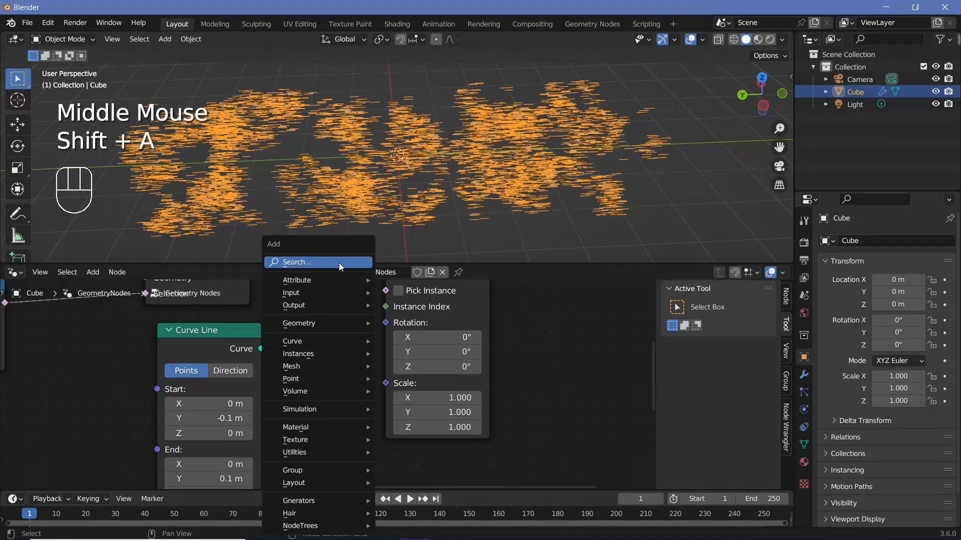
text(combine)
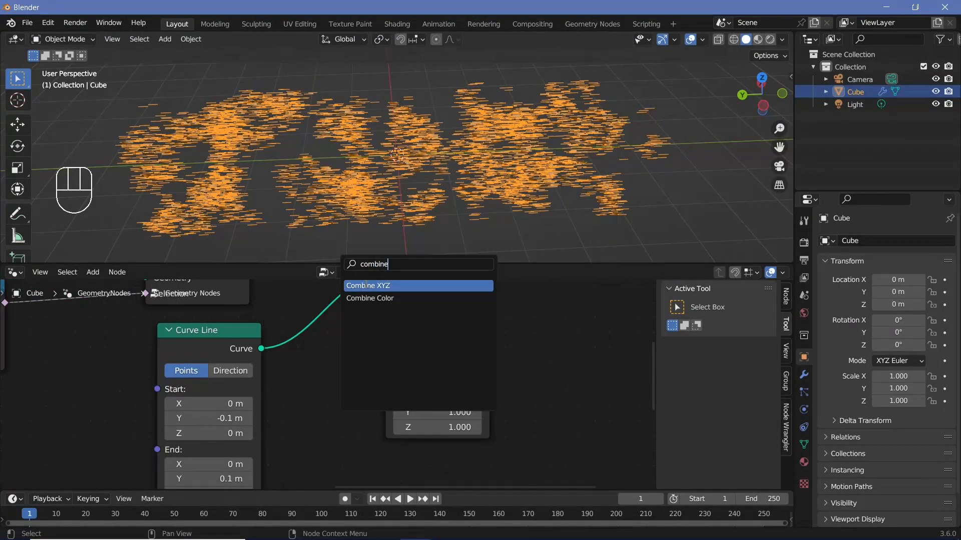
key(Return)
middle_drag(312, 424, 374, 377)
drag(270, 300, 202, 326)
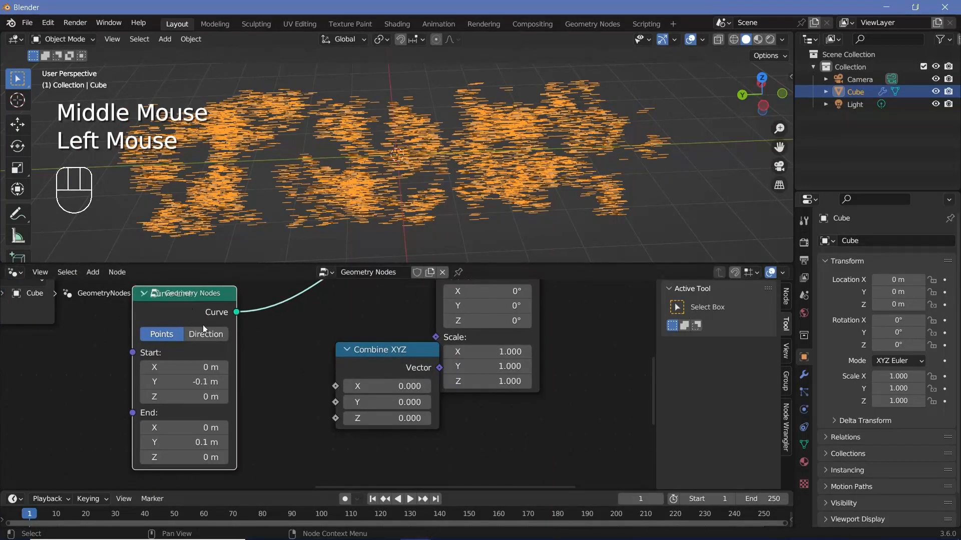
drag(385, 363, 341, 368)
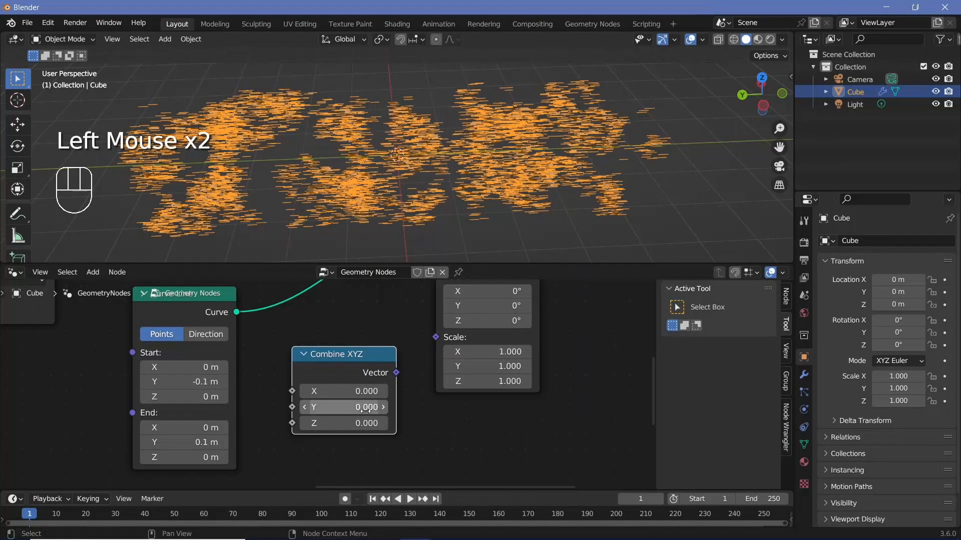
middle_drag(357, 408, 343, 425)
drag(382, 389, 430, 355)
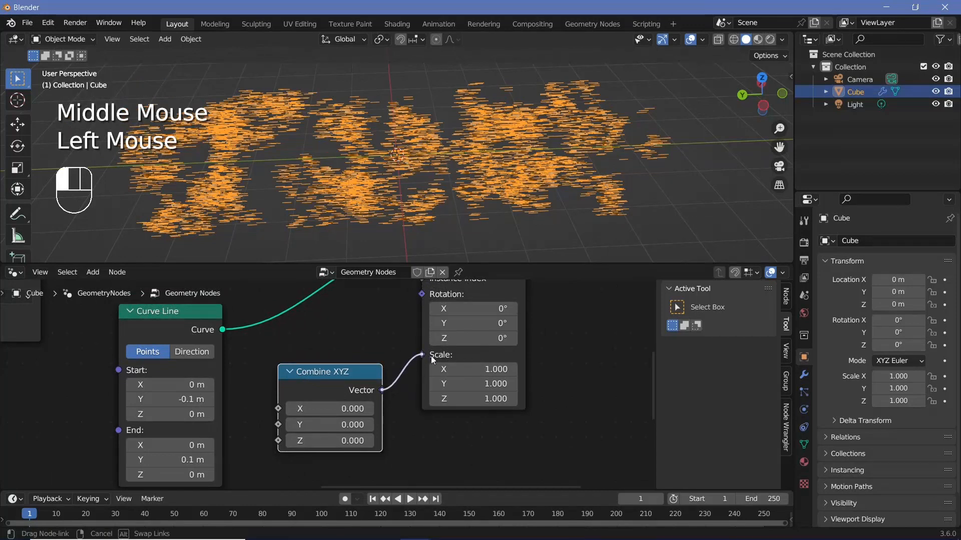
click(307, 394)
Step: Add a Random Value node below the Curve Line node
middle_drag(307, 393, 383, 337)
key(shift+a)
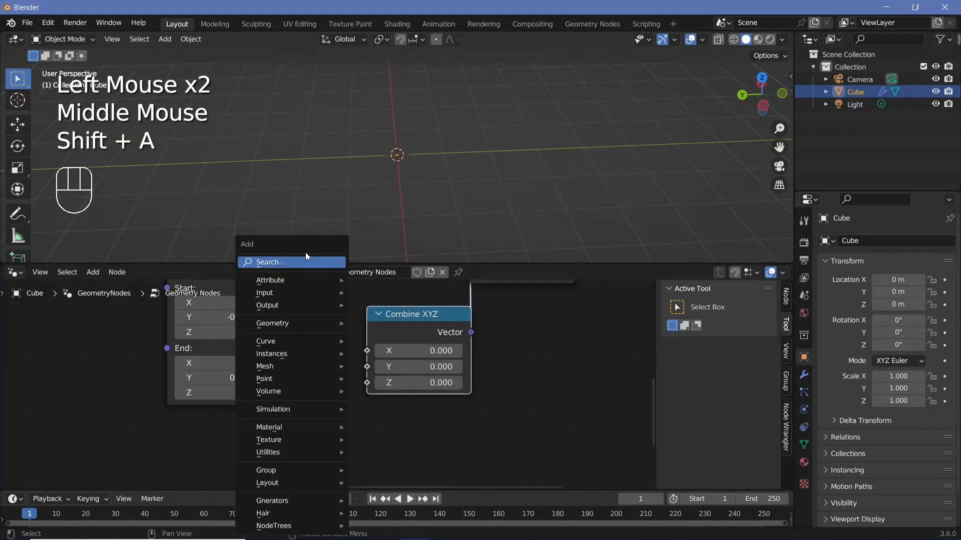
text(random)
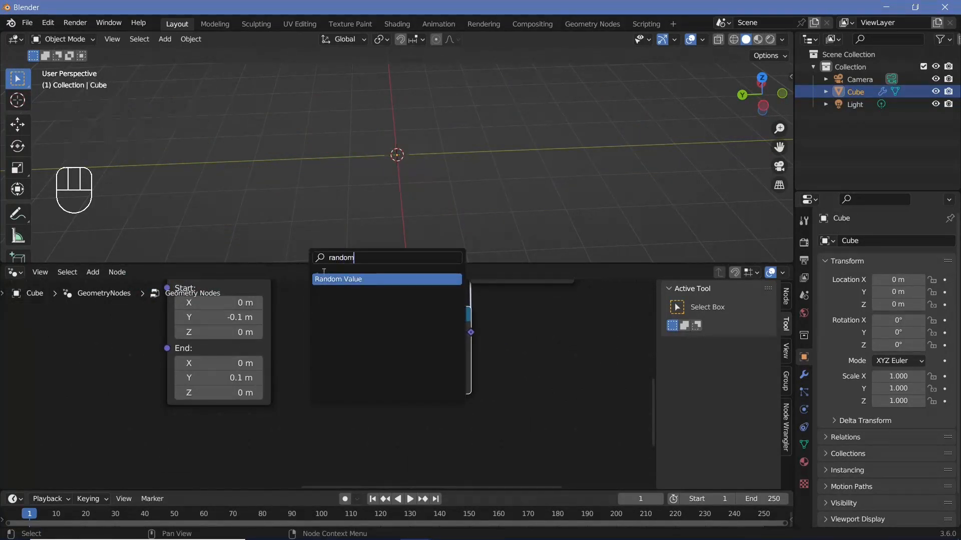
key(Return)
click(202, 436)
middle_drag(202, 437, 227, 399)
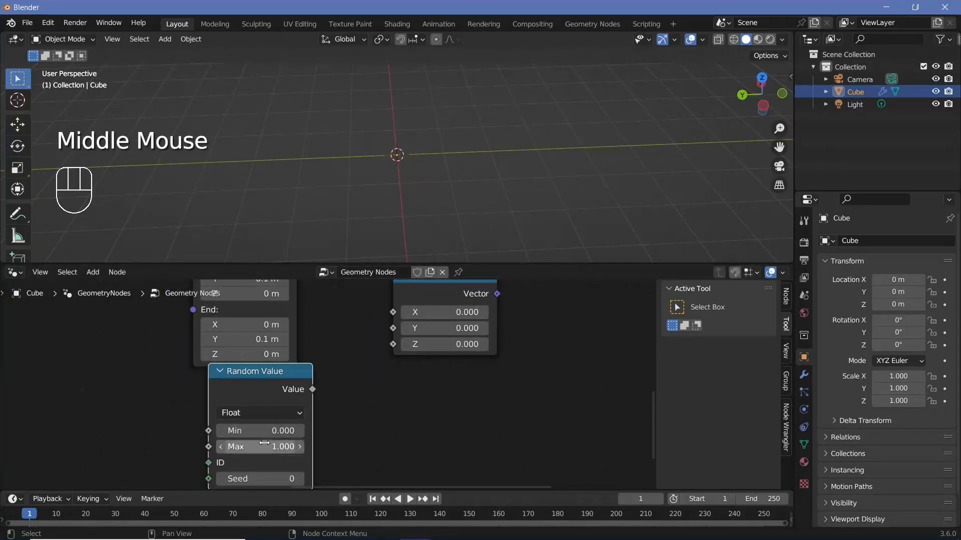
Step: Set the Random Value node's Max to 2 and Min to 0.2
click(265, 445)
text(2)
key(Return)
click(270, 432)
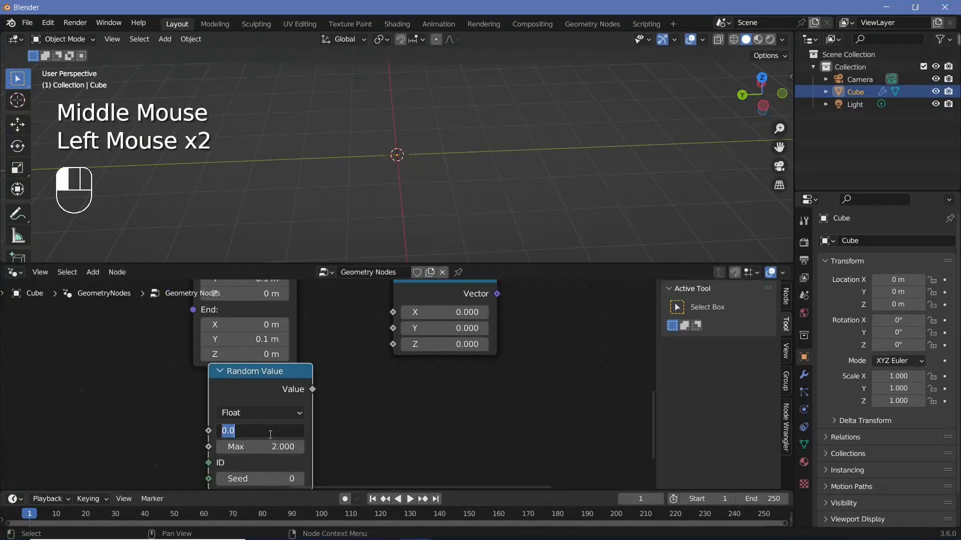
text(0.2)
key(Return)
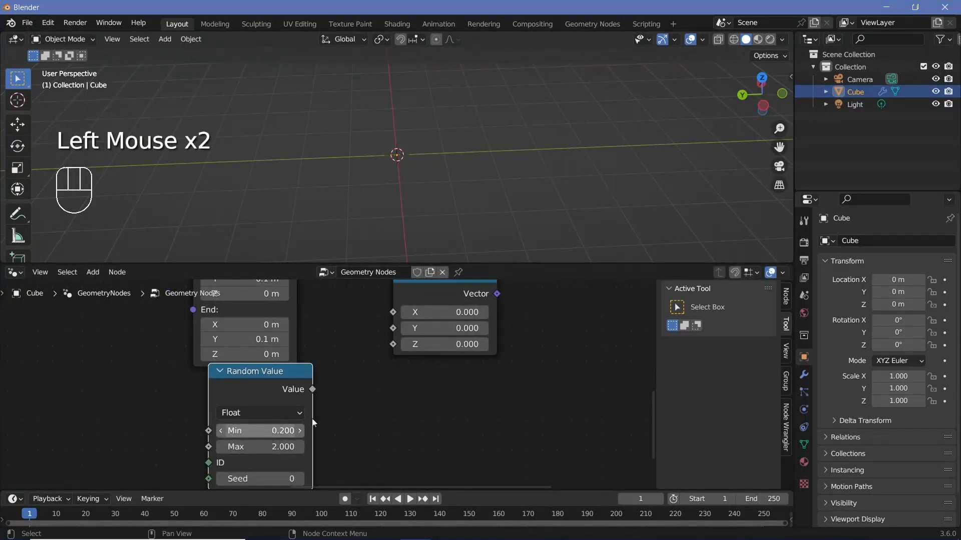
Step: Connect the Random Value node's Value output to Combine XYZ's Y input and inspect the varied line lengths
middle_drag(335, 399, 322, 436)
drag(302, 424, 383, 376)
middle_drag(512, 174, 586, 165)
shift+middle_drag(675, 124, 524, 226)
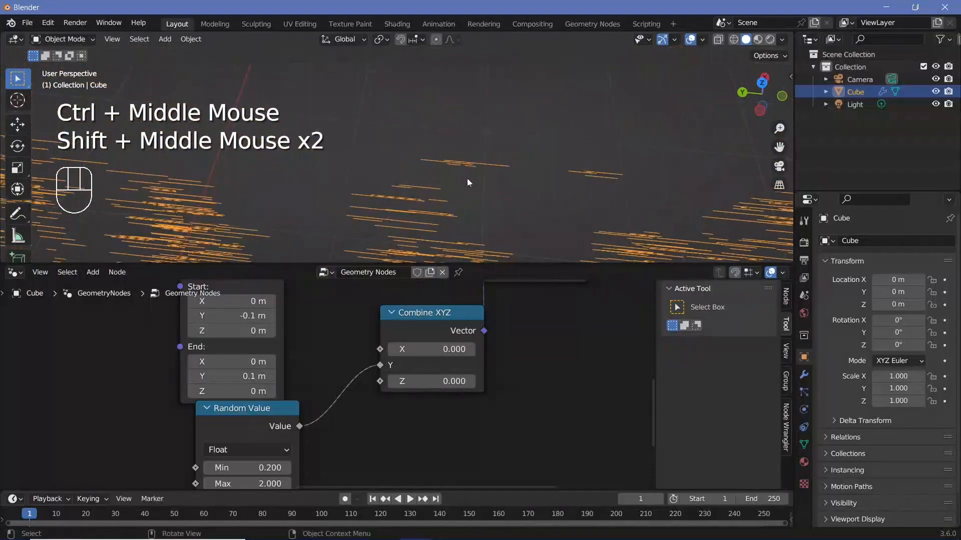
Step: Move the Combine XYZ node closer to the Curve Line node and look down the tunnel through the lines
middle_drag(452, 316, 430, 389)
drag(430, 389, 382, 400)
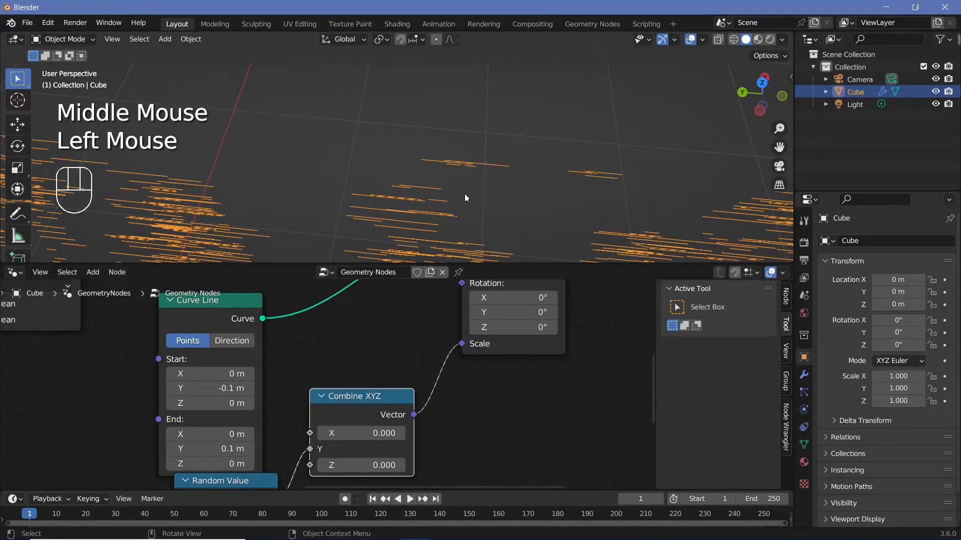
ctrl+middle_drag(465, 194, 366, 161)
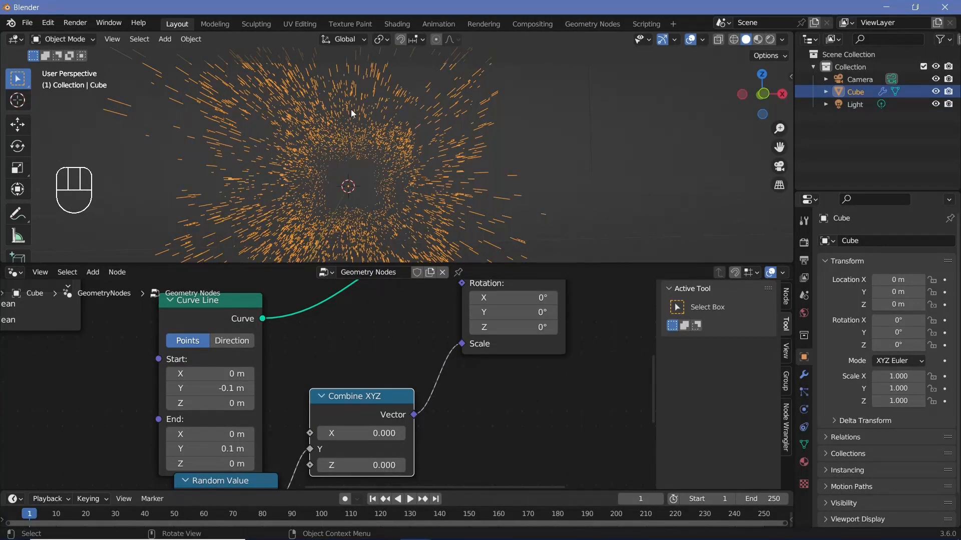
mouse_move(419, 202)
middle_down()
mouse_move(465, 205)
mouse_move(420, 190)
mouse_move(474, 200)
mouse_move(420, 194)
middle_up()
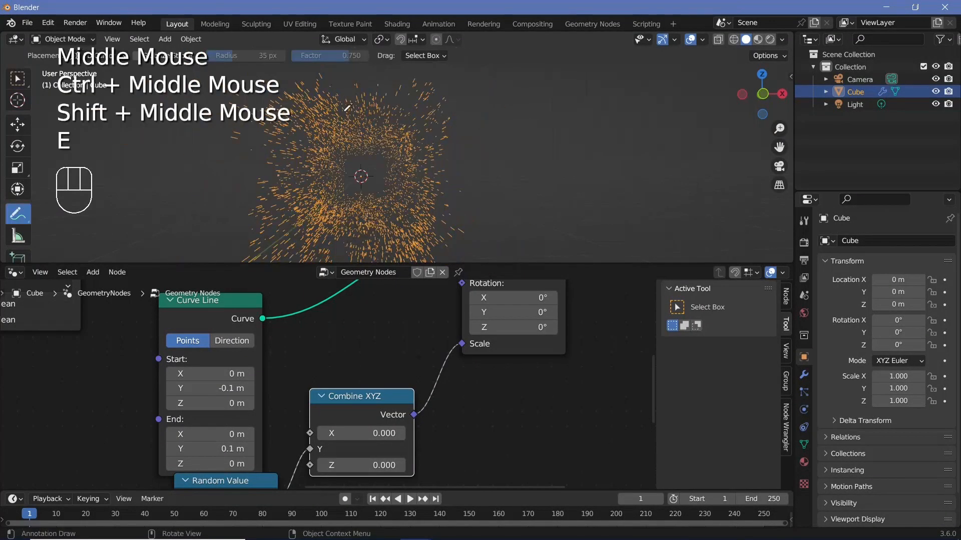
Step: Annotate the viewport with two long vertical and two long horizontal lines around the tunnel, plus short strokes inside the opening
drag(340, 103, 342, 249)
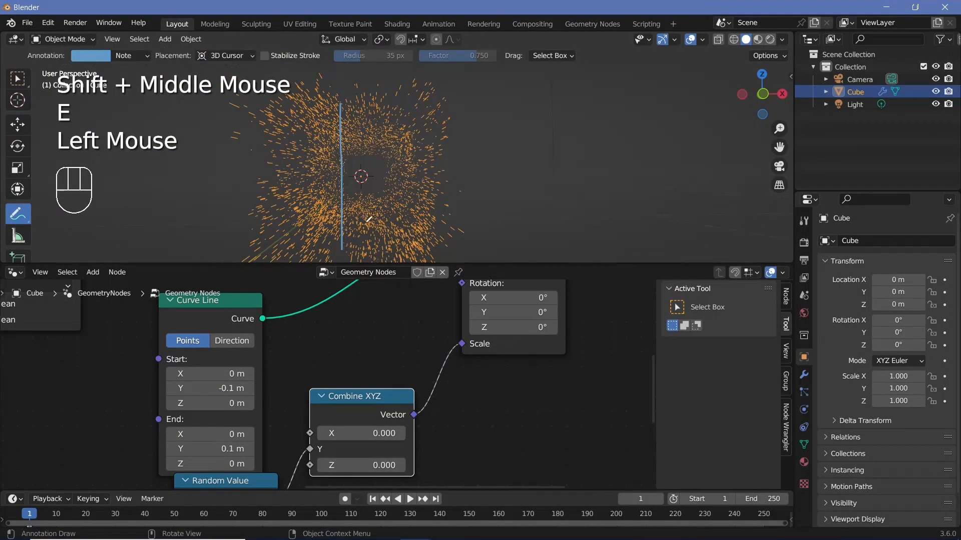
drag(385, 105, 397, 258)
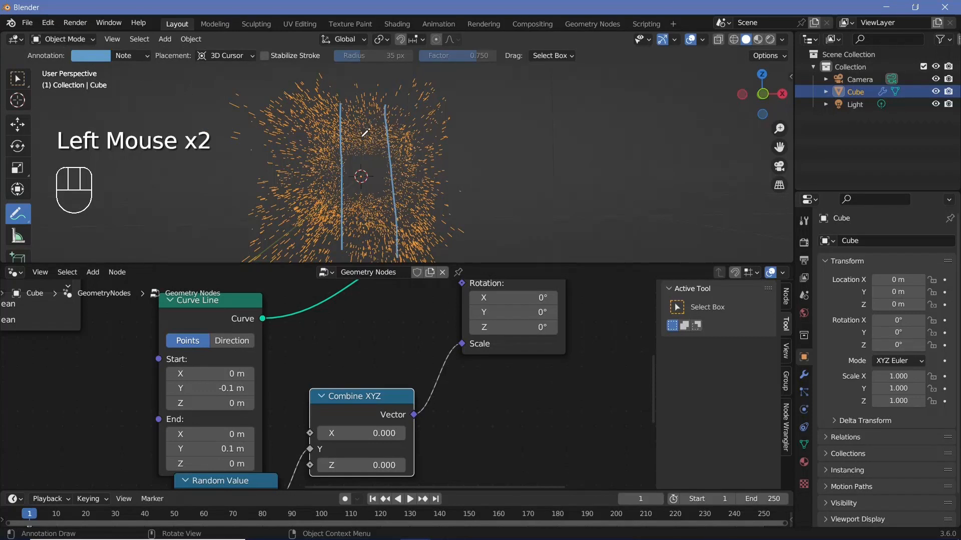
mouse_move(362, 136)
mouse_down()
mouse_move(362, 158)
mouse_move(375, 153)
mouse_up()
mouse_move(370, 189)
mouse_down()
mouse_move(370, 209)
mouse_move(357, 205)
mouse_up()
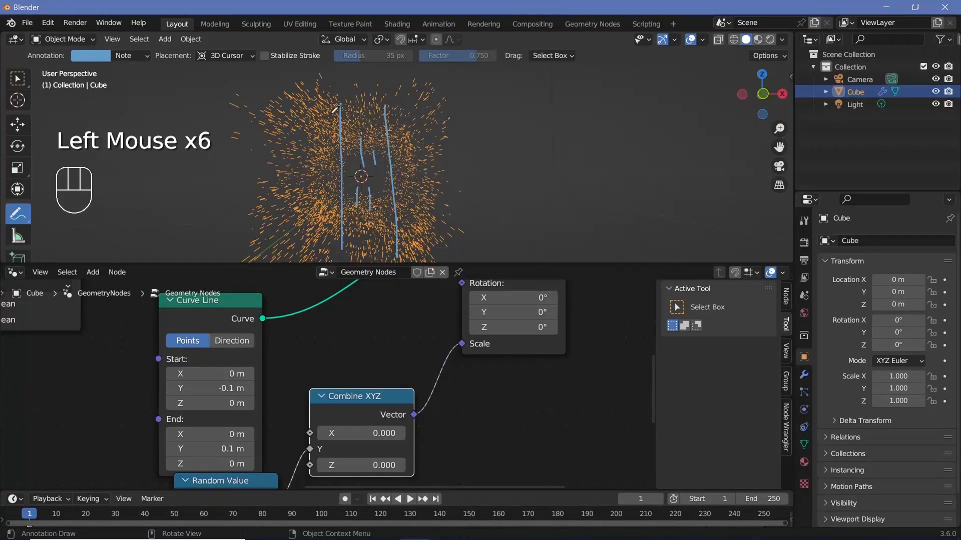
drag(300, 117, 427, 111)
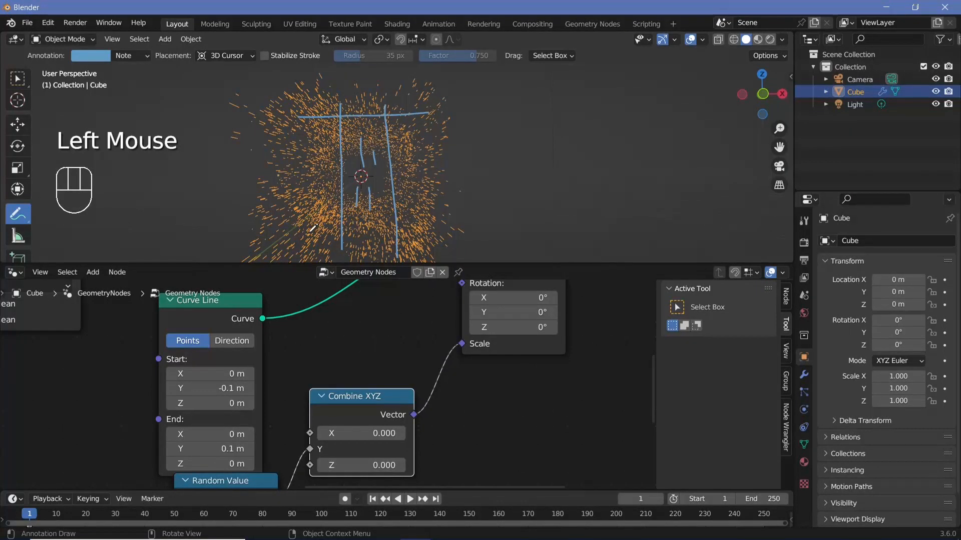
drag(310, 231, 440, 219)
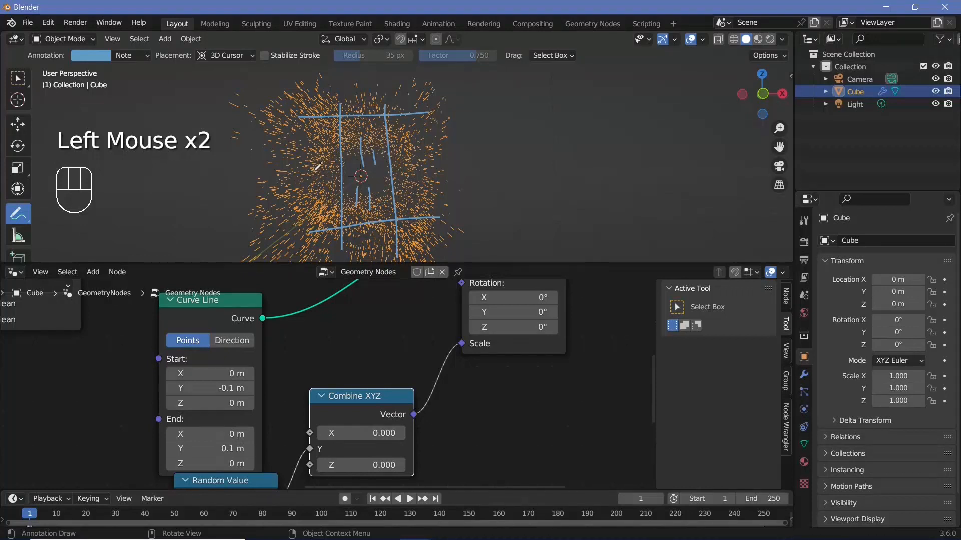
Step: Erase all the annotation strokes around the tunnel and return to the Select Box tool
click(361, 175)
drag(318, 176, 344, 173)
mouse_move(423, 173)
mouse_down()
mouse_move(389, 170)
mouse_move(378, 195)
mouse_move(350, 120)
mouse_move(410, 115)
mouse_move(316, 173)
mouse_move(469, 210)
mouse_up()
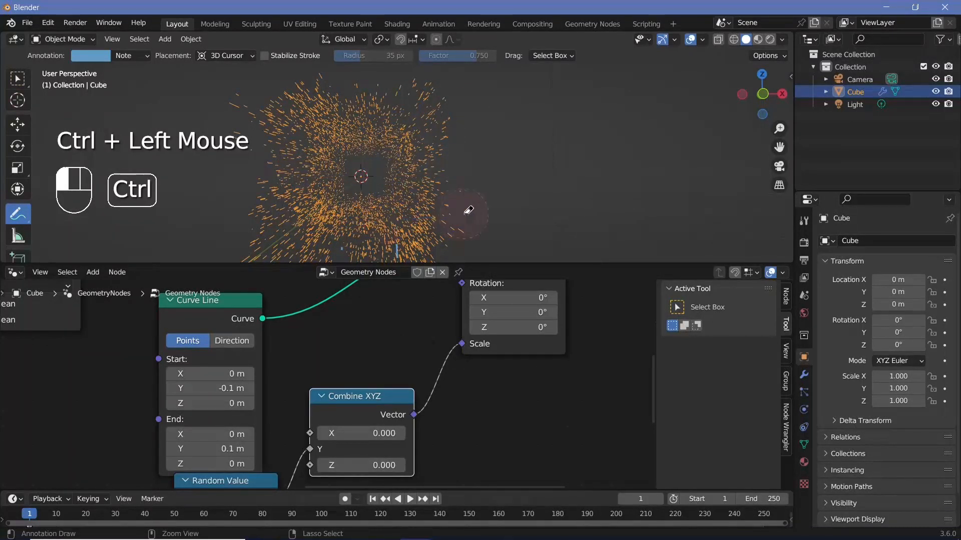
mouse_move(400, 242)
ctrl+mouse_down()
mouse_move(302, 241)
mouse_move(313, 238)
ctrl+mouse_up()
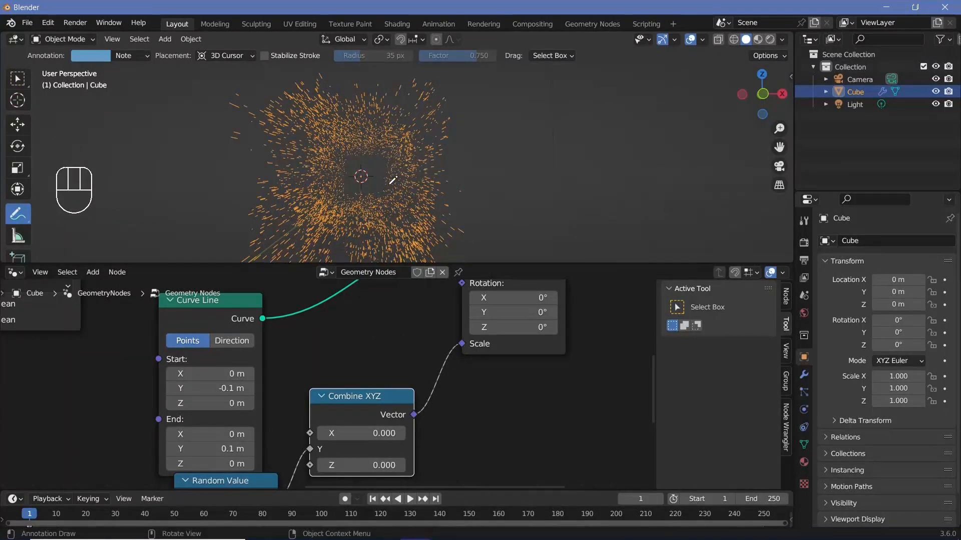
key(w)
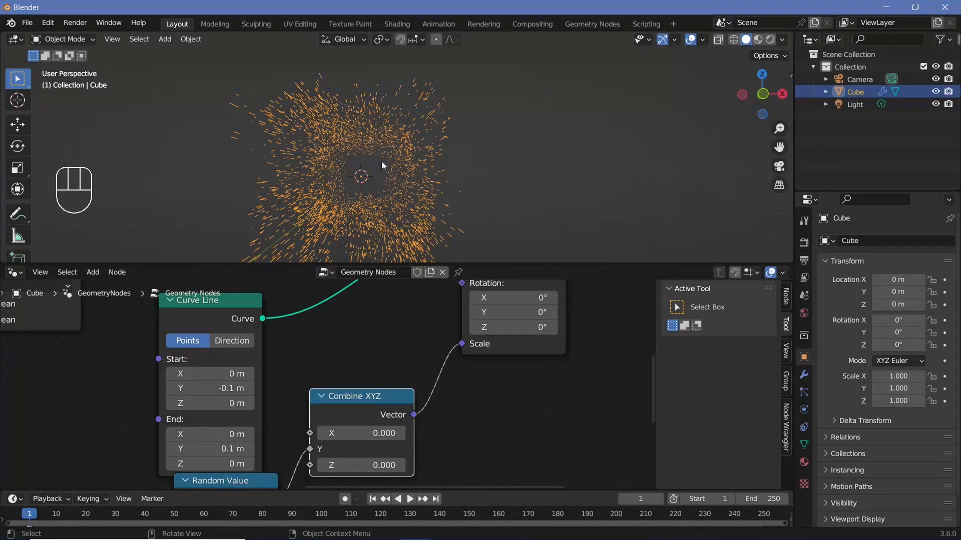
shift+middle_drag(374, 170, 395, 145)
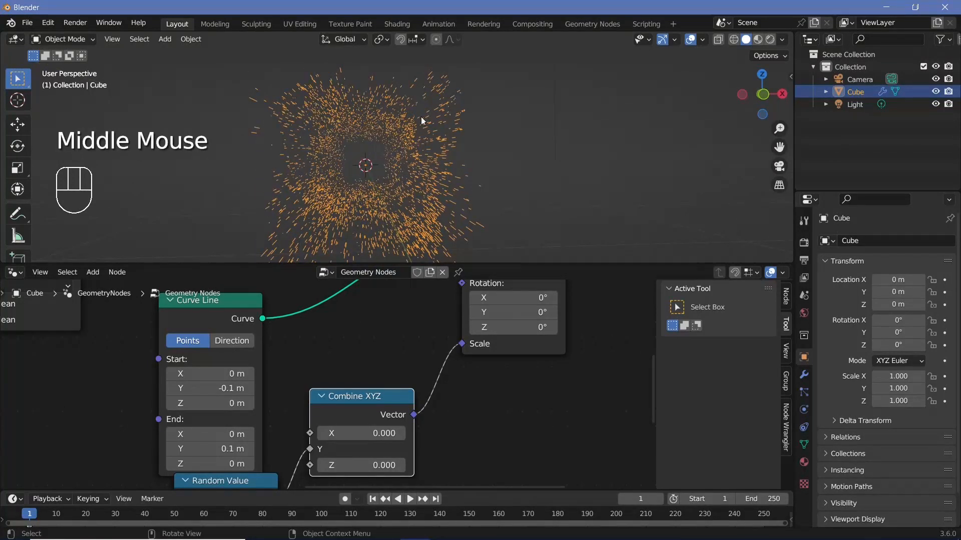
Step: Move the Group Output node farther away and insert a Rotate Instances node between Instance on Points and Group Output
ctrl+middle_drag(478, 376, 406, 468)
drag(477, 331, 643, 331)
middle_drag(484, 347, 387, 356)
key(shift+a)
click(337, 259)
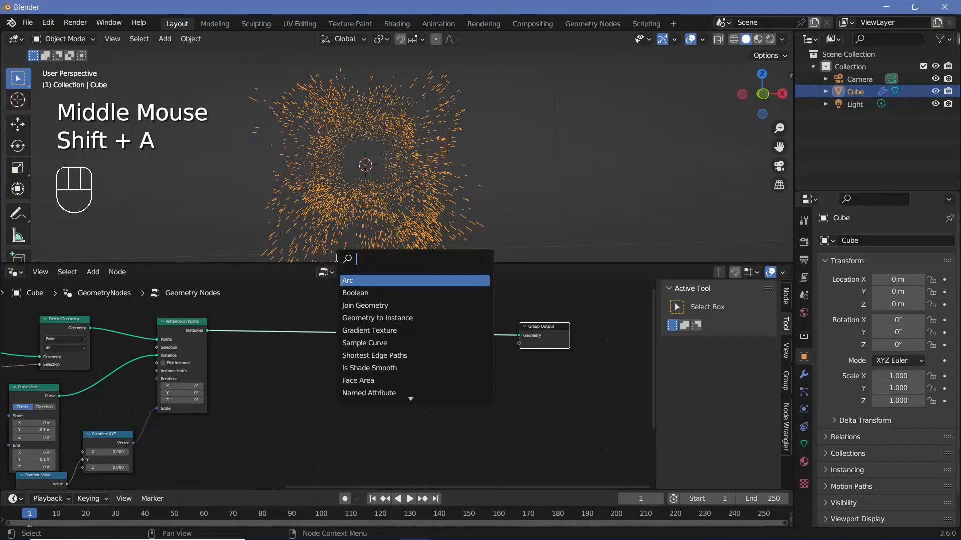
text(rot)
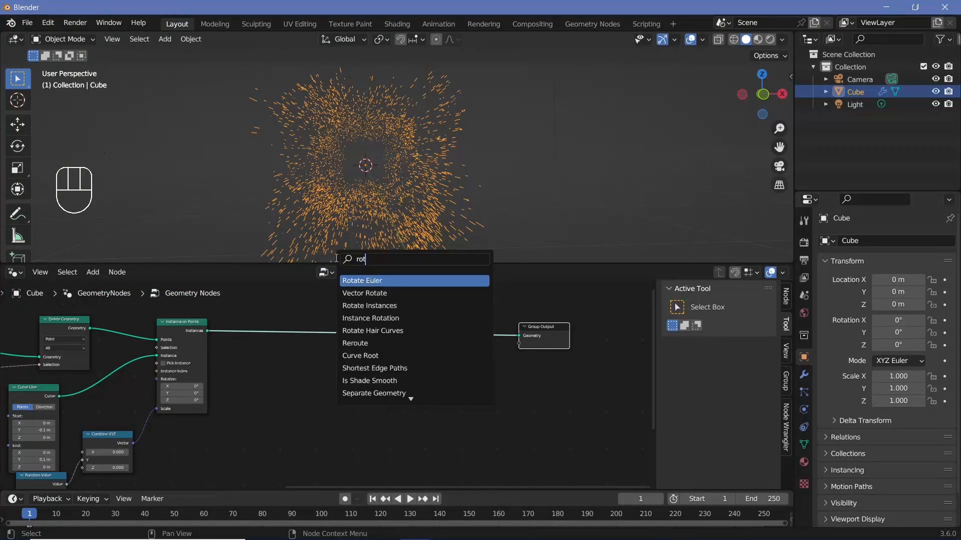
text(a)
click(365, 306)
click(322, 309)
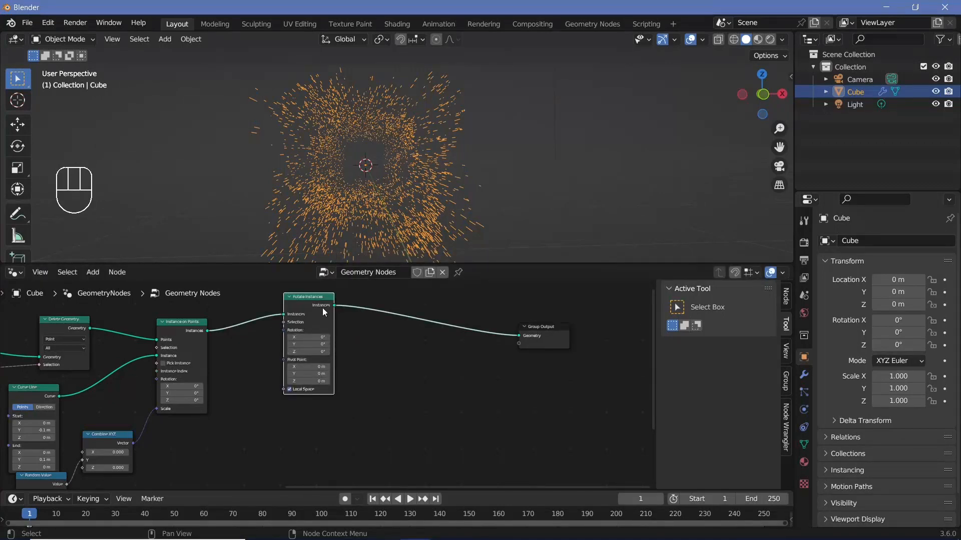
drag(322, 307, 324, 332)
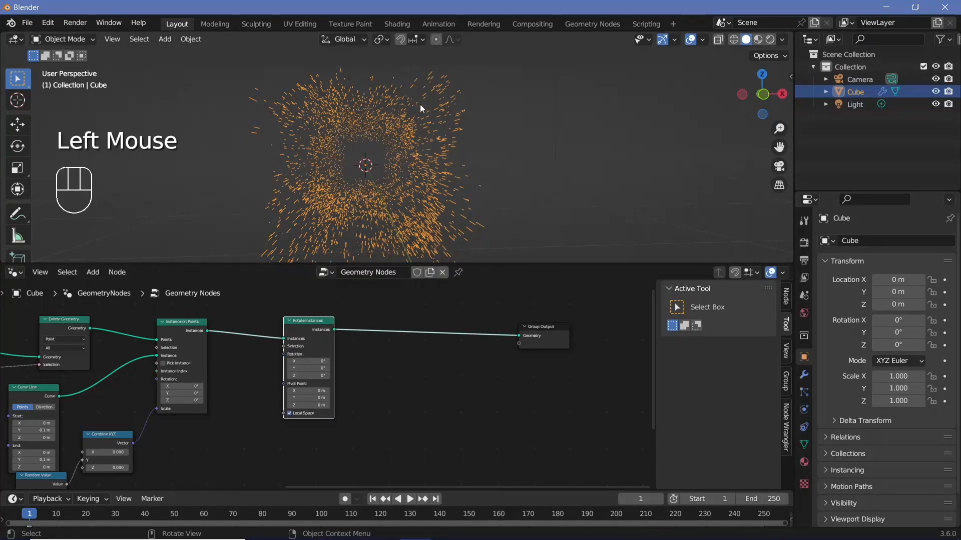
Step: Try rotating the instances around X up to 84.3°, and reset the X rotation to 0°
ctrl+middle_drag(382, 376, 433, 505)
click(436, 186)
middle_drag(439, 185, 315, 161)
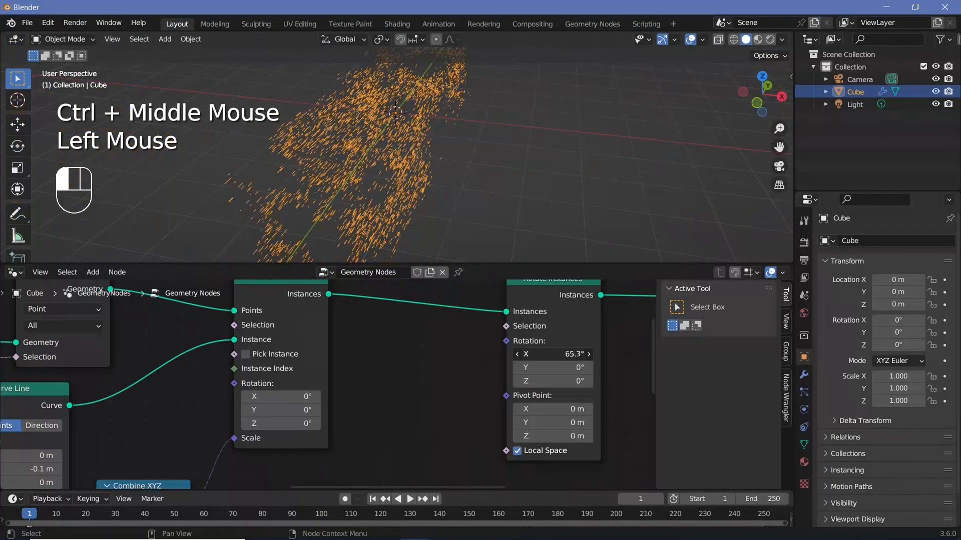
mouse_move(553, 354)
mouse_down()
mouse_move(591, 354)
mouse_move(570, 354)
mouse_up()
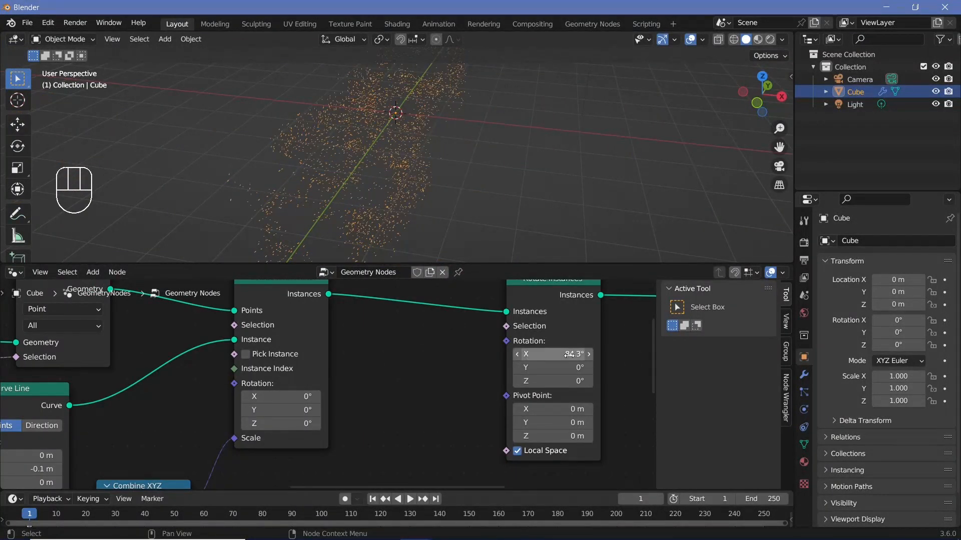
click(570, 355)
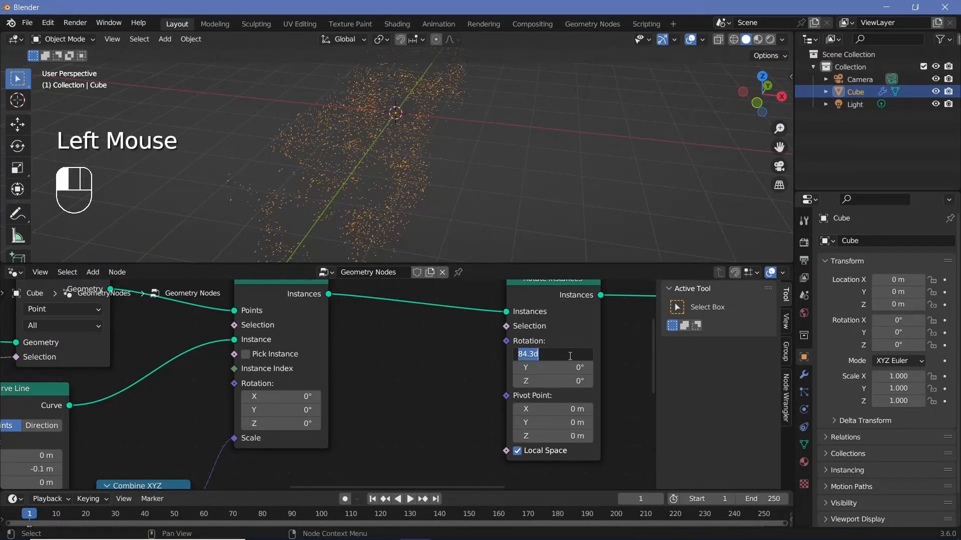
text(0)
key(Return)
Step: Set the X and Z values of the Combine XYZ node driving the instance scale to 1
middle_drag(375, 361, 560, 445)
middle_drag(338, 455, 427, 398)
click(287, 385)
middle_drag(483, 359, 442, 385)
middle_drag(368, 424, 400, 399)
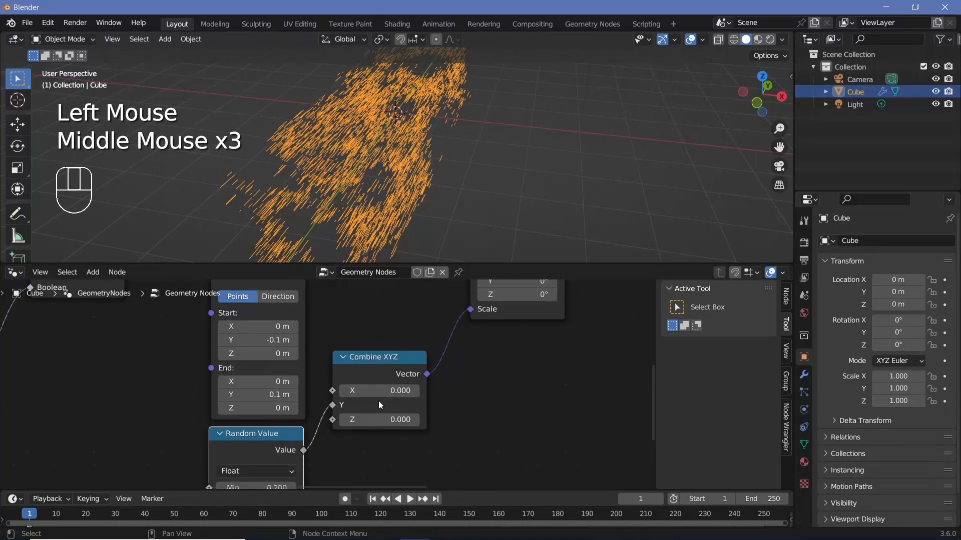
click(388, 392)
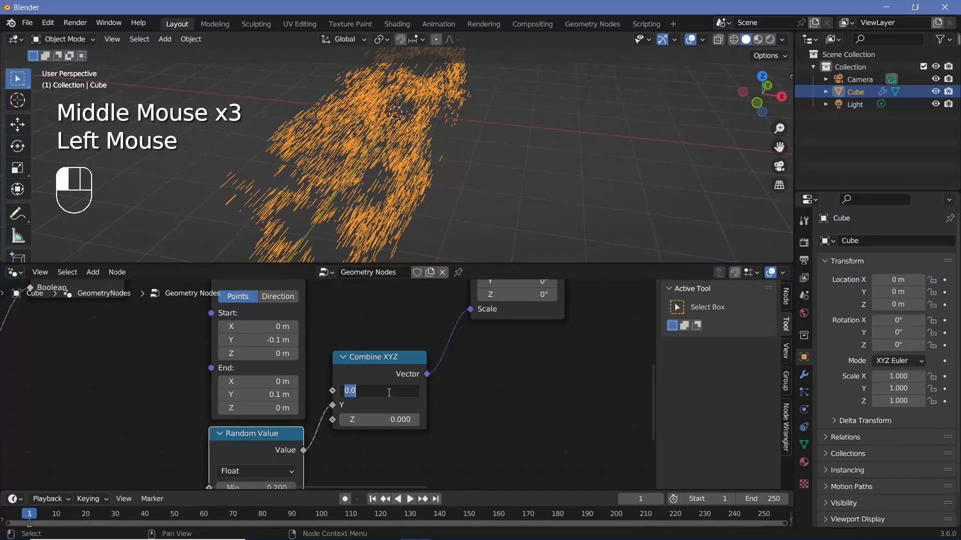
click(389, 420)
text(1)
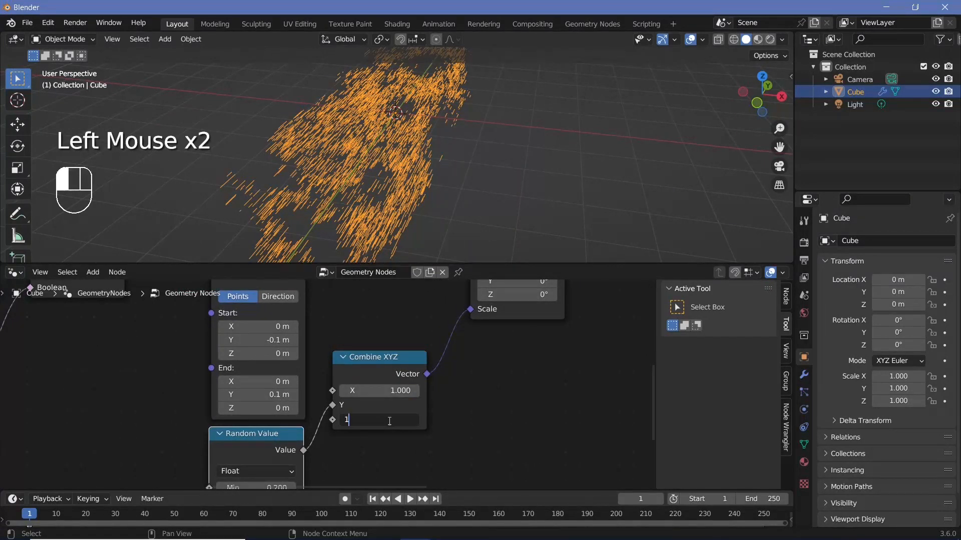
key(Return)
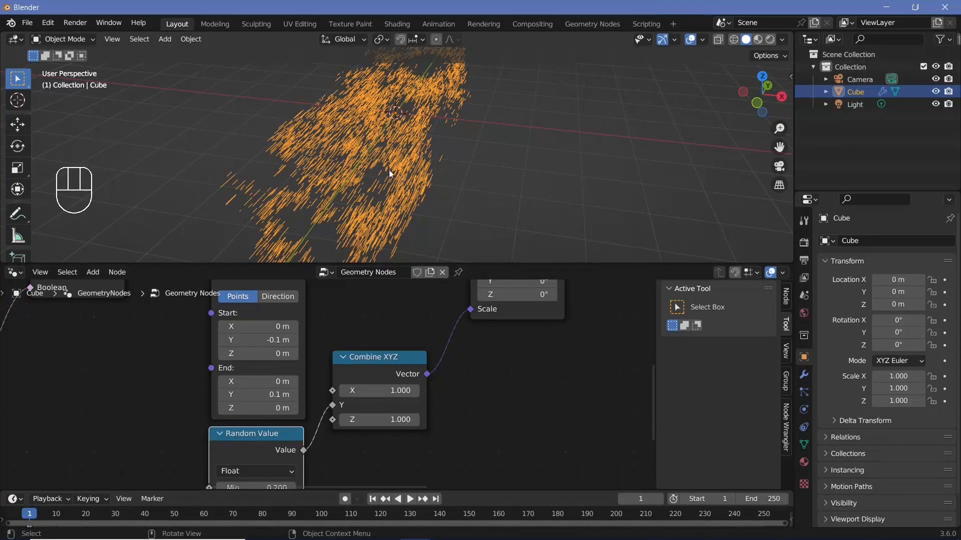
Step: Set the Rotate Instances node's X rotation to 90° and inspect the lines from the side and through the tunnel
middle_drag(414, 431, 376, 379)
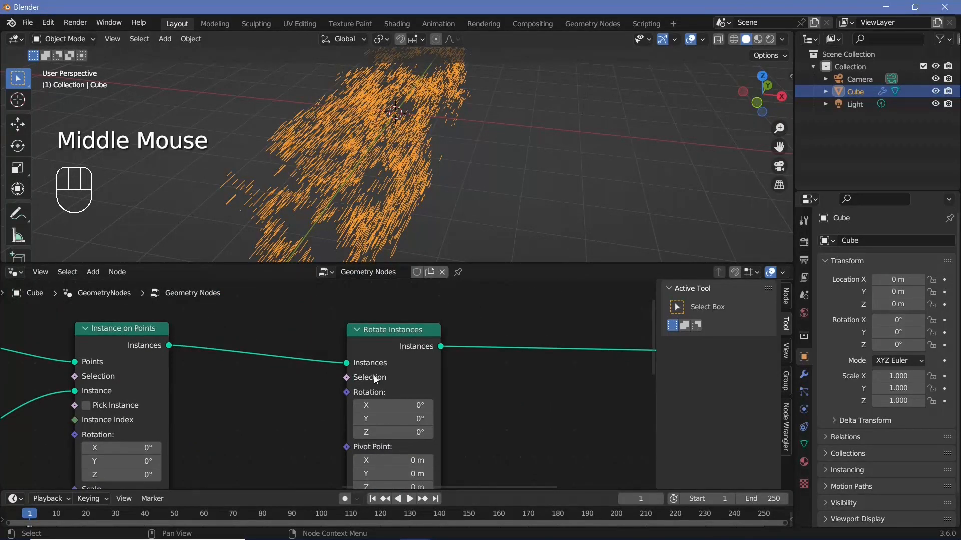
click(389, 406)
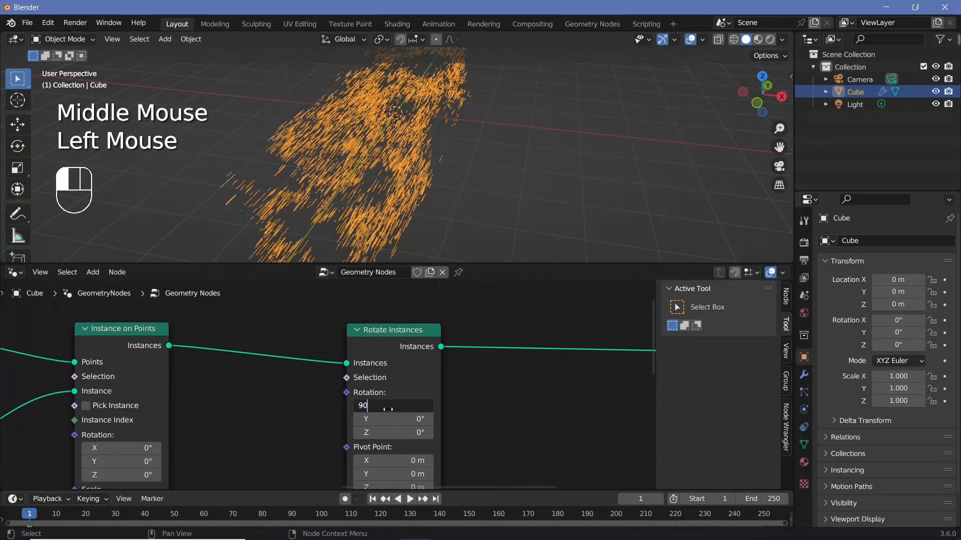
text(90)
key(Return)
middle_drag(380, 160, 362, 156)
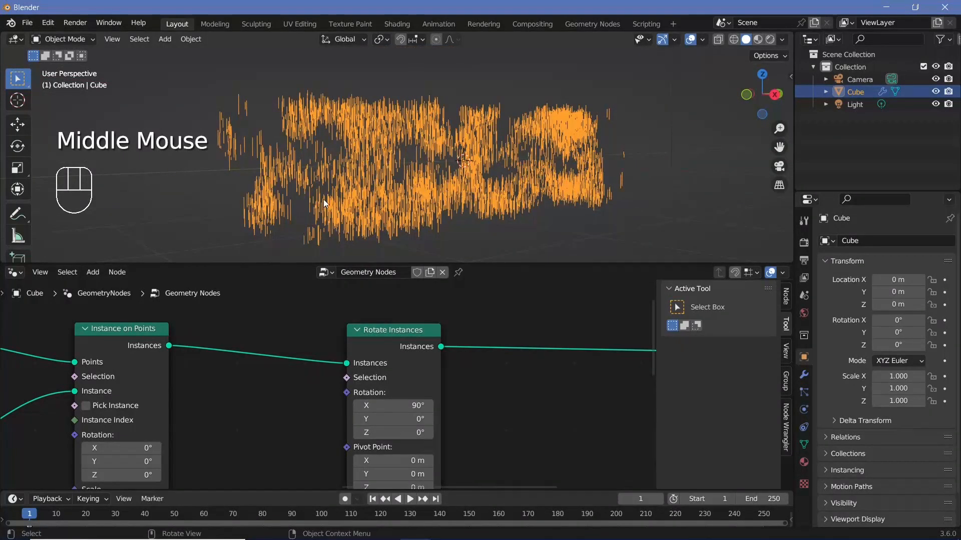
middle_drag(323, 199, 412, 199)
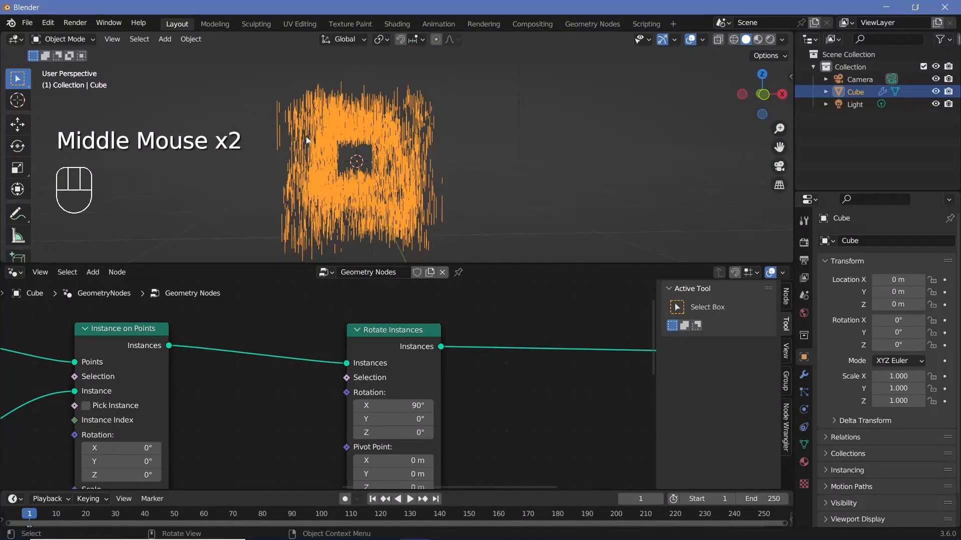
mouse_move(400, 131)
middle_down()
mouse_move(375, 175)
mouse_move(409, 118)
middle_up()
middle_drag(376, 202, 347, 199)
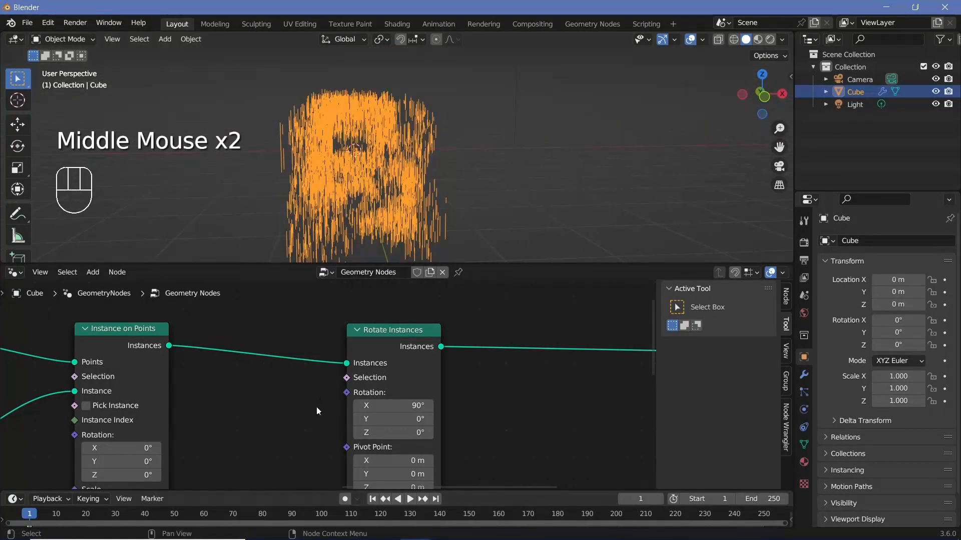
ctrl+middle_drag(316, 406, 438, 294)
middle_drag(128, 357, 444, 352)
click(20, 389)
shift+click(75, 386)
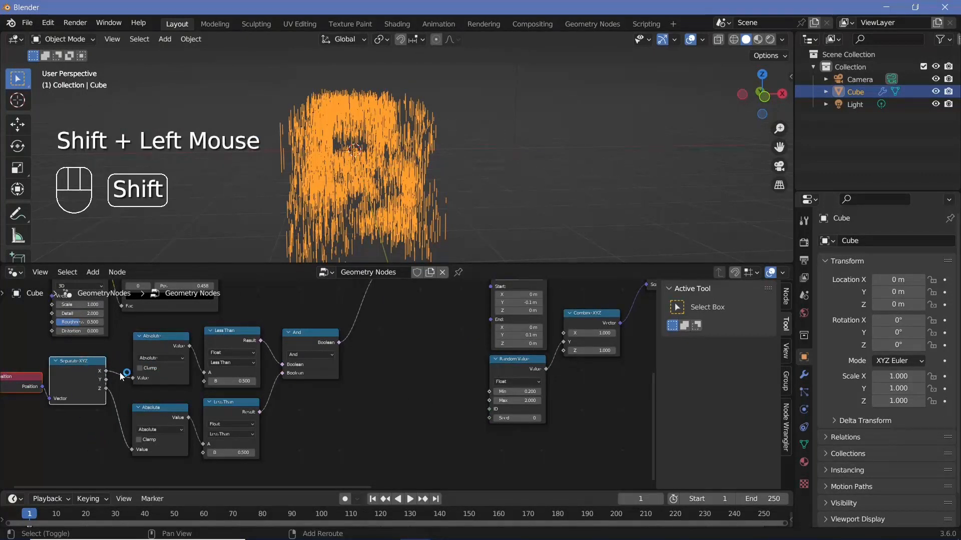
shift+click(169, 344)
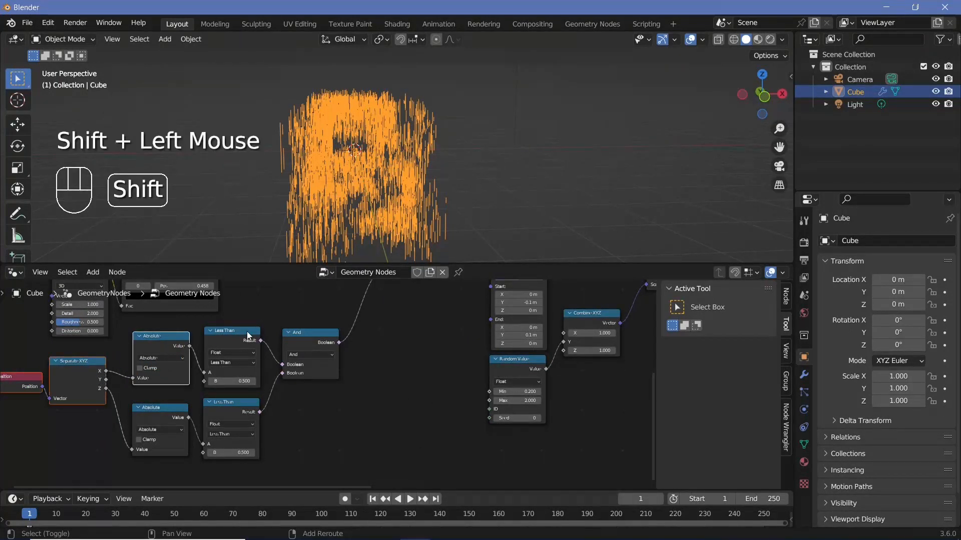
shift+click(247, 331)
shift+click(299, 334)
Step: Duplicate the Position, Separate XYZ, upper Absolute and upper Less Than nodes and place the copies below the Rotate Instances node
ctrl+middle_drag(275, 443, 132, 389)
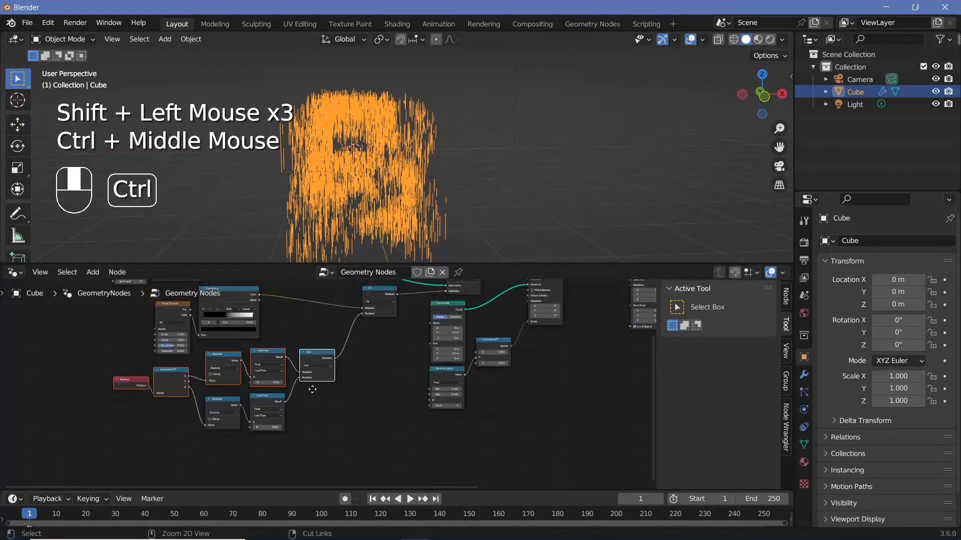
click(131, 388)
shift+click(169, 379)
shift+click(228, 359)
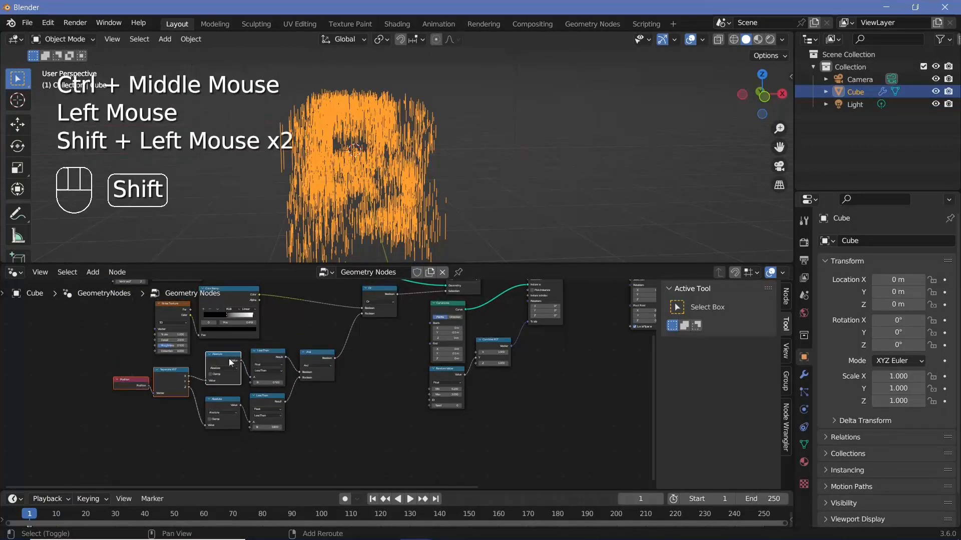
shift+click(263, 354)
middle_drag(305, 374, 194, 389)
key(shift+d)
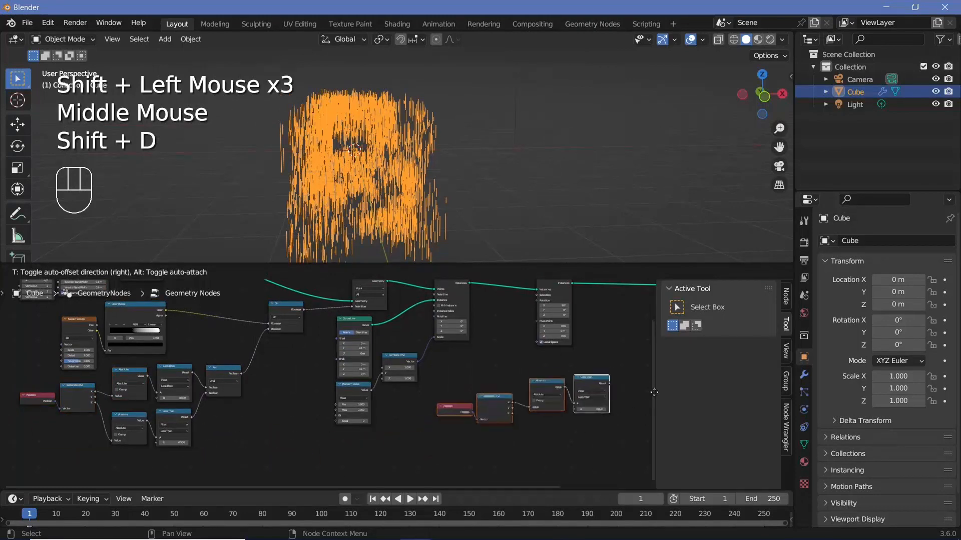
click(600, 400)
scroll(581, 409, up, 3)
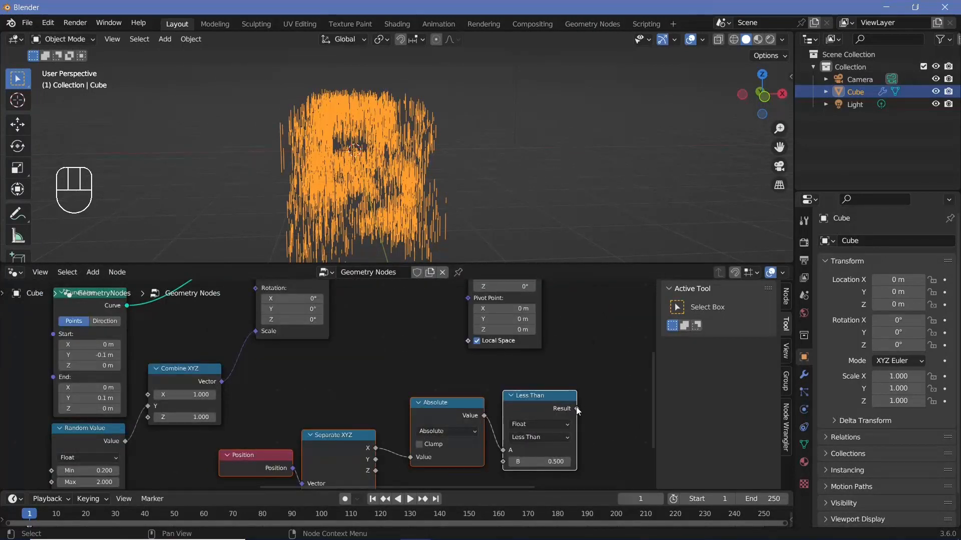
Step: Change the duplicated Less Than node's comparison to Greater Than and set its B value to 0.45
middle_drag(473, 286, 452, 363)
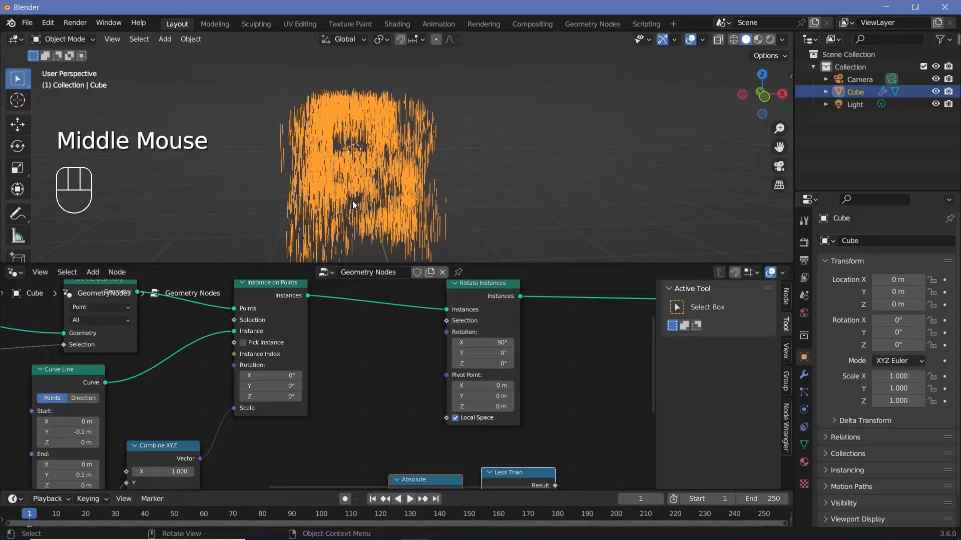
middle_drag(353, 201, 369, 173)
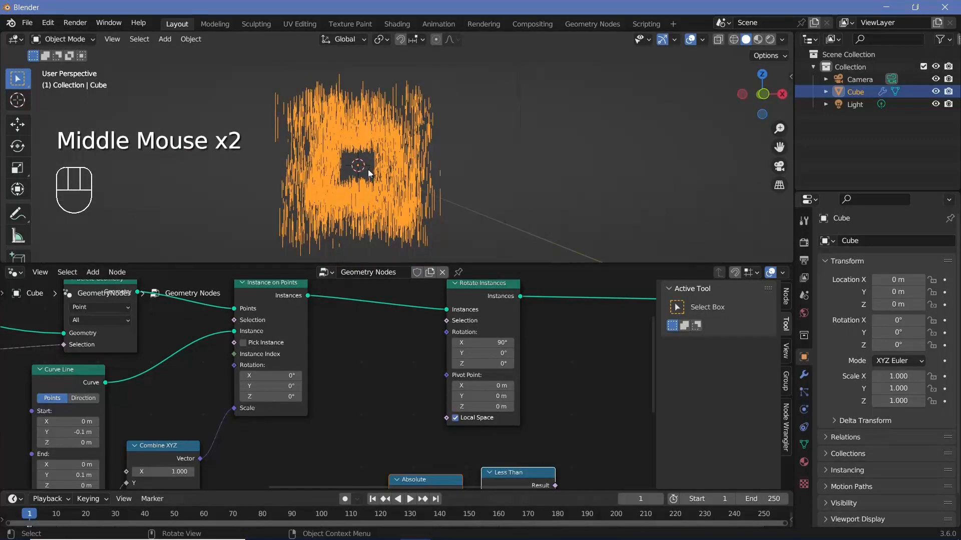
middle_drag(520, 486, 482, 420)
click(479, 410)
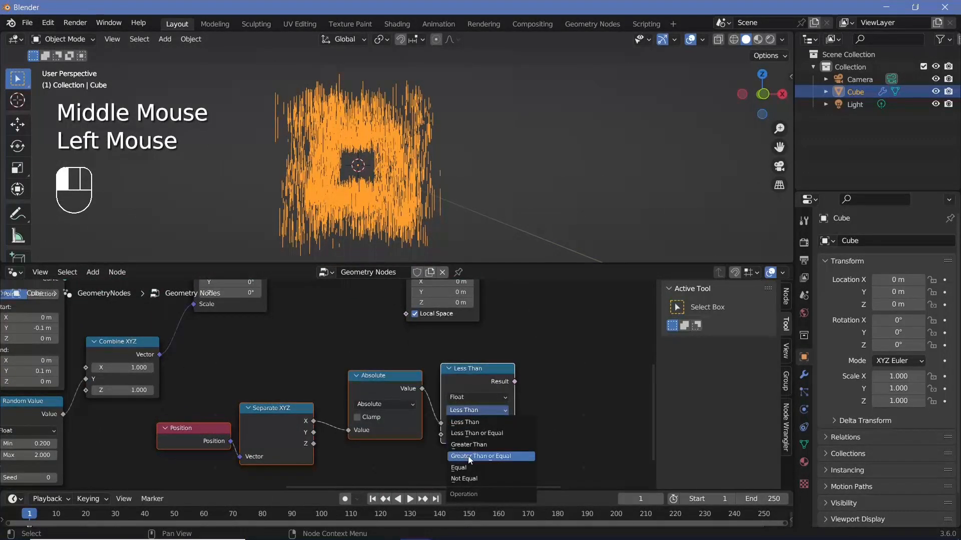
click(467, 455)
click(478, 435)
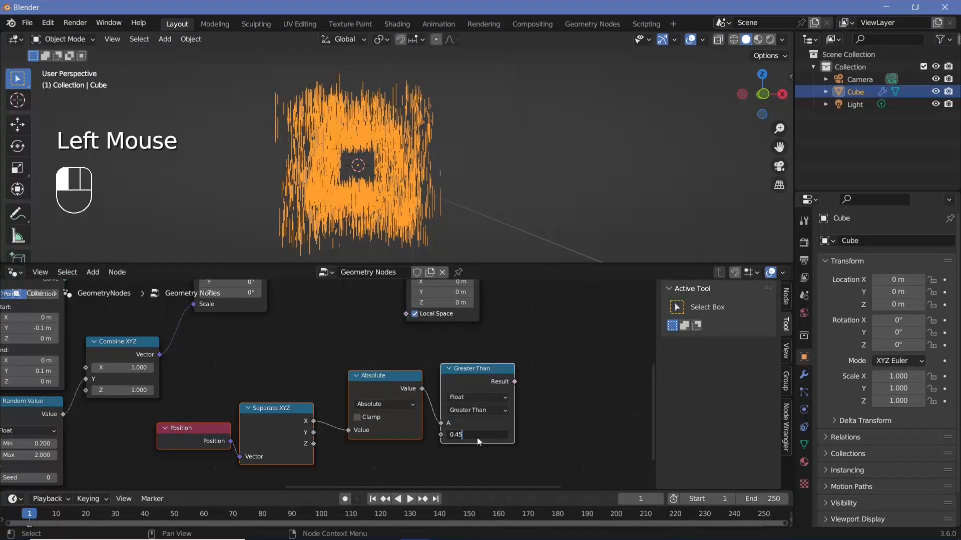
key(Return)
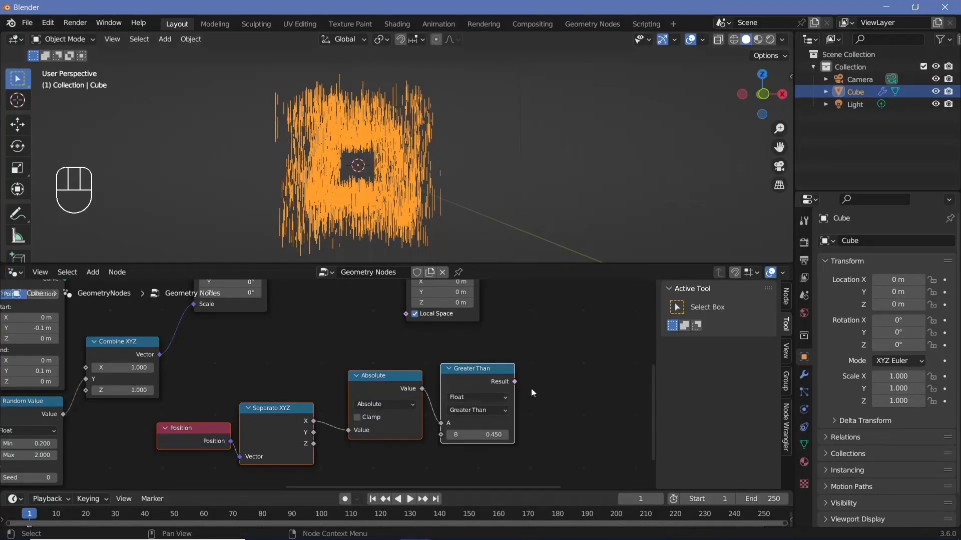
Step: Connect the Greater Than node's Result to the Rotate Instances node's Selection input and inspect the lines from the side
middle_drag(531, 388, 534, 440)
drag(513, 440, 406, 336)
middle_drag(455, 200, 563, 217)
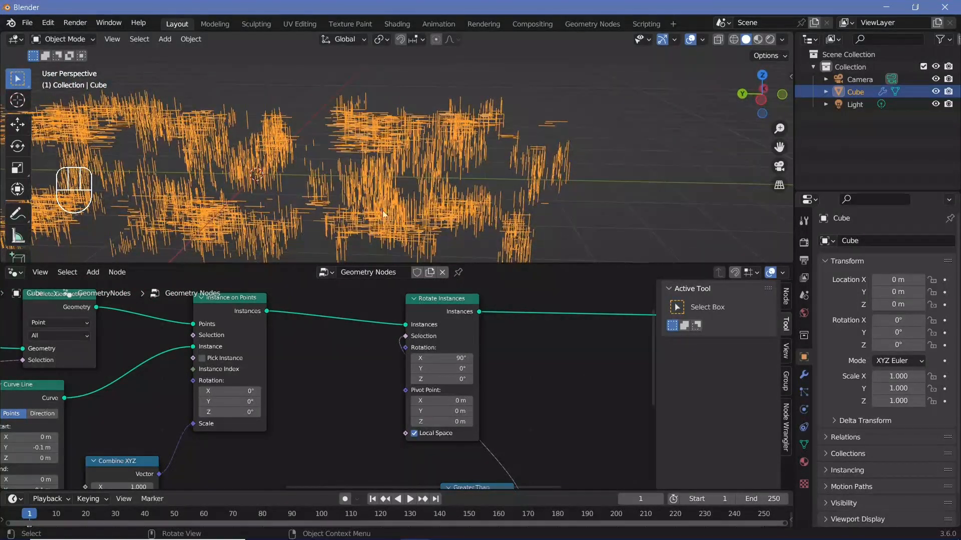
Step: Move the Rotate Instances node farther from Instance on Points and lower the duplicated Absolute and Greater Than nodes to make room
drag(440, 305, 623, 307)
middle_drag(501, 401, 467, 311)
drag(350, 408, 327, 441)
drag(418, 406, 398, 438)
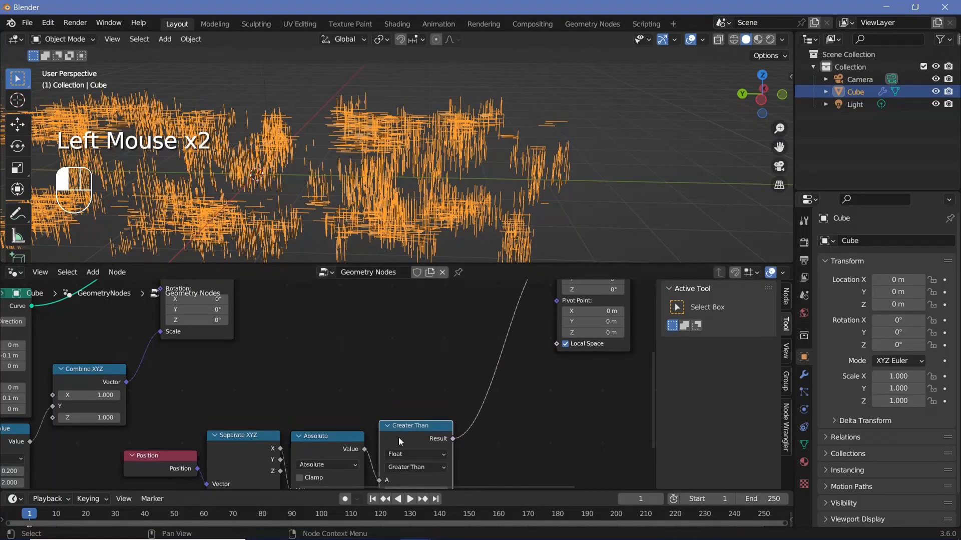
Step: Add a Random Value node above the duplicated Absolute node
key(shift+a)
click(344, 263)
text(rand)
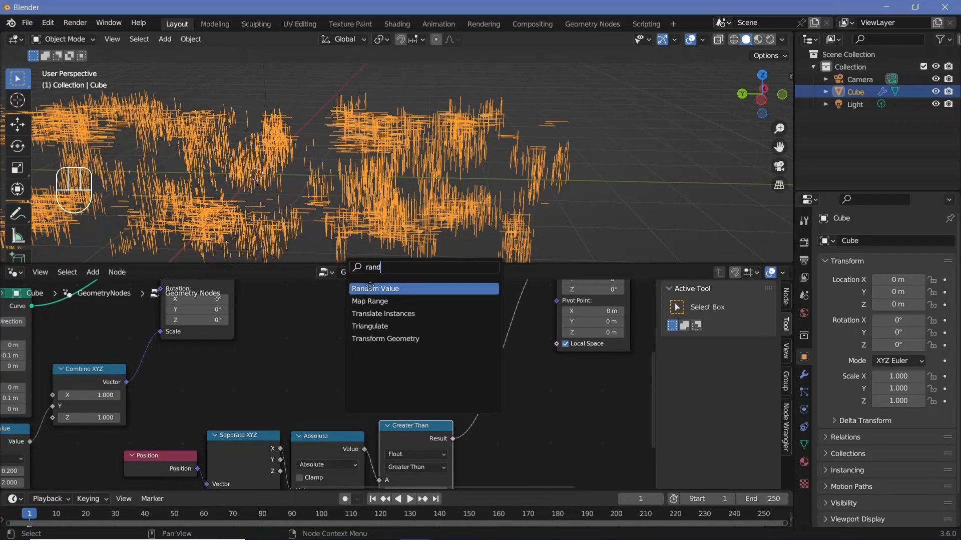
key(Return)
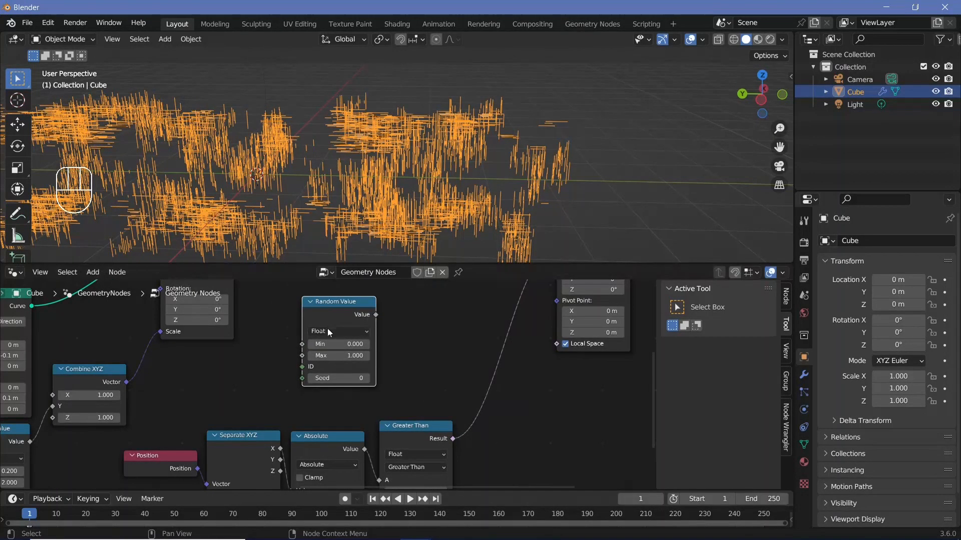
Step: Switch the new Random Value node to Boolean and insert a Boolean Math And node between Greater Than and the Rotate Instances Selection
click(334, 331)
click(331, 379)
key(shift+a)
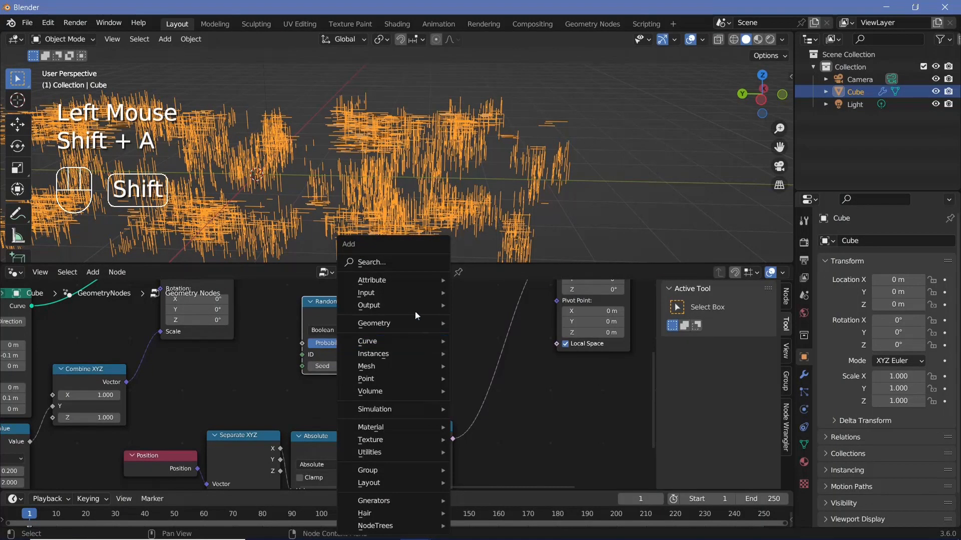
click(408, 267)
text(bool)
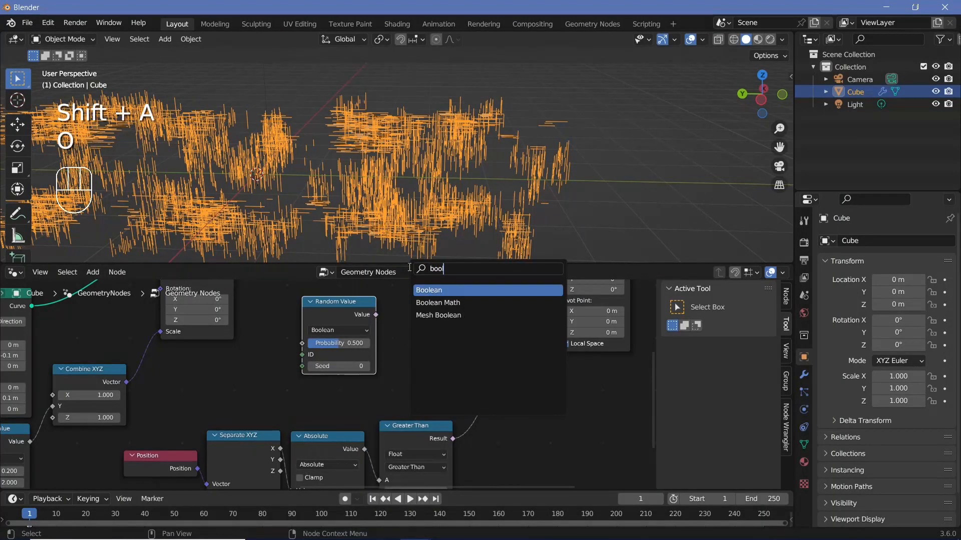
key(Return)
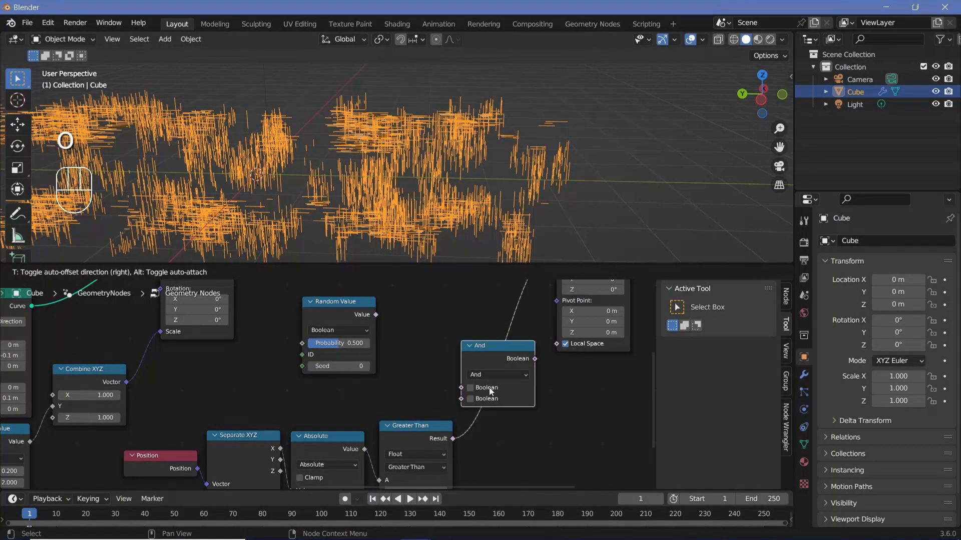
click(488, 387)
drag(495, 387, 494, 400)
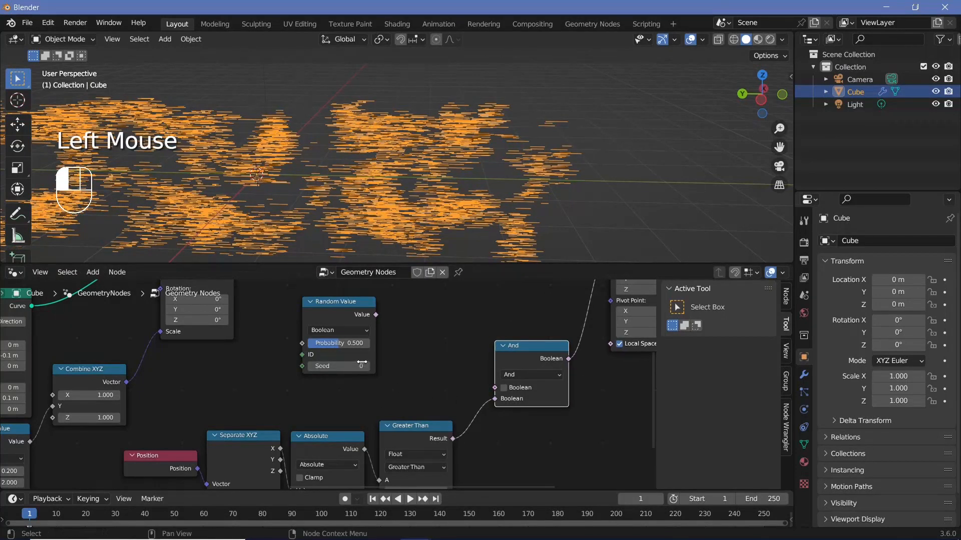
Step: Connect the Boolean Random Value output to the And node's first input, set its Probability to 0.2, and inspect the tunnel
drag(376, 314, 498, 385)
drag(525, 346, 489, 345)
click(340, 343)
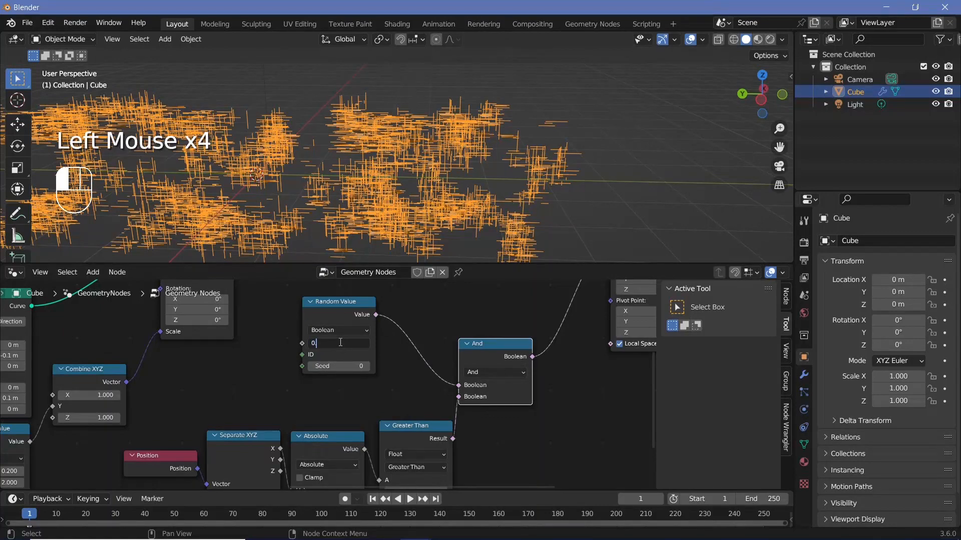
key(Return)
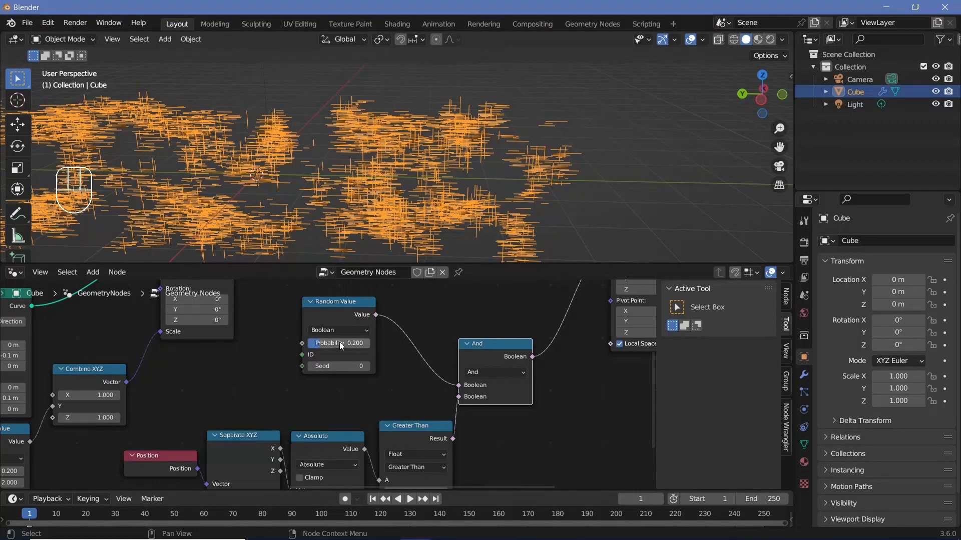
middle_drag(426, 156, 430, 186)
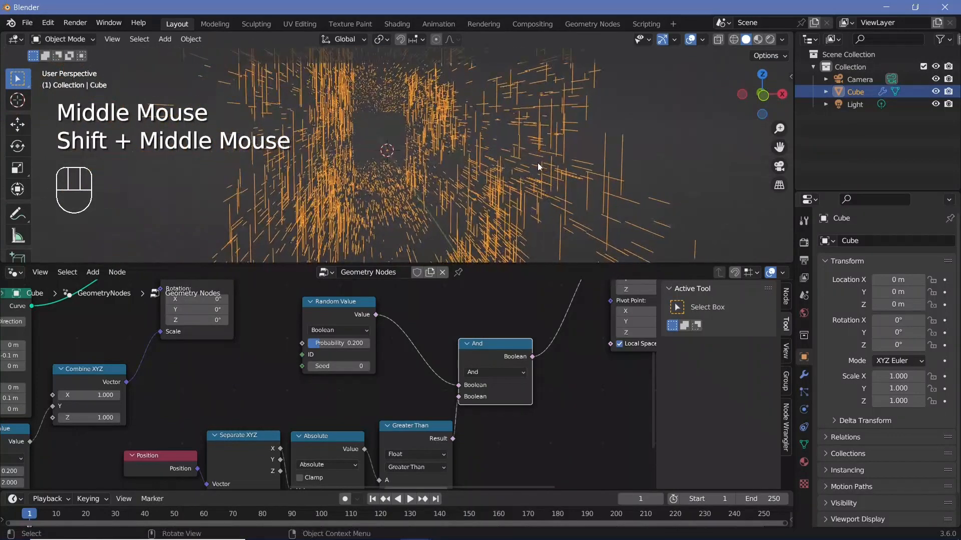
ctrl+middle_drag(446, 224, 435, 213)
middle_drag(435, 213, 384, 157)
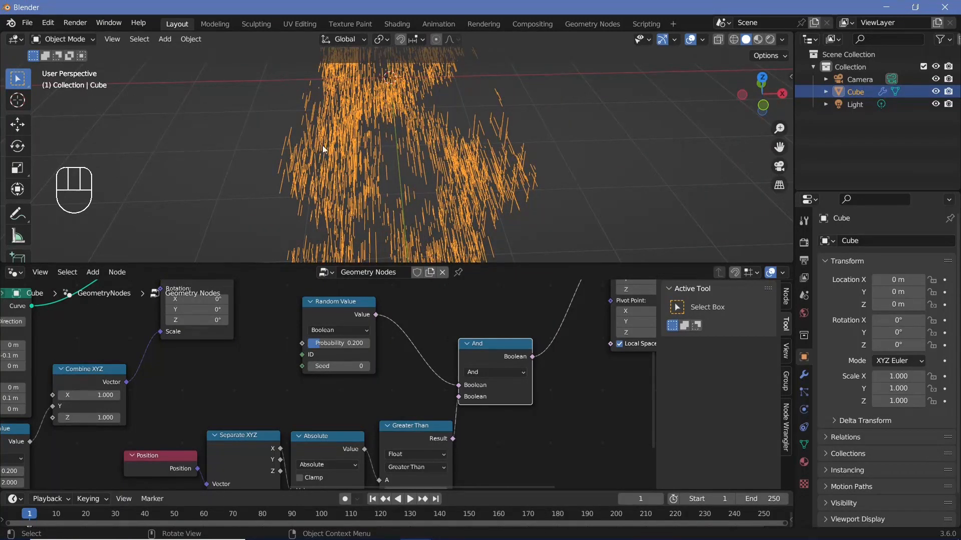
Step: Duplicate the Rotate Instances node and insert the copy between the original and the Group Output
ctrl+middle_drag(491, 310, 400, 331)
drag(400, 332, 401, 326)
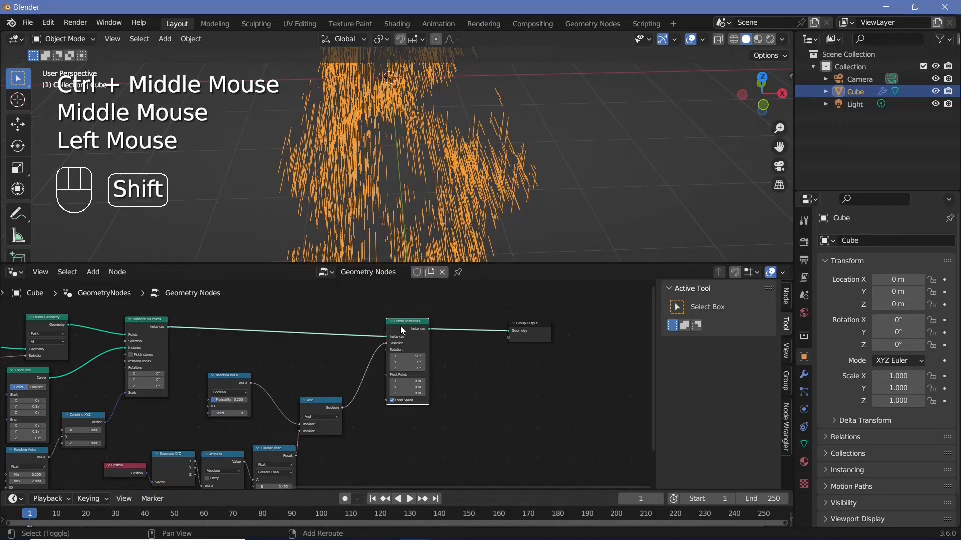
key(shift+d)
click(561, 329)
drag(561, 330, 586, 330)
drag(483, 330, 495, 332)
middle_drag(416, 162, 410, 121)
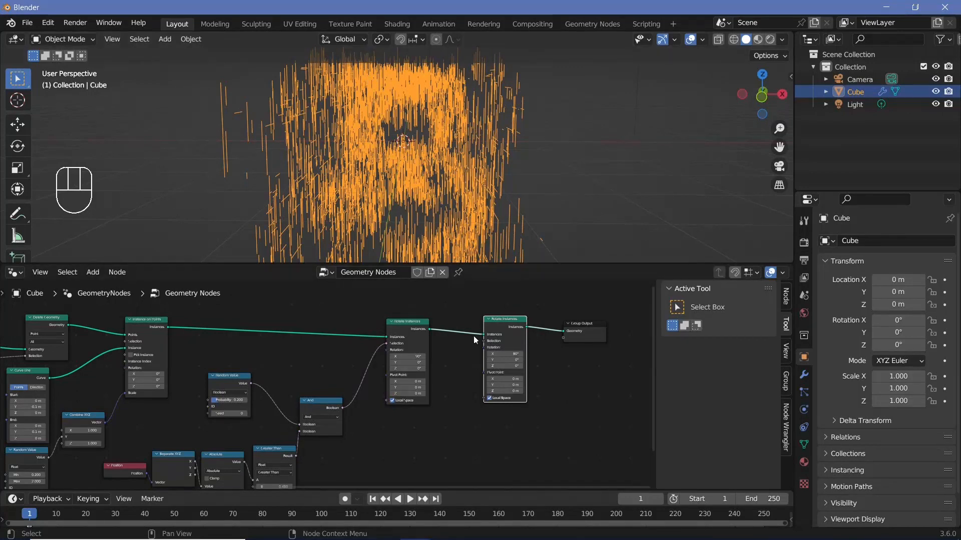
Step: Set the X rotation of the duplicated Rotate Instances node to 0°
ctrl+middle_drag(473, 336, 456, 484)
middle_drag(533, 423, 429, 407)
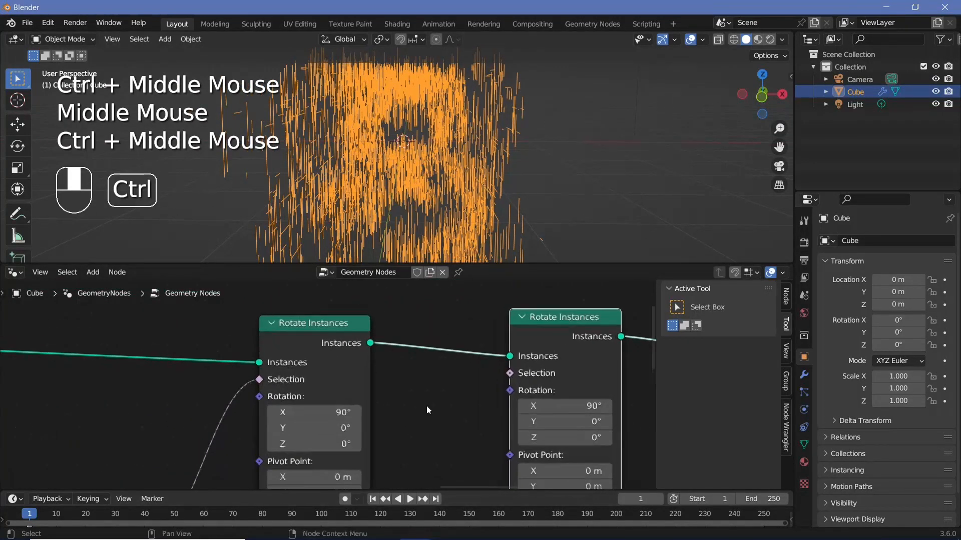
click(555, 403)
text(0)
key(Return)
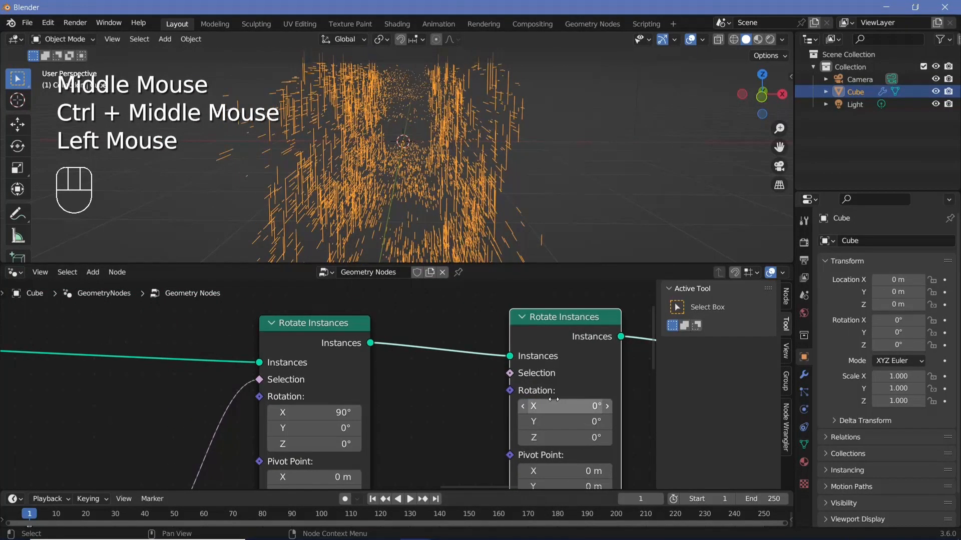
Step: Try a Y rotation of 90° on the duplicated Rotate Instances node and inspect the lines from several angles
double_click(567, 419)
text(90)
key(Return)
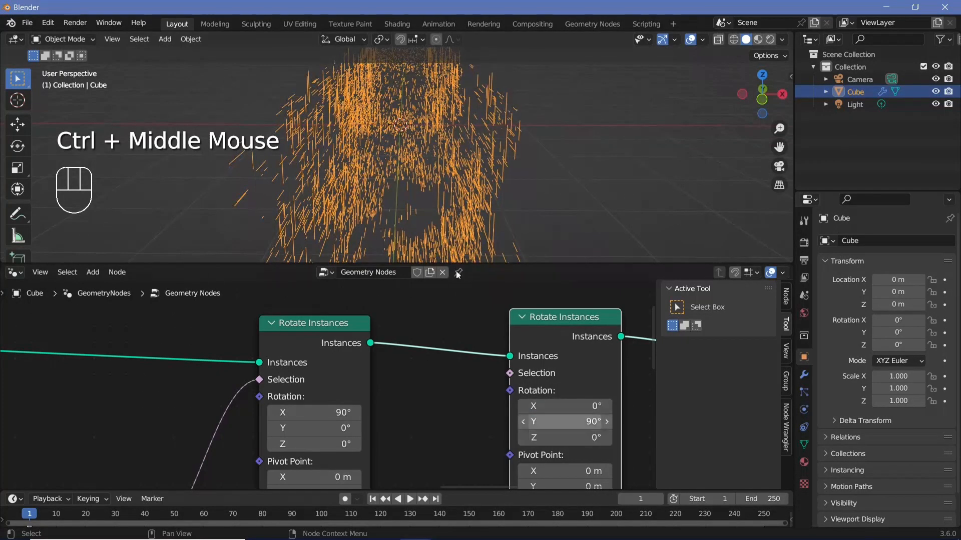
middle_drag(406, 149, 404, 153)
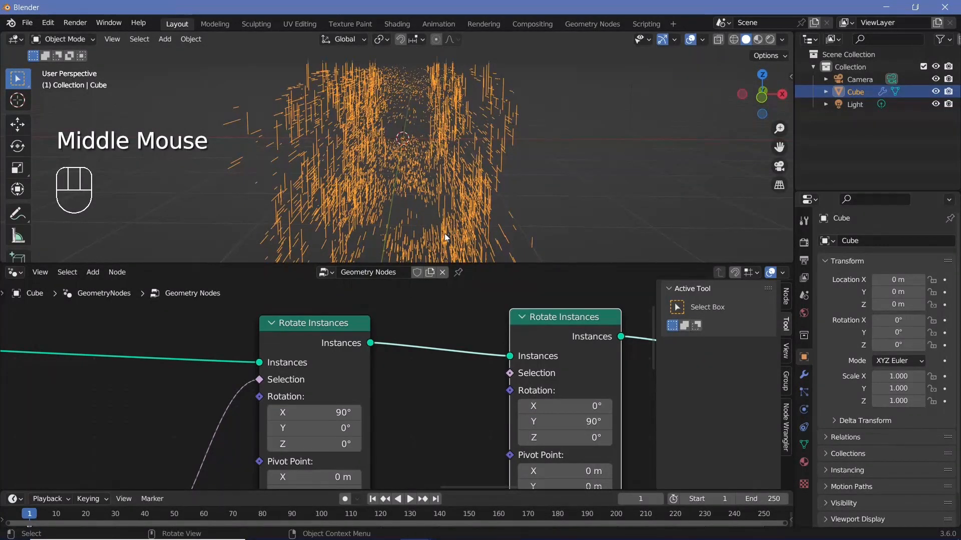
middle_drag(444, 233, 488, 190)
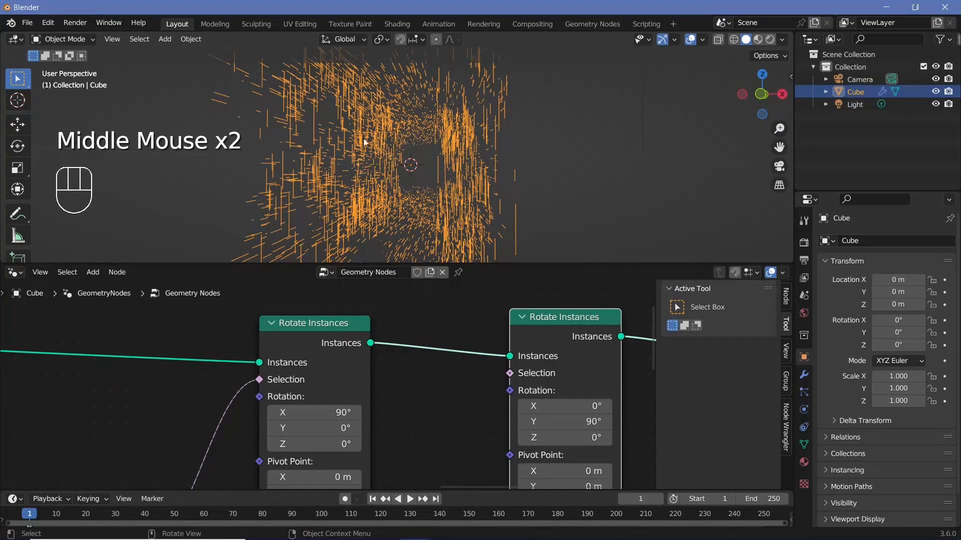
middle_drag(363, 142, 188, 139)
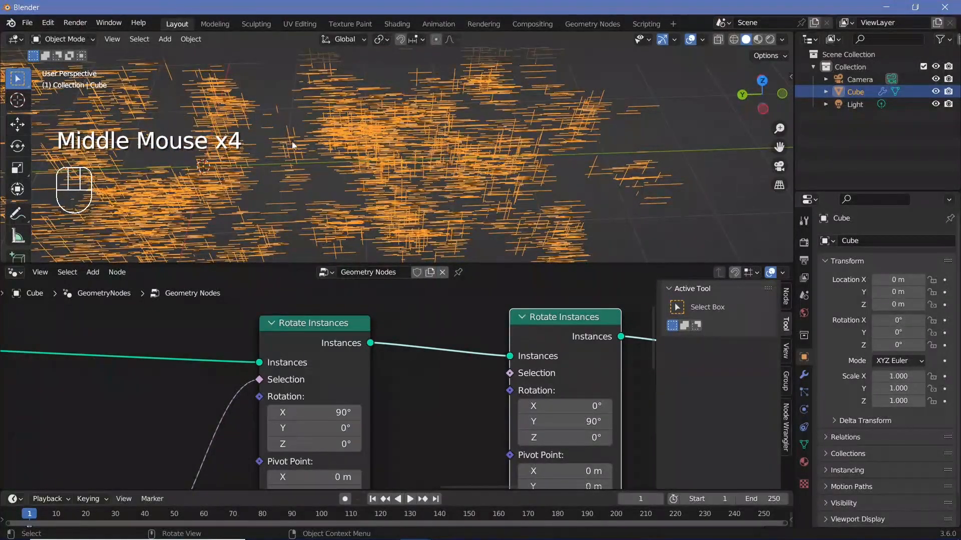
middle_drag(292, 146, 312, 128)
middle_drag(502, 114, 375, 114)
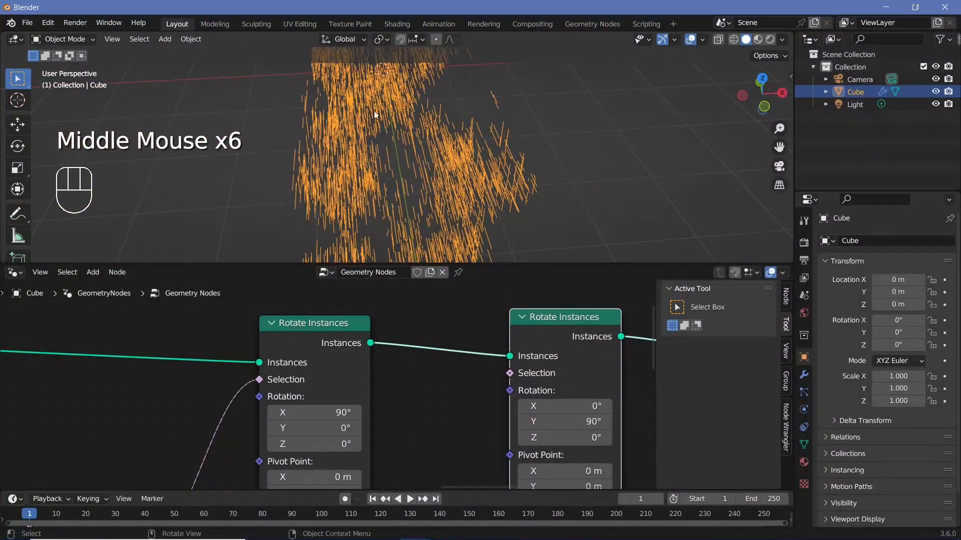
Step: Set the second Rotate Instances node's Y rotation to 0° and its Z rotation to 90°, checking the lines in the viewport
middle_drag(568, 371, 517, 309)
click(534, 362)
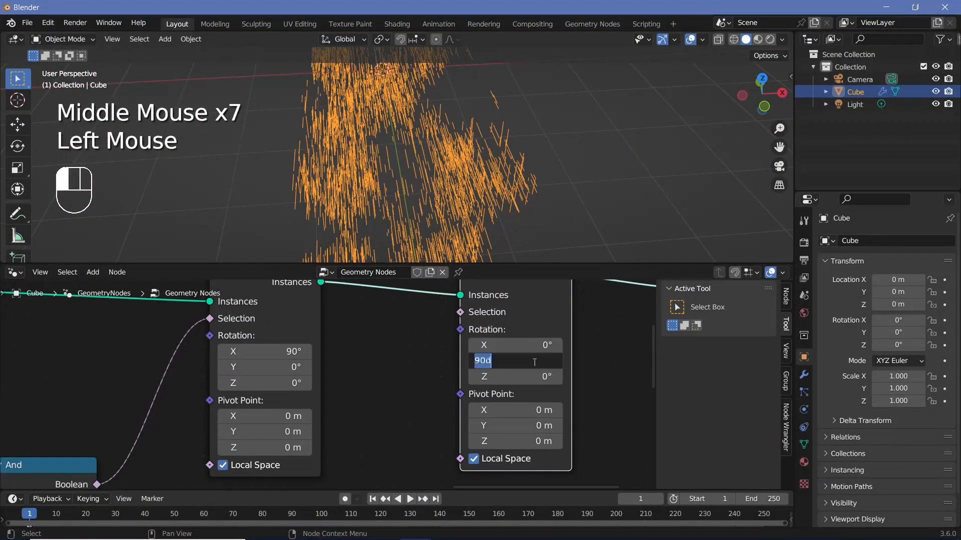
text(0)
key(Return)
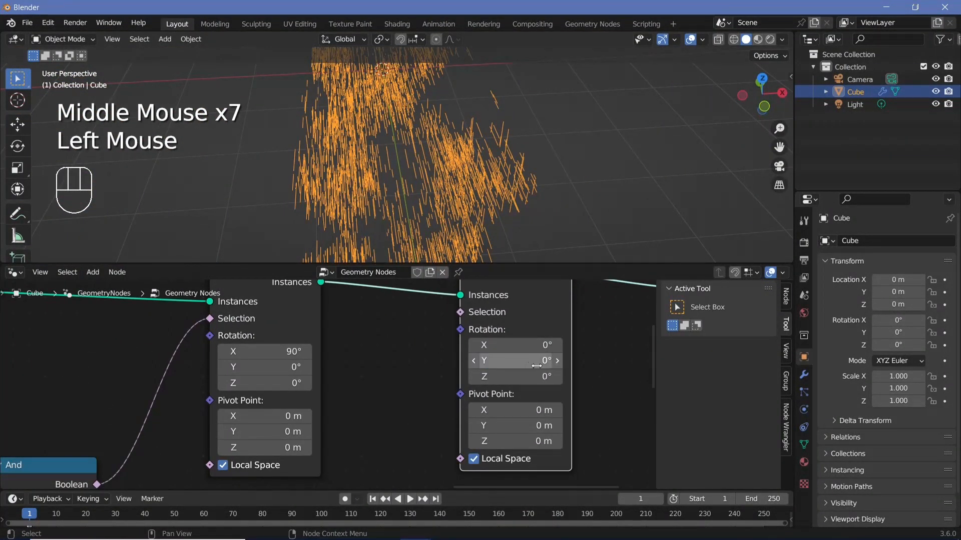
click(543, 378)
key(Return)
middle_drag(500, 150, 275, 102)
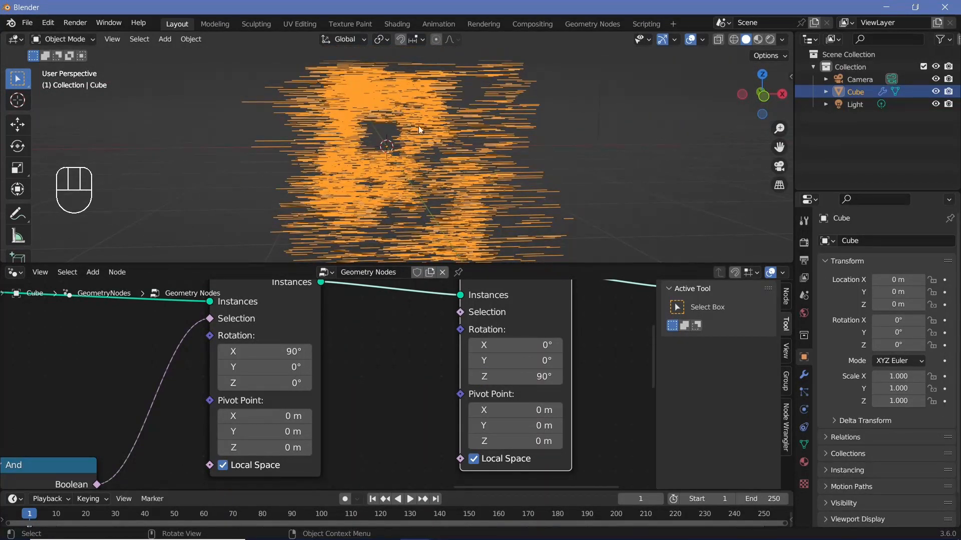
Step: Duplicate the Boolean Random Value, And, Greater Than, Absolute, Separate XYZ and Position nodes, placing the copies below the second Rotate Instances node
ctrl+middle_drag(397, 346, 406, 364)
middle_drag(406, 364, 417, 383)
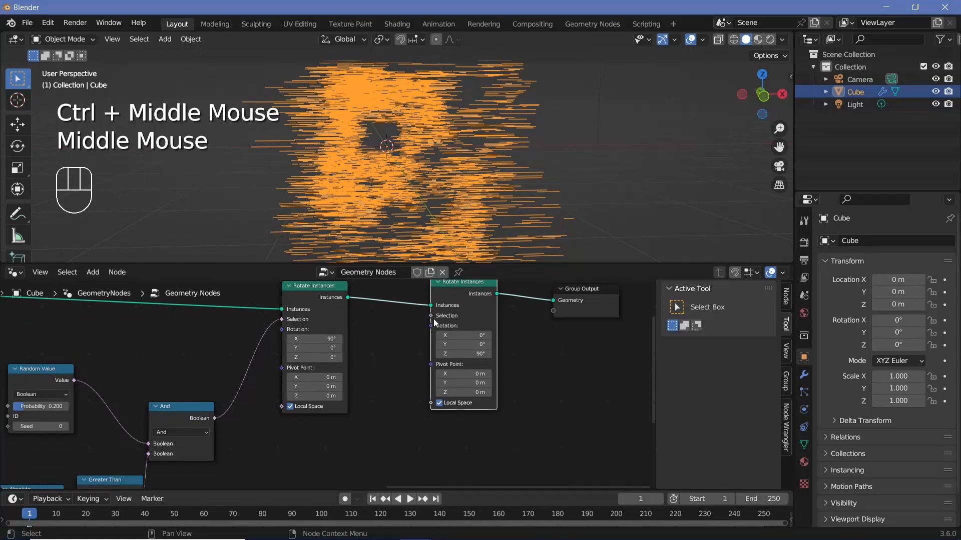
middle_drag(34, 404, 70, 370)
click(70, 344)
middle_drag(126, 396, 225, 351)
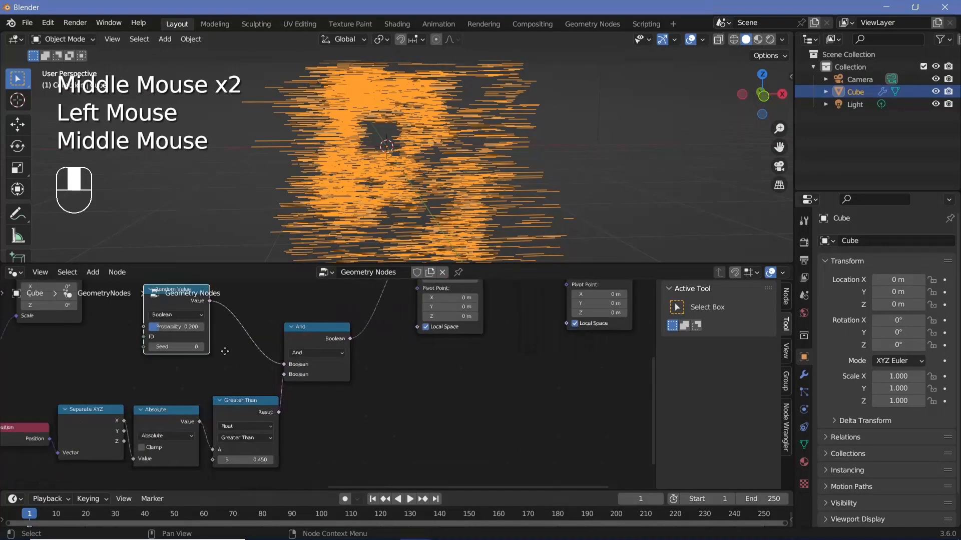
shift+click(314, 333)
shift+click(254, 405)
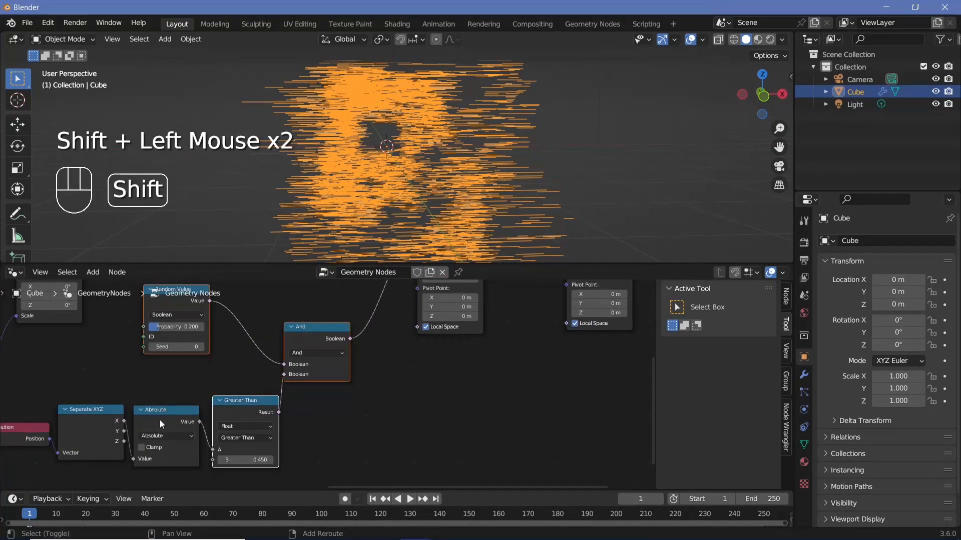
shift+click(160, 419)
shift+click(25, 435)
shift+click(104, 433)
key(shift+d)
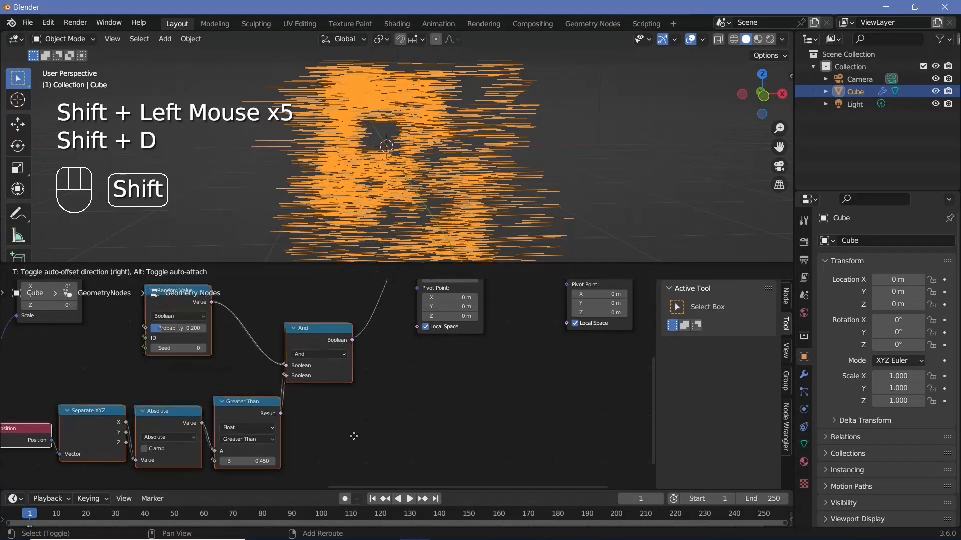
Step: Delete the duplicated Position and Separate XYZ nodes, feed the original Separate XYZ's Z output into the duplicated Absolute, and lower the original Separate XYZ
click(283, 455)
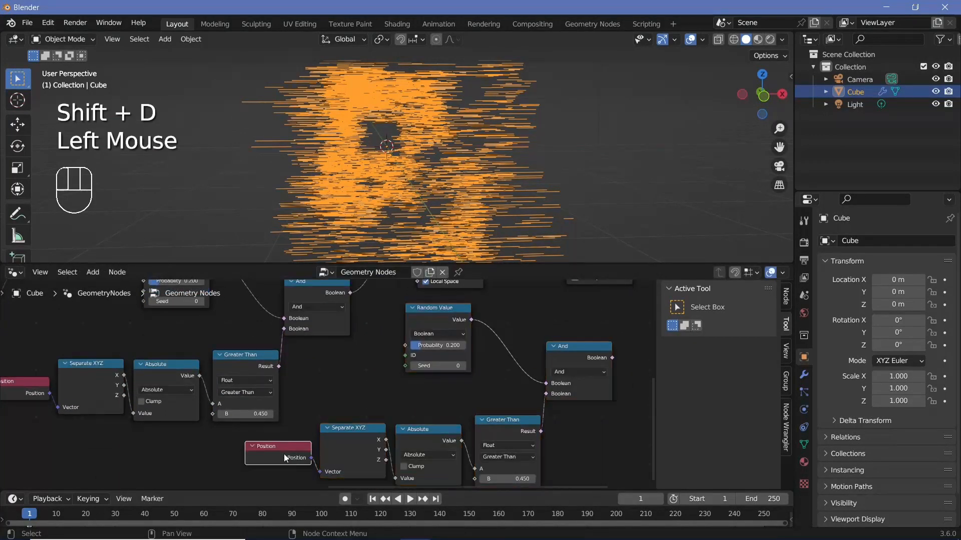
key(x)
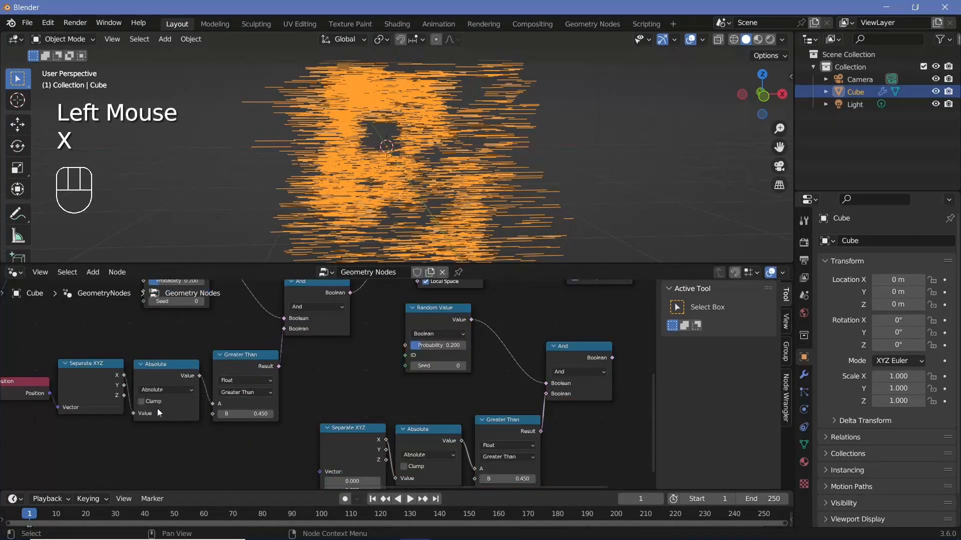
drag(111, 393, 320, 413)
click(345, 393)
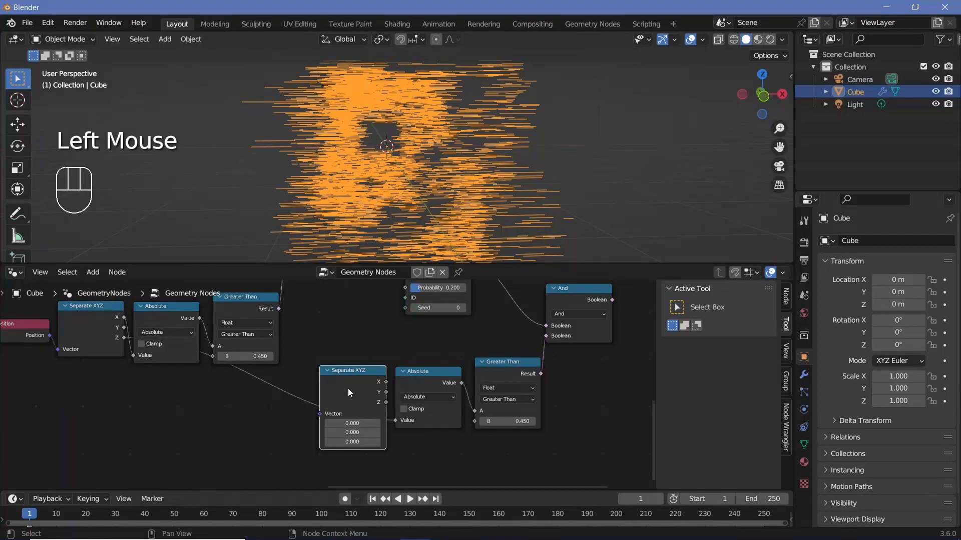
key(x)
drag(84, 332, 80, 387)
Step: Set the duplicated Random Value's Seed to 164, connect the duplicated And node to the second Rotate Instances' Selection, and inspect the tunnel
middle_drag(480, 342, 428, 453)
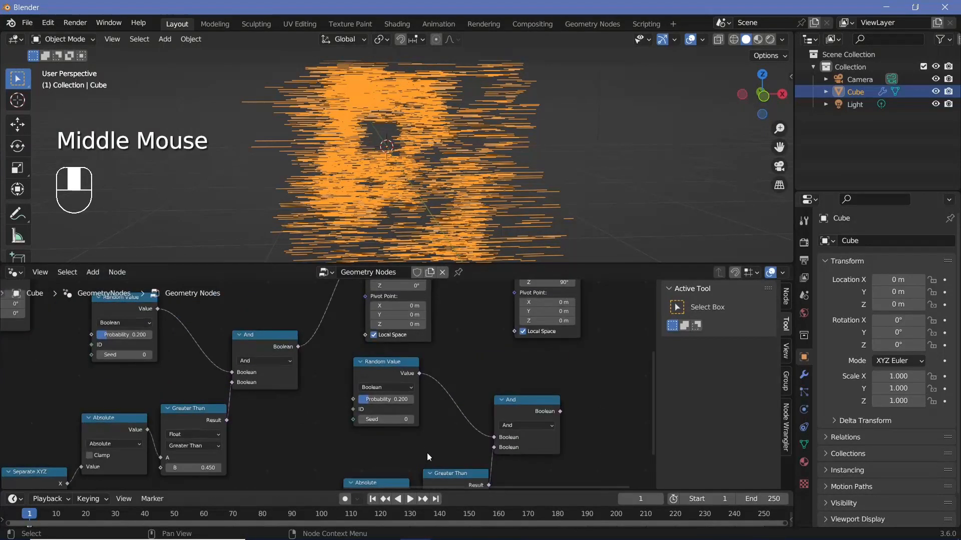
drag(388, 423, 410, 423)
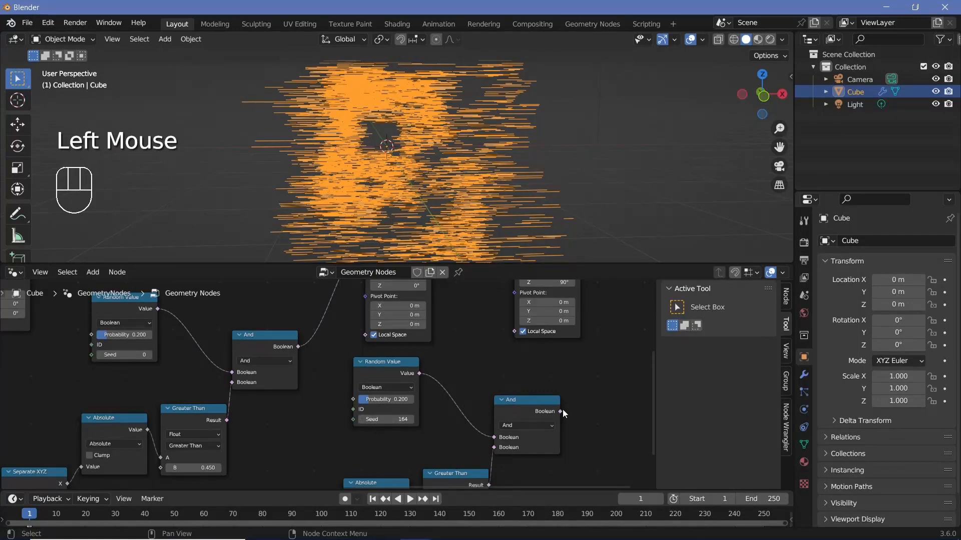
drag(562, 409, 515, 357)
middle_drag(474, 172, 465, 160)
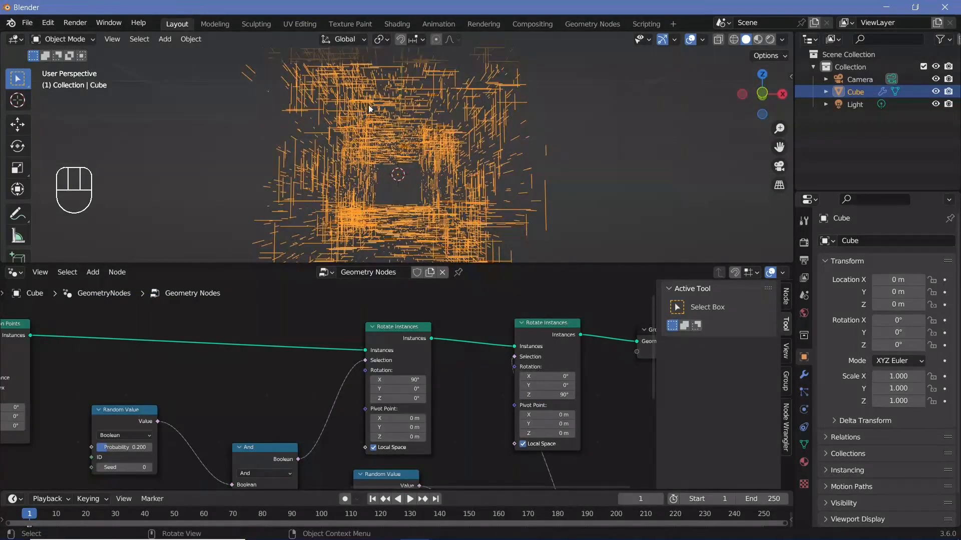
mouse_move(430, 238)
middle_down()
mouse_move(414, 219)
mouse_move(433, 227)
middle_up()
middle_drag(420, 159, 600, 185)
shift+middle_drag(336, 181, 571, 197)
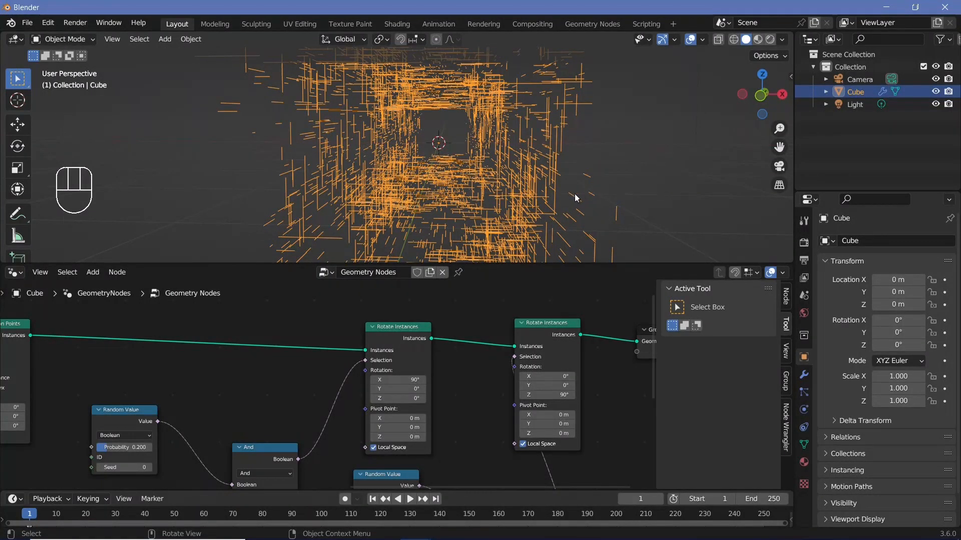
Step: Move the second Rotate Instances node and the Group Output farther along the chain to space out the node layout
middle_drag(575, 360, 416, 353)
drag(524, 342, 683, 346)
drag(395, 323, 549, 343)
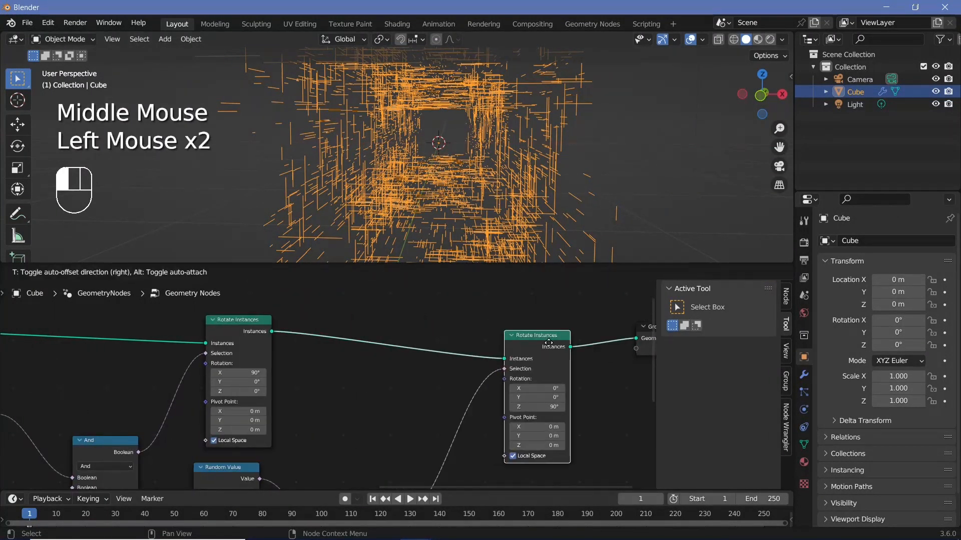
middle_drag(679, 348, 453, 345)
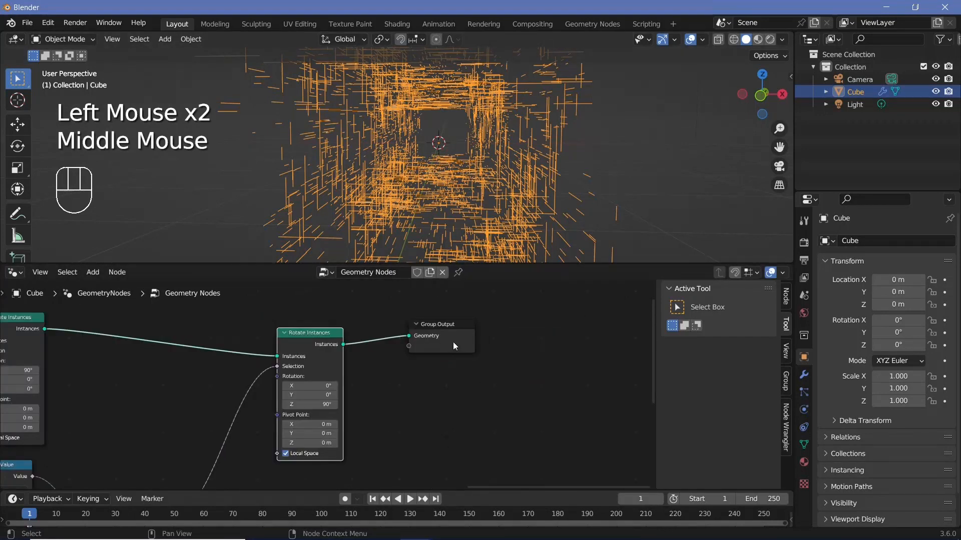
drag(454, 346, 549, 359)
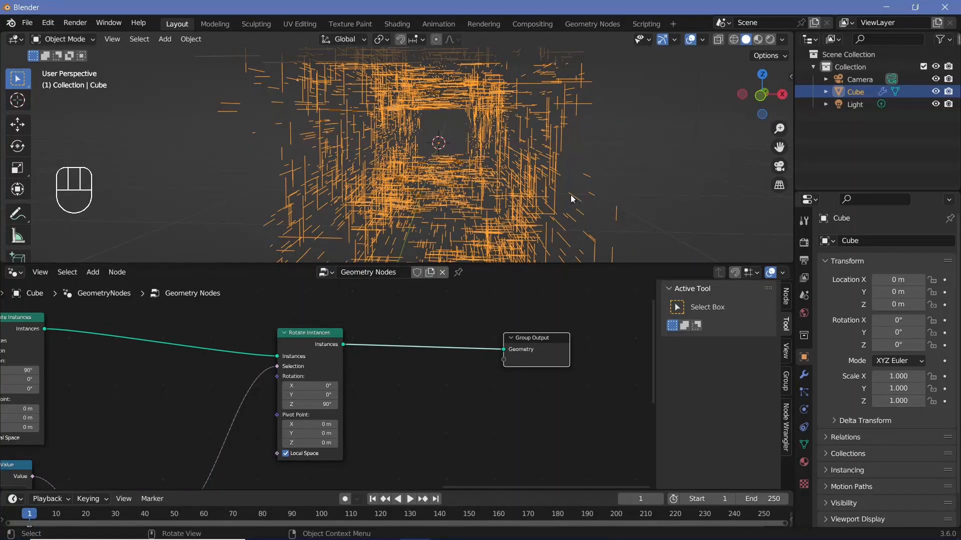
middle_drag(353, 403, 531, 241)
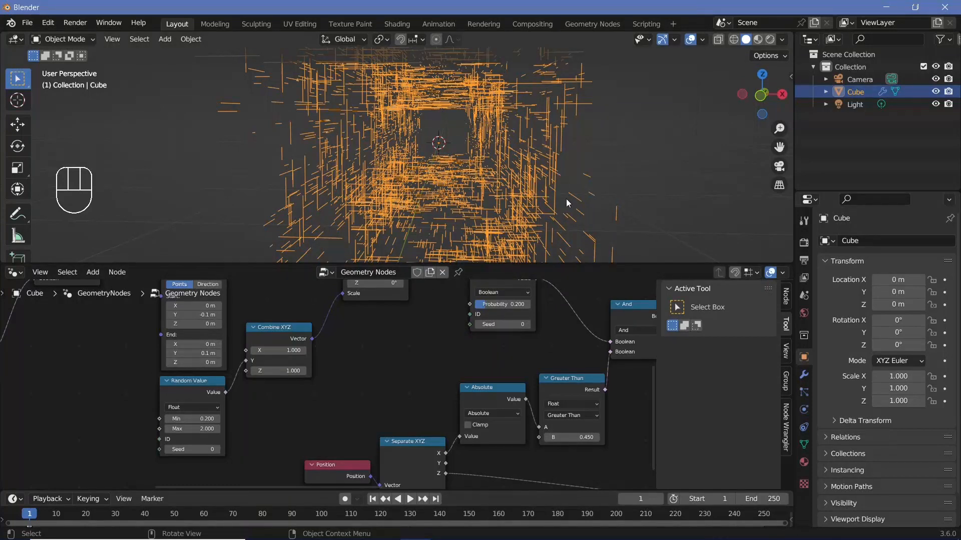
Step: Insert a Join Geometry node between the second Rotate Instances node and the Group Output
middle_drag(540, 335, 404, 395)
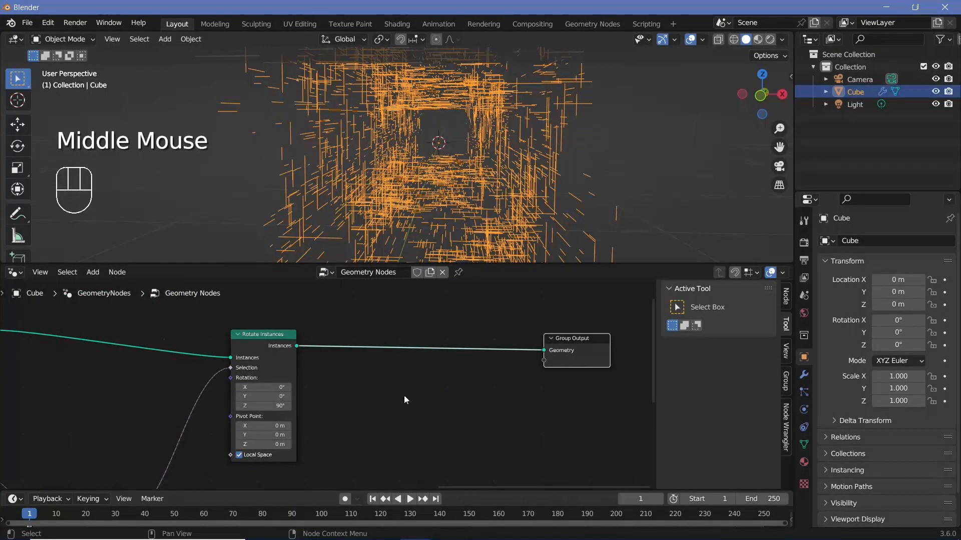
key(shift+a)
click(374, 256)
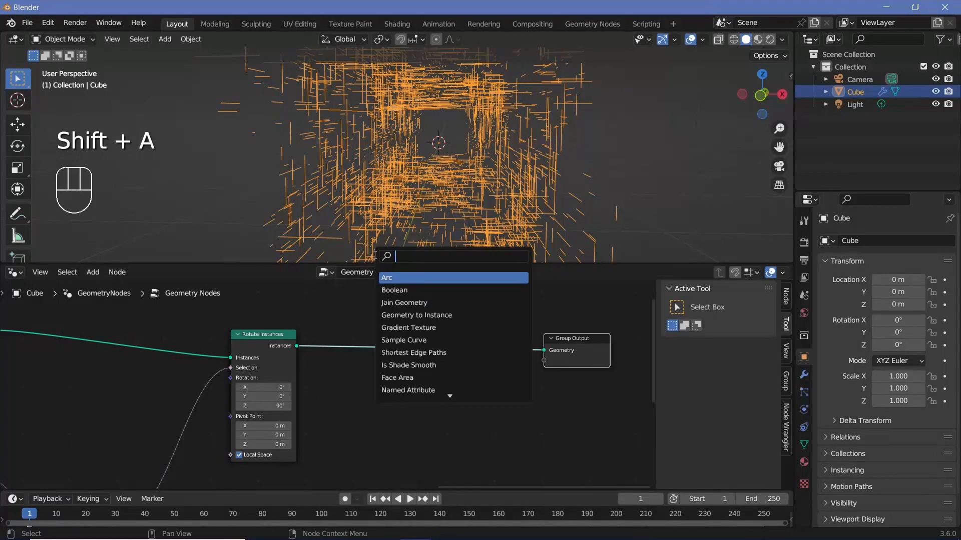
text(join)
click(403, 290)
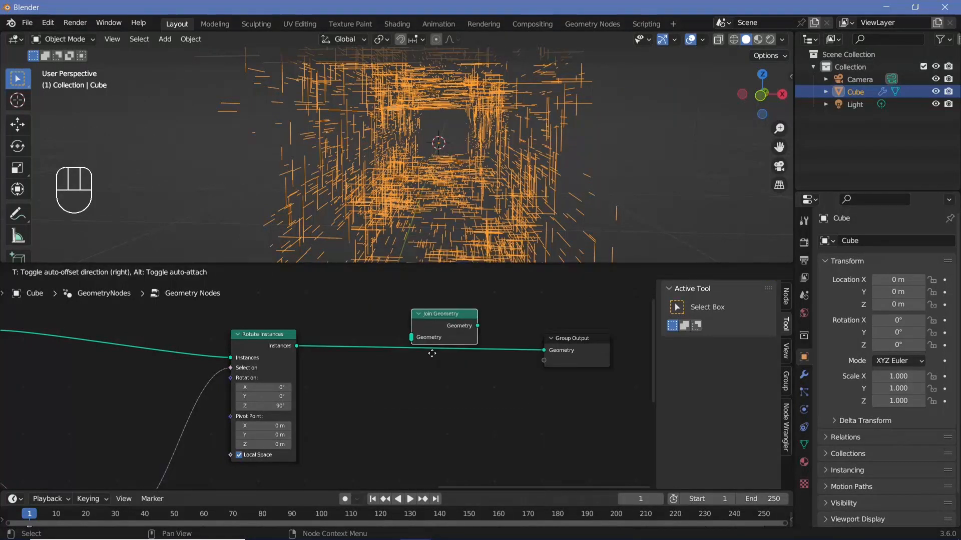
click(445, 325)
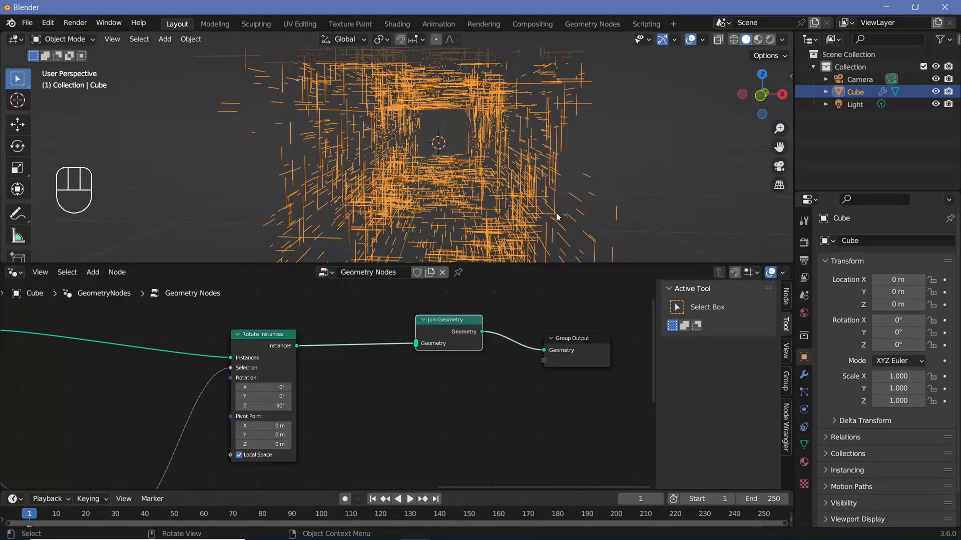
drag(432, 335, 456, 356)
Step: Add an Instance on Points node above the chain and feed the second Rotate Instances' output into its Points input
middle_drag(428, 374, 483, 443)
key(shift+a)
text(in)
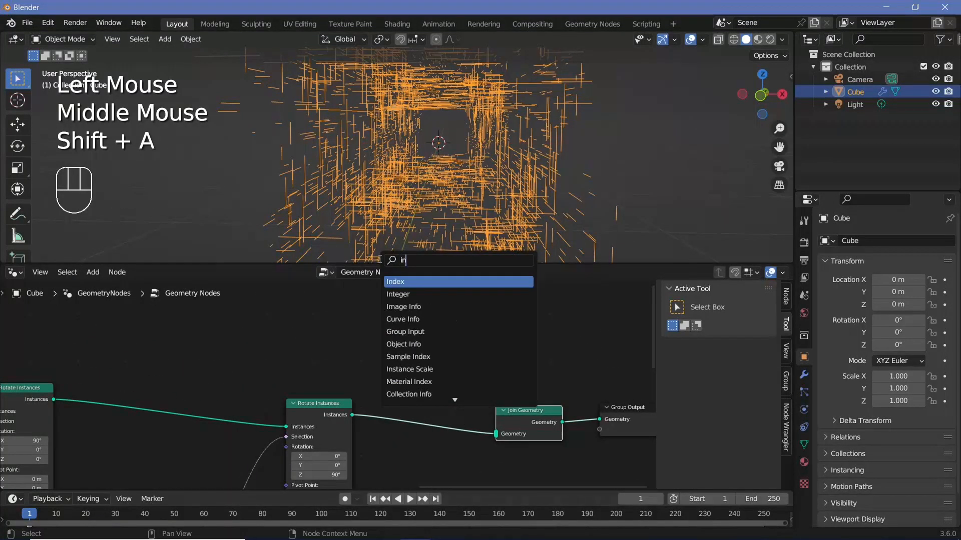
text(stance on)
key(Return)
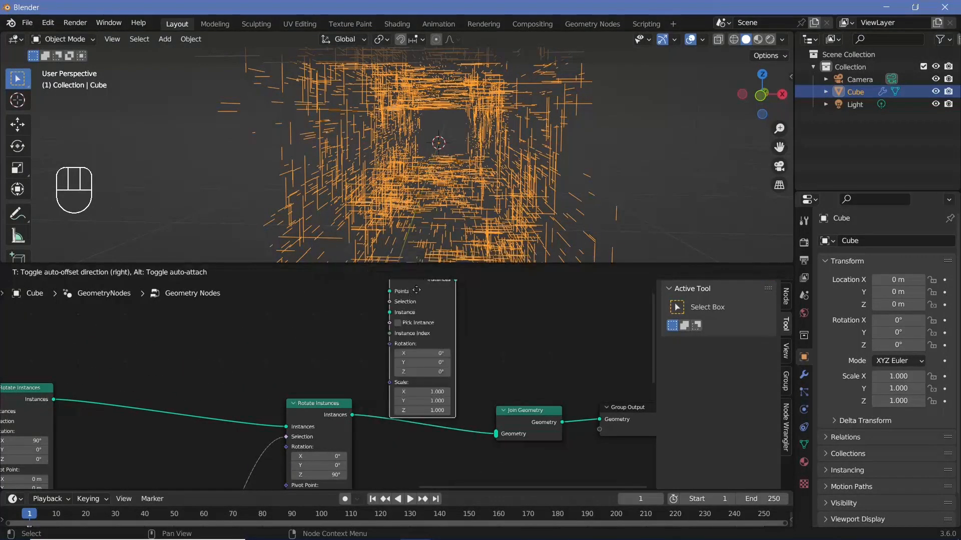
click(424, 292)
middle_drag(384, 351, 390, 409)
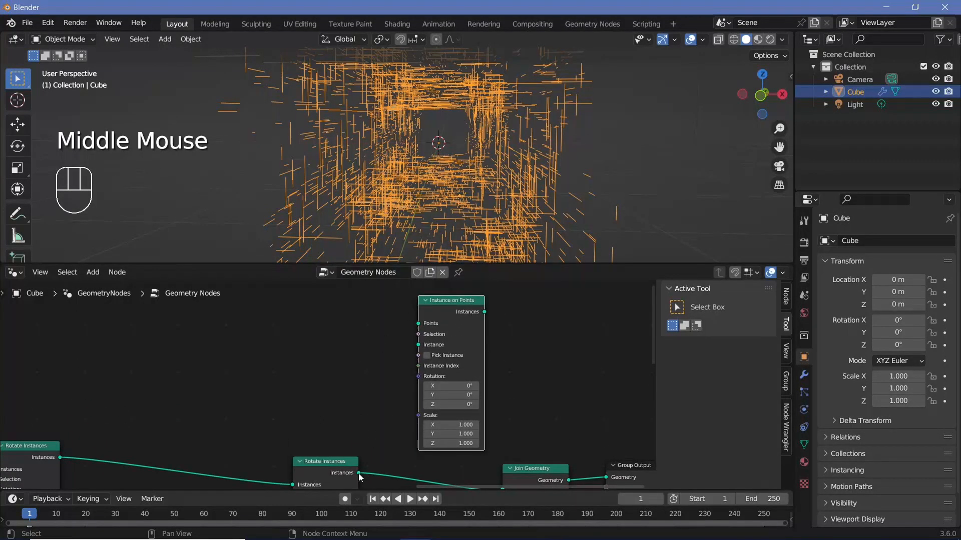
drag(358, 473, 423, 323)
drag(436, 313, 448, 290)
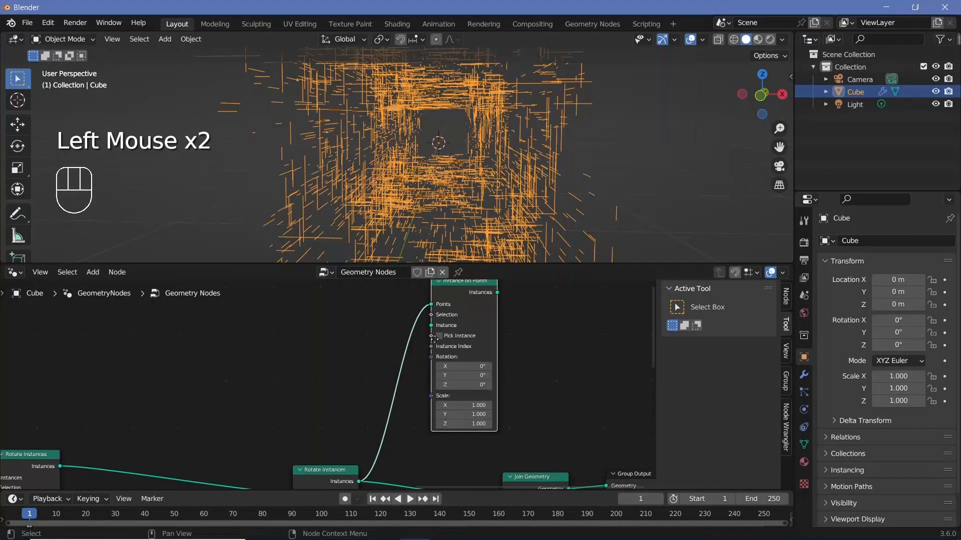
Step: Add an Ico Sphere node beside the new Instance on Points node
mouse_move(372, 324)
middle_down()
mouse_move(393, 357)
mouse_move(385, 376)
mouse_move(375, 345)
mouse_move(381, 310)
middle_up()
middle_drag(400, 359, 381, 349)
key(shift+a)
click(356, 262)
text(ico)
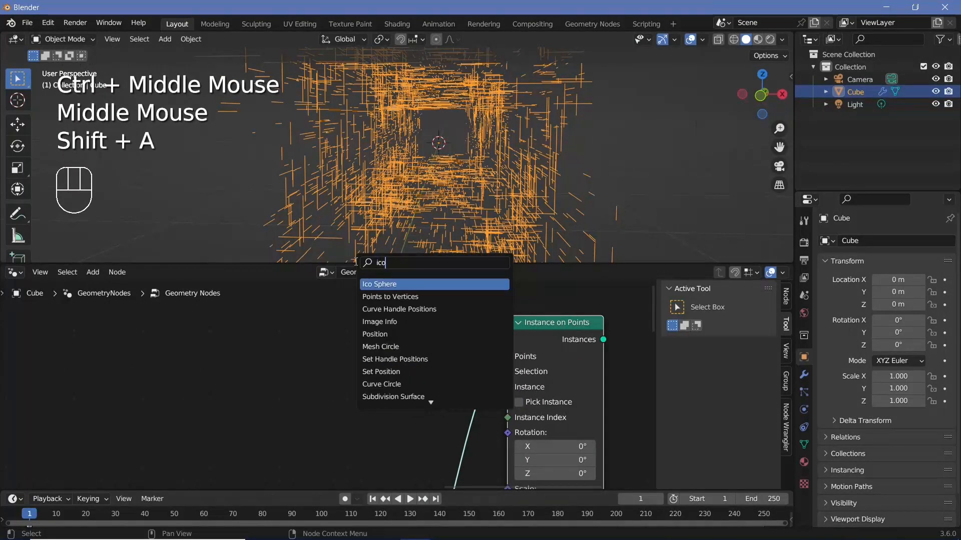
key(Return)
click(288, 373)
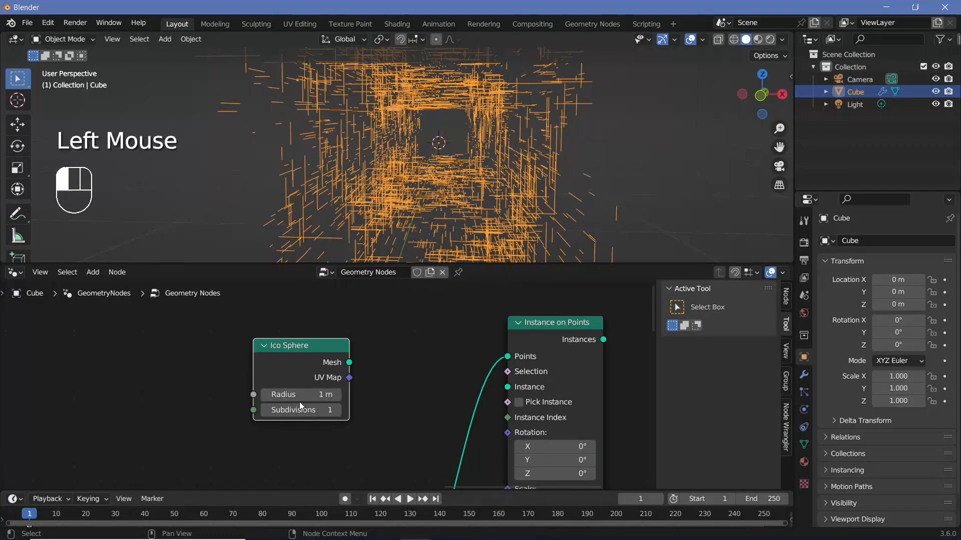
Step: Set the Ico Sphere's Radius to 0.005 m and its Subdivisions to 2
double_click(298, 395)
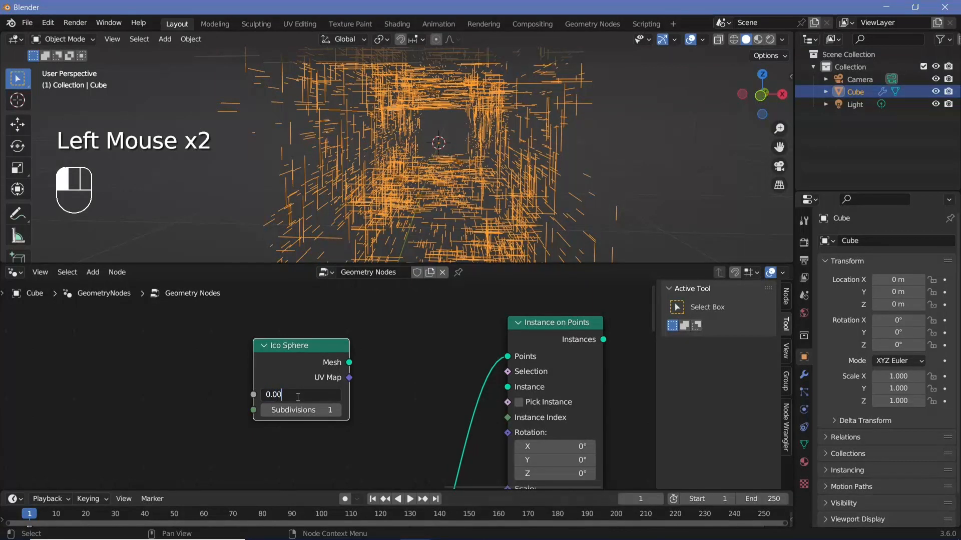
text(0.005)
key(Return)
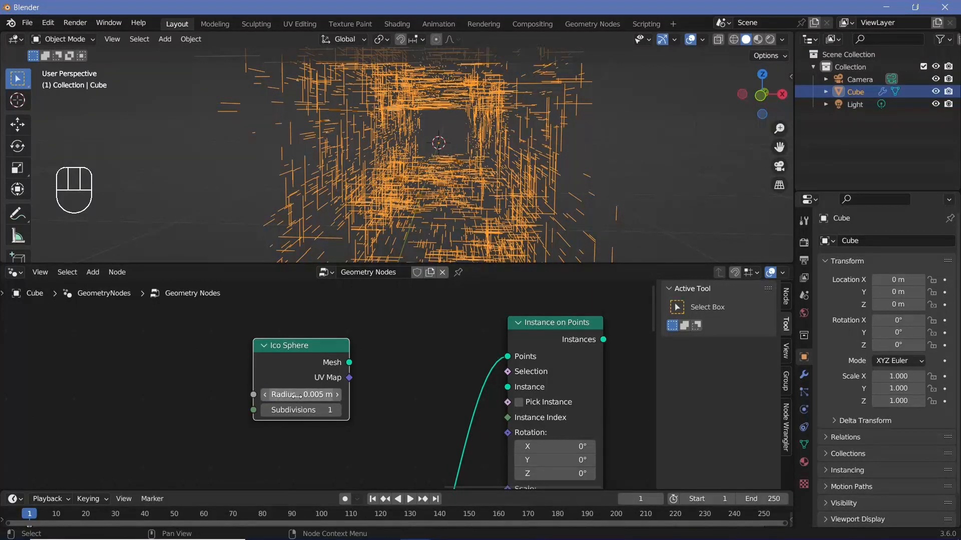
click(301, 409)
text(2)
key(Return)
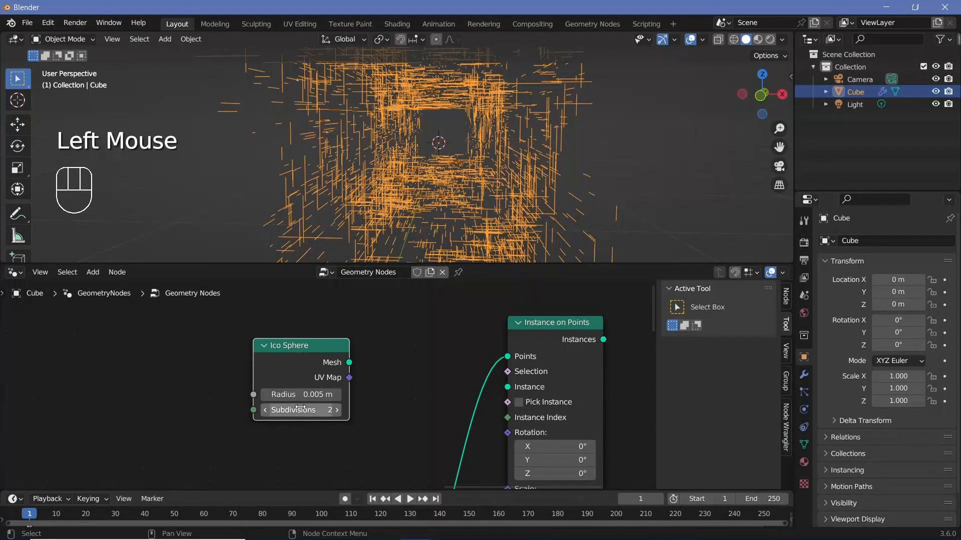
Step: Add a Set Shade Smooth node, feed the Ico Sphere's Mesh into it, and connect its Geometry to Instance on Points' Instance input
drag(292, 367, 236, 366)
key(shift+a)
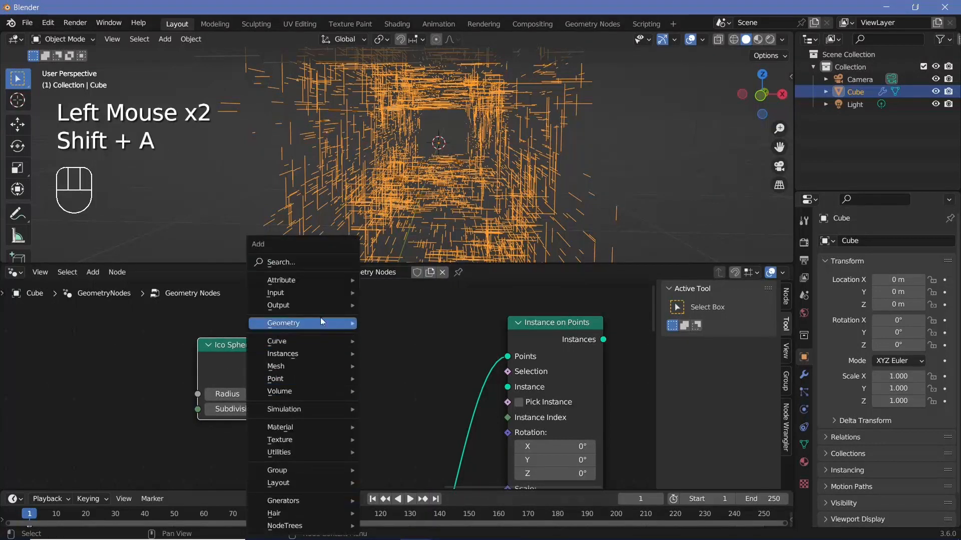
click(316, 262)
text(set sha)
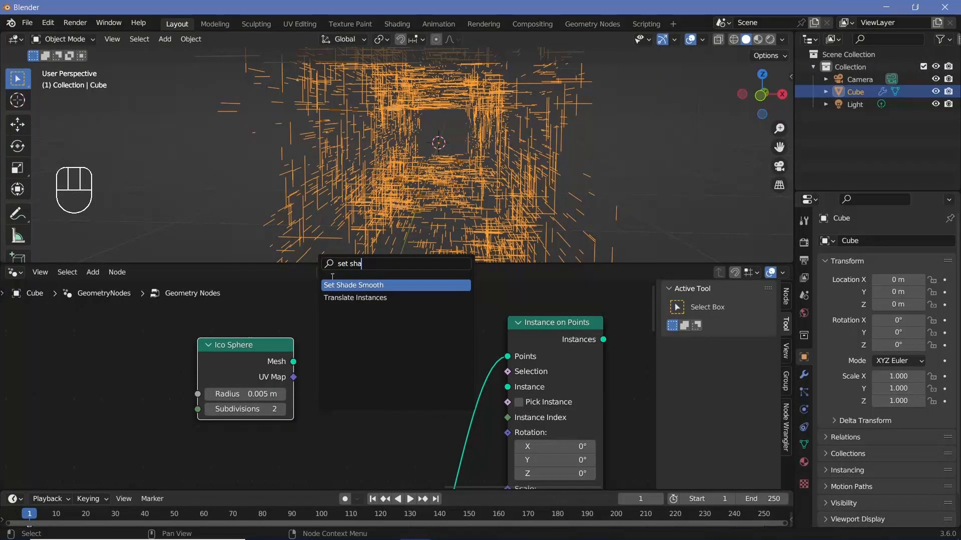
key(Return)
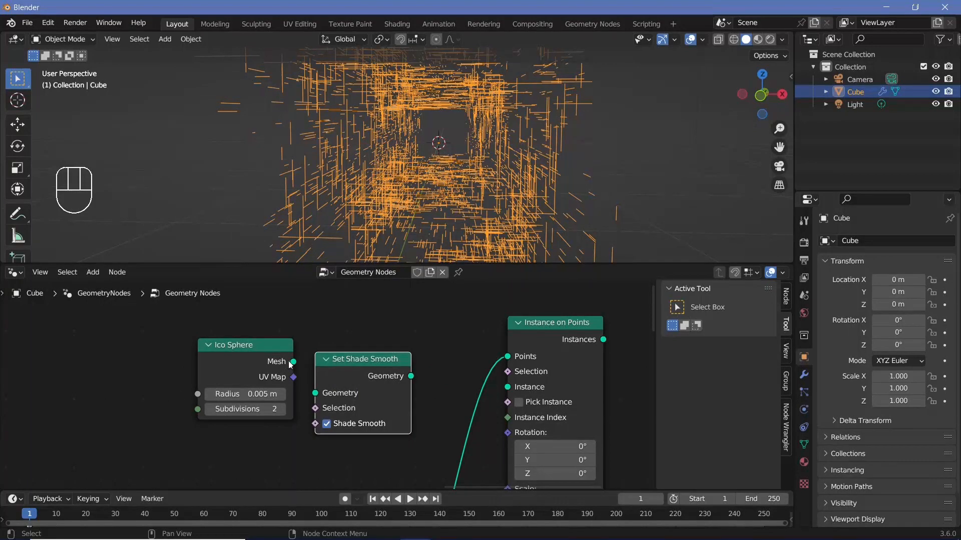
drag(292, 362, 354, 383)
drag(411, 380, 518, 387)
Step: Connect Instance on Points' output to Join Geometry and move Join Geometry and the Group Output farther along the chain
middle_drag(604, 341, 472, 286)
drag(473, 286, 473, 385)
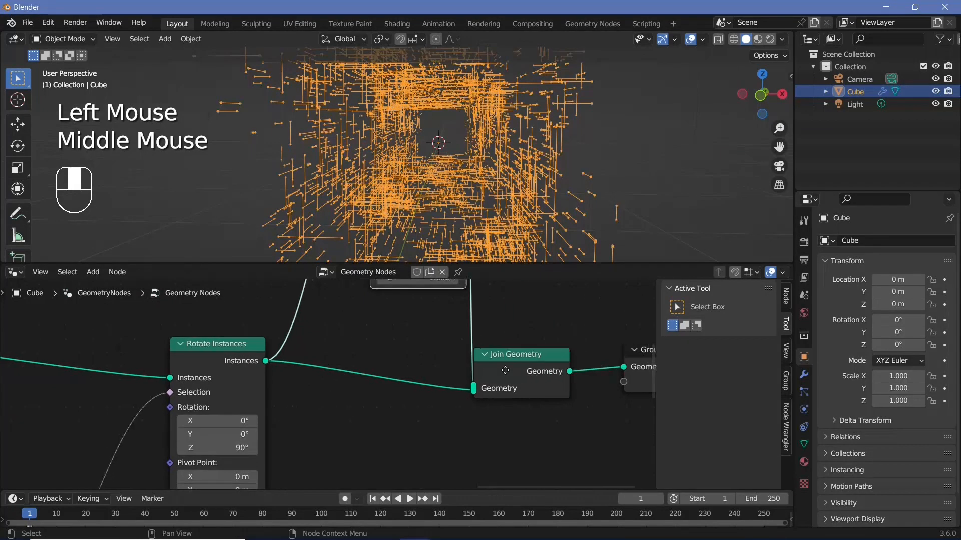
middle_drag(557, 332, 434, 339)
drag(434, 338, 632, 415)
drag(416, 381, 553, 373)
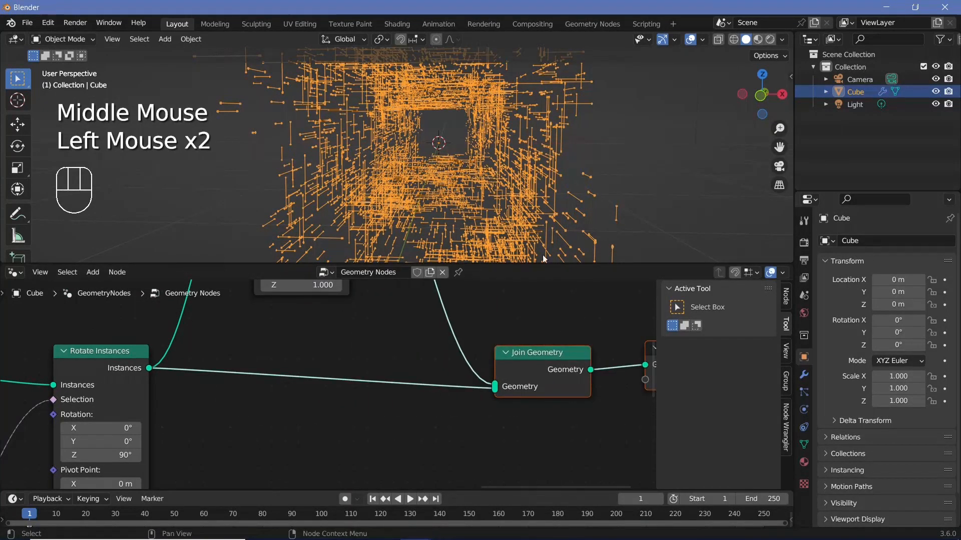
Step: Insert a Realize Instances node between the second Rotate Instances node and the Points input of the sphere Instance on Points
shift+middle_drag(580, 186, 480, 168)
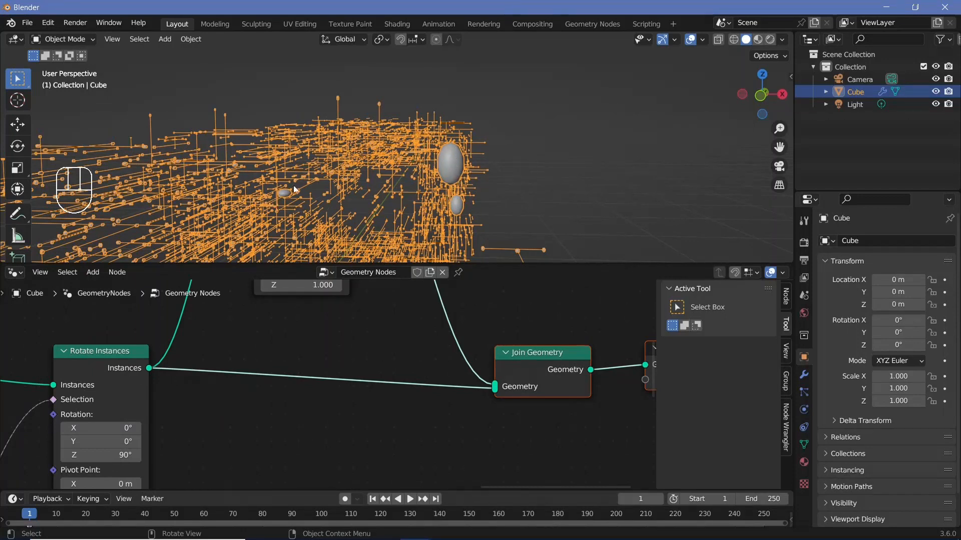
middle_drag(323, 347, 398, 436)
middle_drag(310, 329, 350, 389)
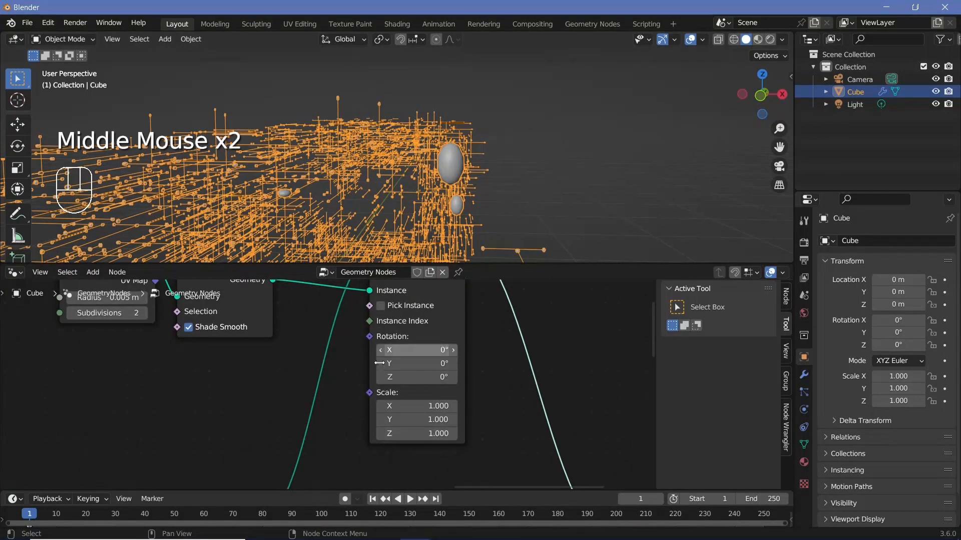
key(shift+a)
click(307, 263)
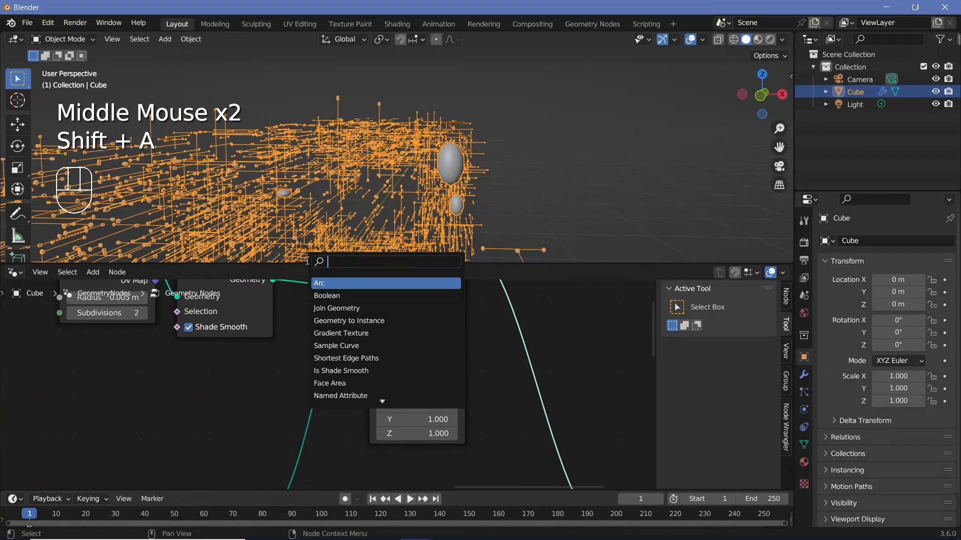
text(realise)
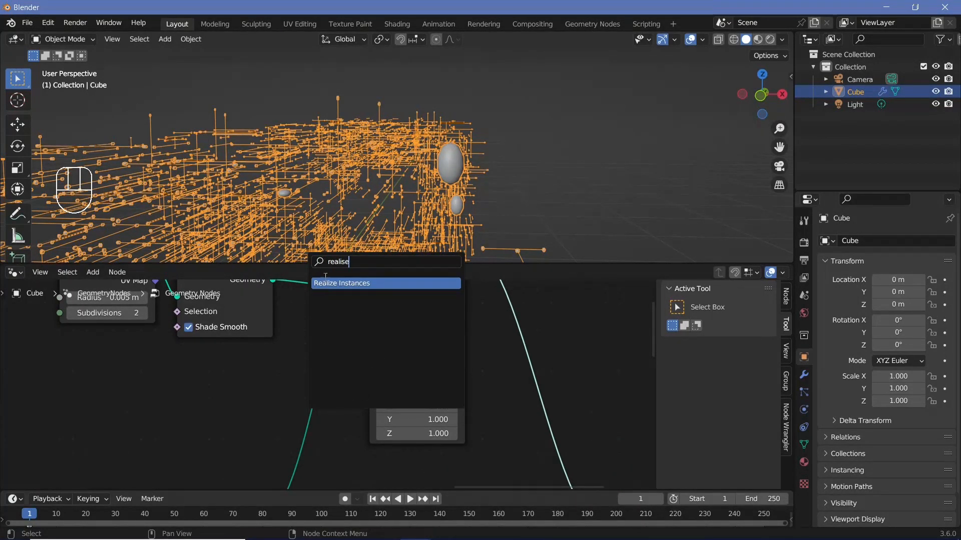
key(Return)
click(368, 401)
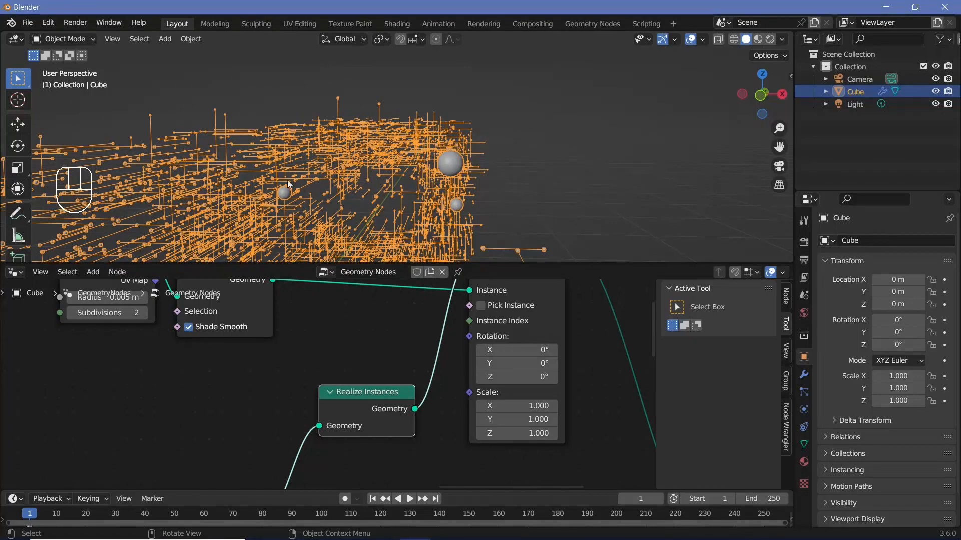
Step: Examine the spheres in the tunnel with the viewport overlays hidden, and show the overlays again
shift+middle_drag(395, 251, 545, 98)
click(692, 39)
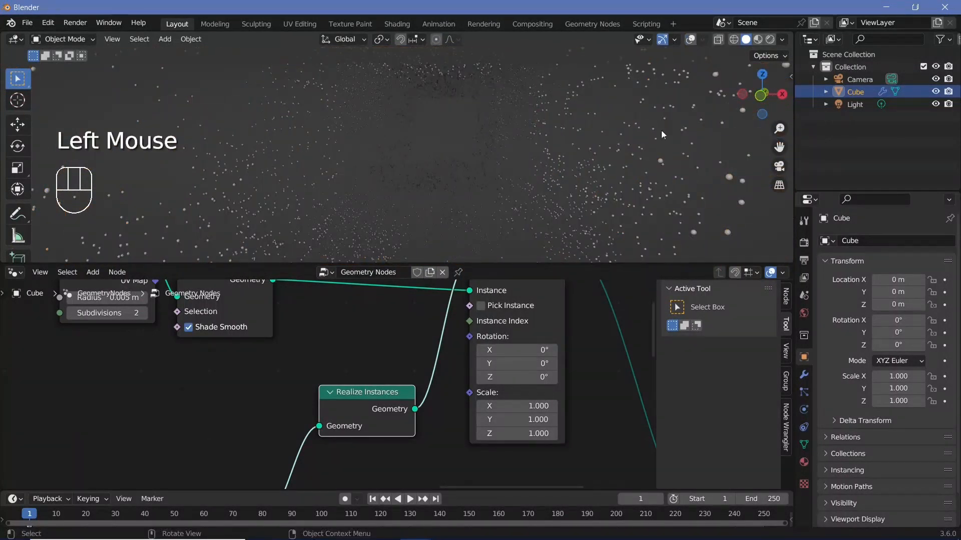
click(691, 39)
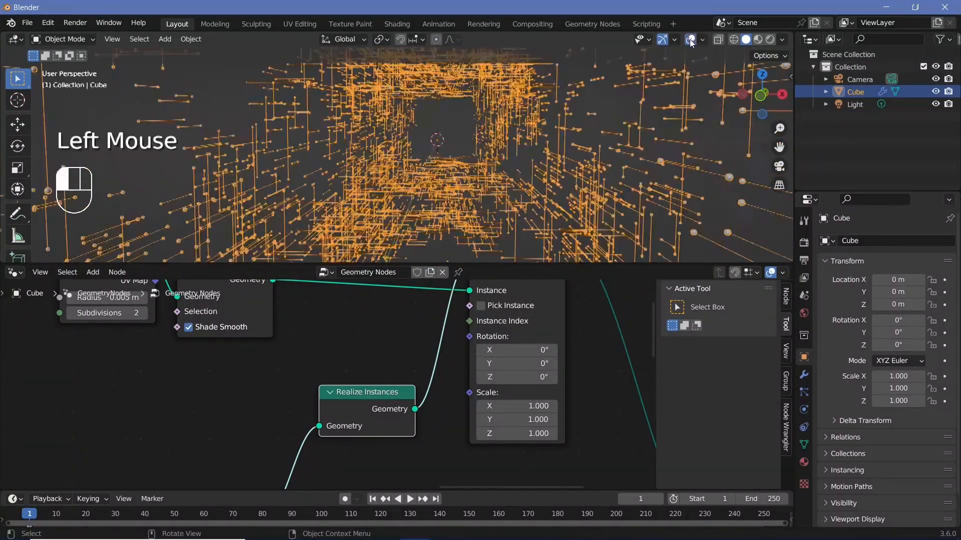
Step: Move Join Geometry and the Group Output farther from the second Rotate Instances node to make room
middle_drag(580, 381, 350, 360)
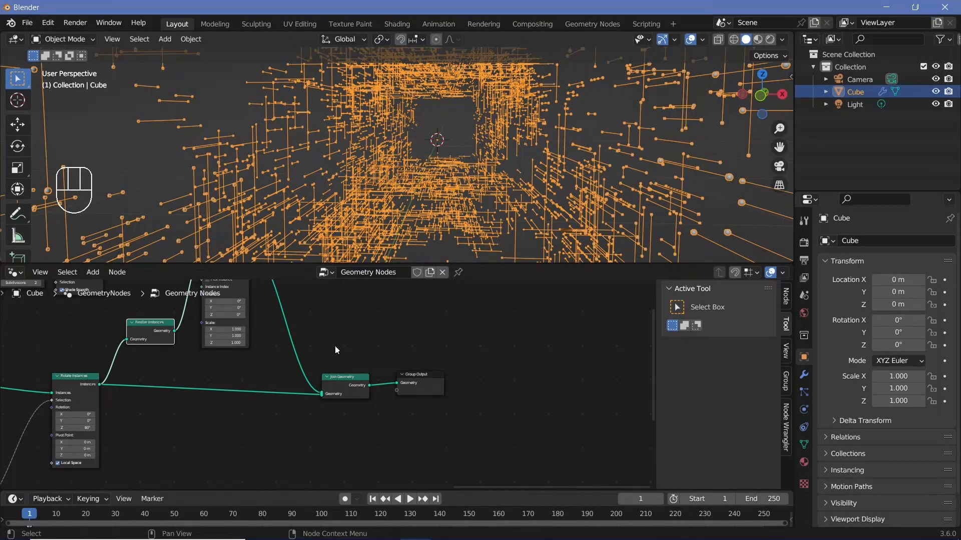
drag(334, 346, 495, 440)
drag(355, 389, 455, 389)
Step: Insert a Curve to Mesh node on the direct link between the second Rotate Instances node and Join Geometry
ctrl+middle_drag(455, 388, 454, 360)
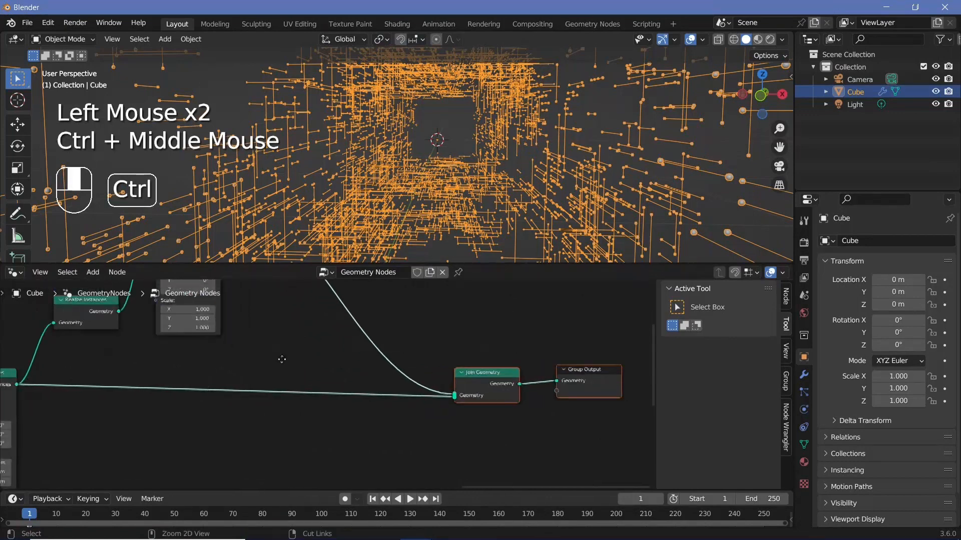
middle_drag(270, 359, 395, 358)
key(shift+a)
click(310, 259)
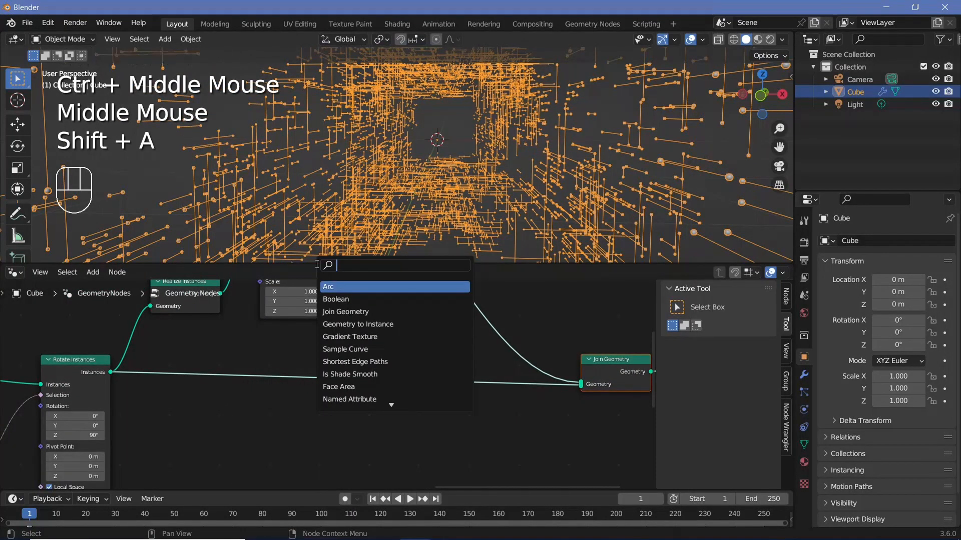
text(curve to me)
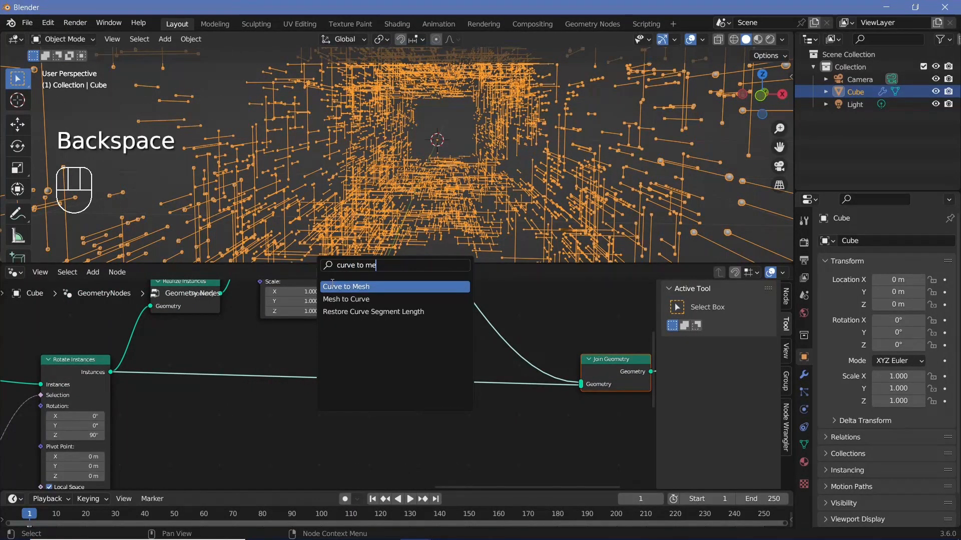
click(332, 285)
click(310, 384)
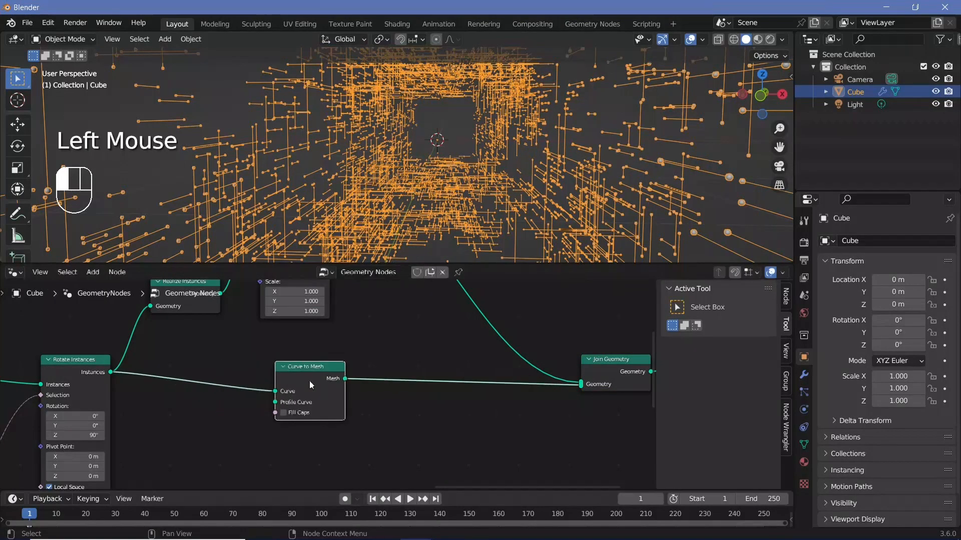
middle_drag(309, 380, 392, 357)
drag(392, 357, 424, 350)
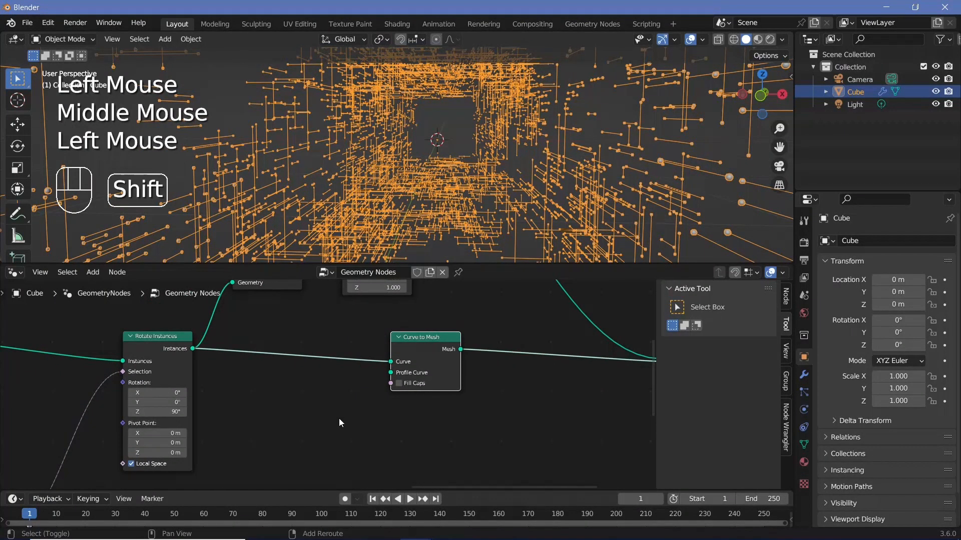
Step: Add a Curve Circle node beside the Curve to Mesh node
key(shift+a)
text(curve cir)
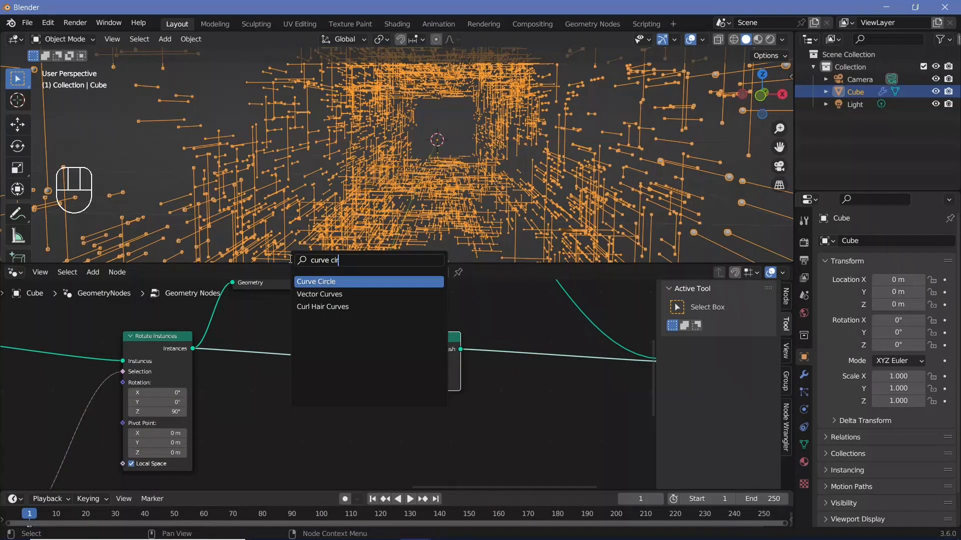
key(Return)
click(286, 418)
Step: Set the Curve Circle's Resolution to 3 and its Radius to 0.001 m
ctrl+middle_drag(315, 395, 336, 378)
middle_drag(336, 378, 378, 326)
click(330, 413)
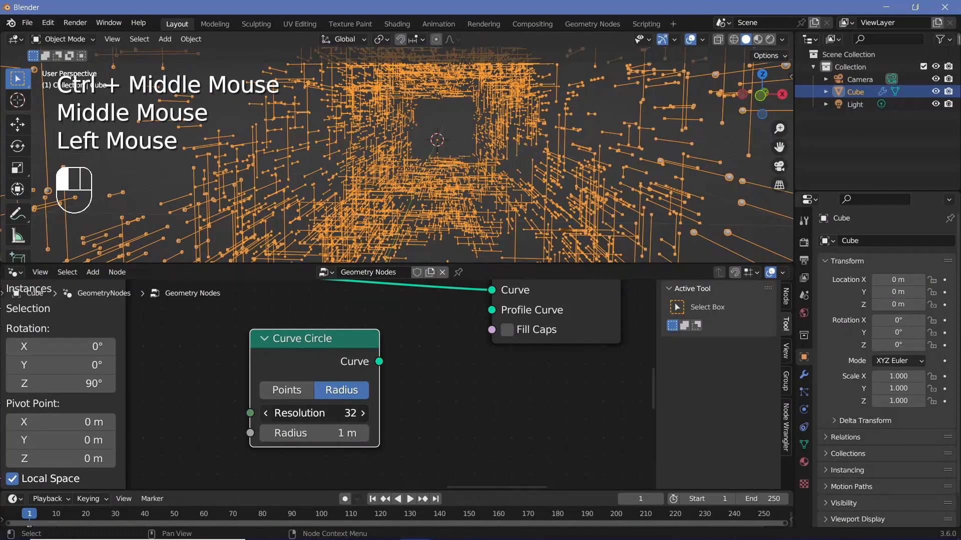
double_click(332, 433)
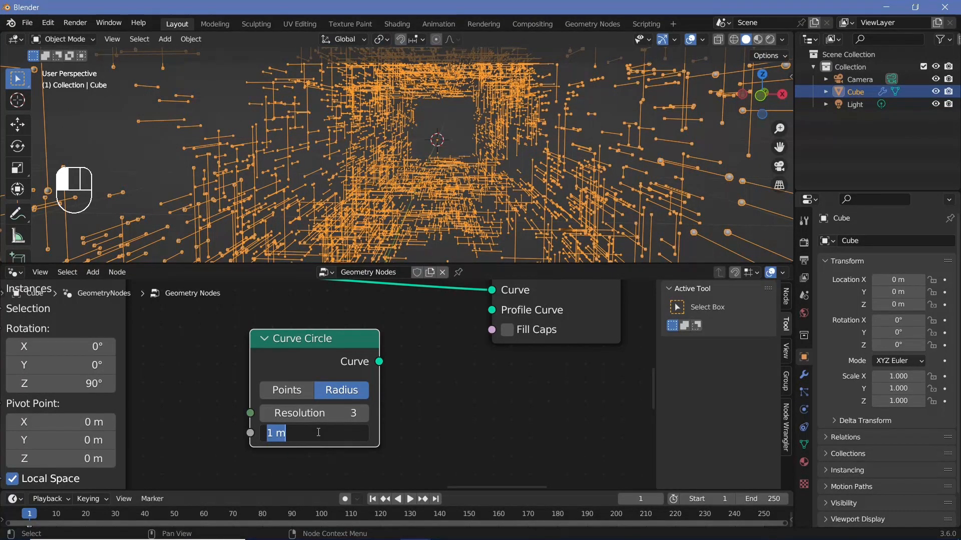
text(0.001)
key(Return)
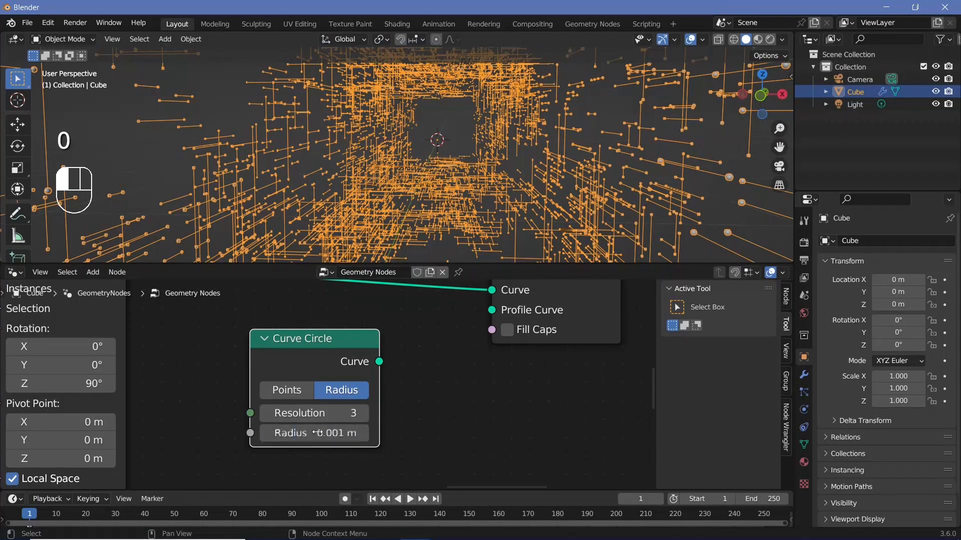
Step: Connect the Curve Circle to the Profile Curve input of Curve to Mesh and hide the viewport overlays
middle_drag(318, 433, 288, 467)
drag(350, 397, 475, 350)
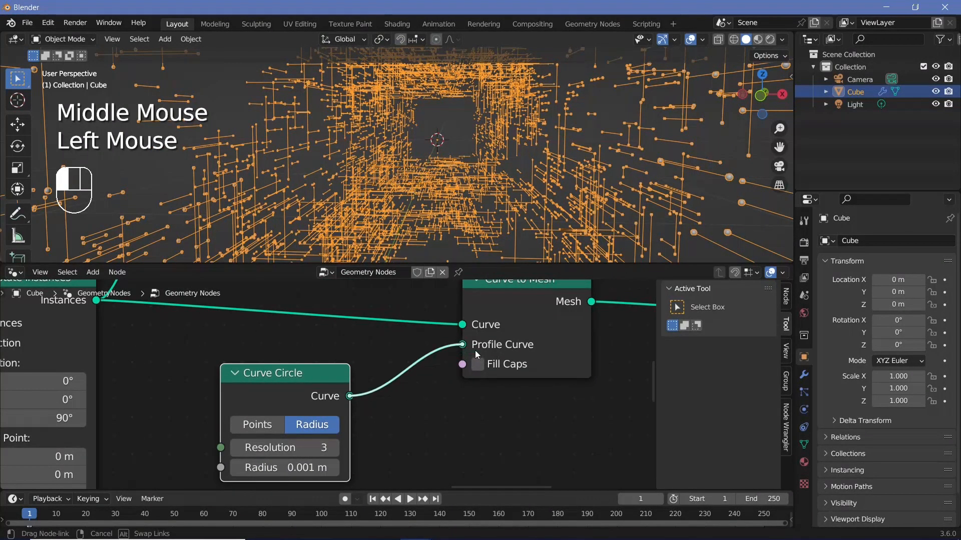
click(692, 42)
ctrl+middle_drag(525, 157, 482, 176)
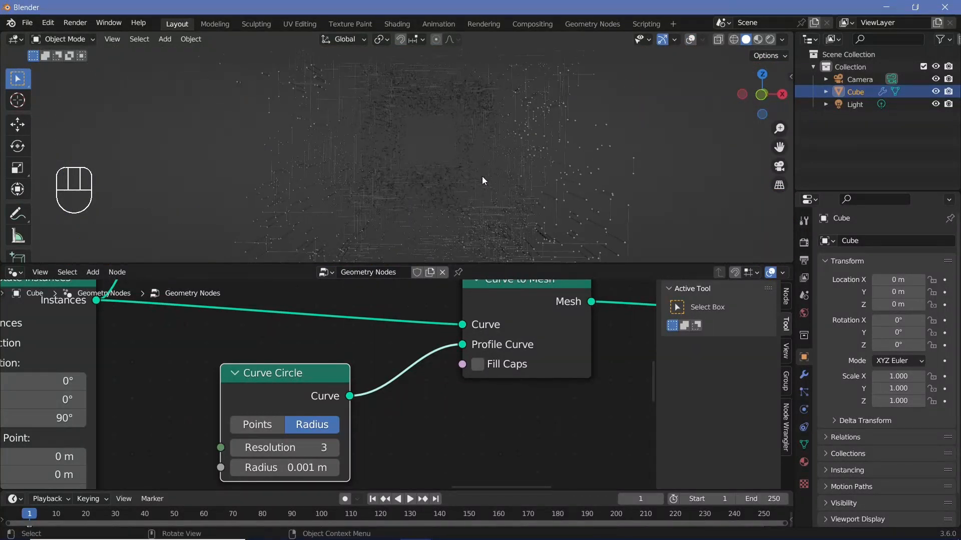
ctrl+middle_drag(497, 335, 505, 366)
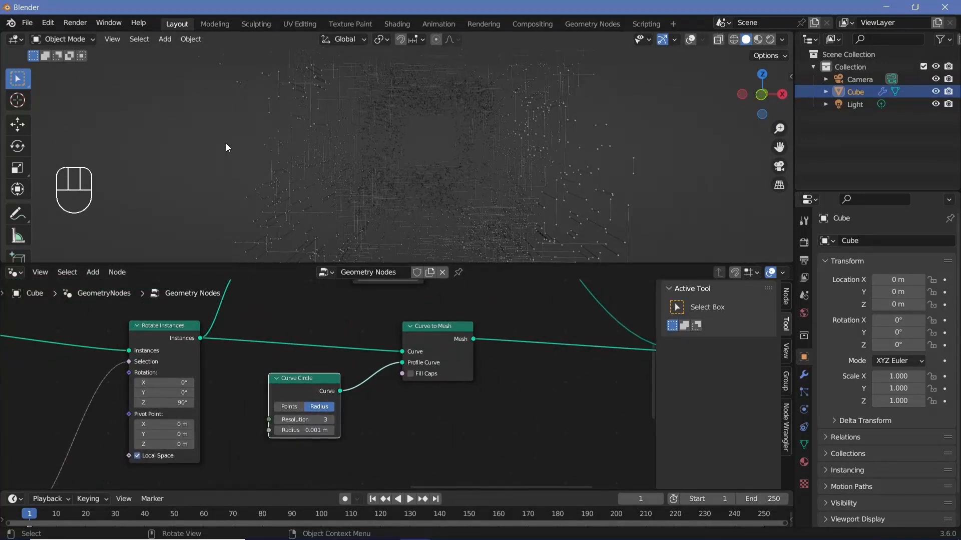
ctrl+middle_drag(239, 440, 115, 373)
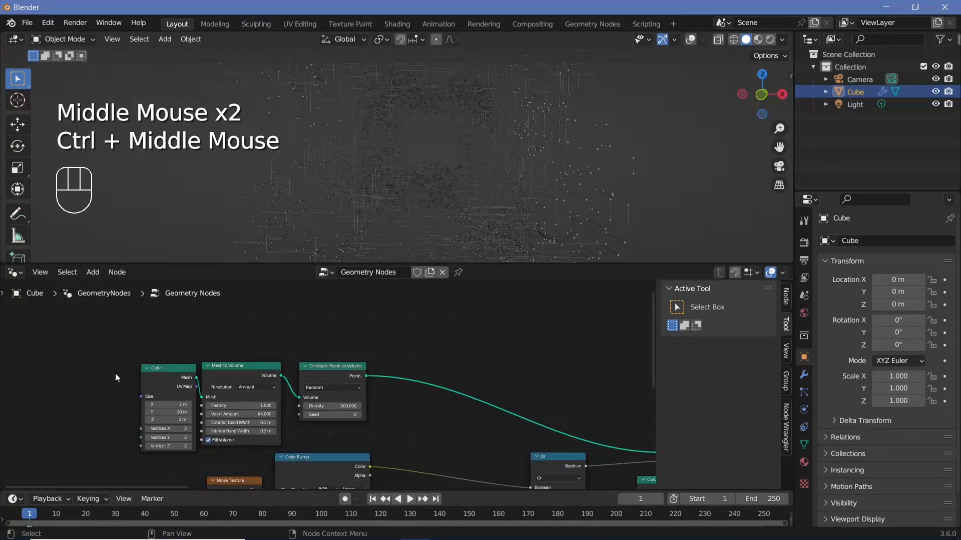
click(158, 378)
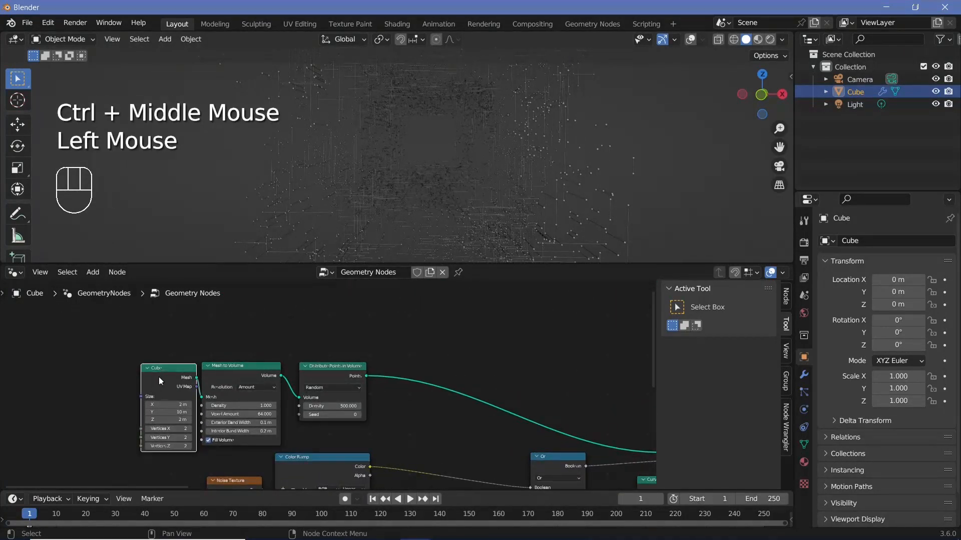
shift+click(228, 376)
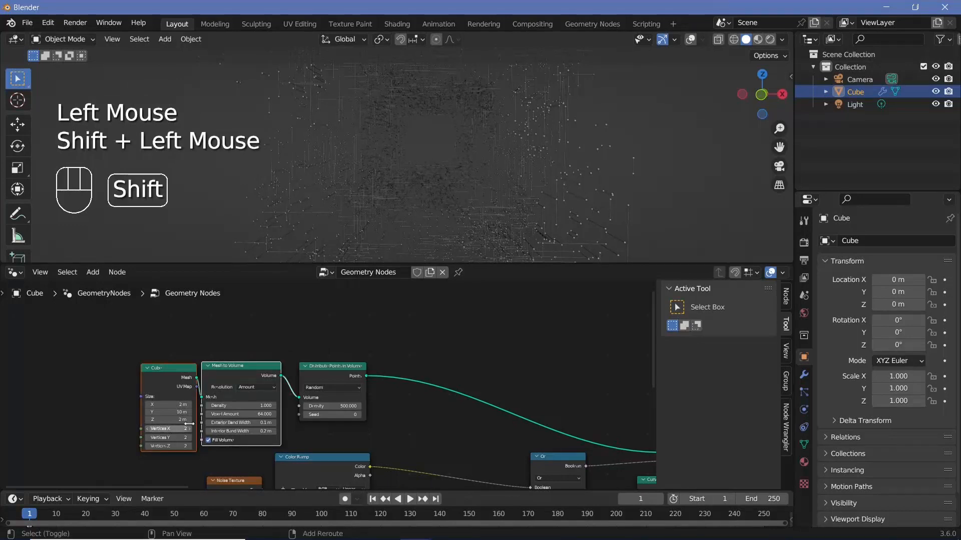
shift+click(338, 372)
middle_drag(449, 306, 451, 377)
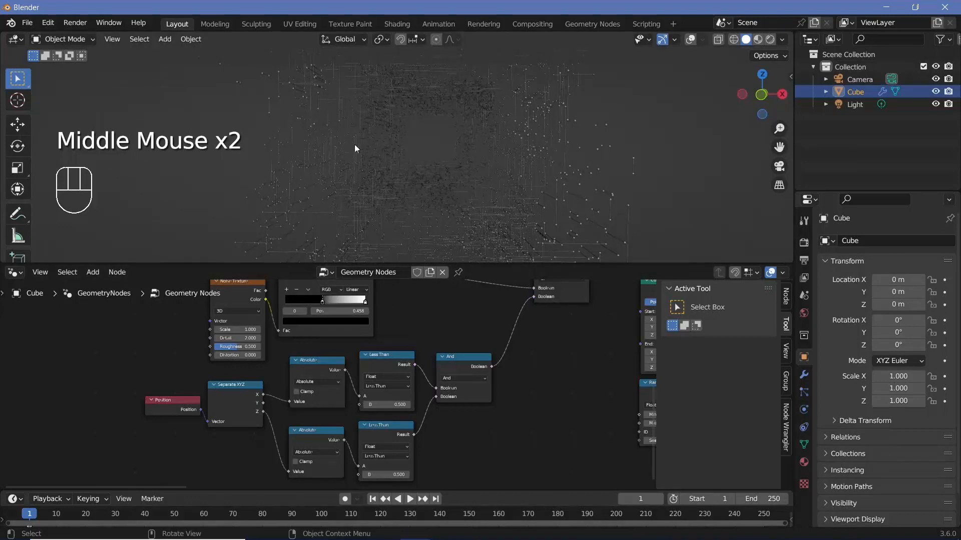
ctrl+middle_drag(354, 144, 401, 157)
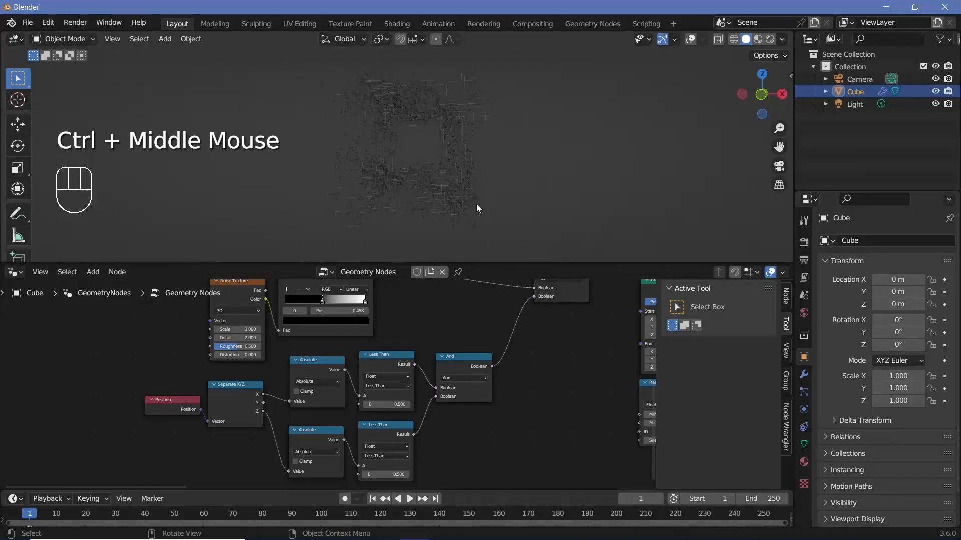
ctrl+middle_drag(341, 349, 371, 474)
shift+click(269, 422)
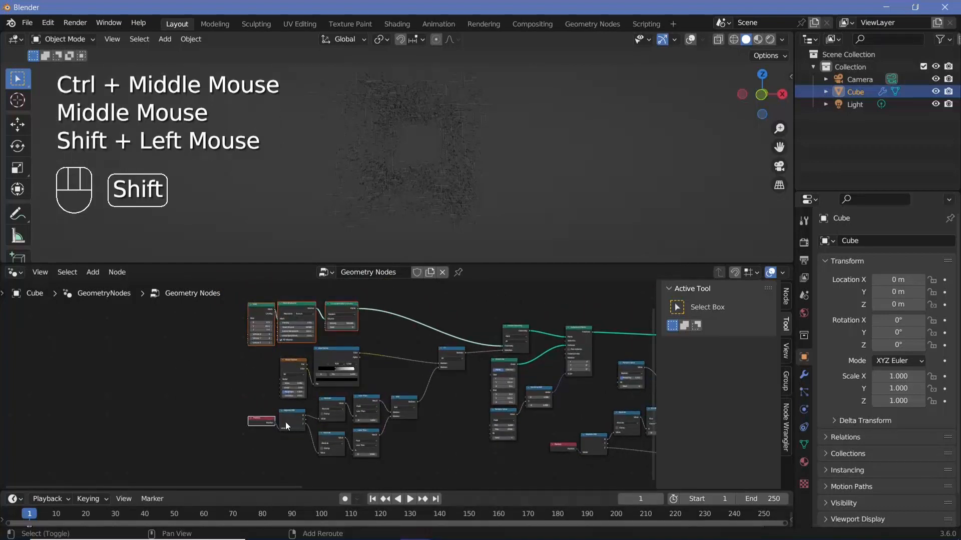
shift+click(285, 422)
shift+click(337, 407)
shift+click(332, 439)
shift+click(332, 440)
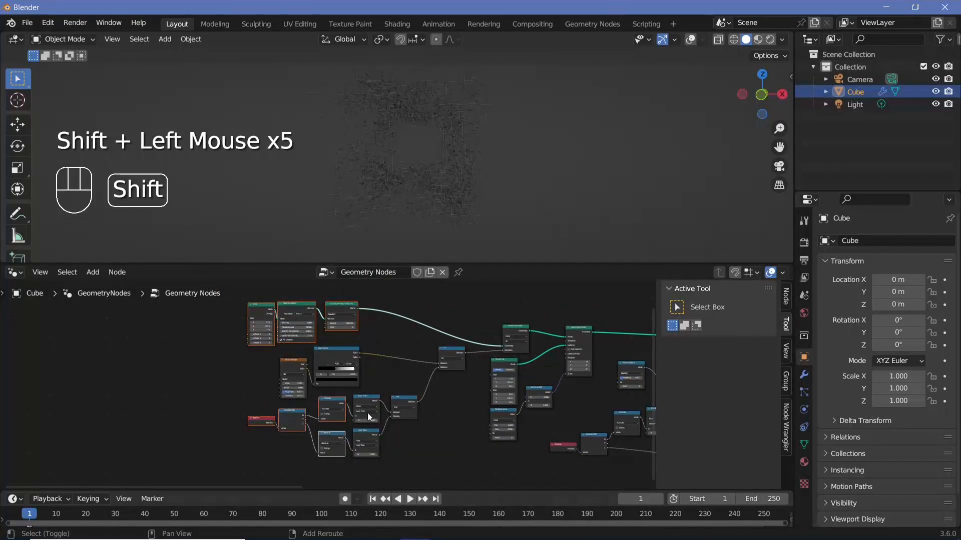
shift+click(370, 400)
shift+click(365, 443)
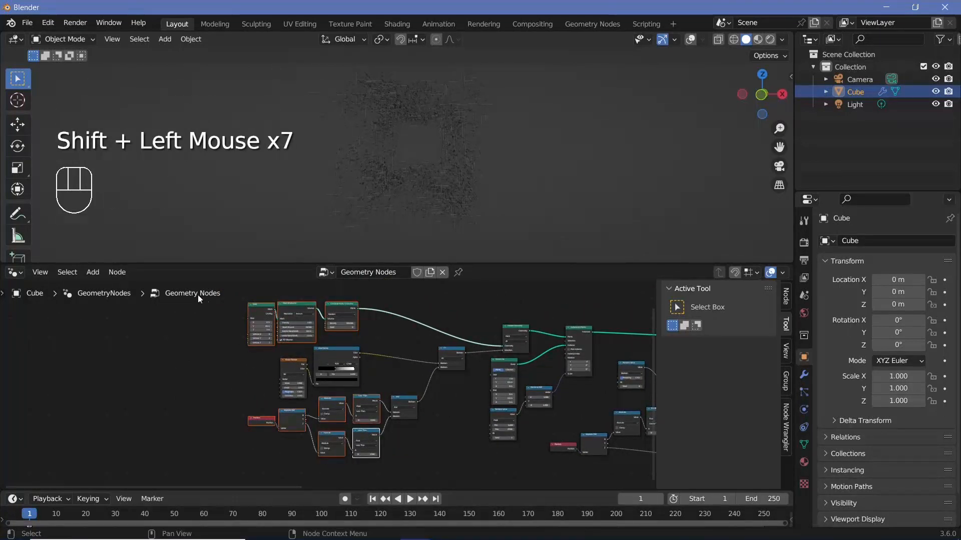
Step: Duplicate the point distribution, position mask and Delete Geometry nodes without Noise Texture, Color Ramp and Or, placing the copies below the existing network
drag(198, 299, 454, 484)
shift+click(289, 365)
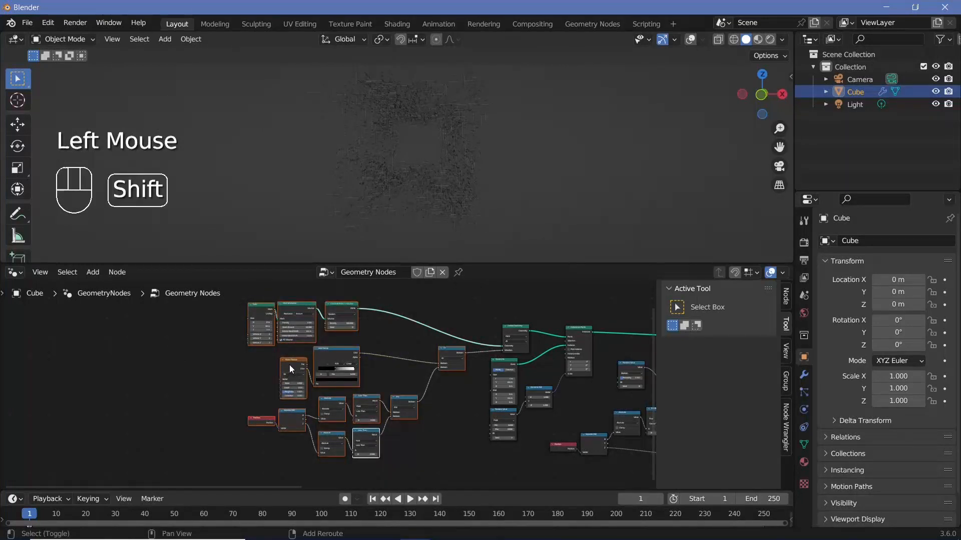
shift+click(289, 365)
shift+click(289, 365)
shift+click(351, 357)
shift+click(351, 357)
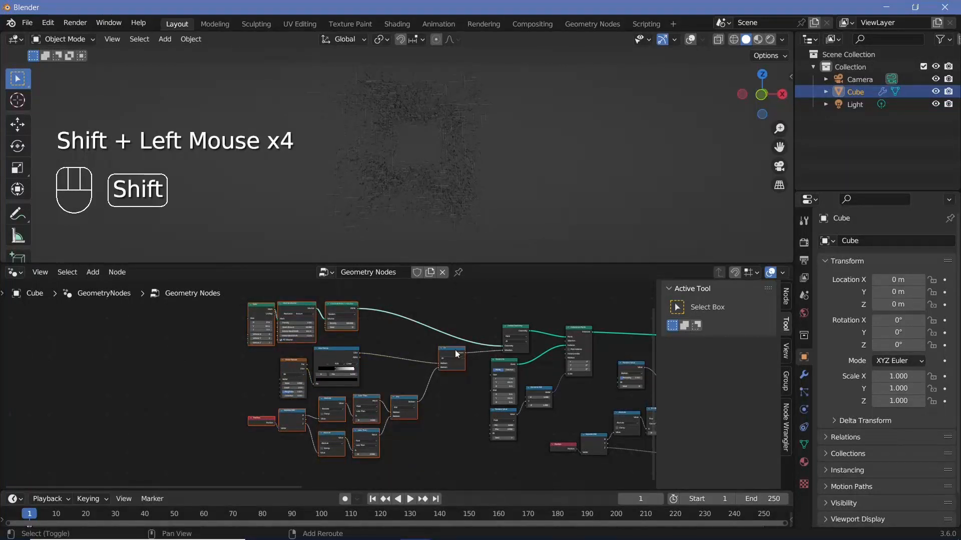
shift+click(455, 353)
shift+click(456, 353)
middle_drag(456, 428, 323, 407)
key(shift+d)
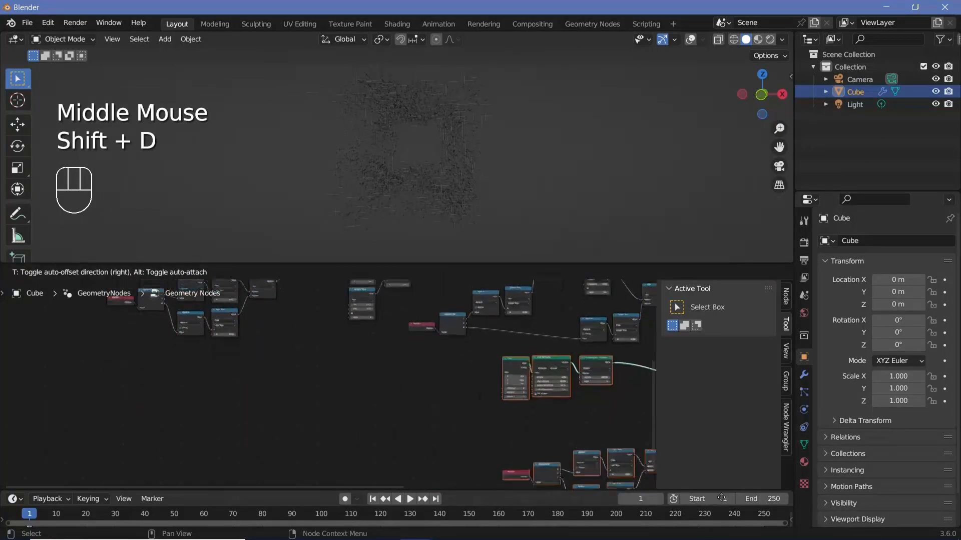
click(500, 415)
Step: Move the duplicated nodes into free space beside the network and bring the copied position mask nodes closer beneath the point distribution nodes
middle_drag(645, 381, 404, 342)
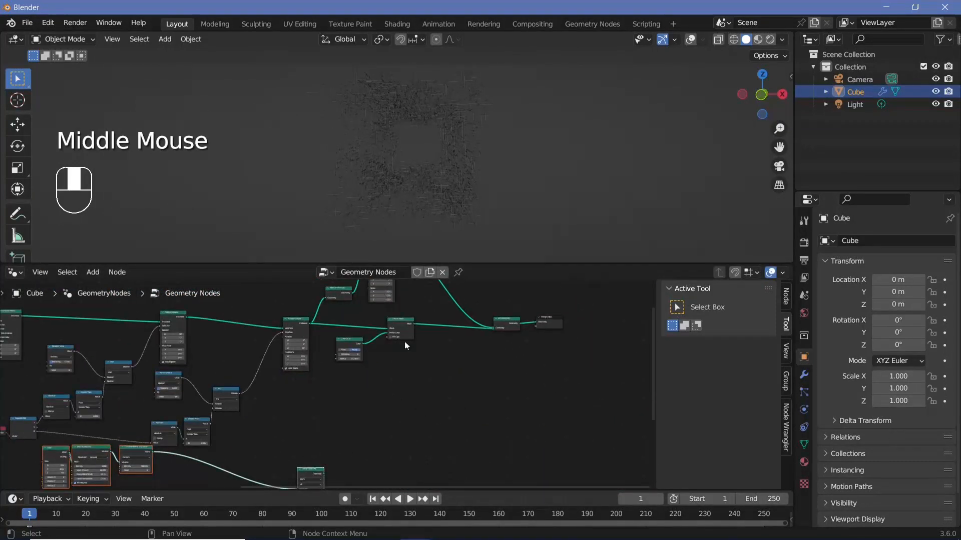
middle_drag(324, 447, 385, 365)
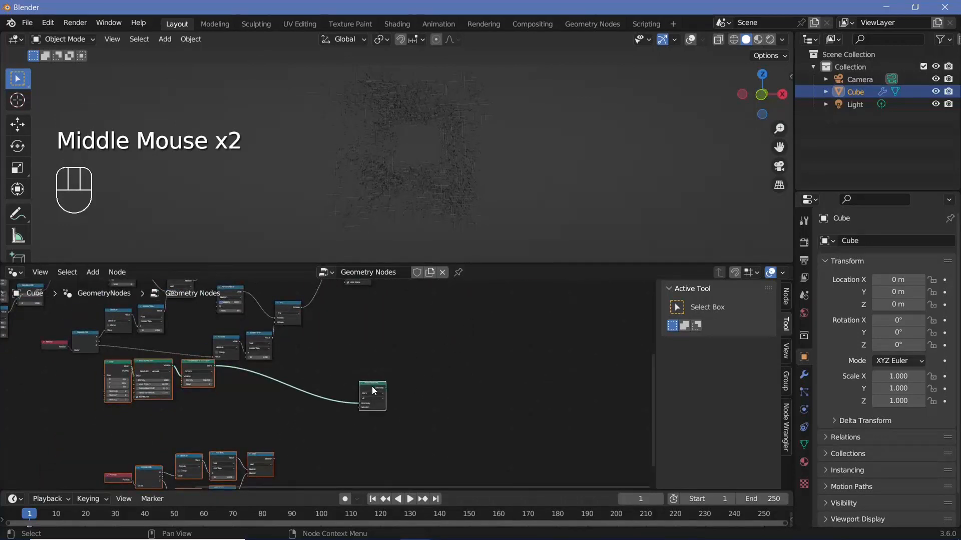
drag(372, 391, 599, 332)
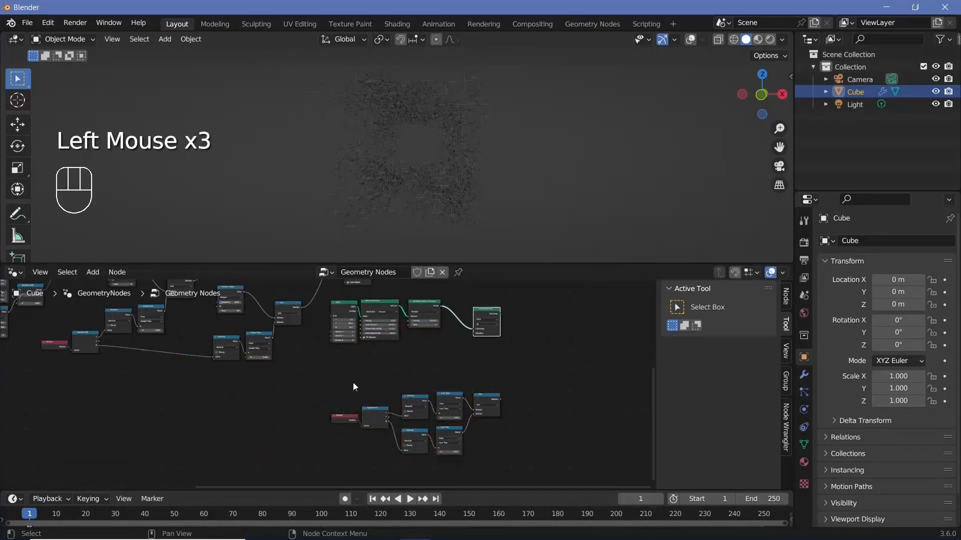
drag(349, 378, 504, 463)
drag(484, 397, 435, 360)
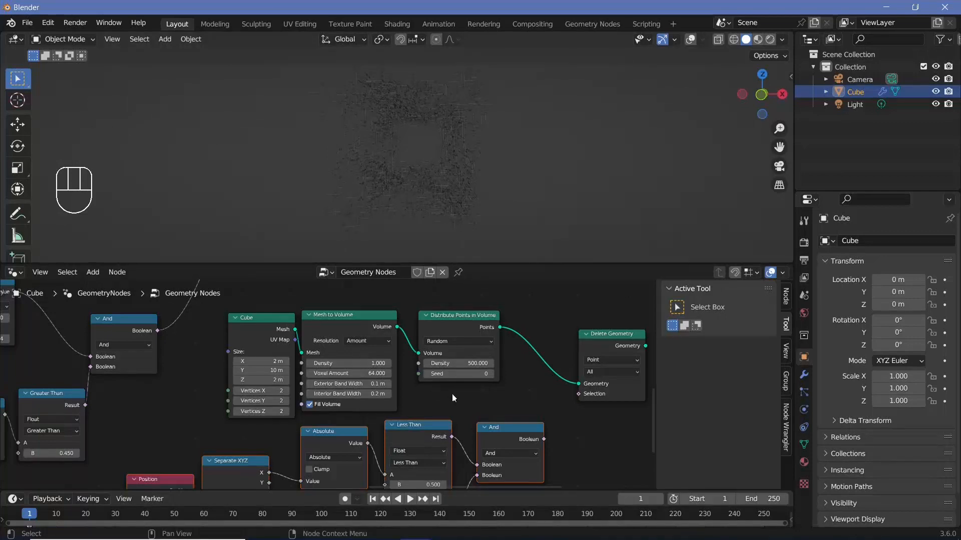
Step: Set the Density of the duplicated Distribute Points in Volume node to 2
ctrl+middle_drag(452, 394, 480, 370)
click(498, 354)
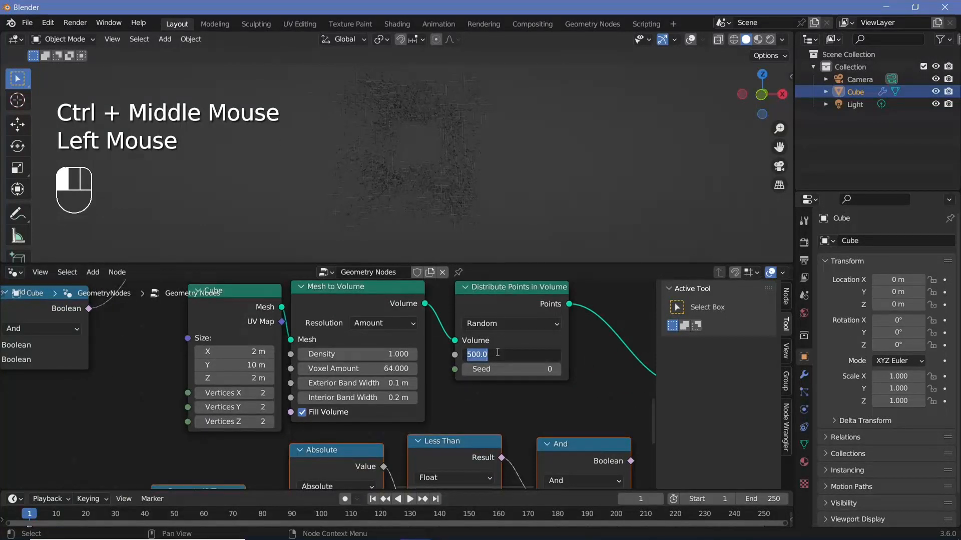
text(2.)
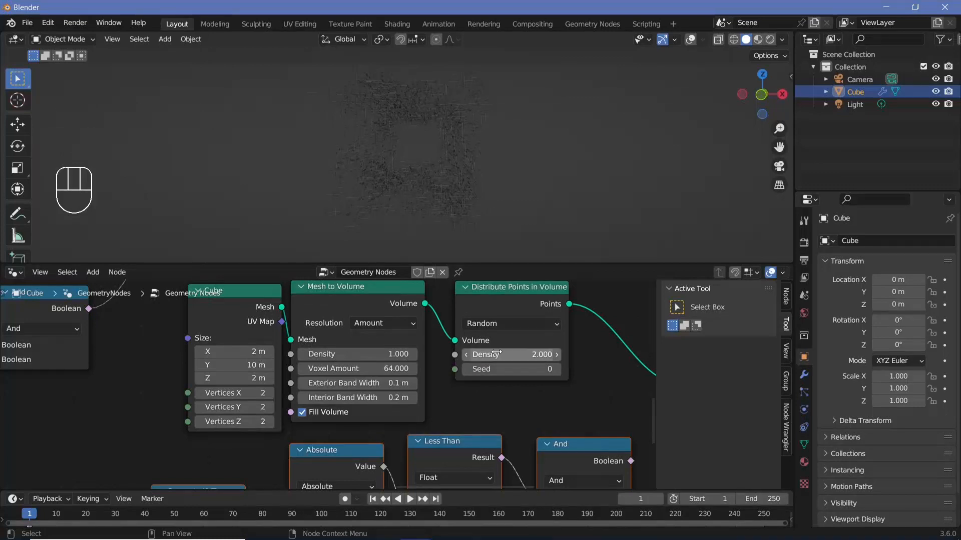
key(Return)
Step: Set the duplicated Cube node's size to 8 m in X and 5 m in Z
click(250, 313)
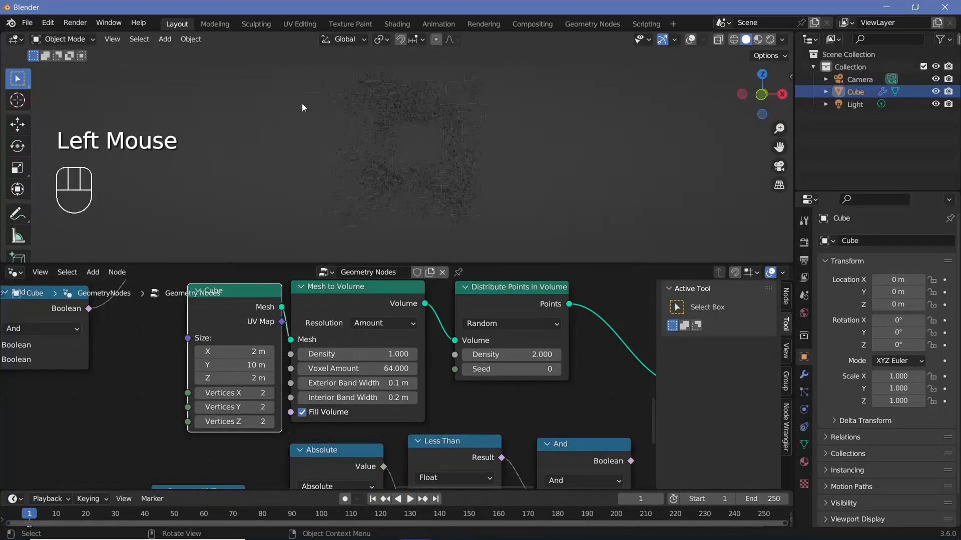
middle_drag(245, 350, 398, 375)
click(406, 378)
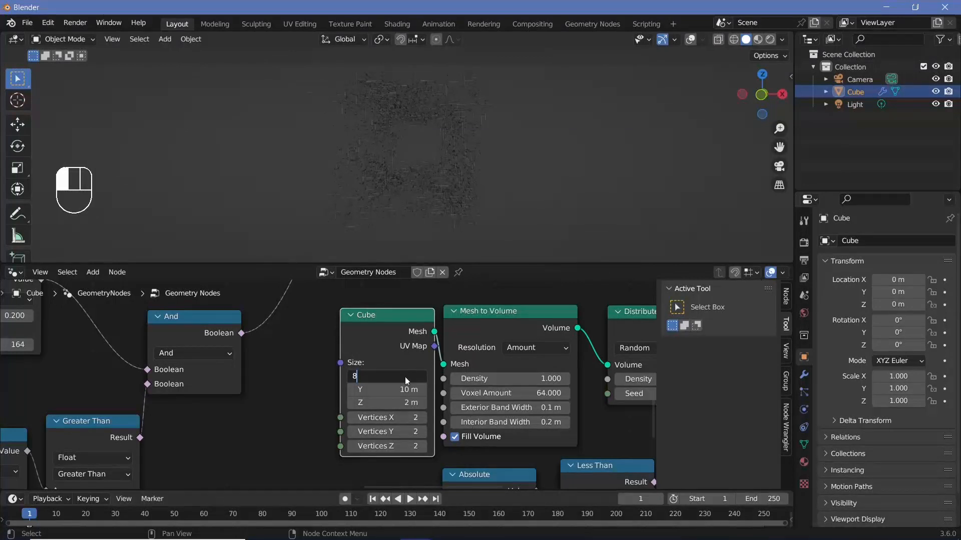
key(Return)
ctrl+middle_drag(444, 127, 441, 135)
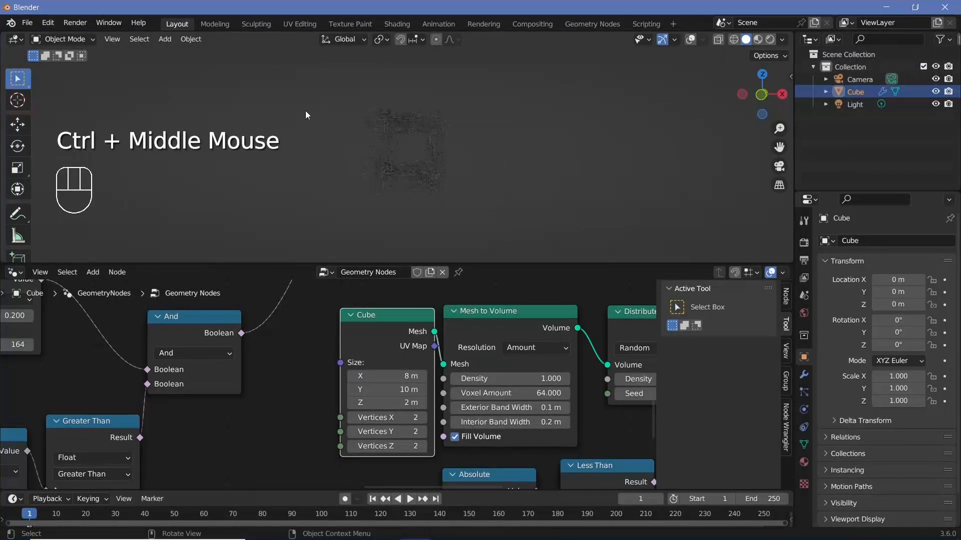
click(383, 400)
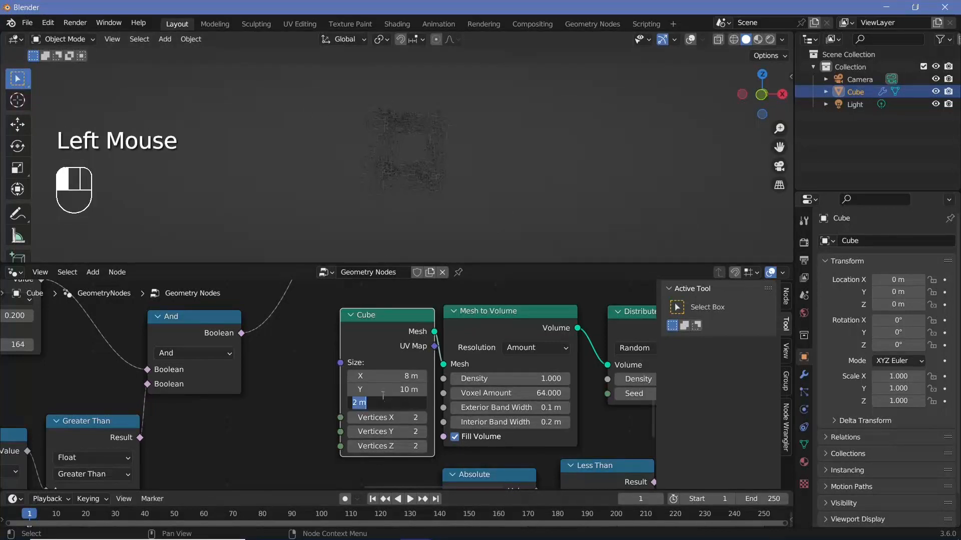
text(5)
key(Return)
Step: Connect the duplicated And node's Boolean output to the Selection input of the duplicated Delete Geometry node
ctrl+middle_drag(621, 400, 624, 433)
middle_drag(624, 432, 455, 383)
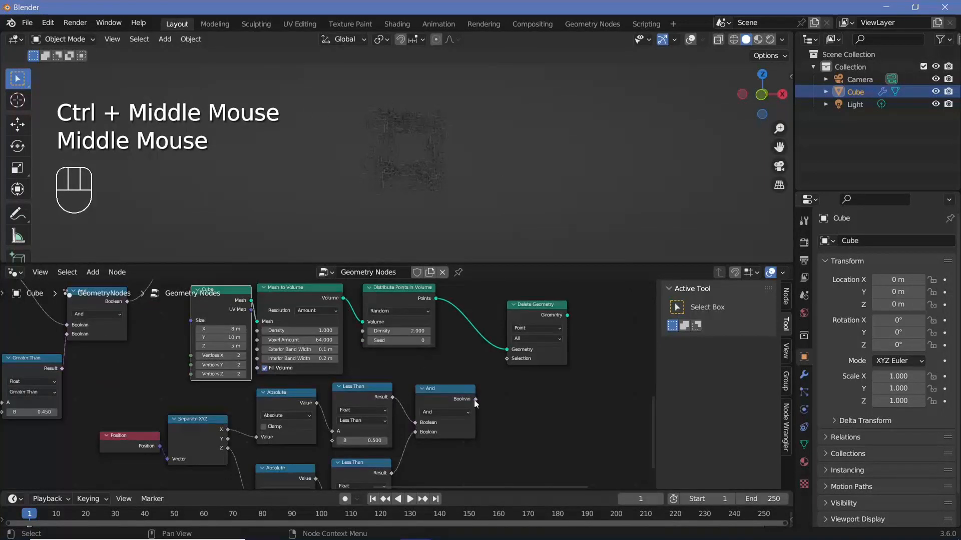
drag(475, 399, 503, 365)
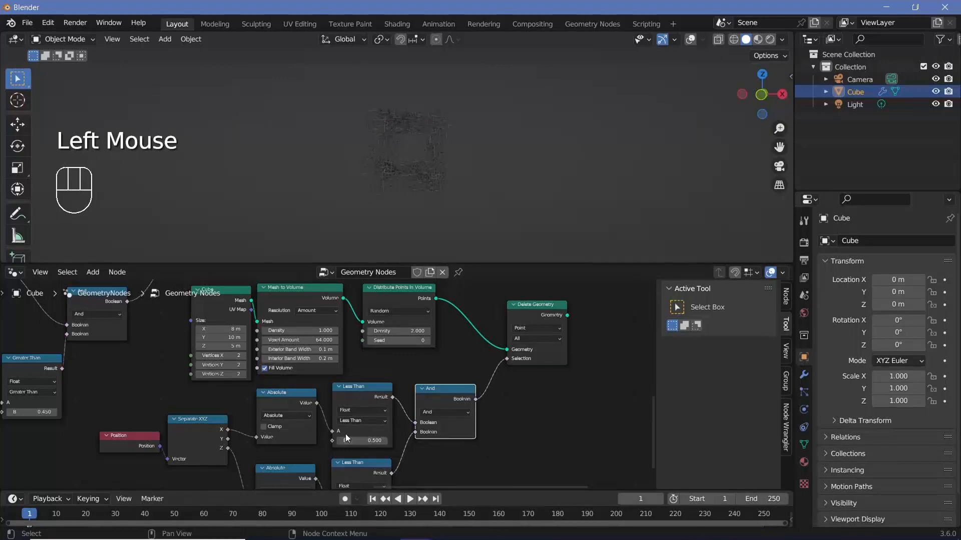
Step: Set the B threshold of both duplicated Less Than nodes to 2
middle_drag(345, 434, 465, 378)
drag(465, 379, 509, 431)
middle_drag(510, 431, 498, 350)
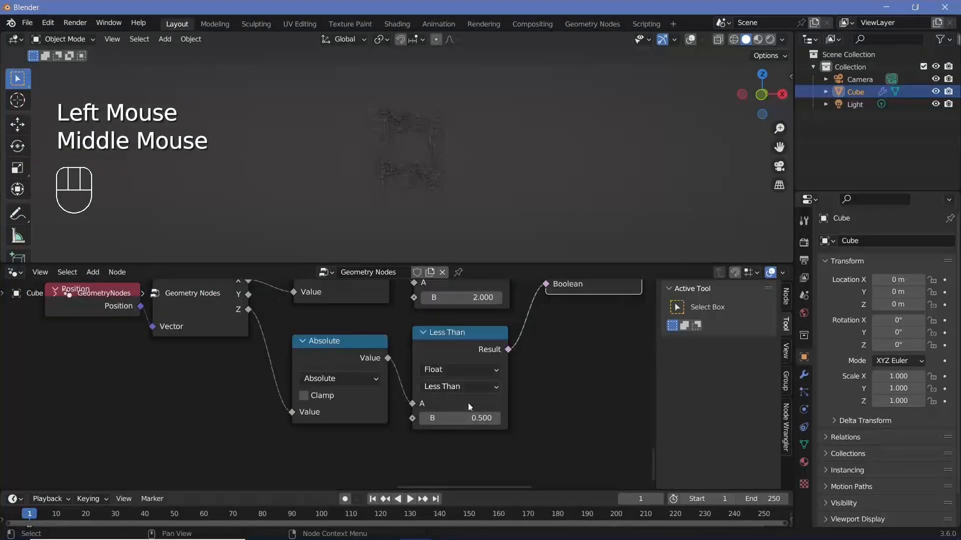
click(465, 418)
text(2)
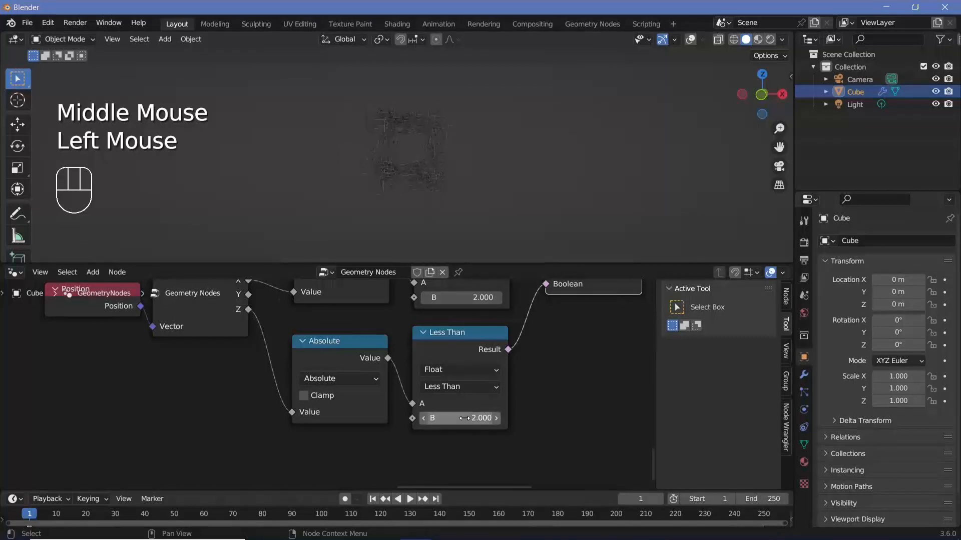
key(Return)
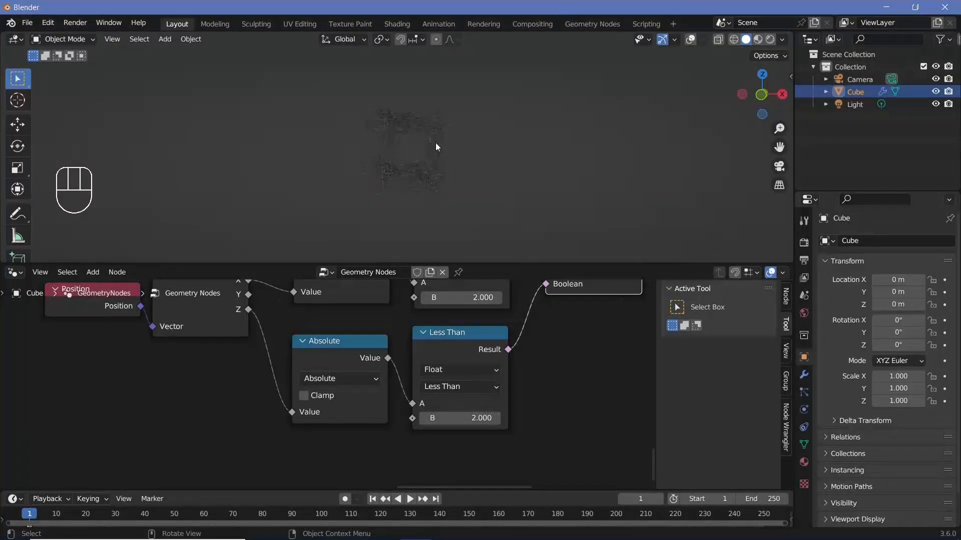
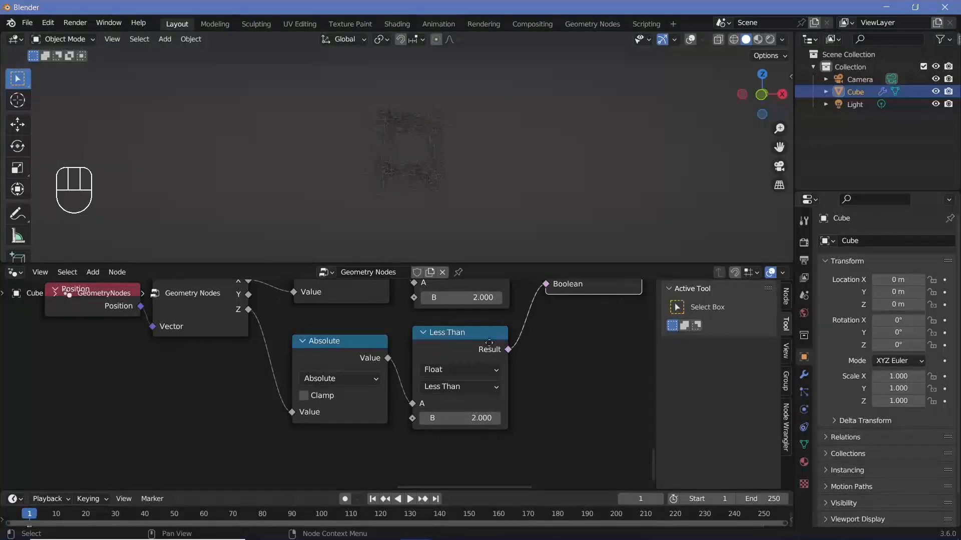
Step: Set the B threshold of both duplicated Less Than nodes to 3
middle_drag(455, 297, 445, 339)
click(446, 339)
text(3)
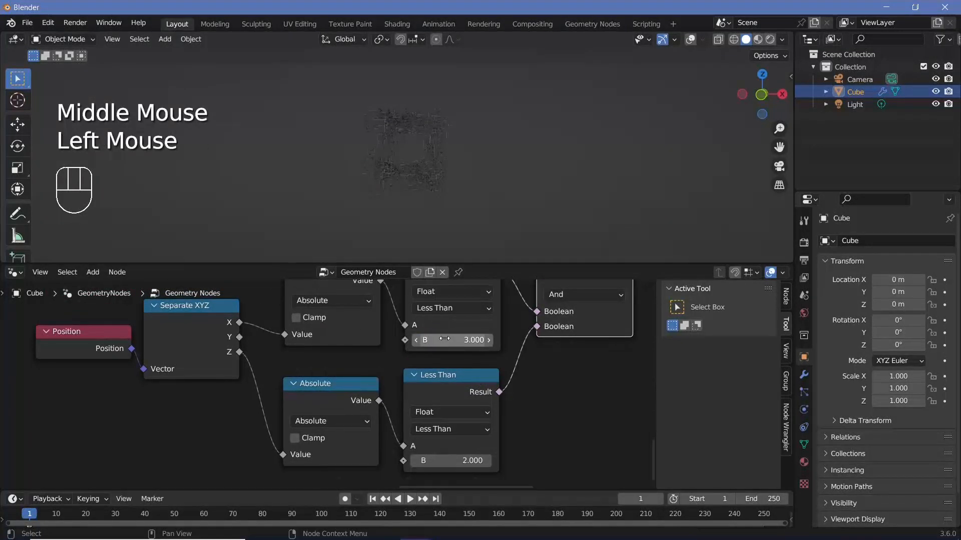
key(Return)
double_click(453, 460)
text(3)
key(Return)
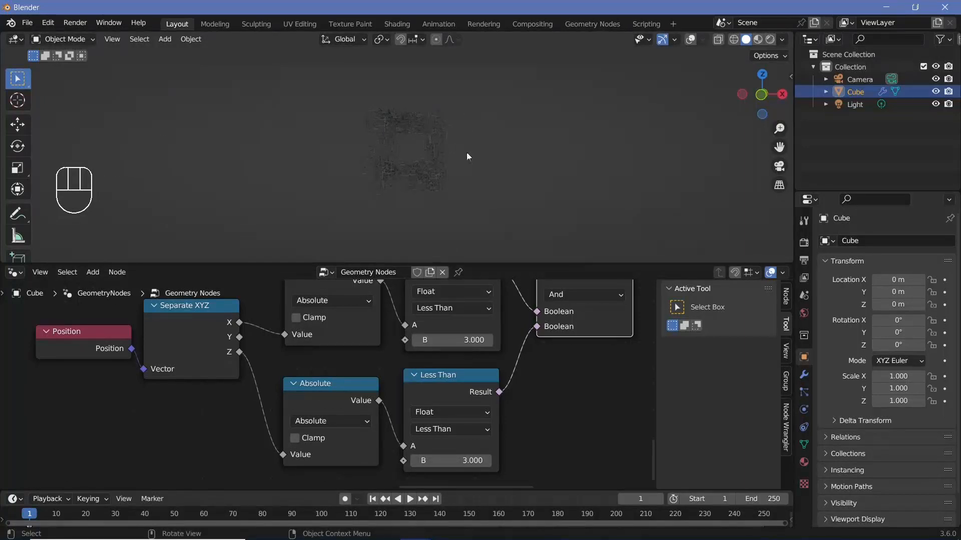
Step: Connect the duplicated Delete Geometry node's output to Join Geometry and inspect the added points around the tunnel in the viewport
middle_drag(573, 300, 484, 441)
middle_drag(528, 312, 427, 380)
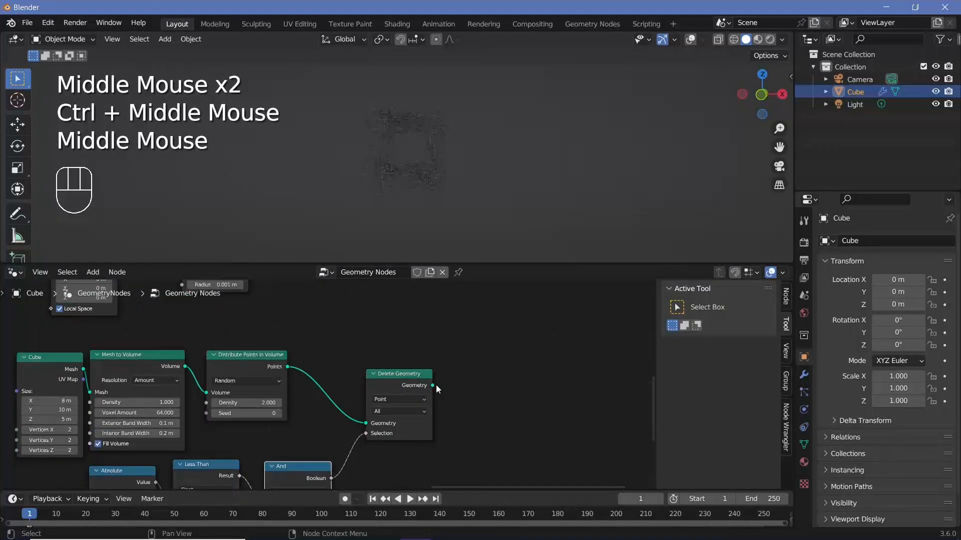
drag(432, 385, 390, 427)
middle_drag(526, 195, 572, 134)
middle_drag(451, 301, 436, 293)
middle_drag(438, 176, 432, 158)
shift+middle_drag(413, 101, 443, 128)
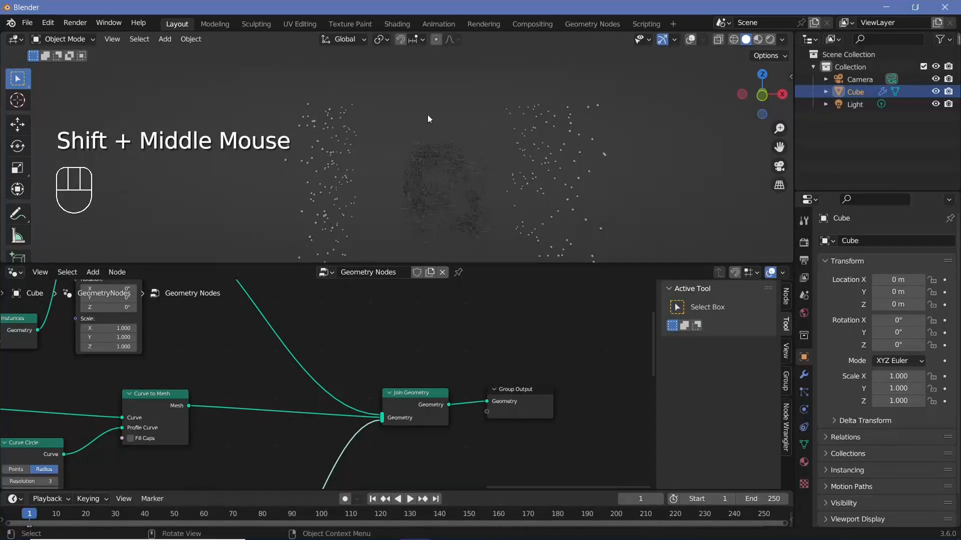
Step: Set the threshold of the Less Than comparison fed by the Z position's Absolute node to 2
middle_drag(397, 350, 625, 315)
middle_drag(23, 475, 43, 437)
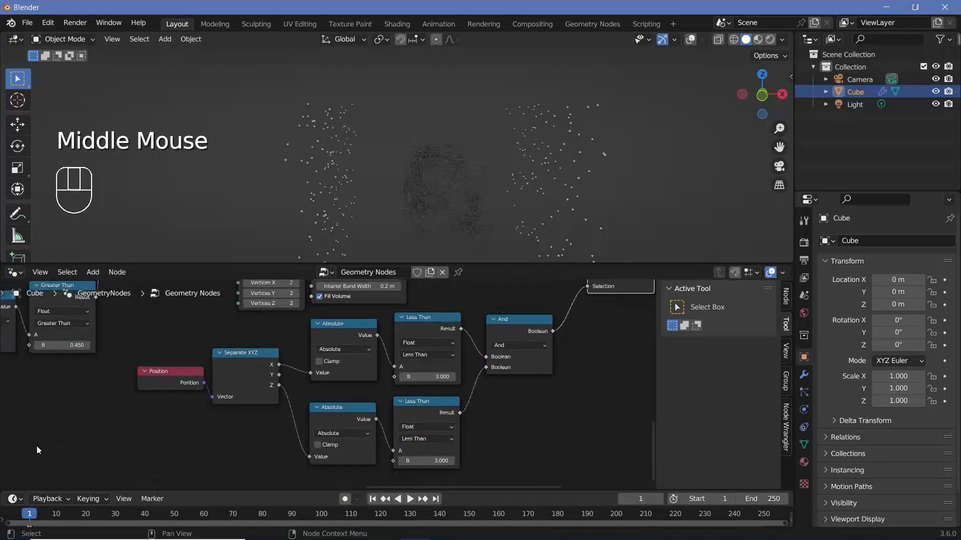
ctrl+middle_drag(440, 469, 427, 420)
middle_drag(425, 454, 413, 447)
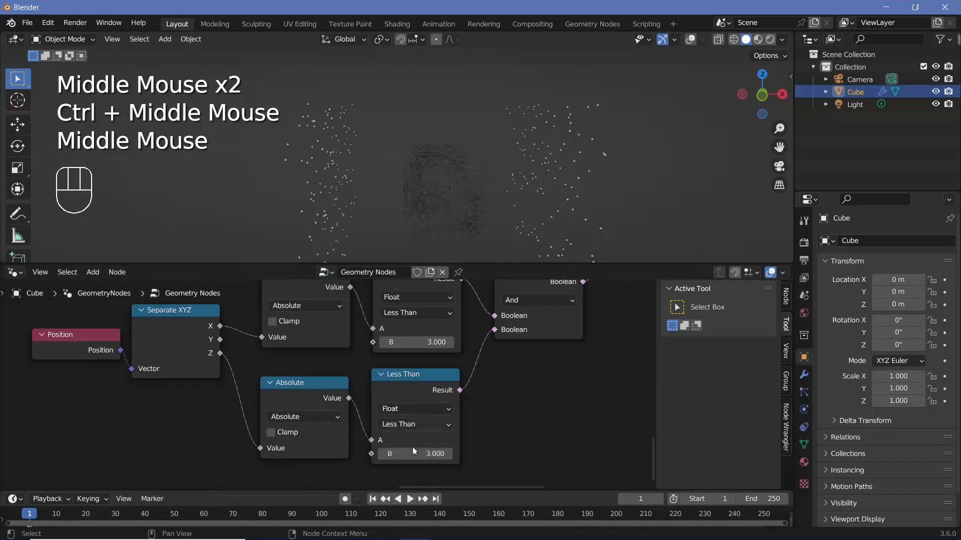
click(413, 451)
text(2)
key(Return)
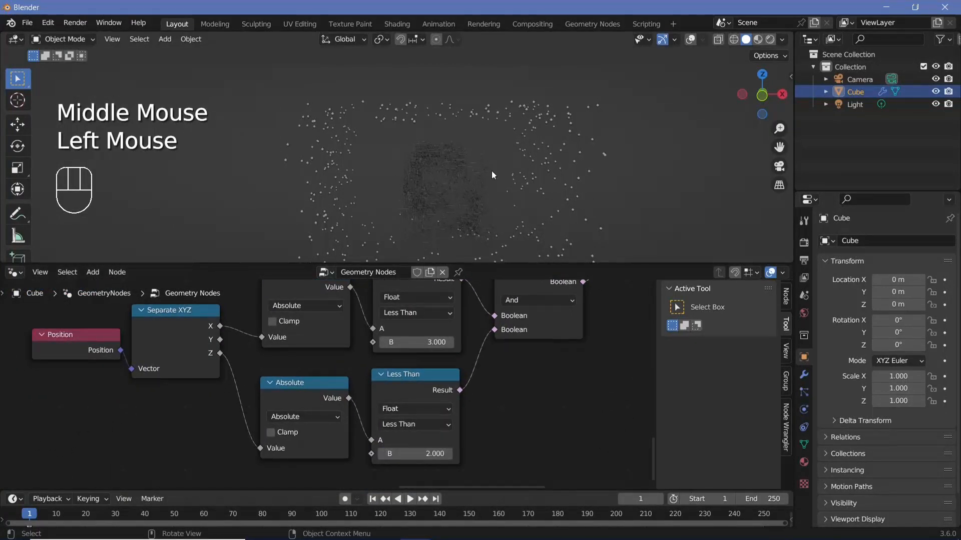
middle_click(489, 169)
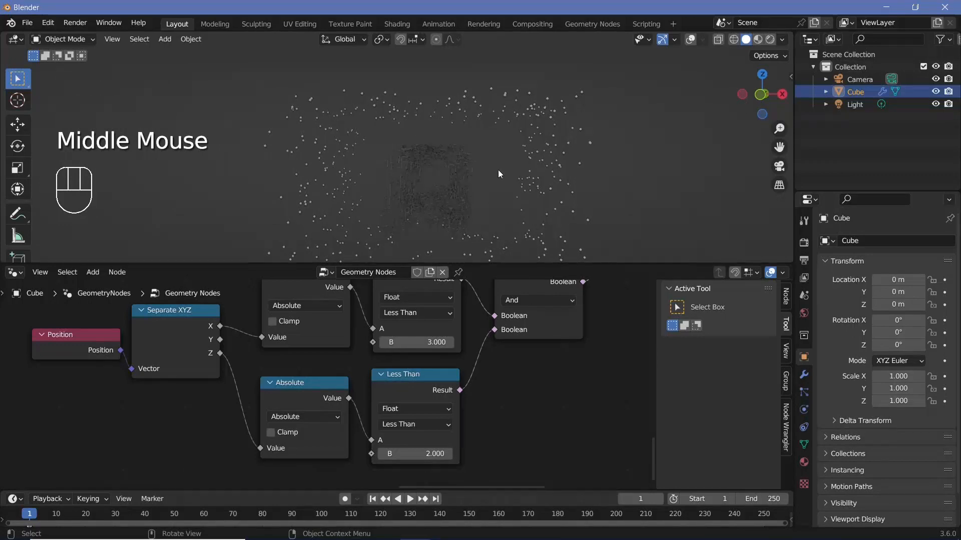
mouse_move(497, 170)
middle_down()
mouse_move(454, 150)
mouse_move(512, 163)
middle_up()
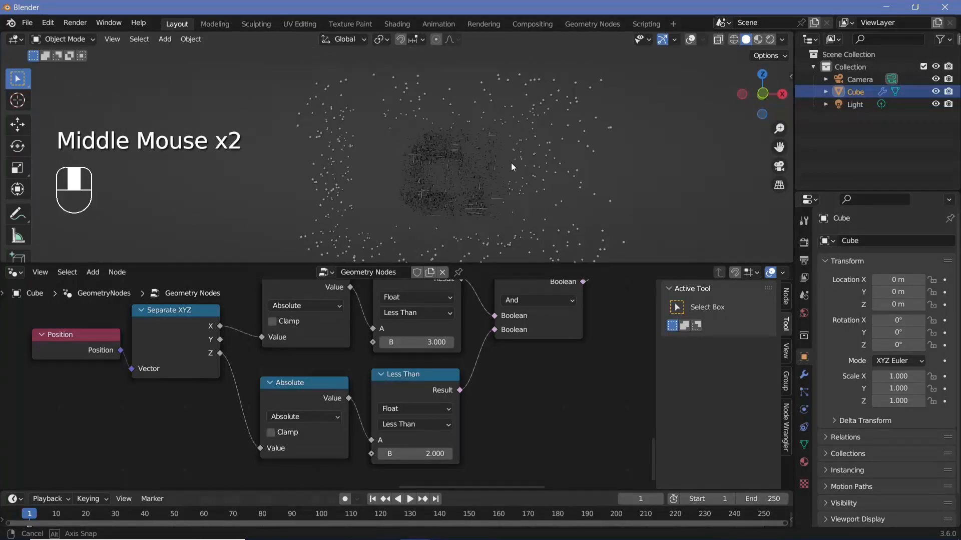
Step: Insert an Instance on Points node on the link after the Delete Geometry node
middle_drag(550, 300, 235, 486)
middle_drag(495, 399, 459, 399)
key(shift+a)
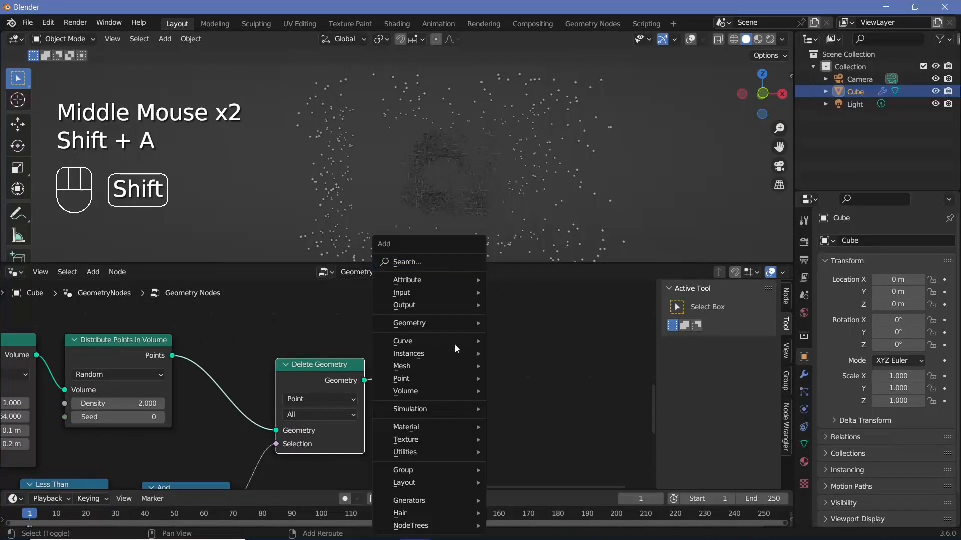
click(436, 258)
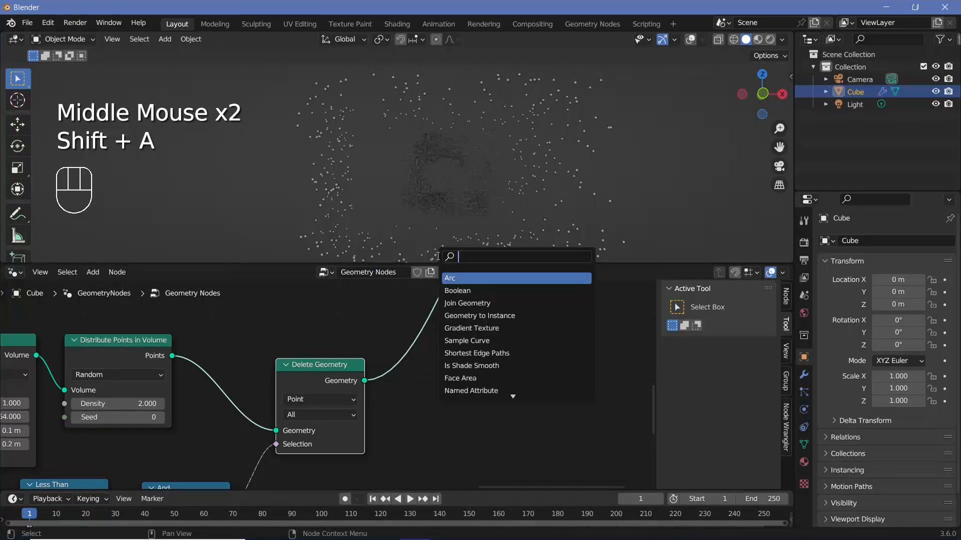
text(instance on pon)
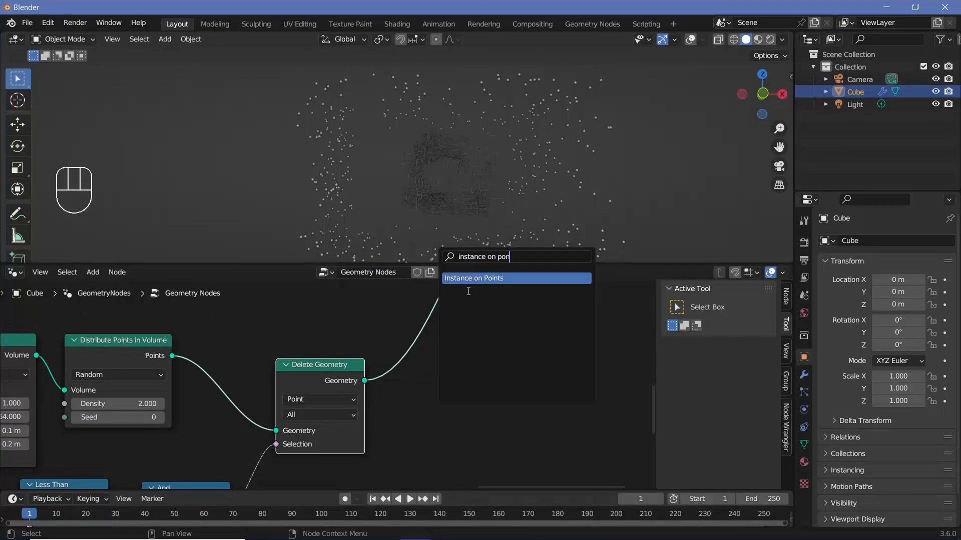
key(Return)
click(440, 419)
Step: Add a Cube mesh primitive node below the Delete Geometry node
middle_drag(436, 414, 430, 391)
key(shift+a)
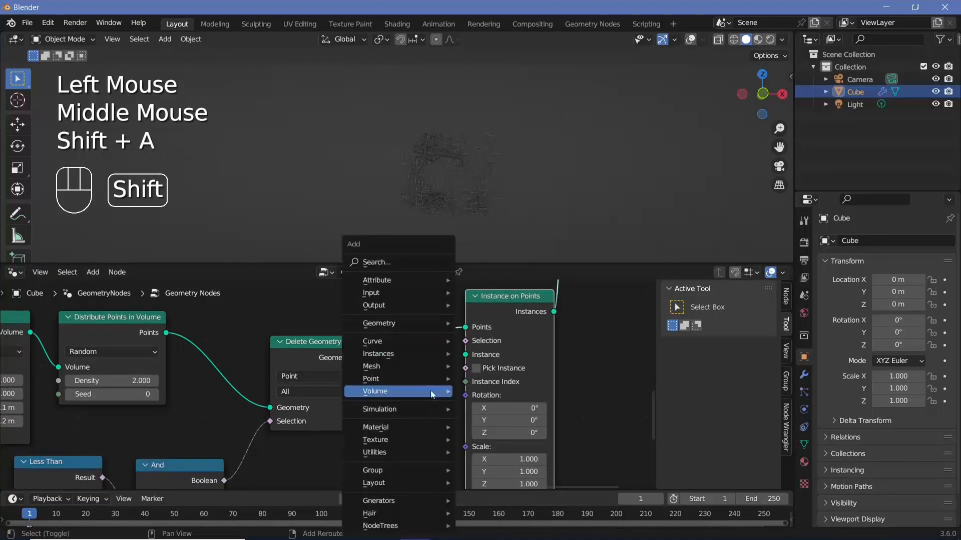
click(385, 262)
text(cube)
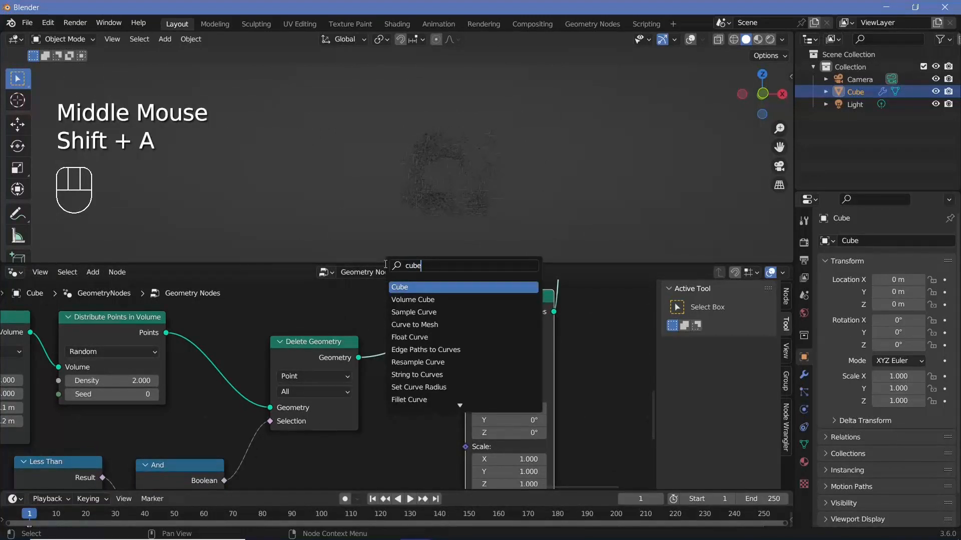
key(Return)
click(299, 466)
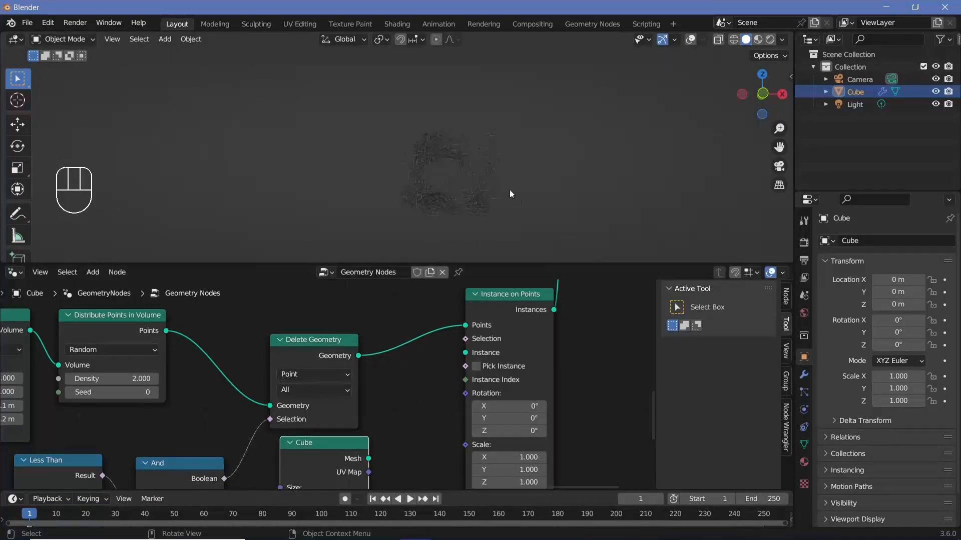
Step: Set the Cube node's Y size to 2 m and connect its Mesh output to the Instance input of Instance on Points
middle_drag(320, 481, 351, 378)
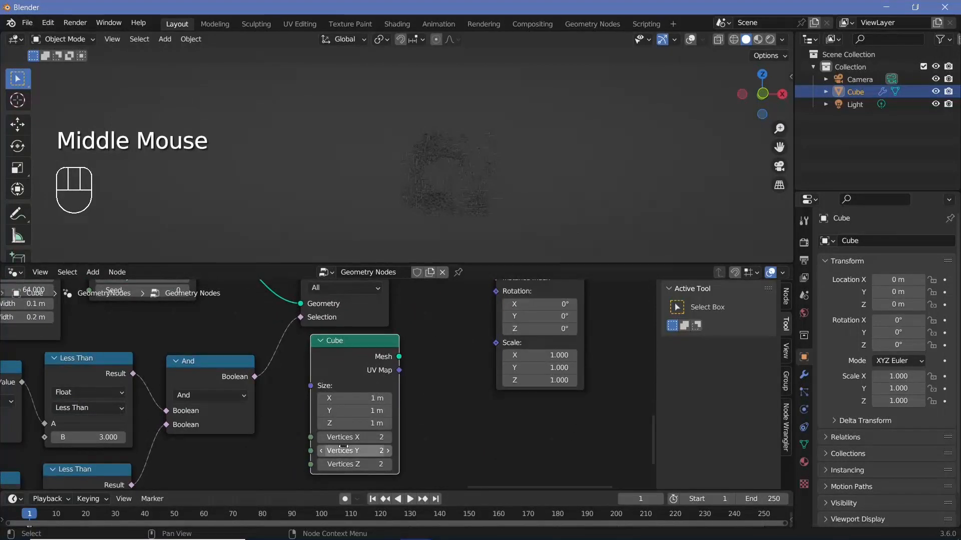
click(360, 410)
text(2)
key(Return)
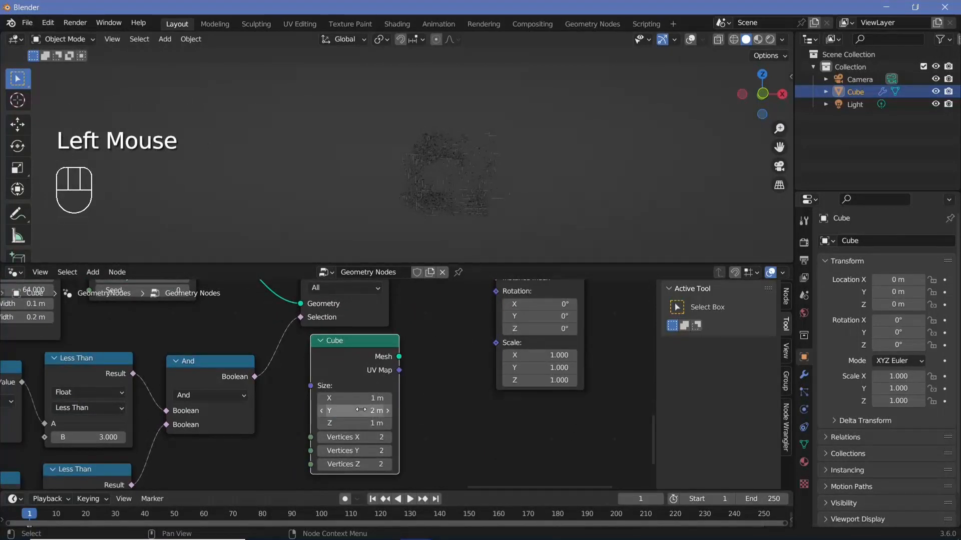
middle_drag(399, 356, 371, 386)
drag(371, 386, 471, 314)
middle_drag(503, 384, 426, 466)
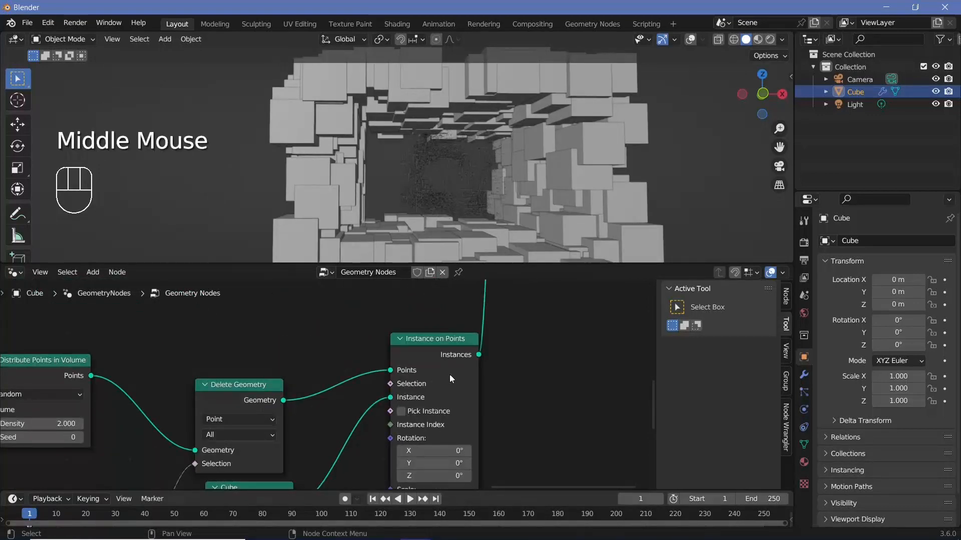
Step: Shift the Instance on Points node away from the Cube node and place a Random Value node between them
drag(449, 377, 485, 368)
middle_drag(471, 431, 478, 361)
key(shift+a)
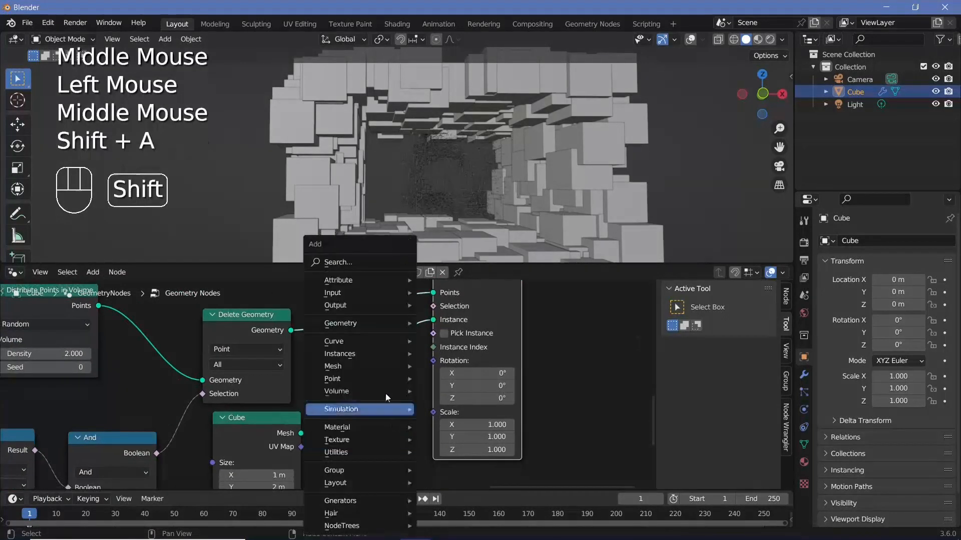
click(368, 262)
text(radnom)
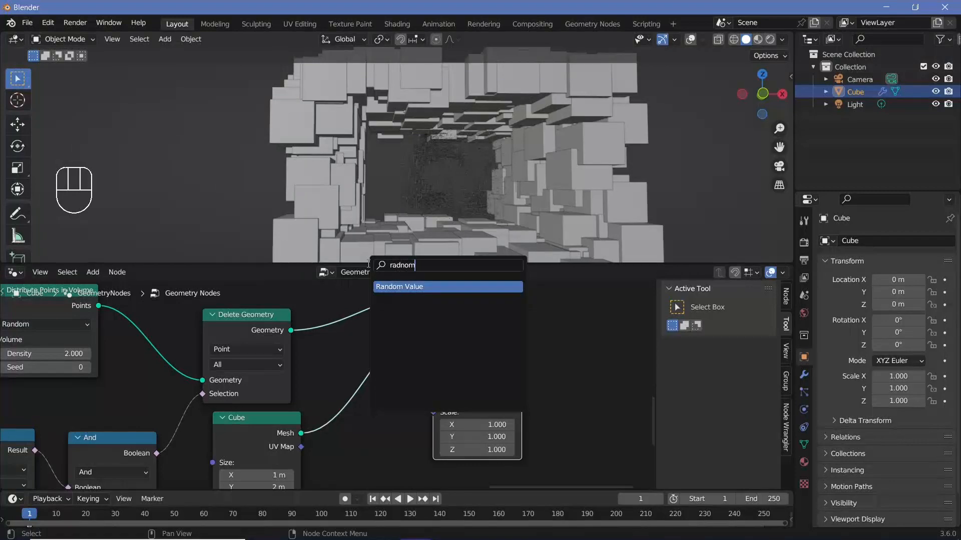
key(Return)
click(362, 461)
middle_drag(371, 461, 390, 410)
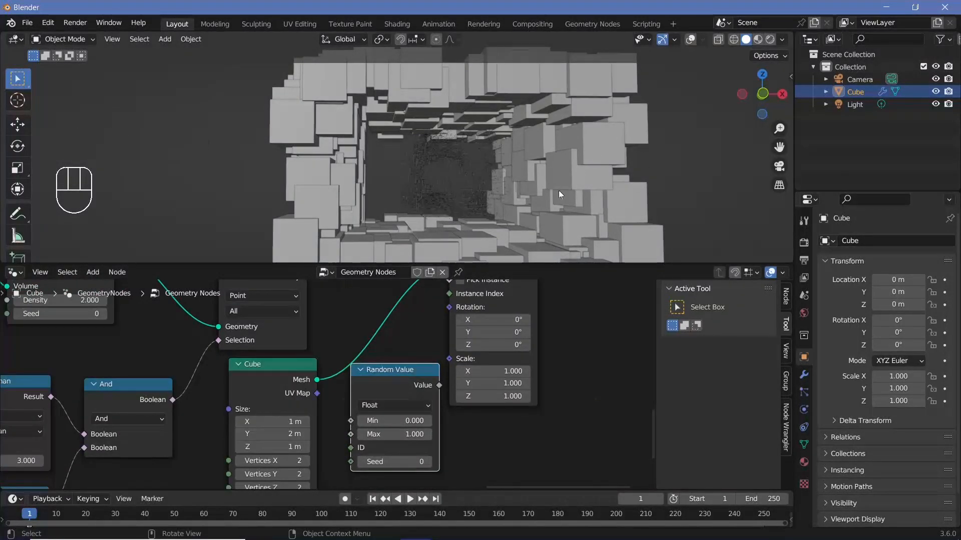
Step: Set the Cube node's Y size to 3 m
middle_drag(314, 425, 393, 378)
ctrl+middle_drag(393, 379, 384, 351)
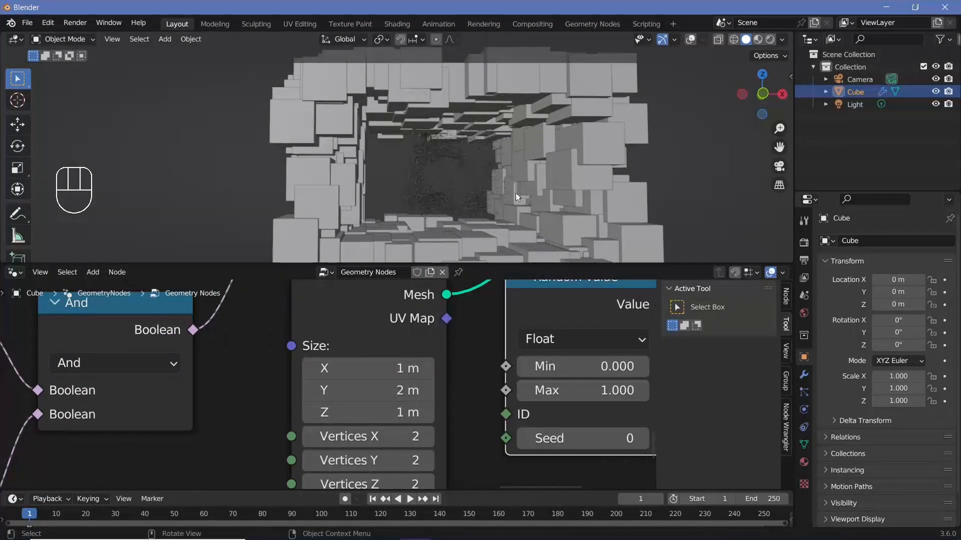
click(349, 393)
text(3)
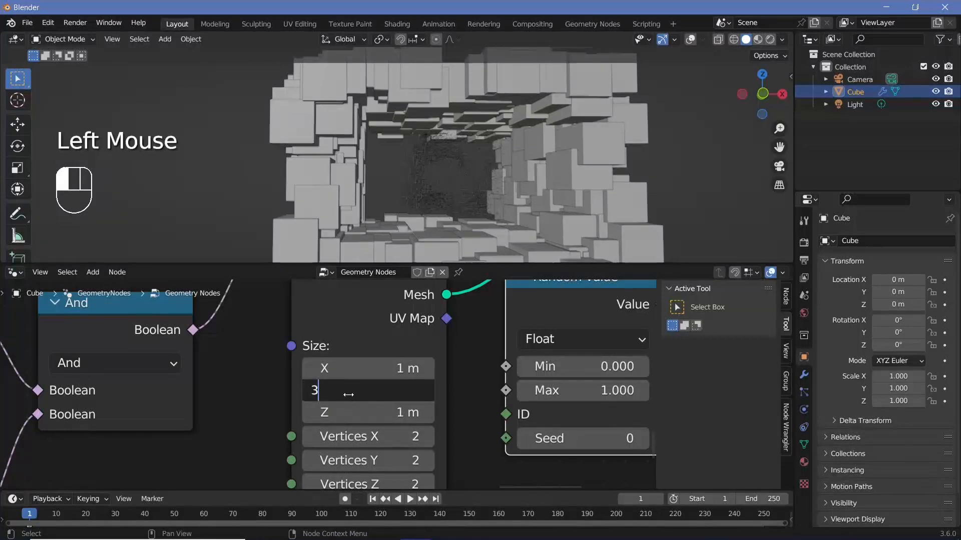
key(Return)
Step: Set the Random Value node's range to a minimum of 0.1 and a maximum of 0.4
middle_drag(467, 344, 301, 374)
click(411, 398)
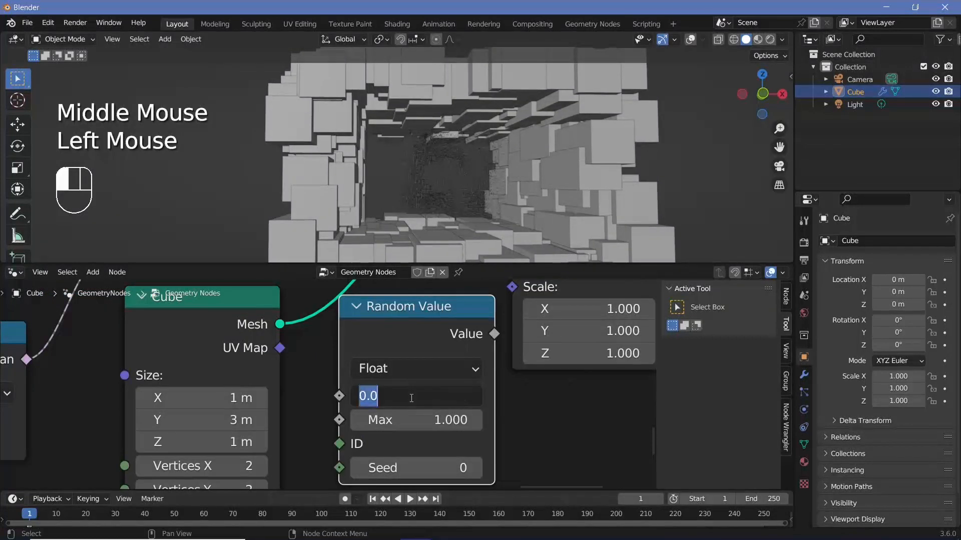
text(0.)
key(Return)
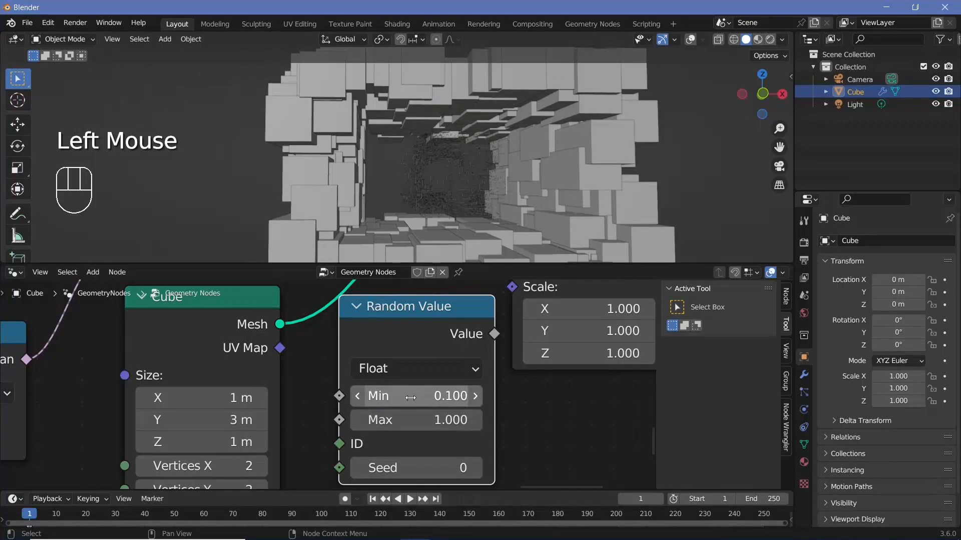
click(416, 411)
text(0.4)
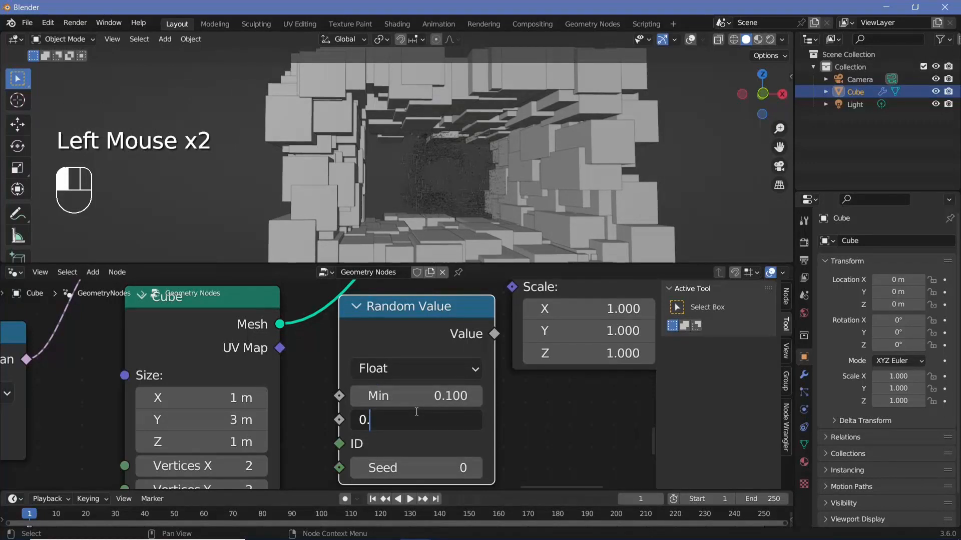
key(Return)
Step: Connect the Random Value output to the Scale input of the Instance on Points node
middle_drag(495, 334, 449, 366)
drag(448, 366, 467, 323)
middle_drag(556, 192, 533, 191)
Step: Move the Join Geometry and Group Output nodes together farther from the incoming branches to make room
middle_drag(394, 401, 407, 310)
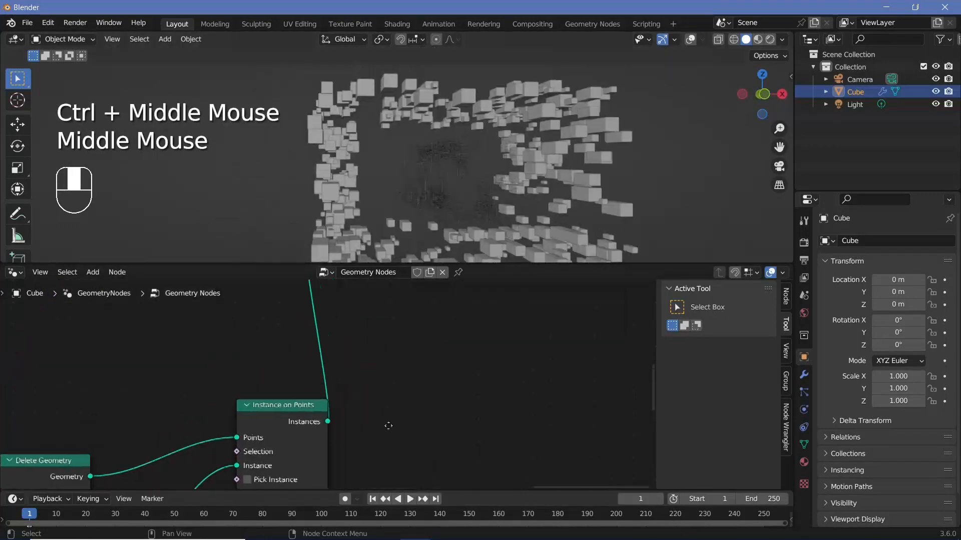
drag(548, 456, 329, 317)
drag(370, 364, 645, 373)
middle_drag(646, 373, 615, 373)
Step: Insert a Set Material node on the uppermost link into Join Geometry
key(shift+a)
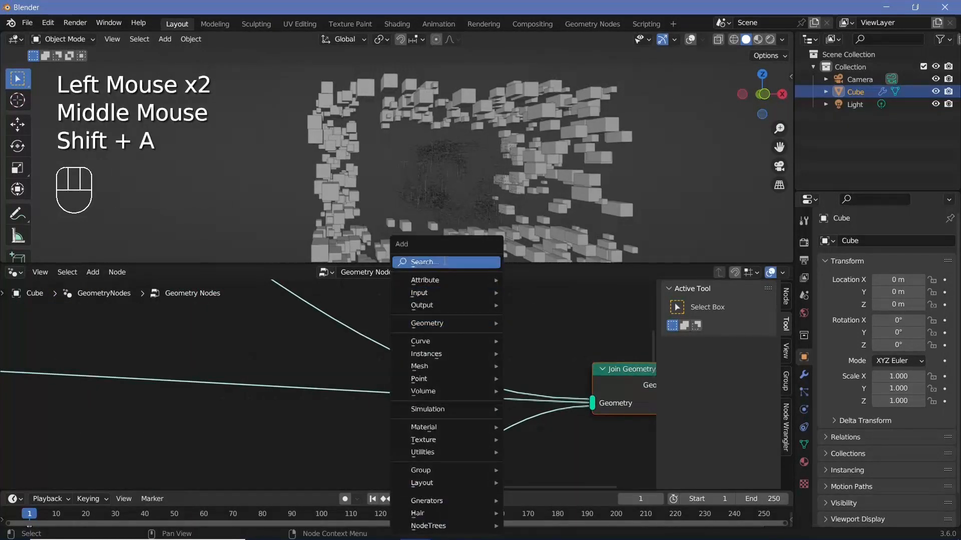
text(set material)
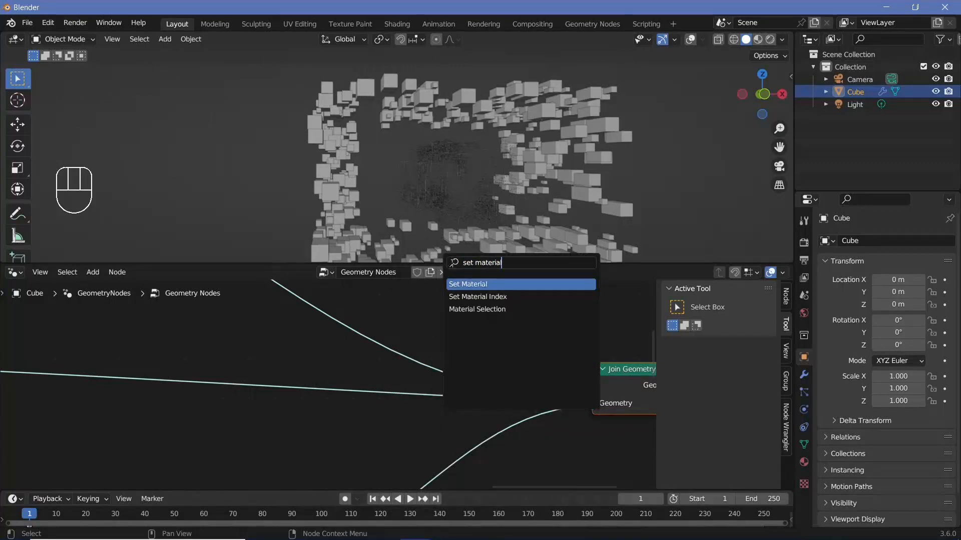
key(Return)
click(372, 304)
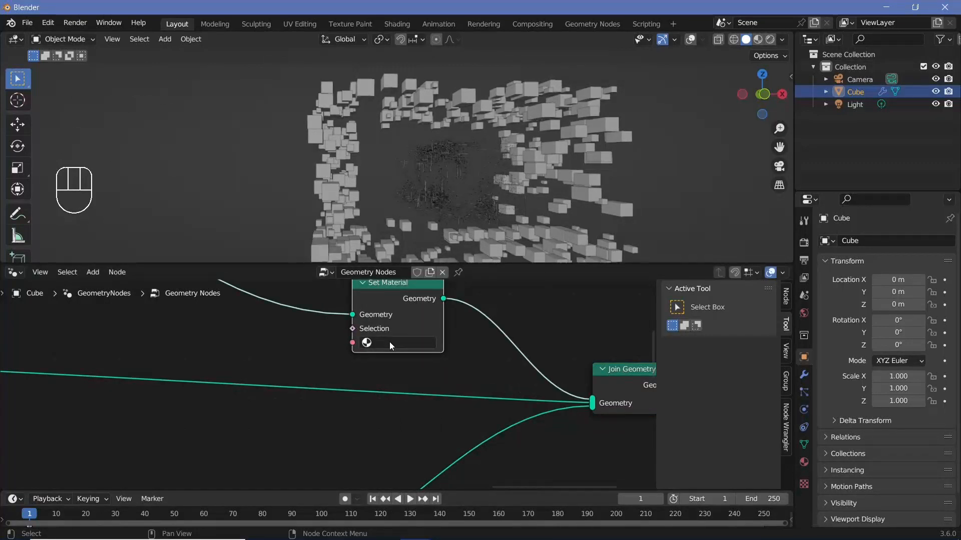
Step: Duplicate the Set Material node twice and insert the copies on the middle and lowest links into Join Geometry
key(shift+d)
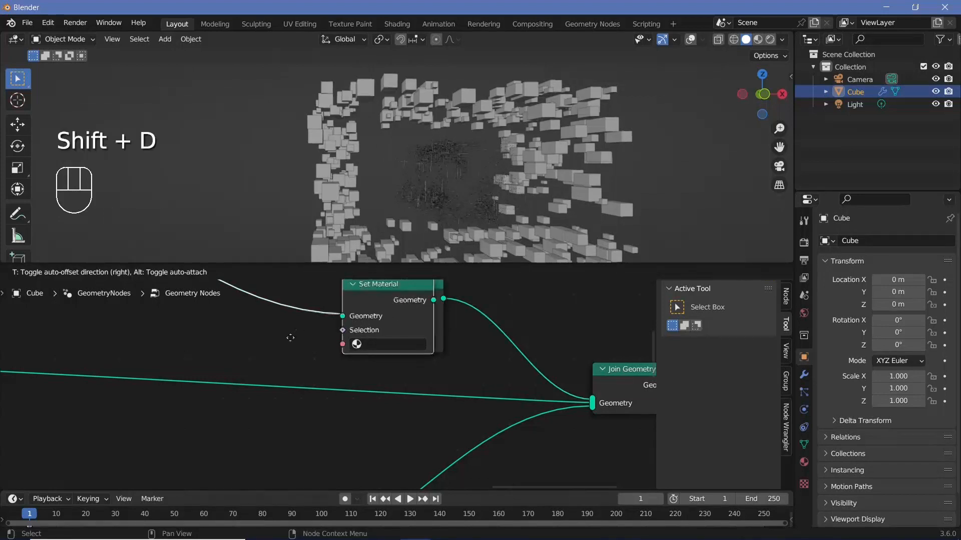
click(278, 373)
key(shift+d)
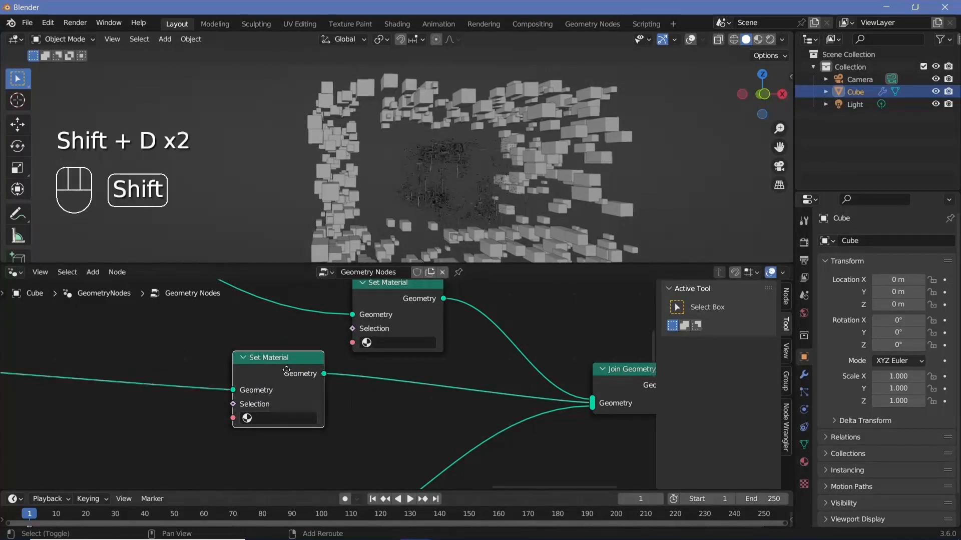
click(365, 430)
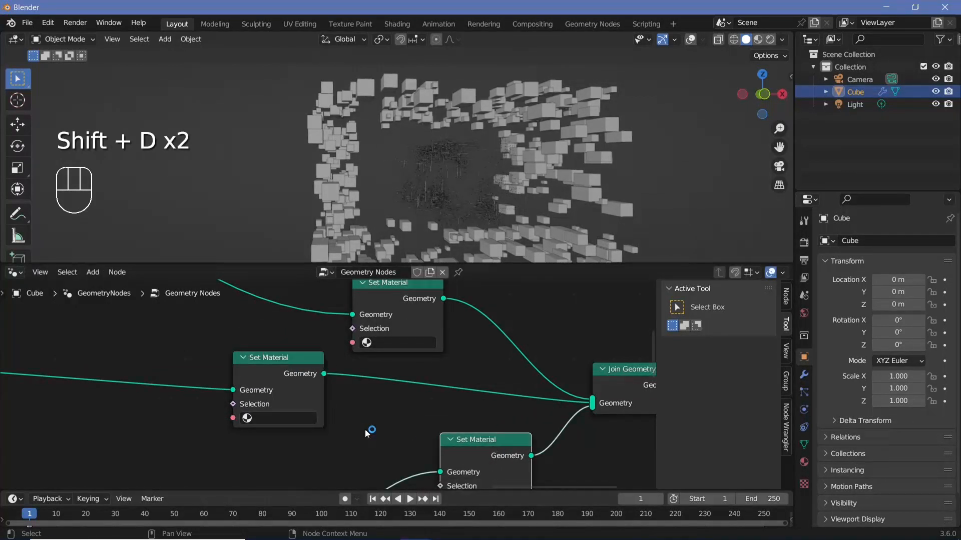
middle_drag(364, 429, 413, 387)
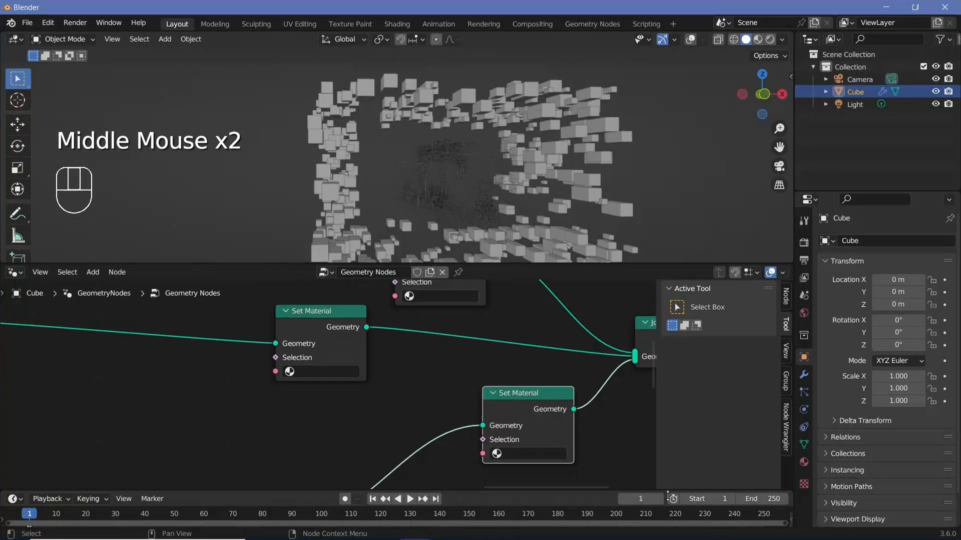
Step: Add two material slots with new materials to the cube object and select its first material
click(803, 461)
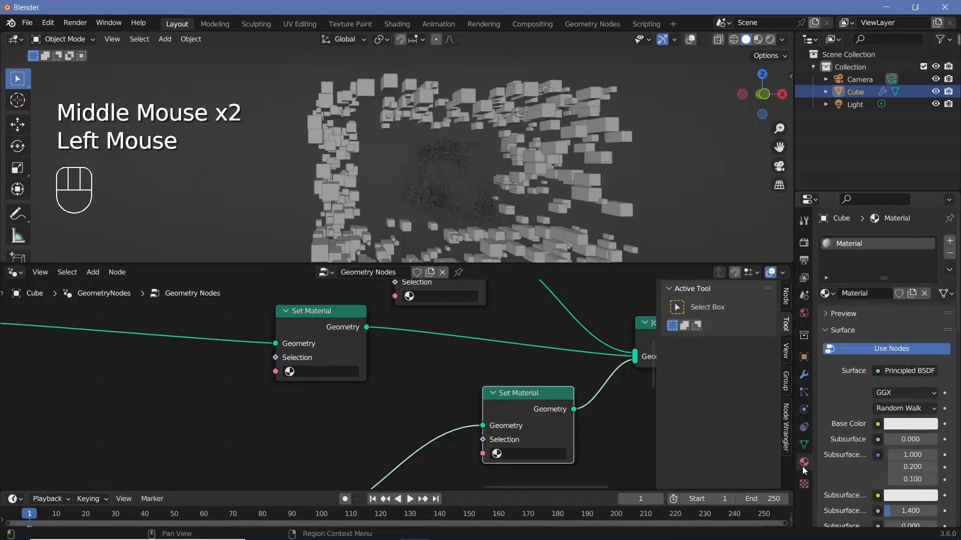
click(949, 243)
click(949, 241)
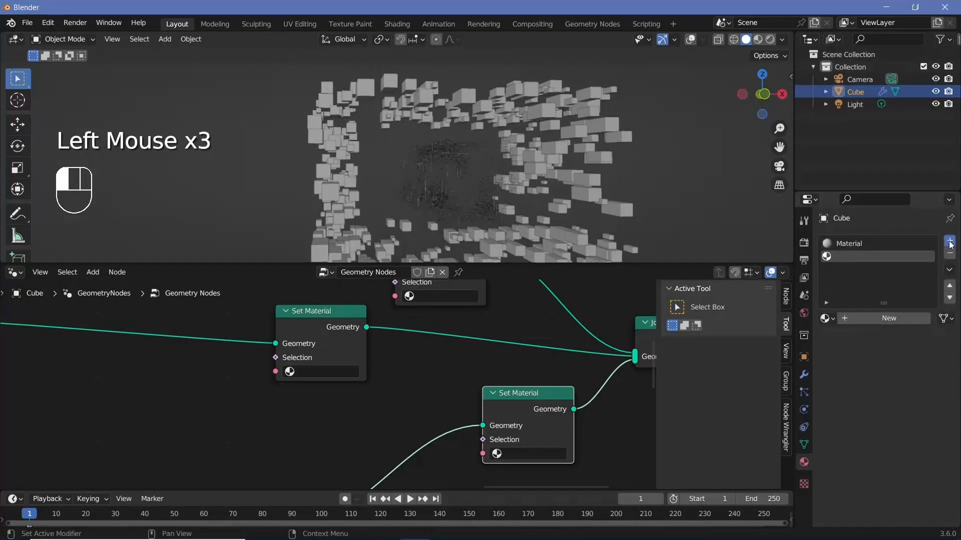
click(871, 258)
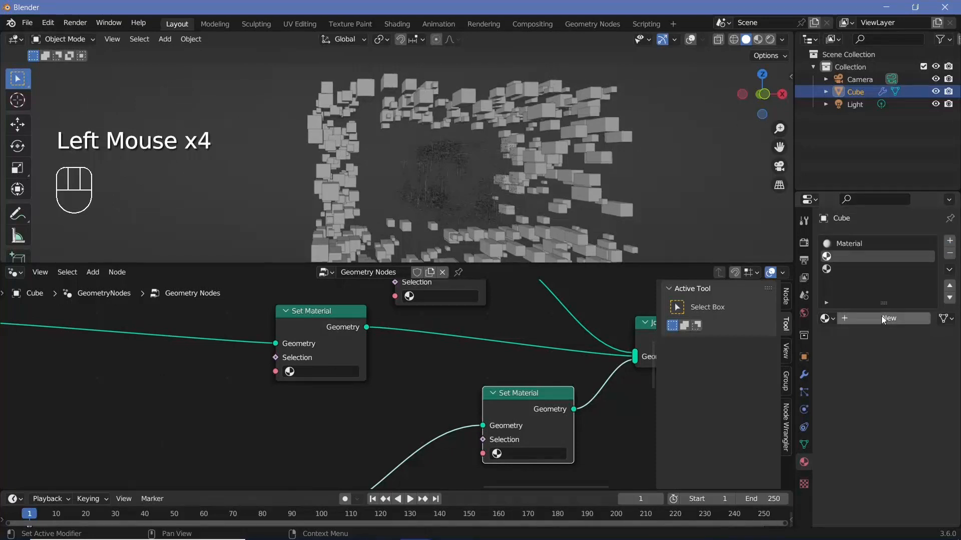
click(881, 317)
click(860, 270)
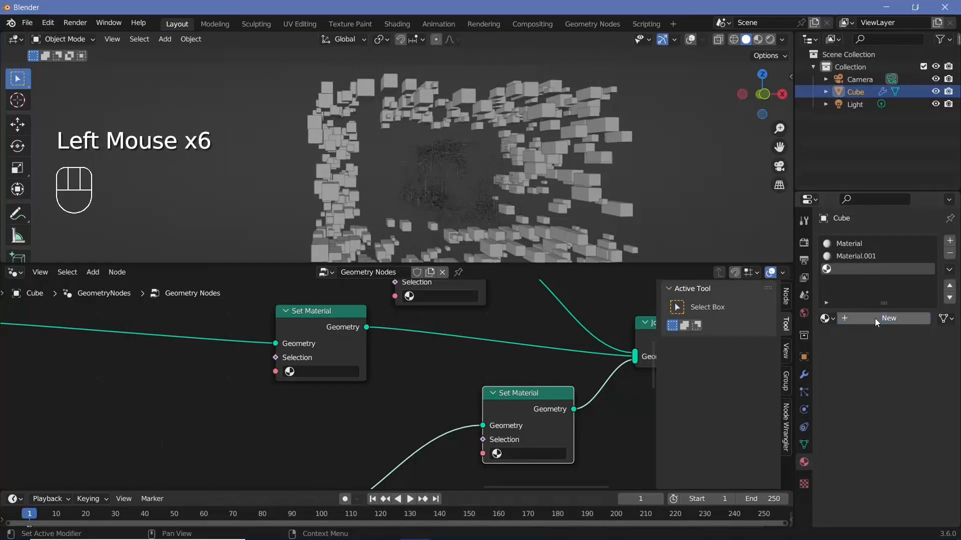
click(861, 264)
click(851, 245)
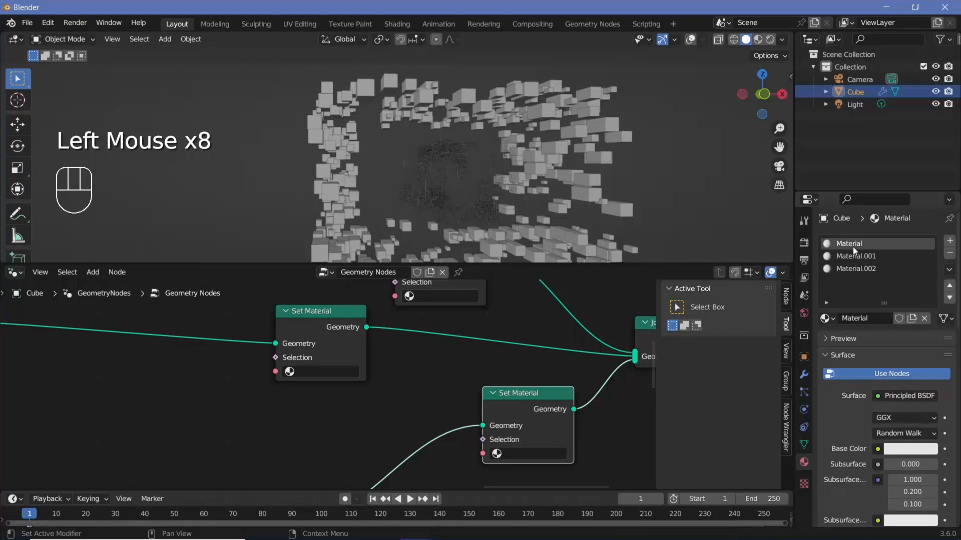
Step: Rename the cube's three materials, in slot order, to Lines, Spheres and Cuboids
click(872, 317)
key(shift)
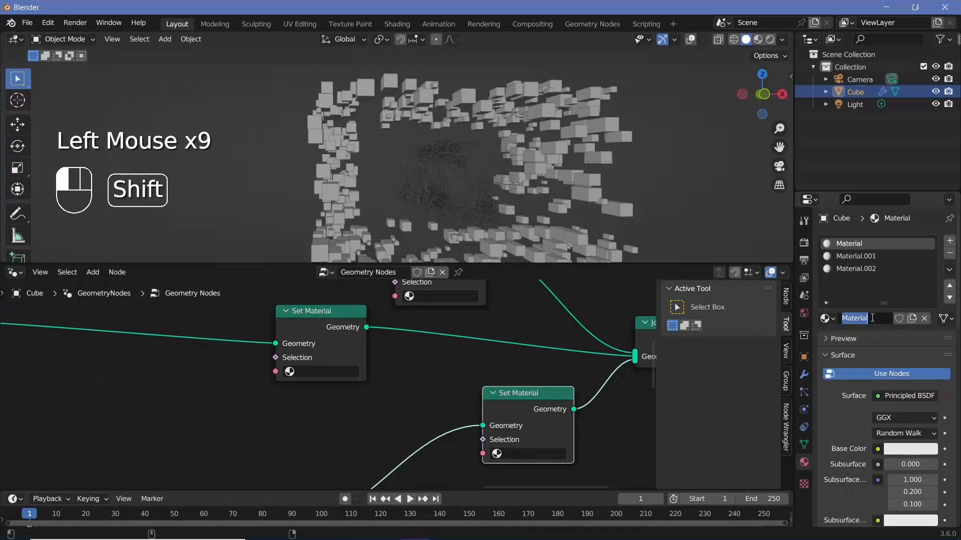
text(Lines)
key(Return)
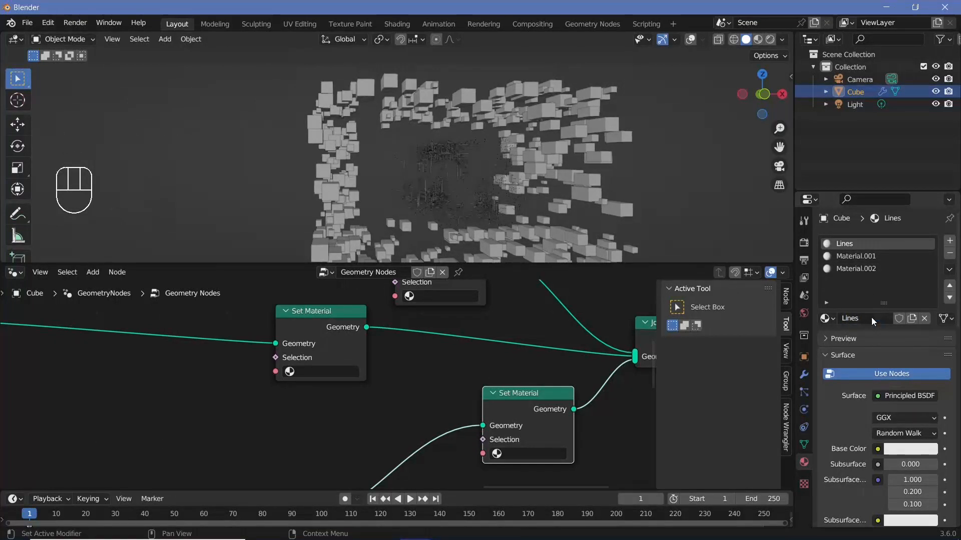
click(857, 256)
double_click(855, 319)
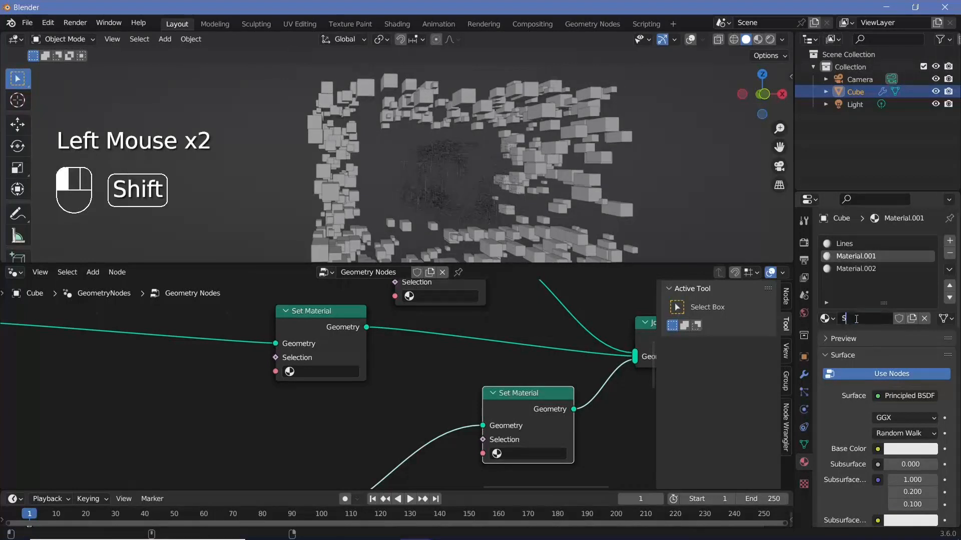
text(Spheres)
key(Return)
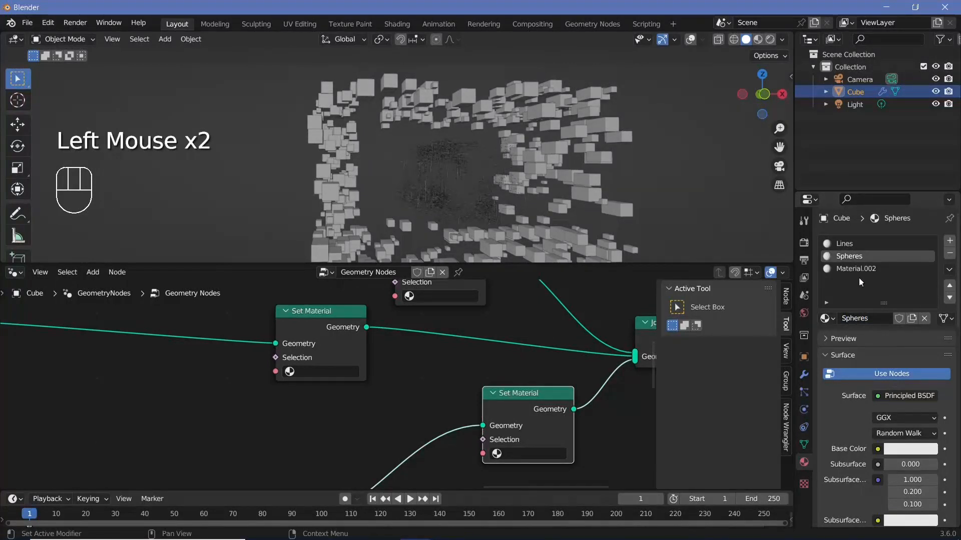
click(860, 269)
double_click(860, 317)
text(Cu)
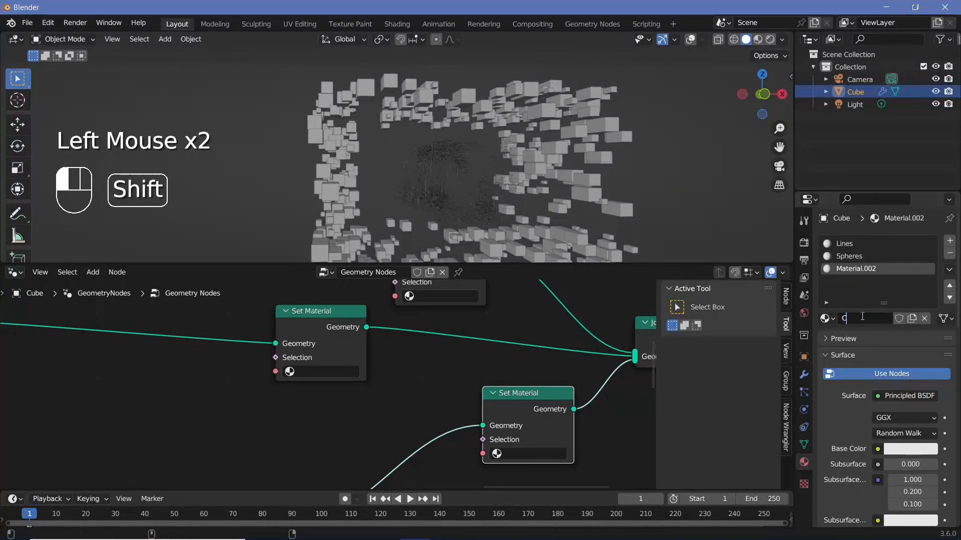
key(Return)
Step: Shift the uppermost Set Material node slightly and assign it the Spheres material
middle_drag(562, 380, 618, 460)
drag(508, 323, 494, 304)
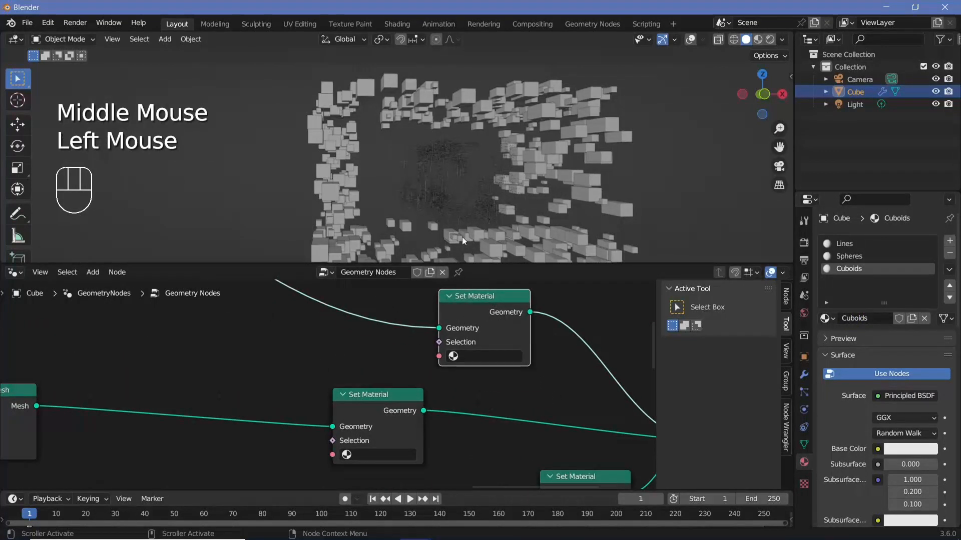
double_click(485, 355)
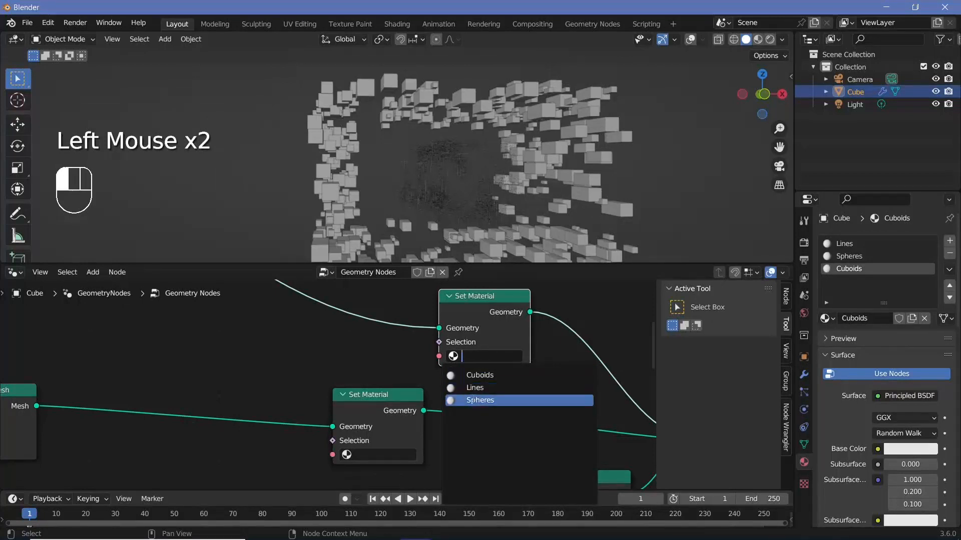
click(480, 400)
Step: Assign the Lines material to the middle Set Material node, which follows Curve to Mesh
middle_drag(386, 423, 496, 380)
click(497, 381)
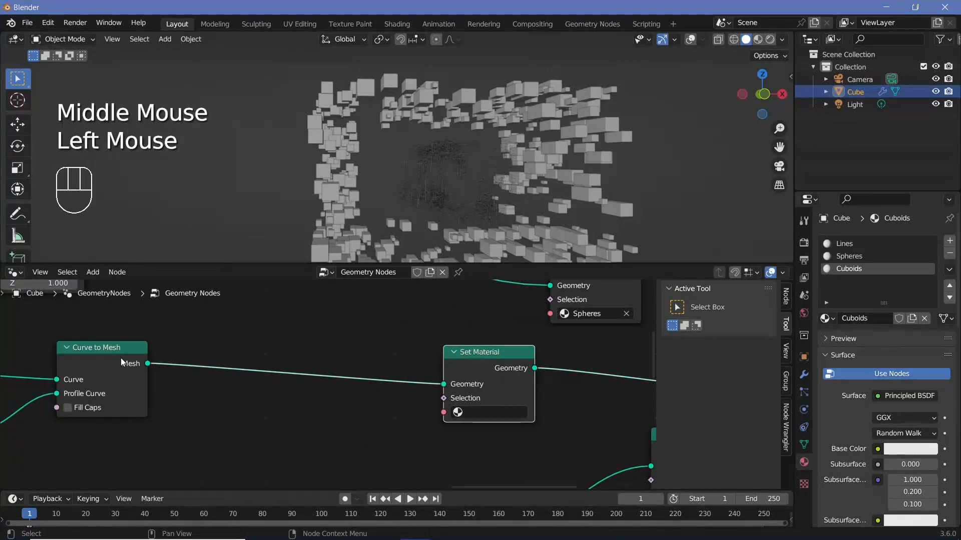
double_click(475, 419)
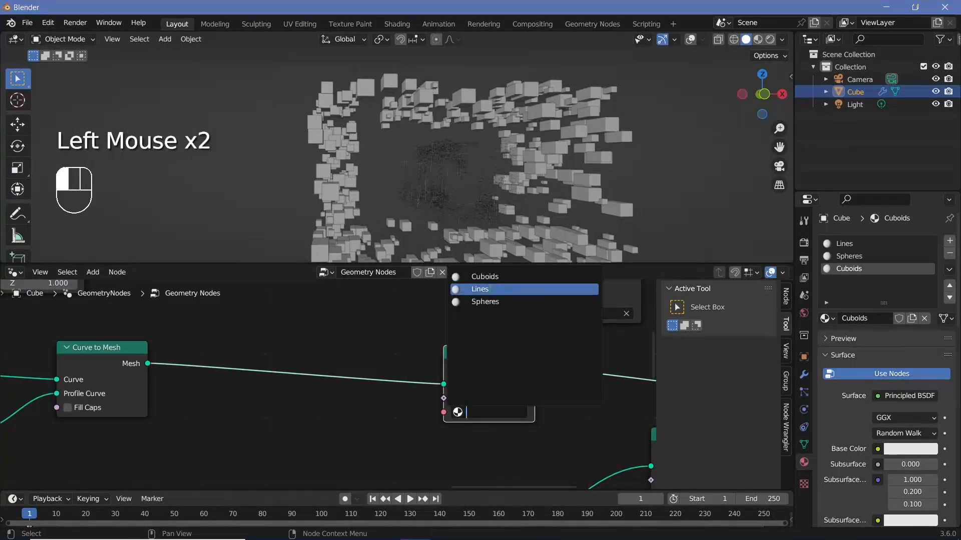
click(502, 293)
Step: Assign the Cuboids material to the lowest Set Material node, fed by Instance on Points
middle_drag(593, 434, 427, 309)
middle_drag(346, 383, 425, 325)
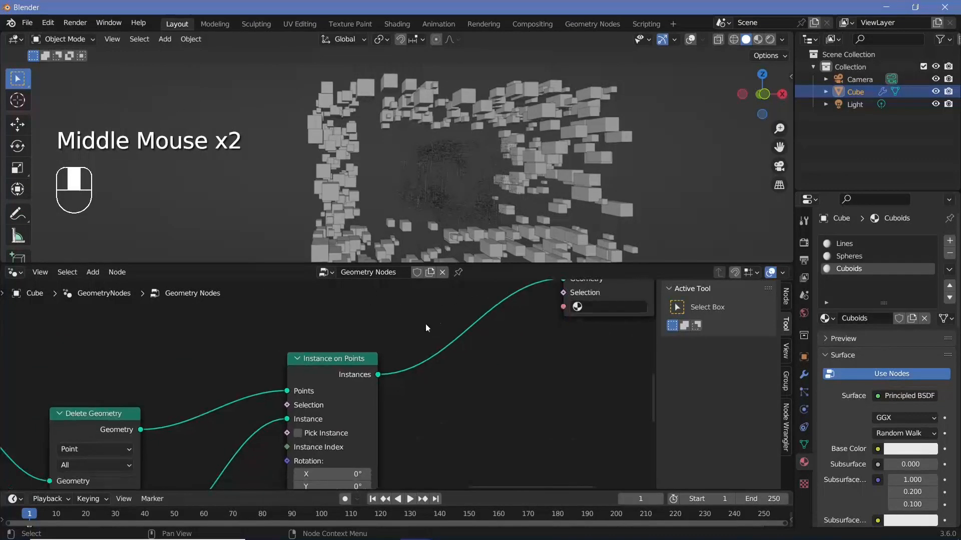
middle_drag(317, 401, 234, 450)
click(521, 356)
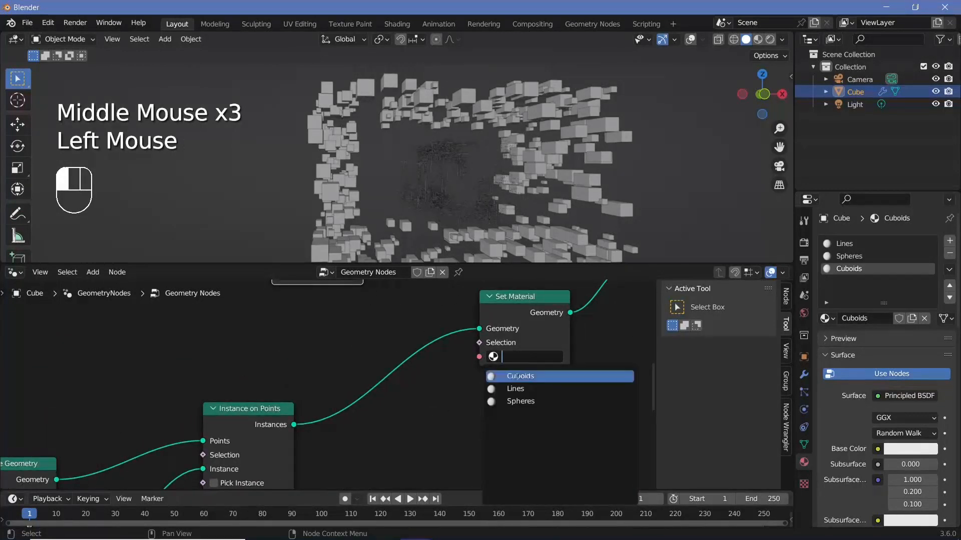
click(521, 376)
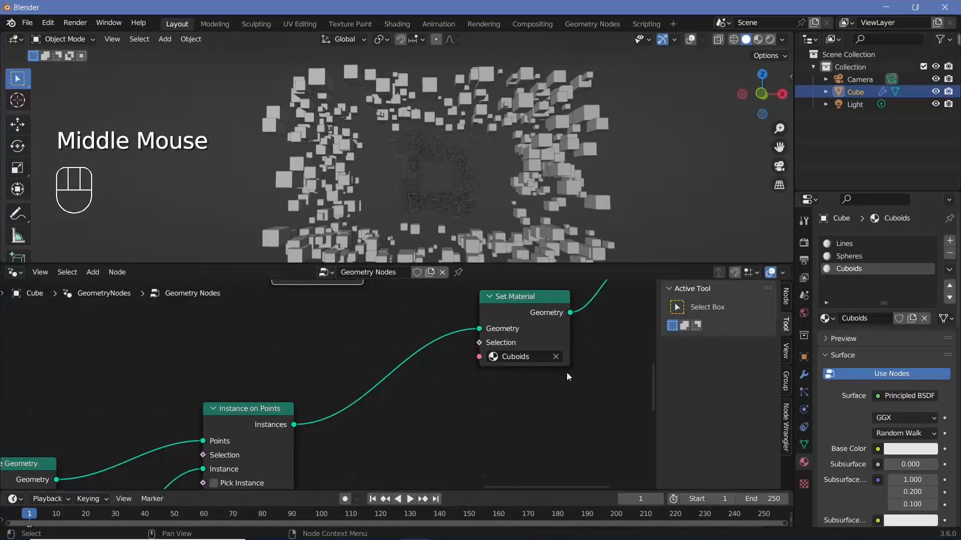
Step: Change the node editor to the Shader Editor and switch the 3D viewport to rendered shading
click(16, 277)
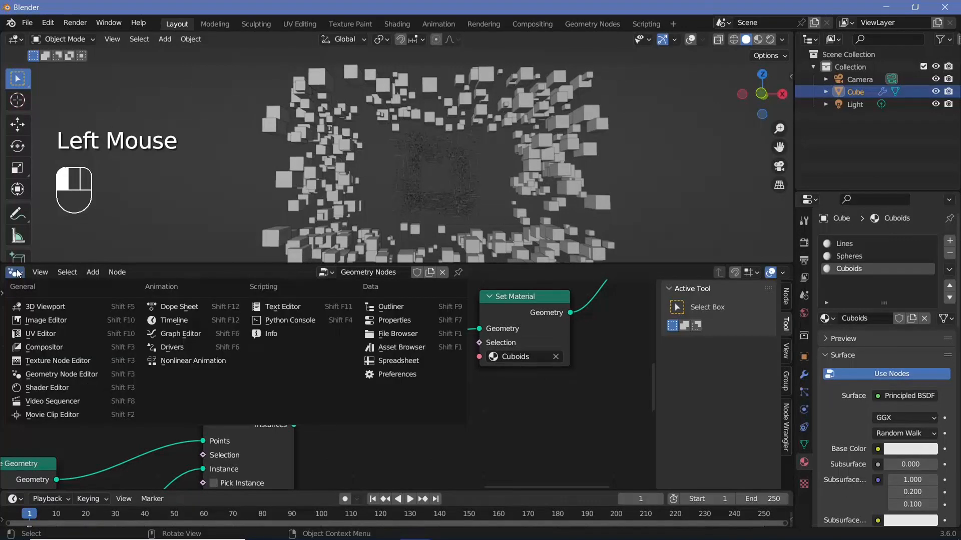
click(30, 387)
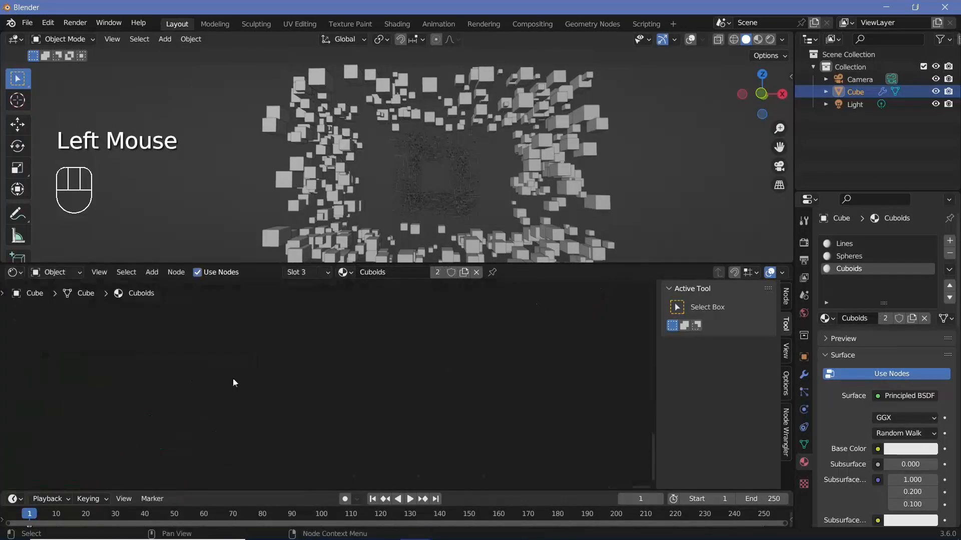
click(770, 40)
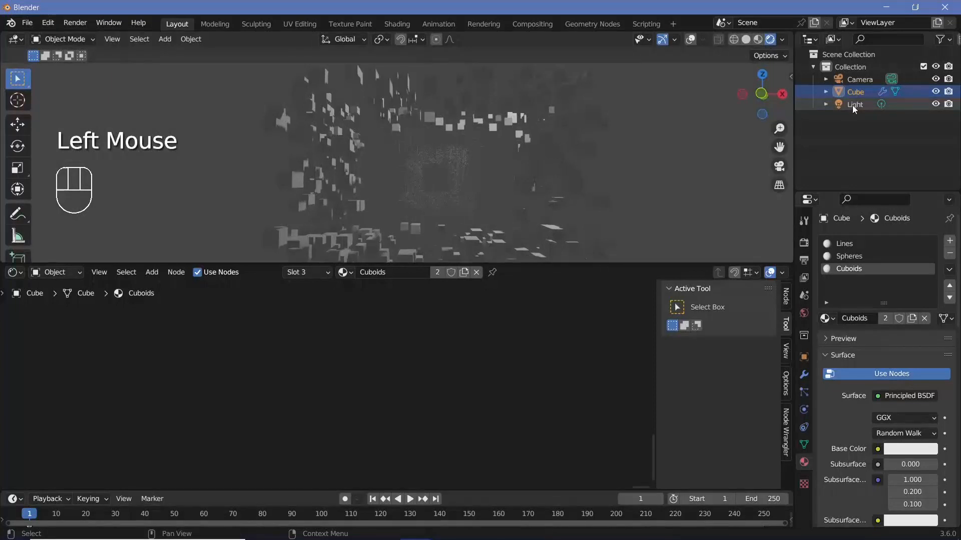
Step: Delete the scene's light and enable Bloom and Screen Space Reflections for the Eevee render
click(854, 106)
key(Delete)
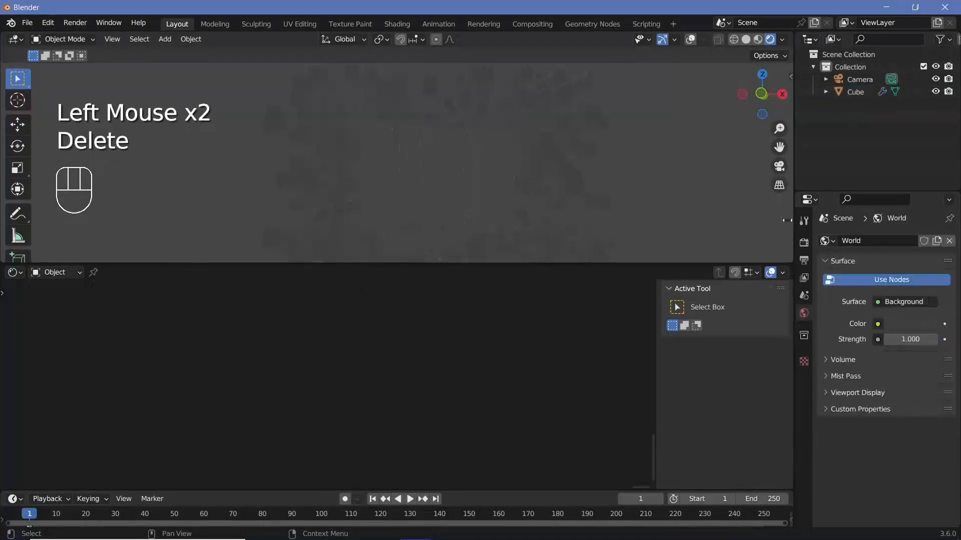
click(801, 244)
click(835, 345)
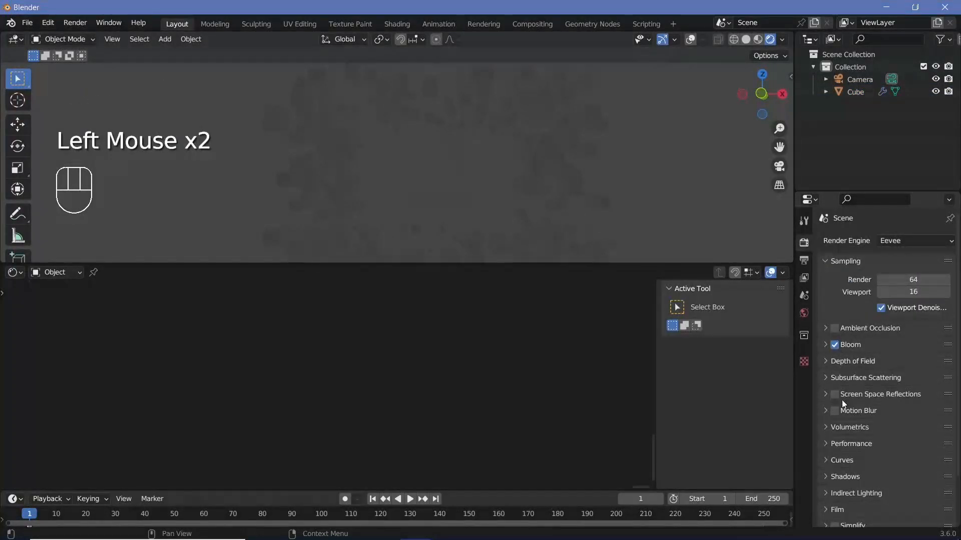
click(834, 394)
Step: Select the cube's Lines material and delete its Principled BSDF node
click(560, 183)
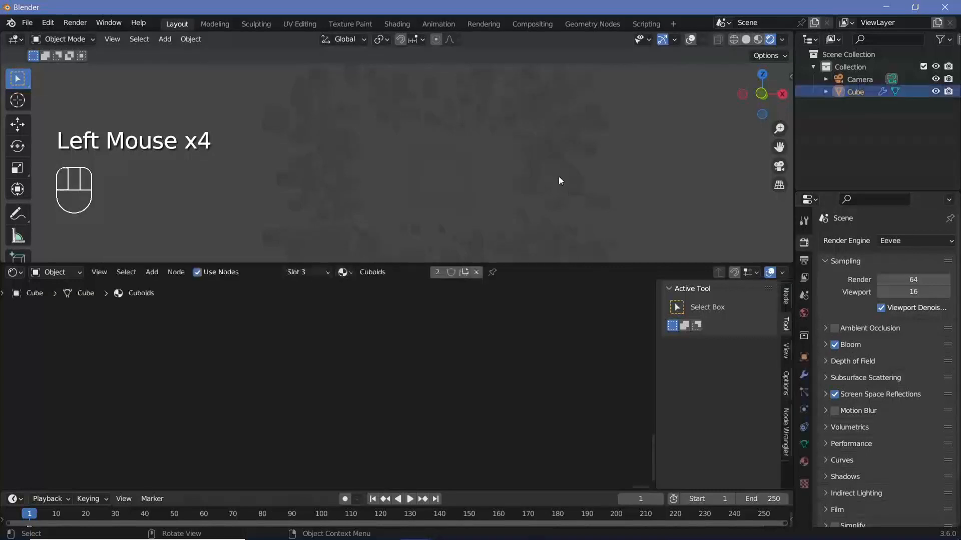
click(804, 460)
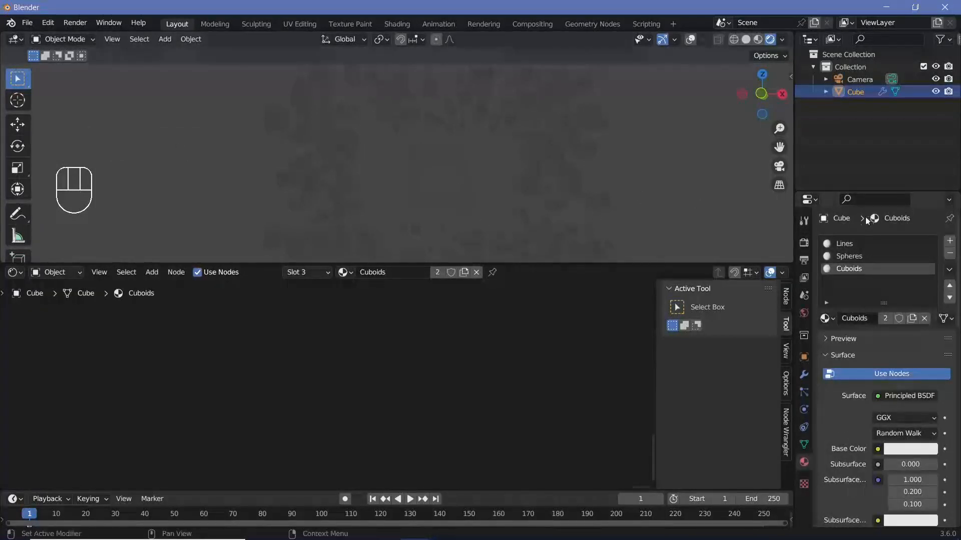
click(843, 243)
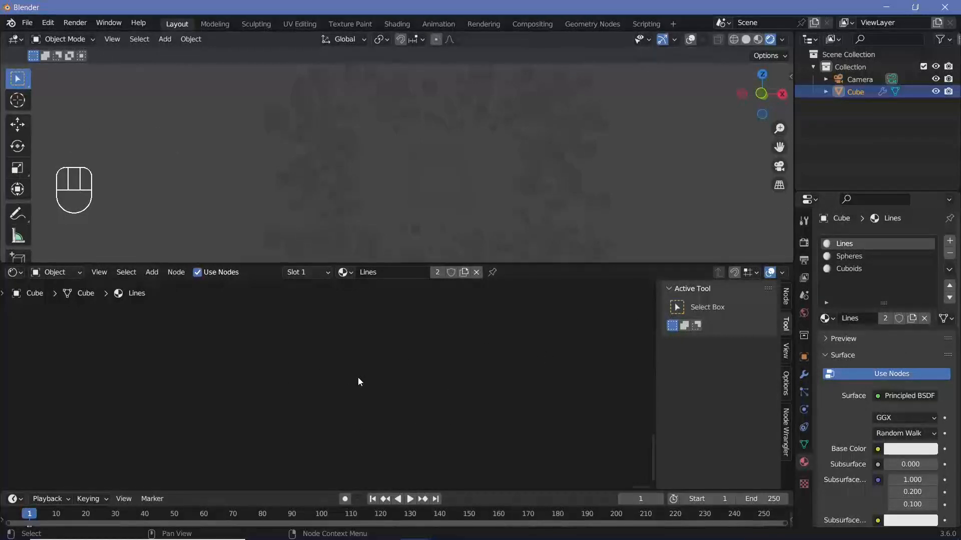
key(KP_Decimal)
middle_drag(414, 378, 347, 300)
middle_drag(347, 301, 404, 344)
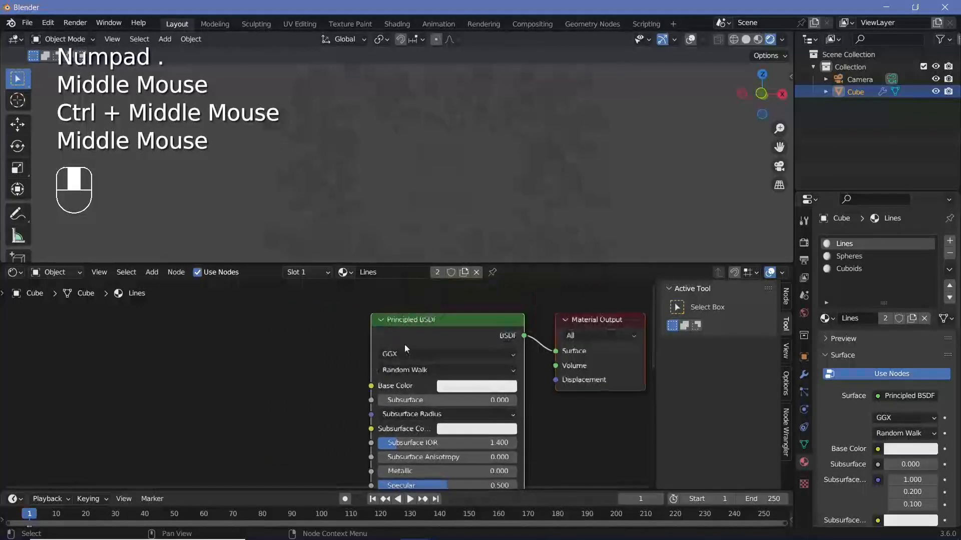
click(410, 324)
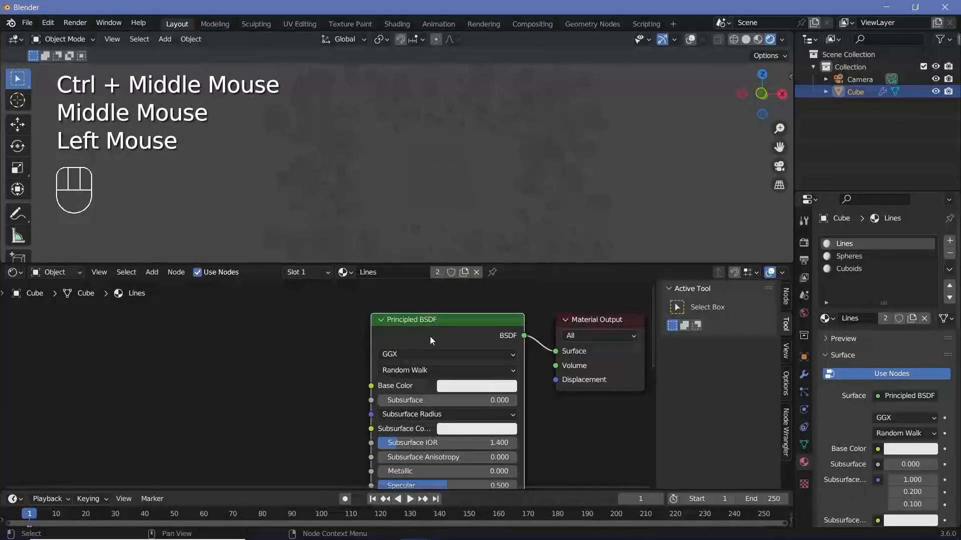
key(x)
Step: Add an Emission node and connect its output to the Material Output's Surface input
key(shift+a)
click(418, 388)
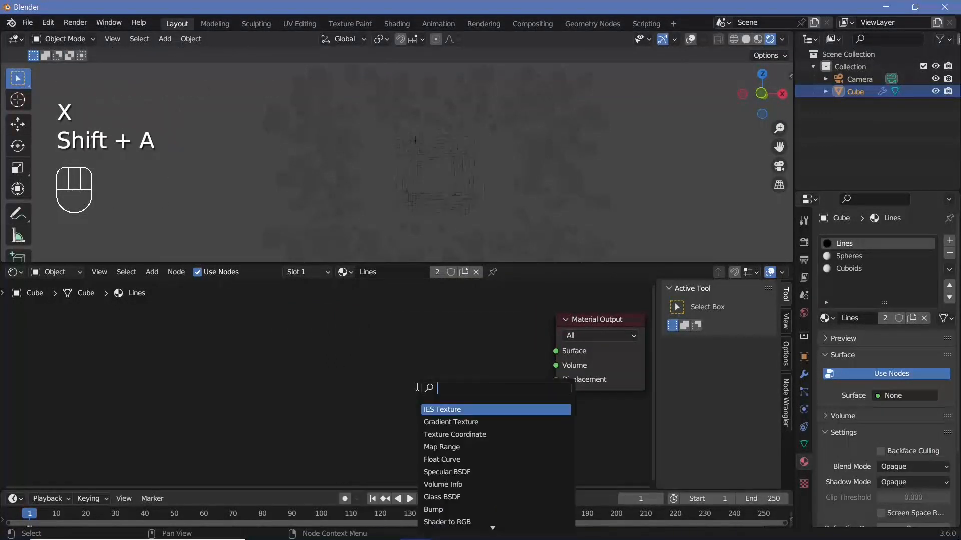
text(emiss)
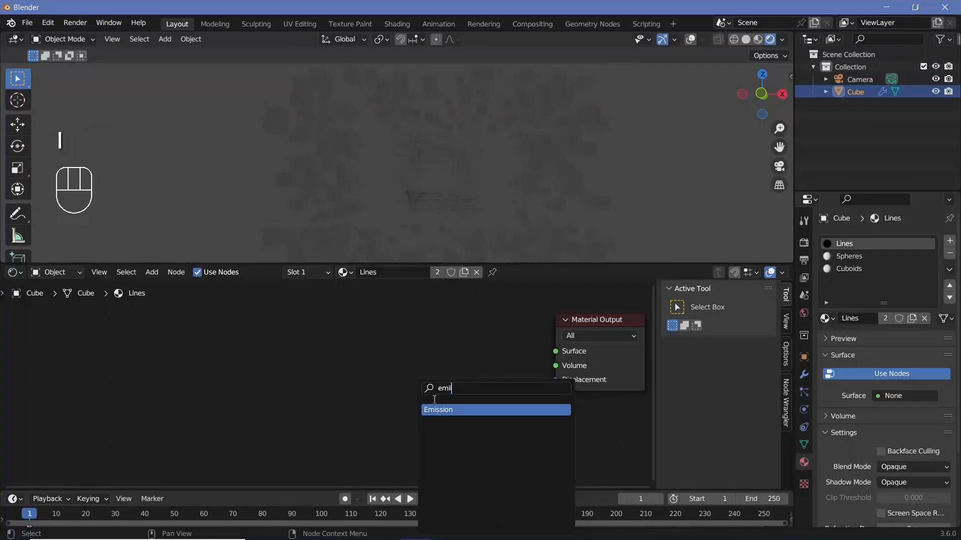
key(Return)
drag(471, 366, 555, 351)
Step: Give the Emission node a cyan colour with hue 0.500 and saturation 0.914, and set its strength to 10
click(448, 381)
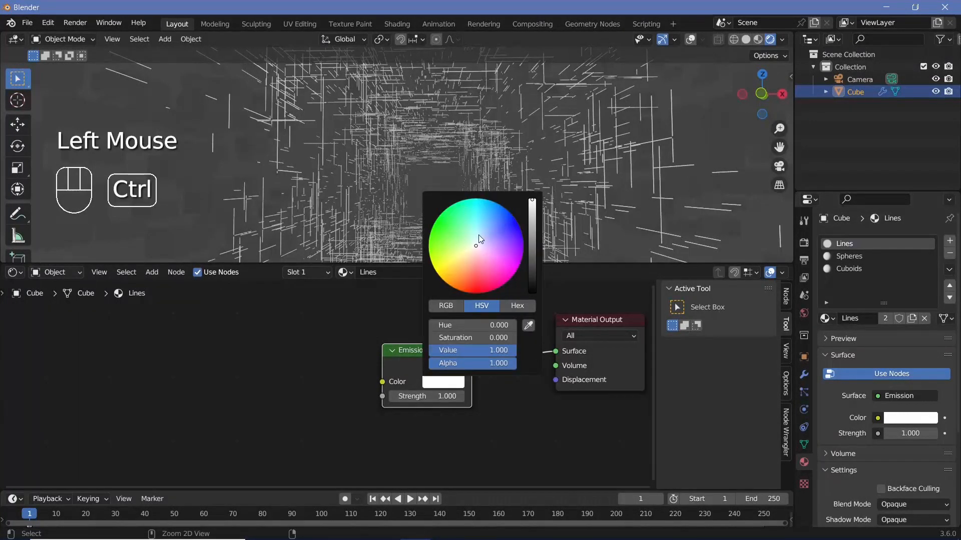
ctrl+drag(478, 238, 475, 214)
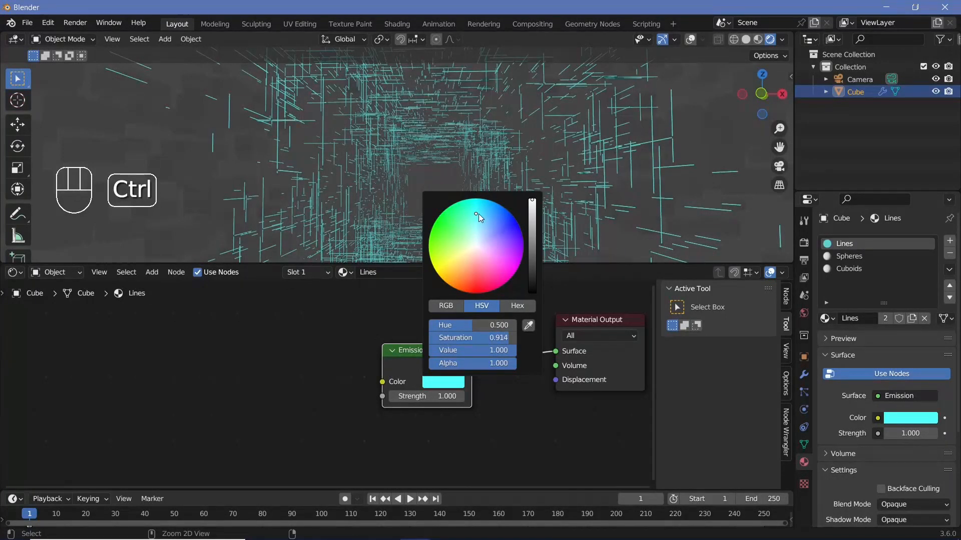
click(441, 395)
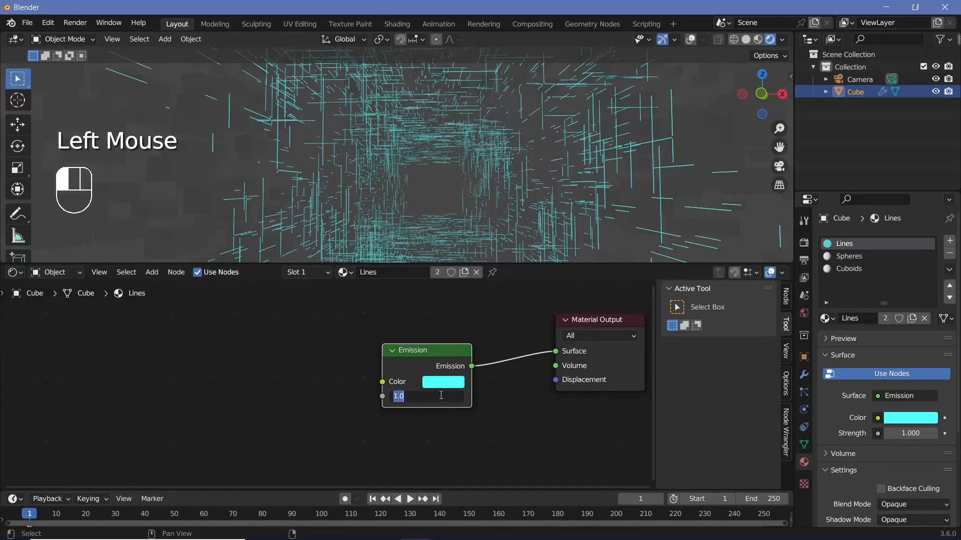
text(10)
key(Return)
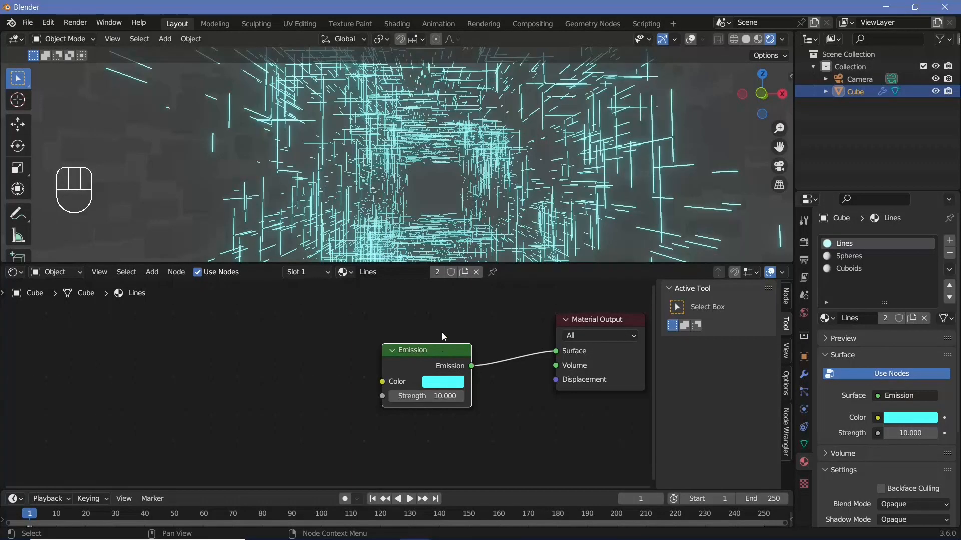
Step: Move the Emission node away from Material Output and insert a Mix Shader node on the link between them
drag(436, 352, 297, 352)
middle_drag(389, 376, 393, 364)
key(shift+a)
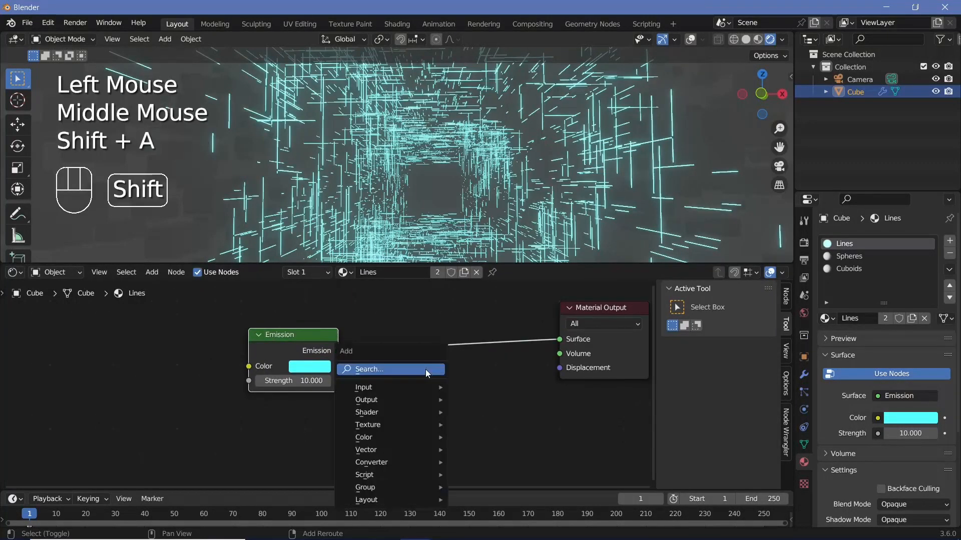
click(407, 369)
text(mix shader)
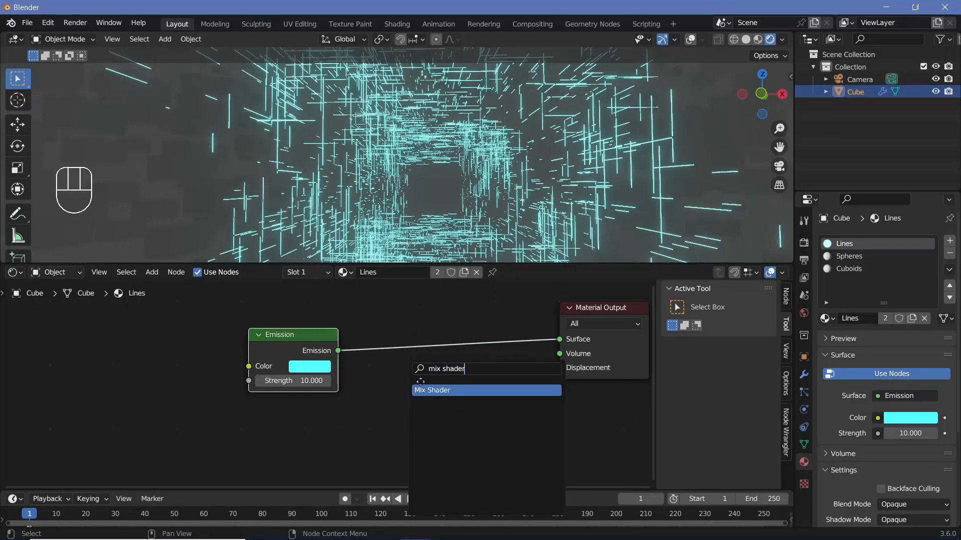
key(Return)
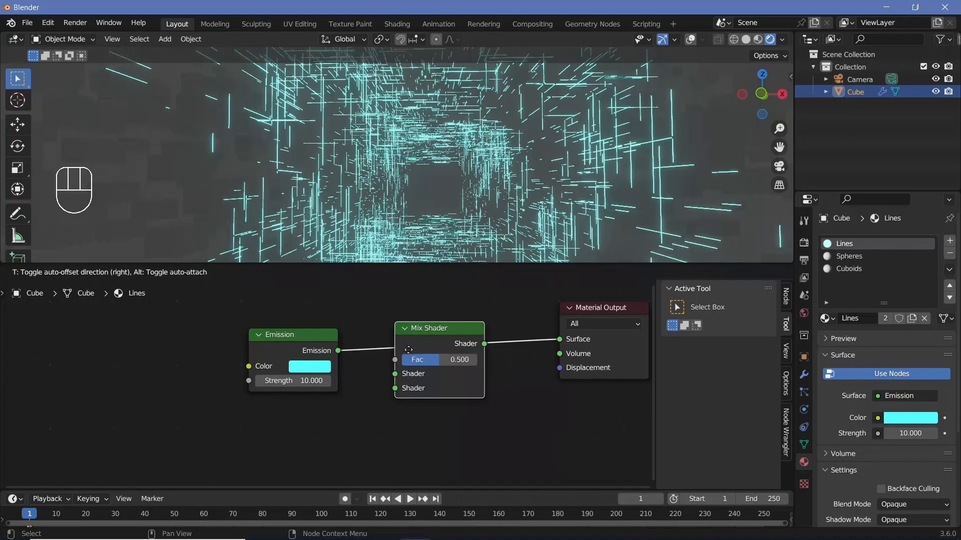
click(439, 339)
Step: Add a Transparent BSDF node, connect it to the Mix Shader's second shader input and set Fac to 0.840
shift+middle_drag(343, 415, 374, 389)
key(shift+a)
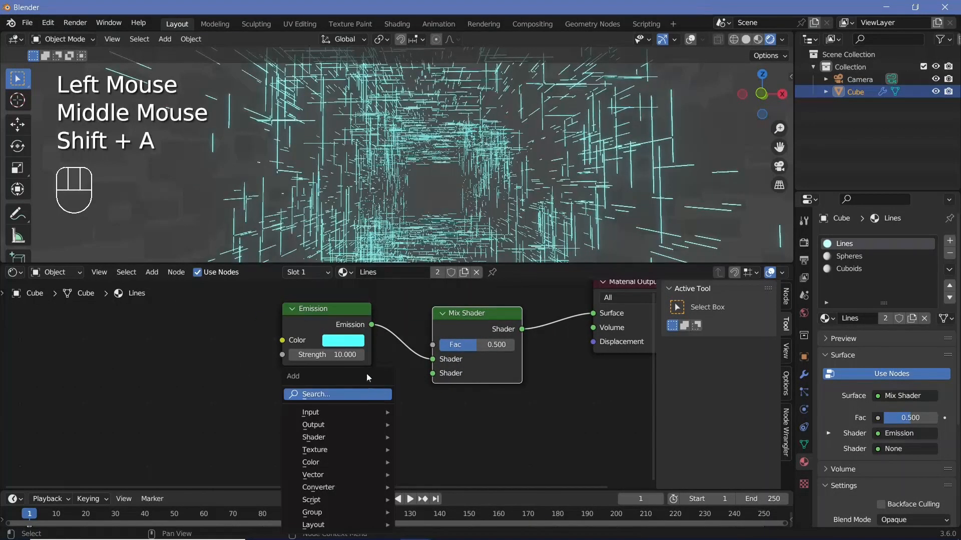
click(352, 388)
text(transp)
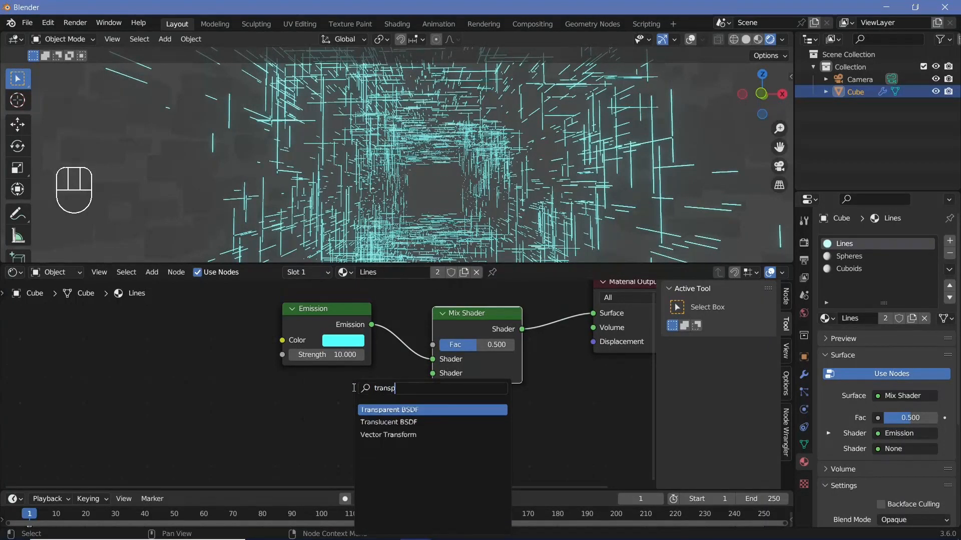
click(365, 407)
drag(365, 401, 435, 374)
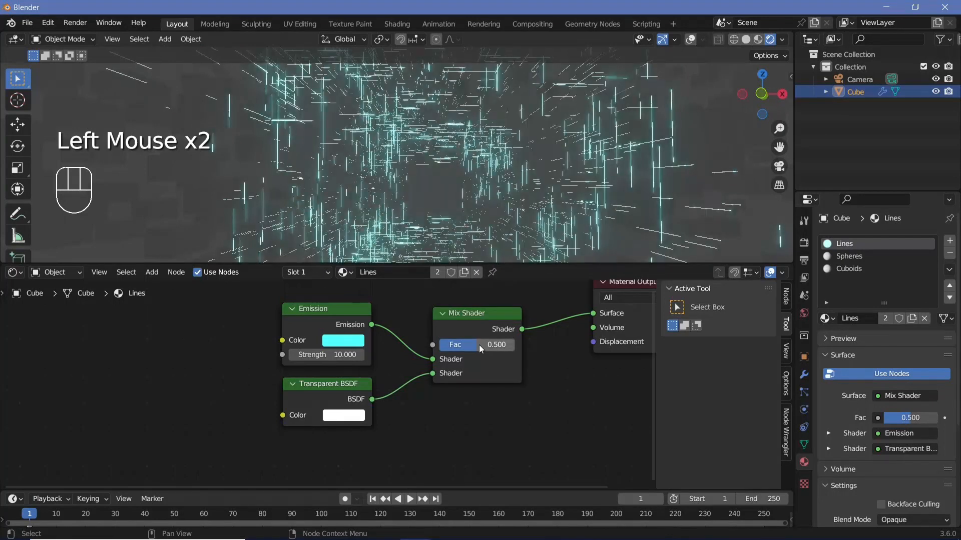
mouse_move(479, 344)
mouse_down()
mouse_move(466, 344)
mouse_move(504, 344)
mouse_move(447, 345)
mouse_move(498, 344)
mouse_up()
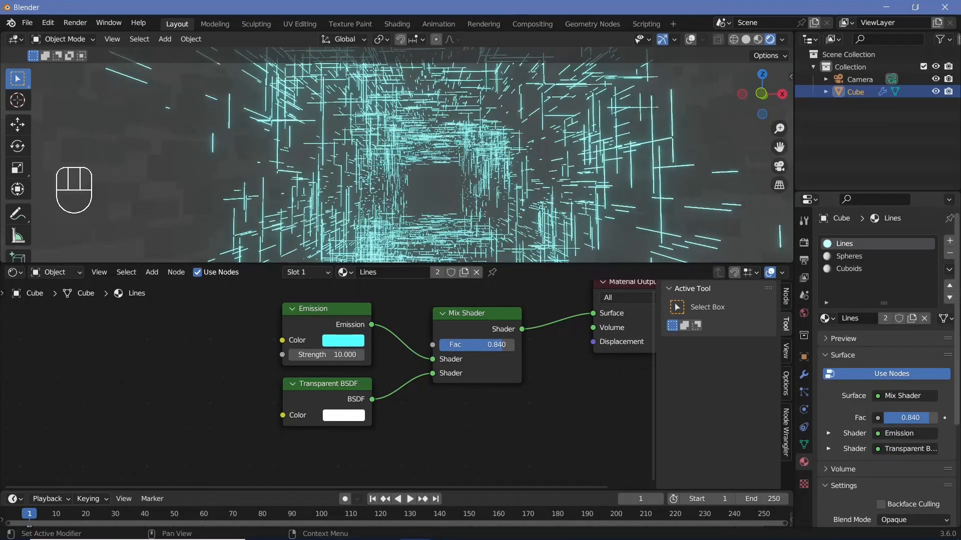
Step: Set the Blend Mode of the Lines material to Alpha Hashed
click(806, 466)
scroll(867, 332, down, 6)
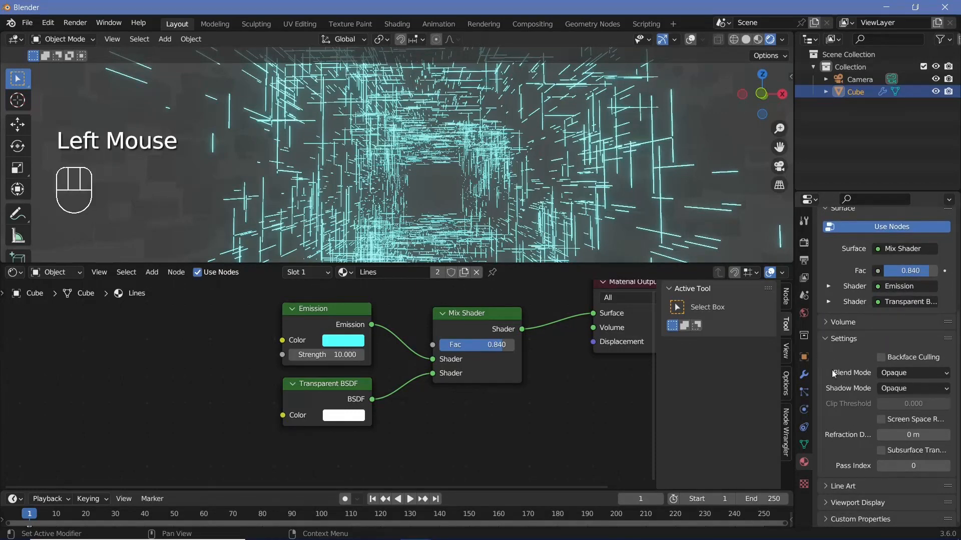
click(884, 373)
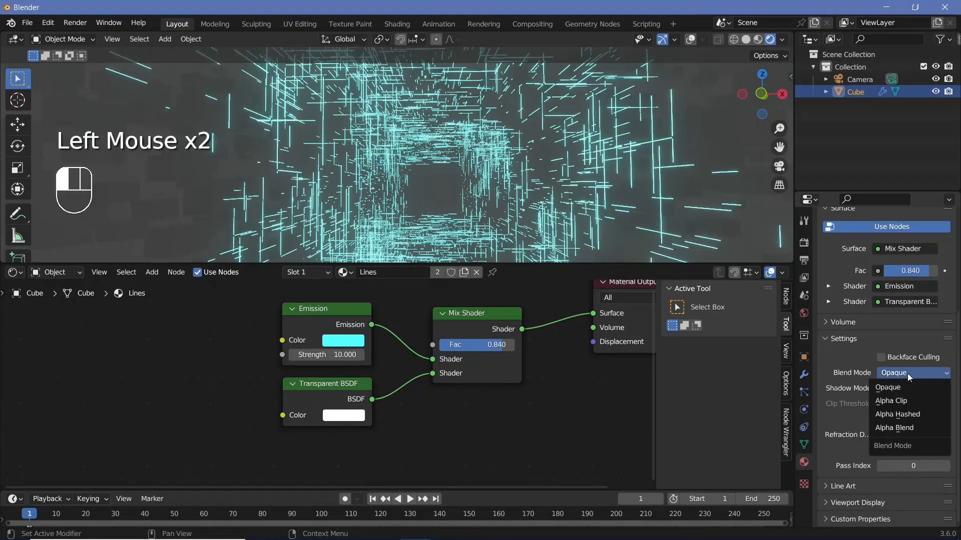
click(904, 413)
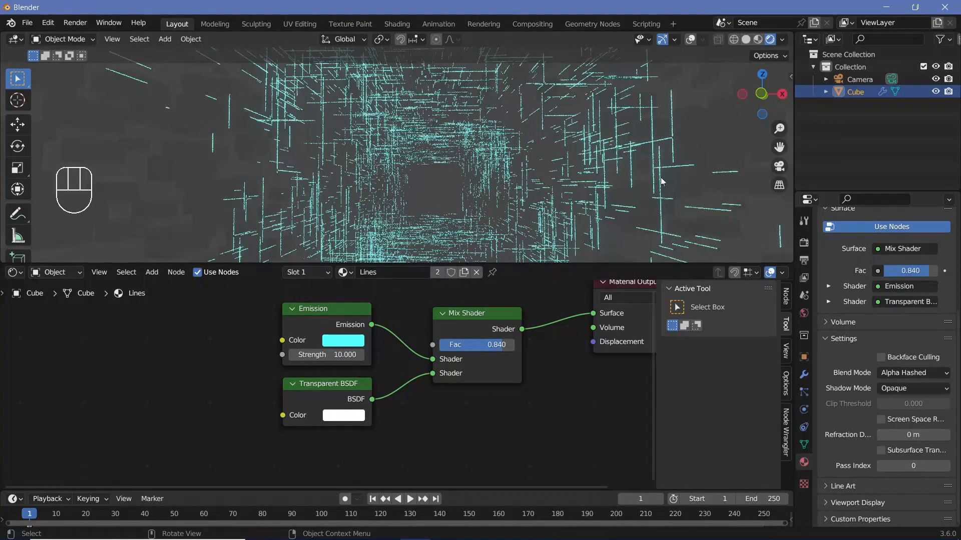
Step: Set the Mix Shader's Fac to 0.8 in the Lines material
drag(501, 345, 494, 344)
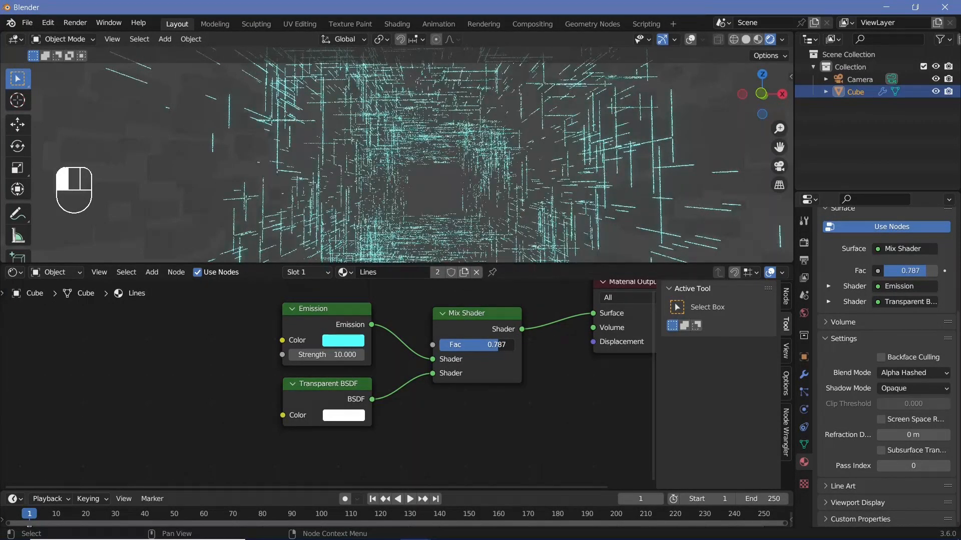
click(499, 345)
text(0.8)
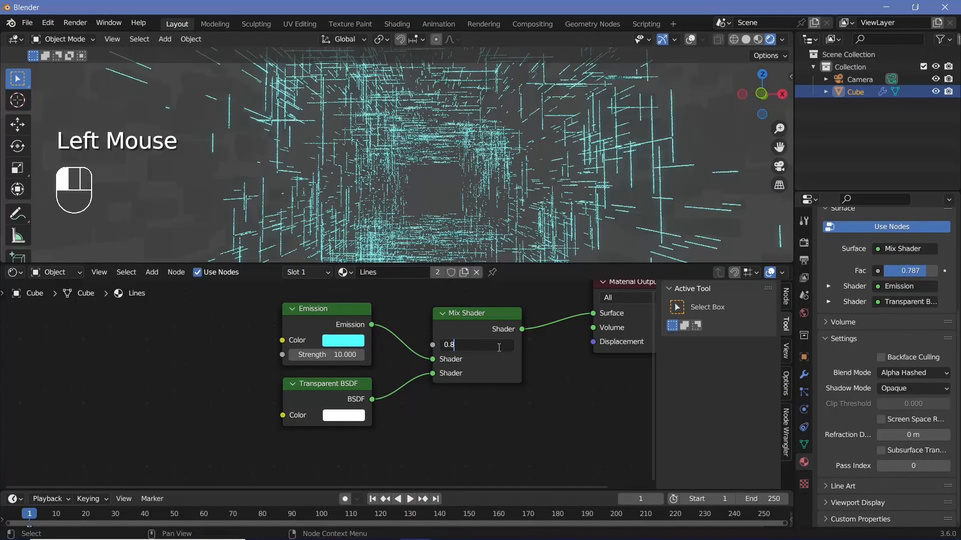
key(Return)
Step: Move the Emission, Transparent BSDF and Mix Shader nodes together farther away from Material Output
drag(212, 313, 453, 463)
drag(307, 386, 212, 395)
click(213, 398)
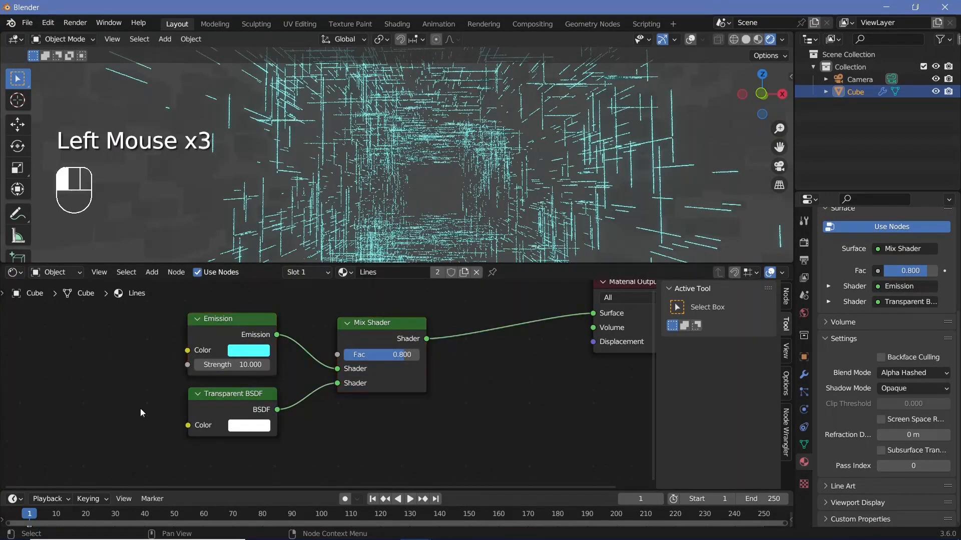
click(216, 406)
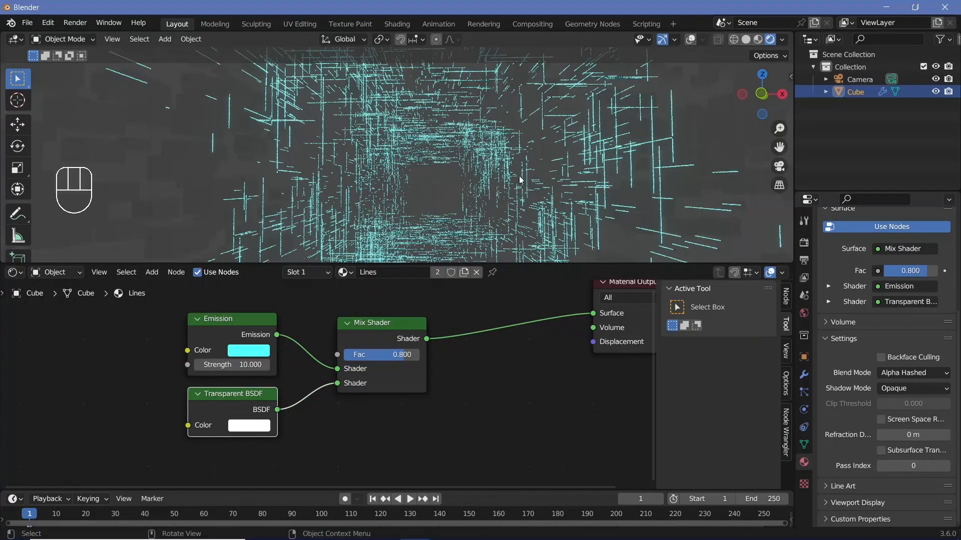
Step: Switch to the Spheres material and delete its Principled BSDF node
click(804, 462)
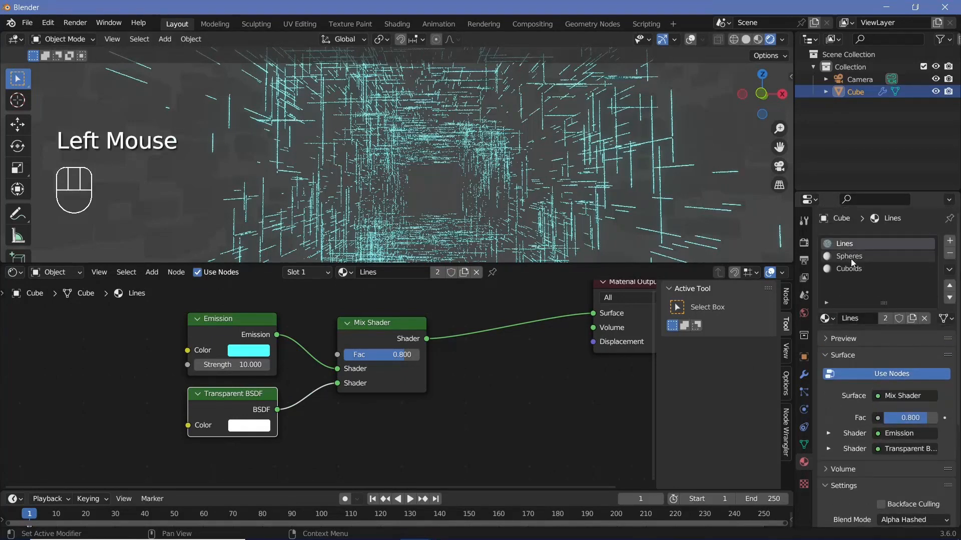
click(850, 257)
click(450, 298)
click(450, 297)
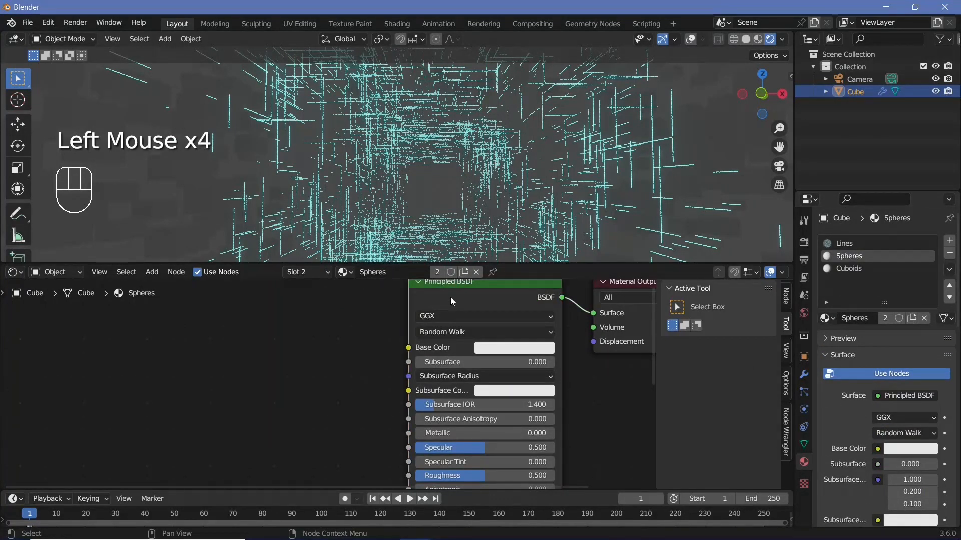
key(x)
Step: Add an Emission node to the Spheres material and connect it to the Material Output's Surface input
key(shift+a)
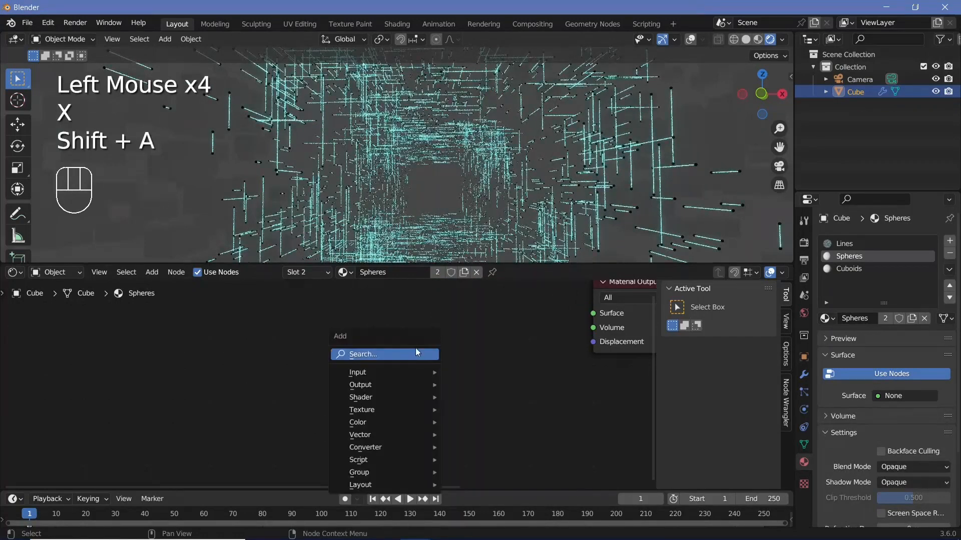
text(emis)
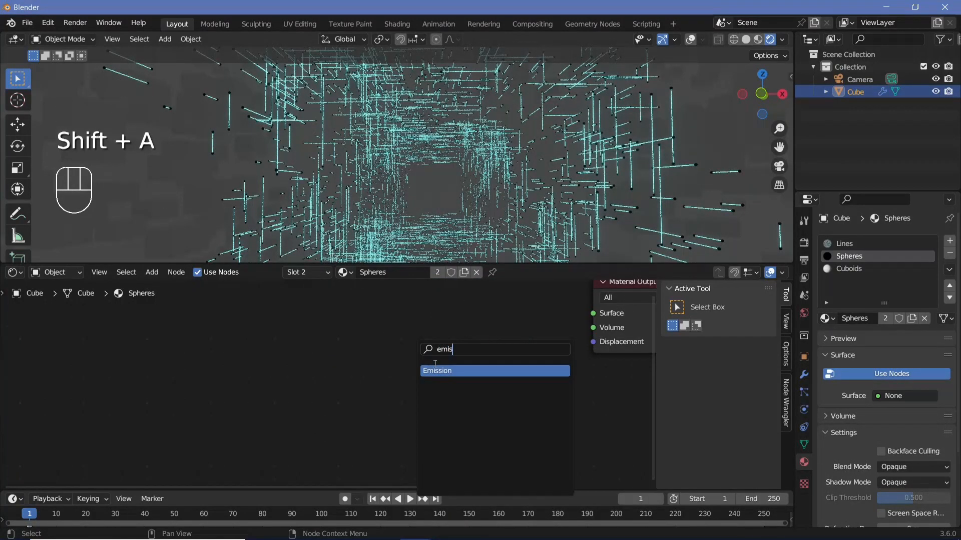
click(435, 370)
click(401, 339)
drag(413, 329, 593, 313)
Step: Give the Spheres material's Emission node a fully saturated cyan colour and set its strength to 100
double_click(384, 344)
ctrl+drag(425, 204, 416, 163)
double_click(364, 359)
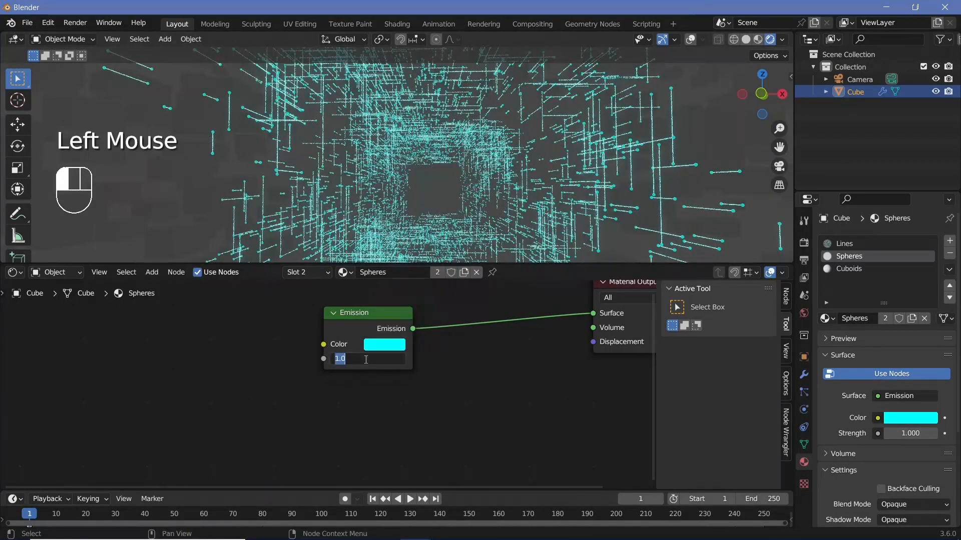
text(100)
key(Return)
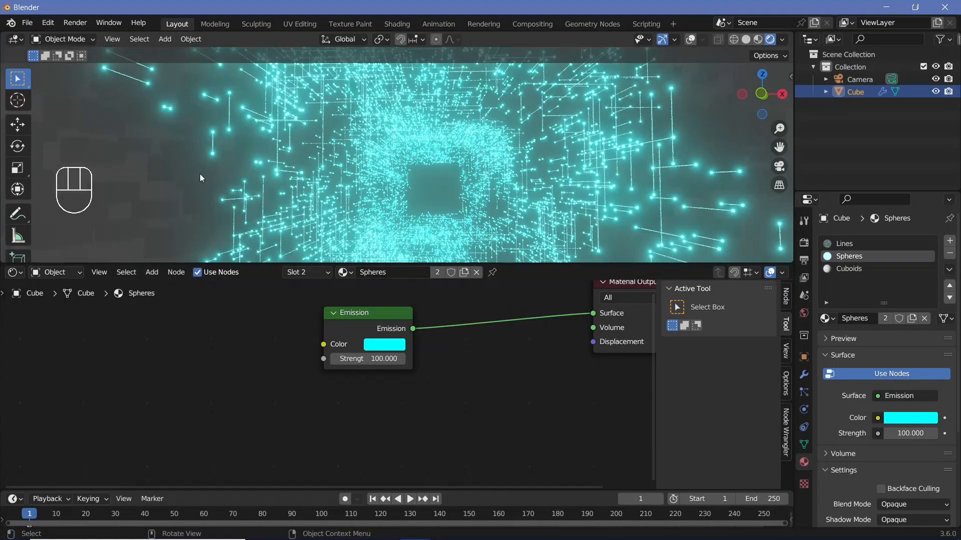
Step: In the render's Bloom settings, set the intensity to 0.02 and the clamp to 5
click(803, 242)
click(825, 349)
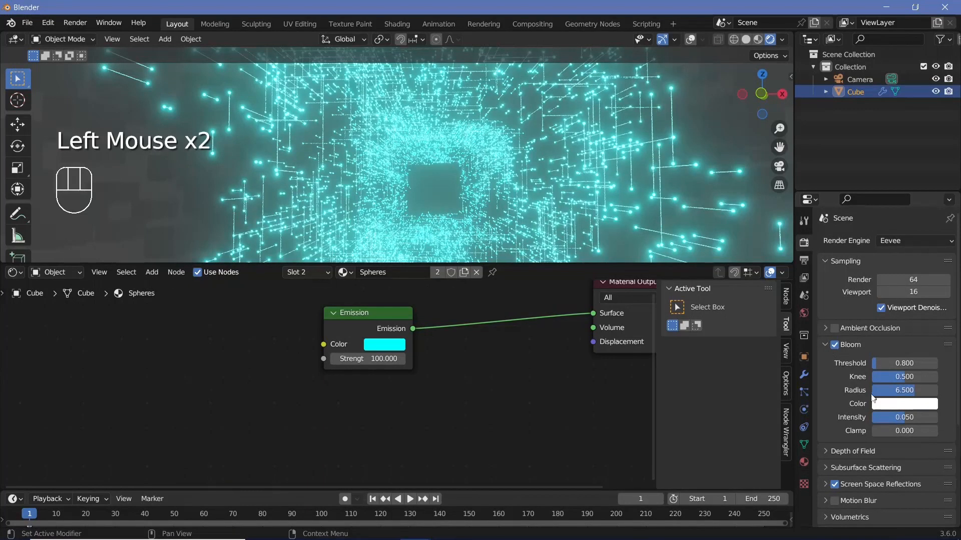
click(903, 418)
text(0.02)
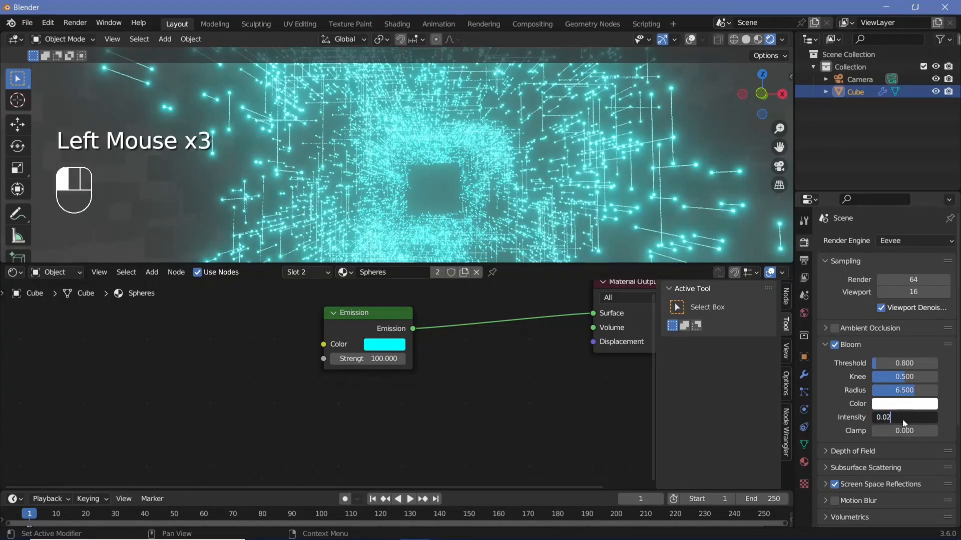
key(Return)
click(902, 430)
text(5)
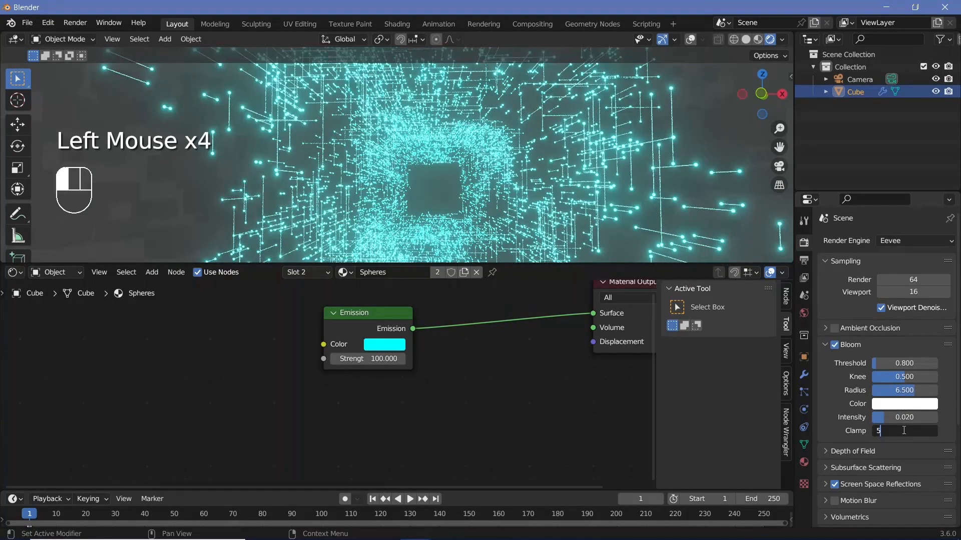
key(Return)
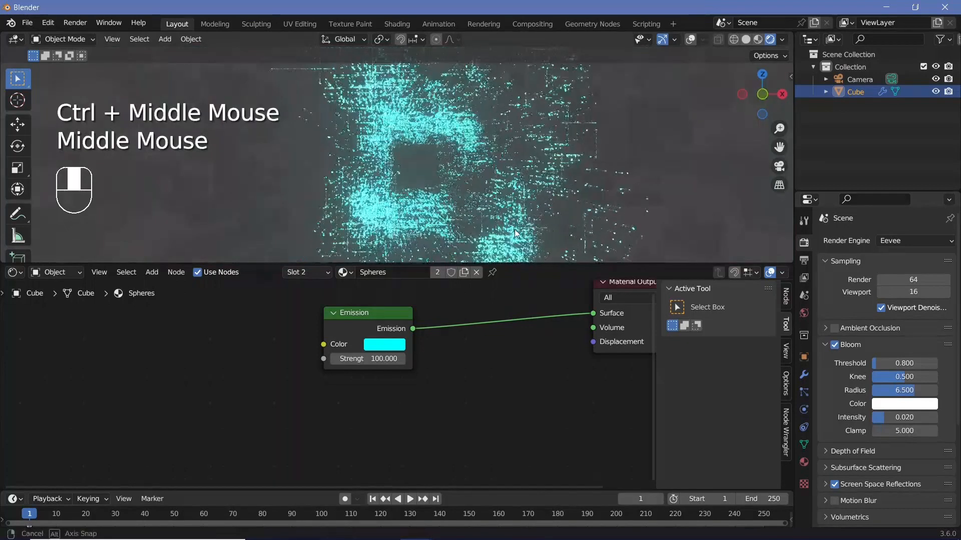
middle_drag(670, 175, 679, 173)
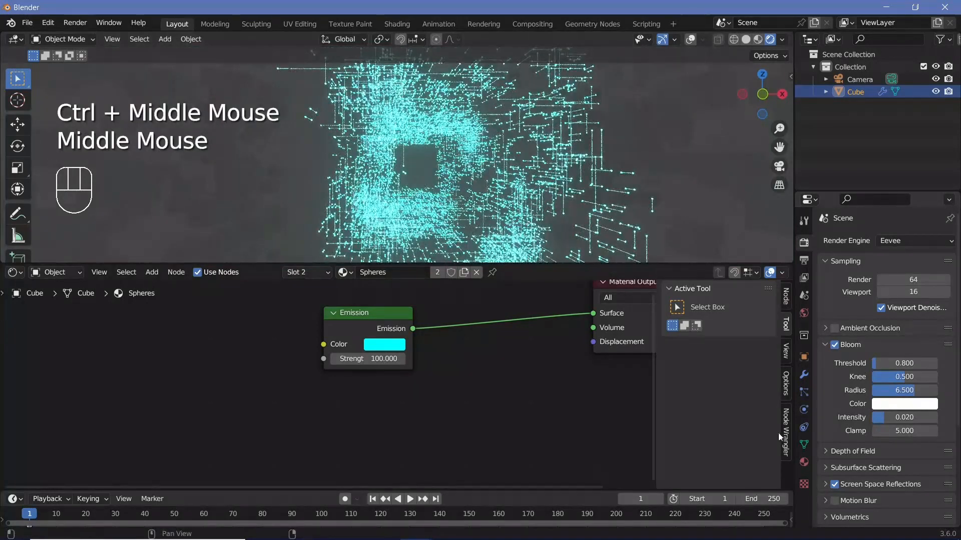
Step: Switch to the Cuboids material and move its Principled BSDF node away from Material Output
click(805, 459)
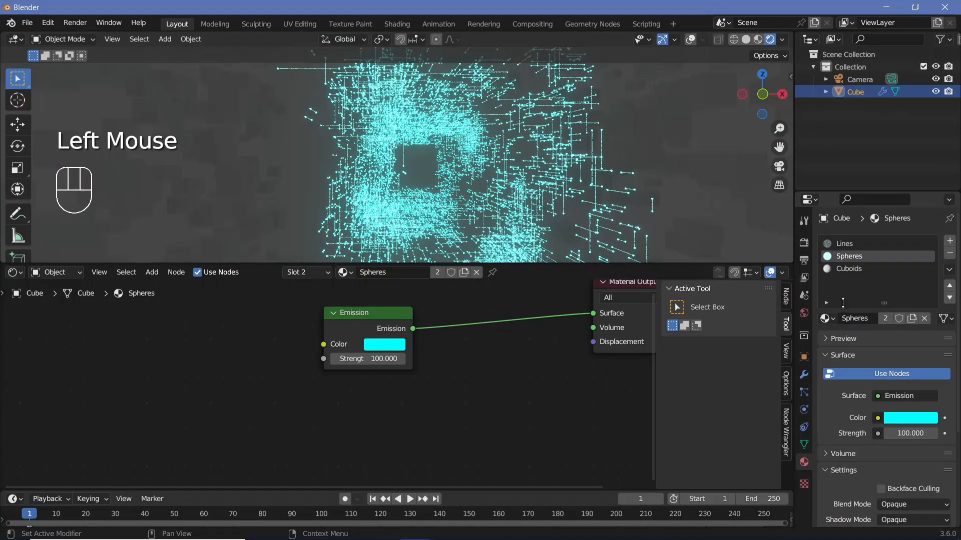
click(857, 269)
middle_drag(529, 365, 539, 375)
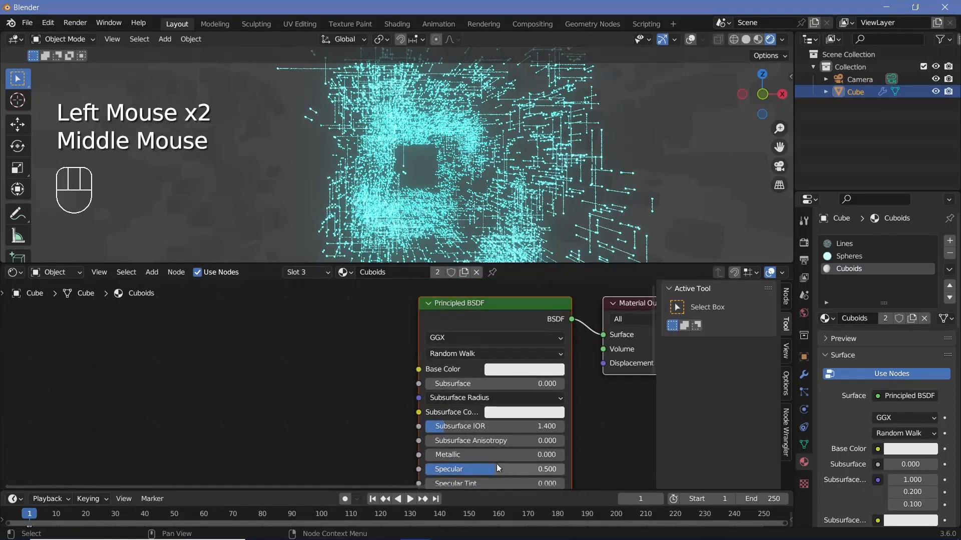
click(381, 333)
drag(468, 311, 251, 321)
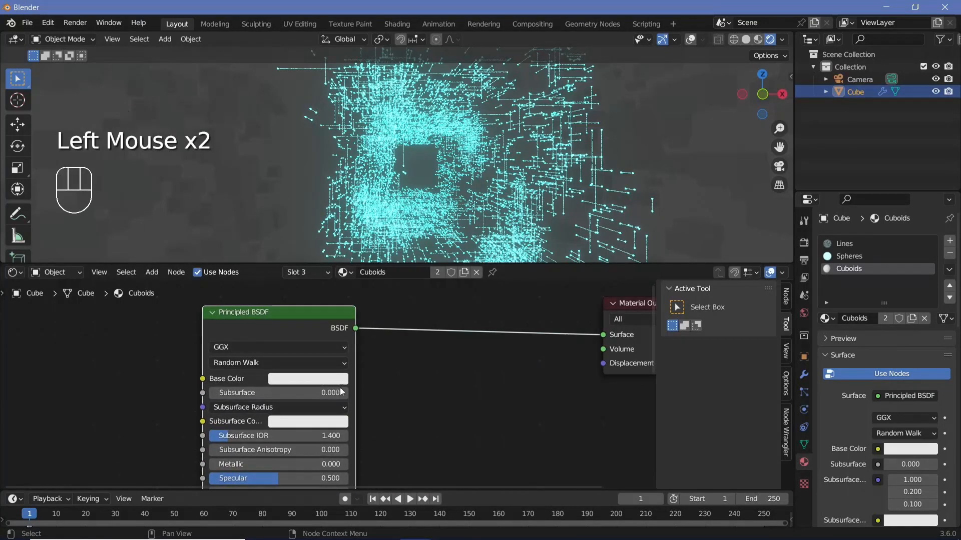
Step: Set the Cuboids material's Principled BSDF to Metallic 1 and Roughness 0.3
middle_drag(342, 392, 479, 337)
scroll(415, 400, up, 1)
drag(357, 410, 509, 412)
middle_drag(429, 486, 425, 424)
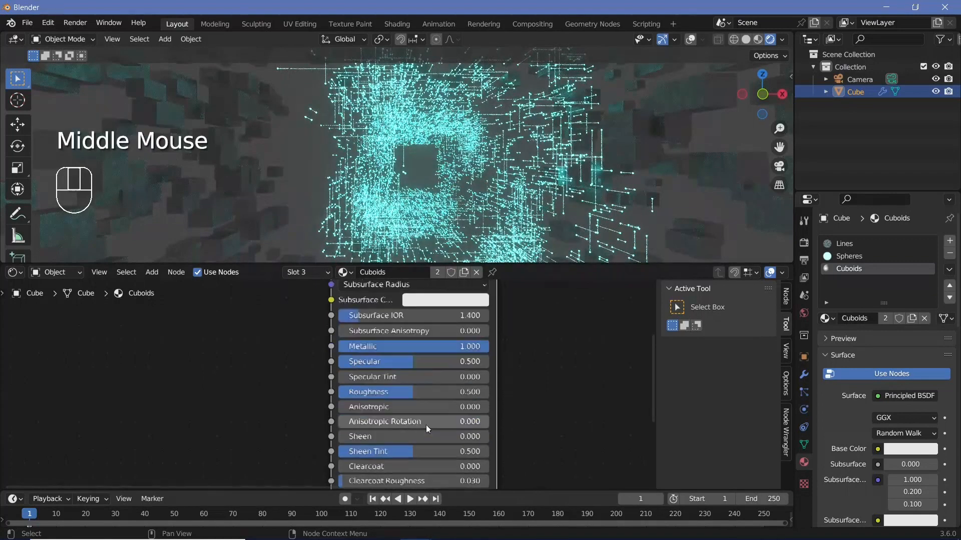
click(417, 392)
text(0.3)
key(Return)
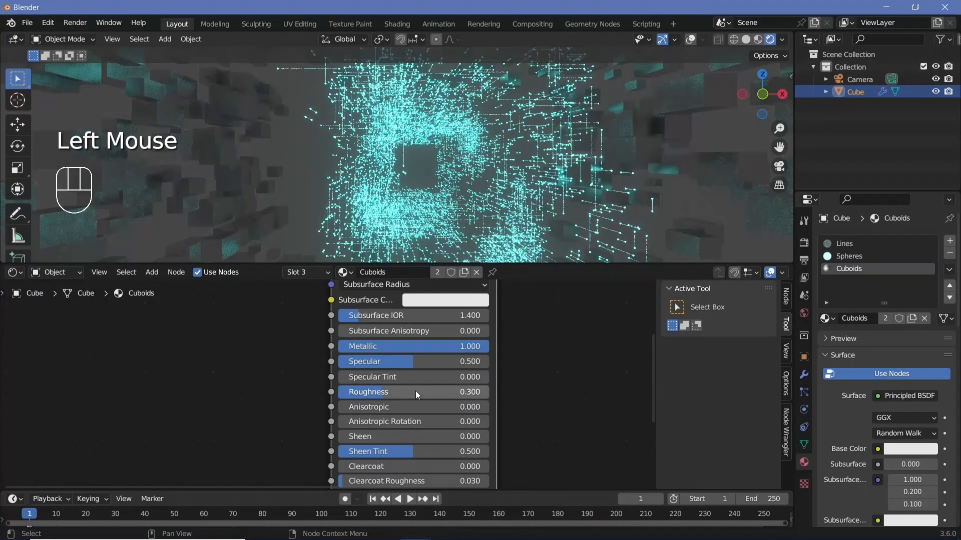
Step: Darken the Base Color of the Cuboids material's Principled BSDF to a grey with value 0.239
middle_drag(446, 300, 453, 412)
click(458, 367)
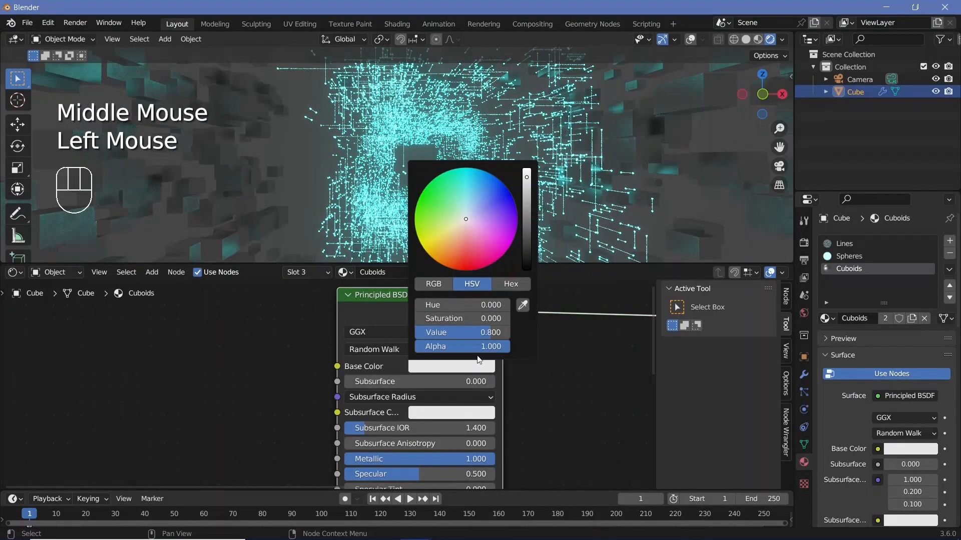
click(523, 213)
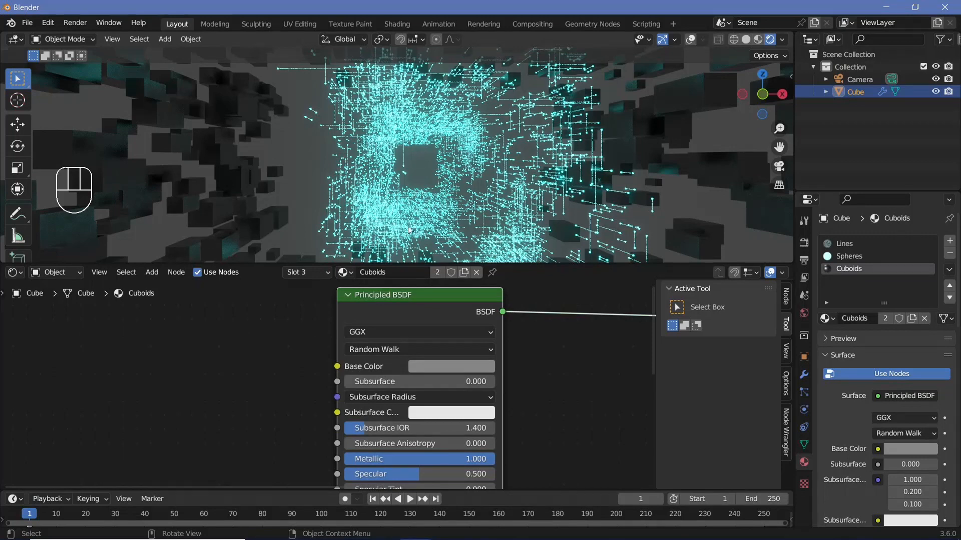
Step: Set the World background colour to black
click(804, 314)
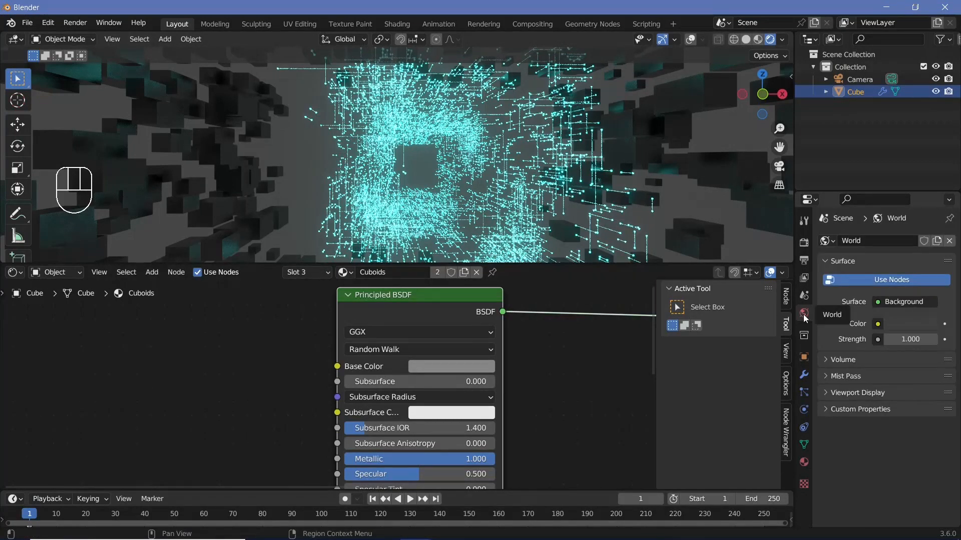
click(917, 323)
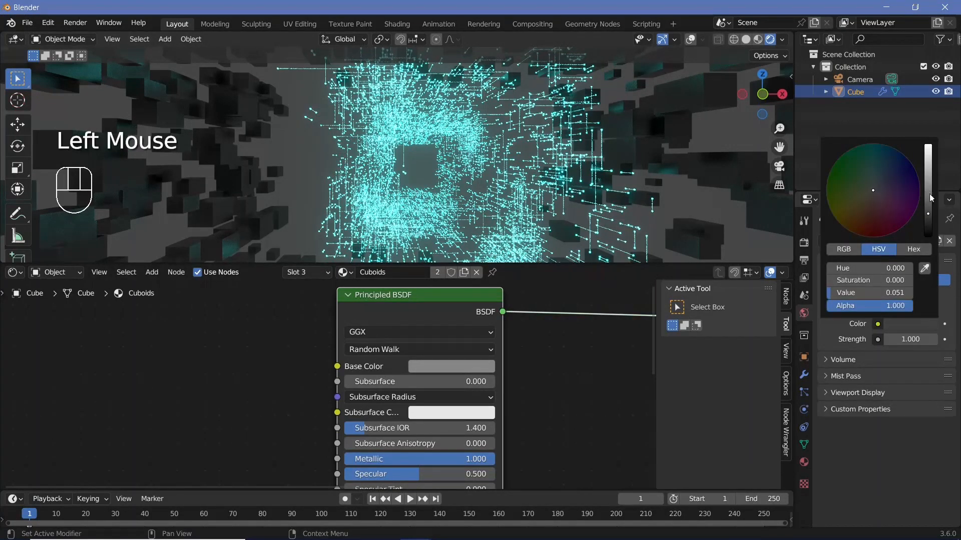
drag(927, 215, 927, 242)
middle_drag(700, 194, 694, 189)
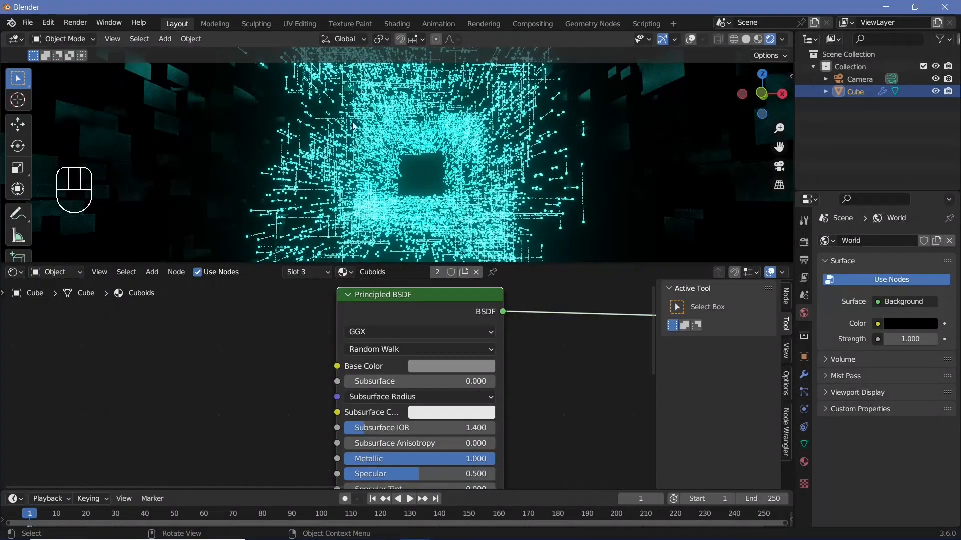
ctrl+middle_drag(353, 126, 285, 183)
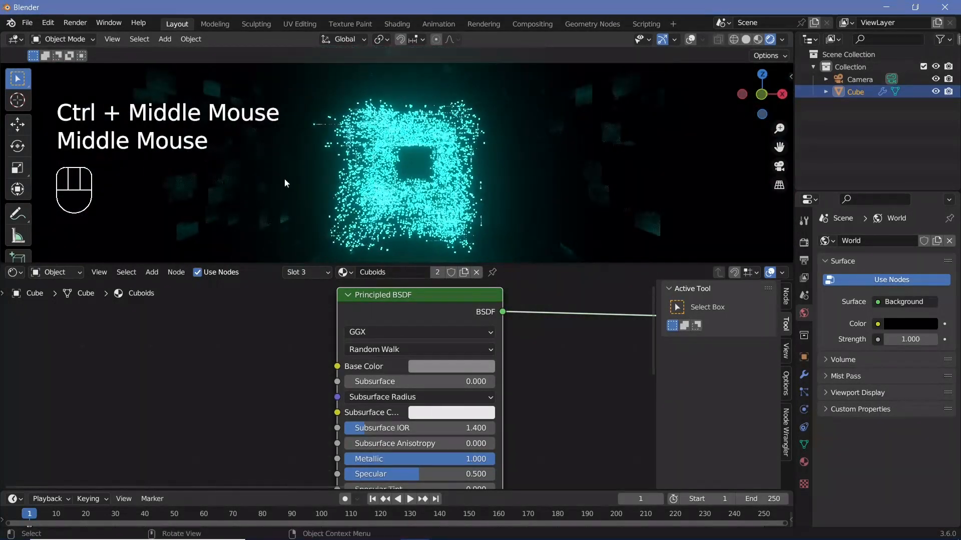
Step: Try a white Base Color on the Cuboids material's Principled BSDF and settle on a slightly lighter grey than before
click(434, 362)
click(435, 363)
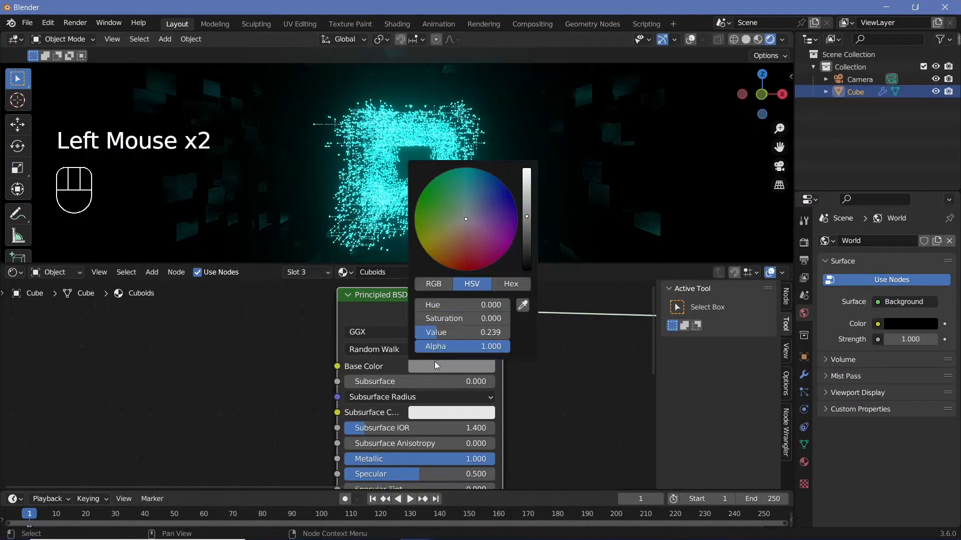
drag(526, 216, 526, 170)
click(465, 367)
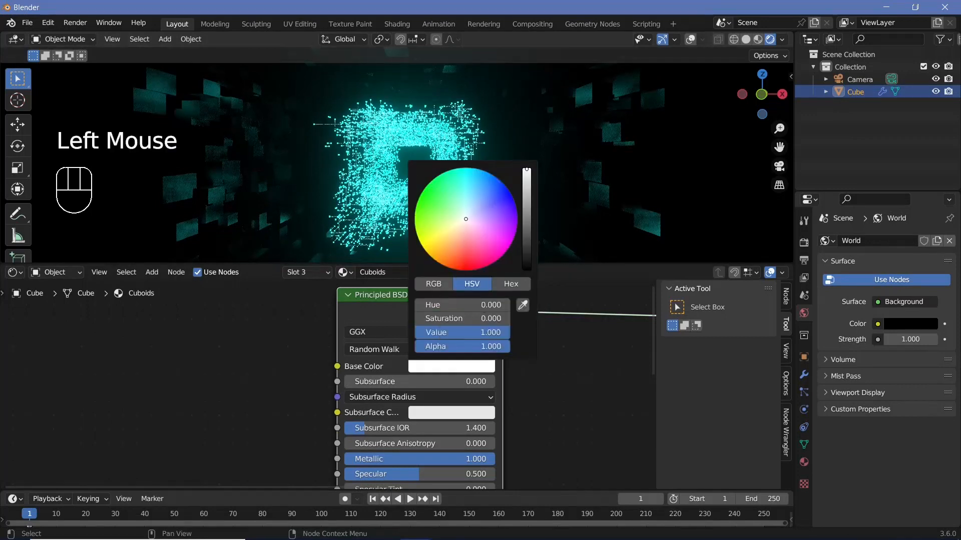
drag(527, 217, 526, 207)
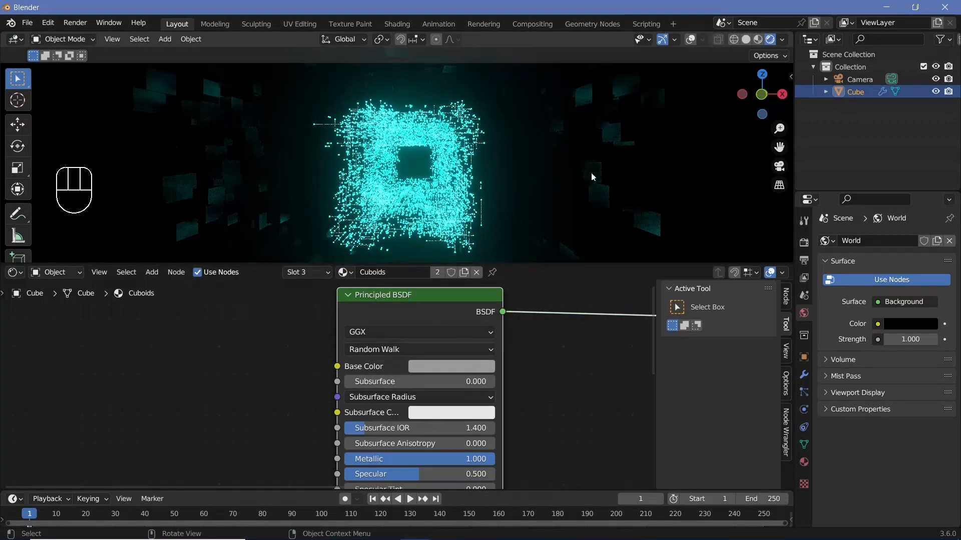
Step: Switch from the shader nodes to the Geometry Nodes tree and set B to 2 on the Less Than node testing the absolute X position
click(14, 272)
click(61, 378)
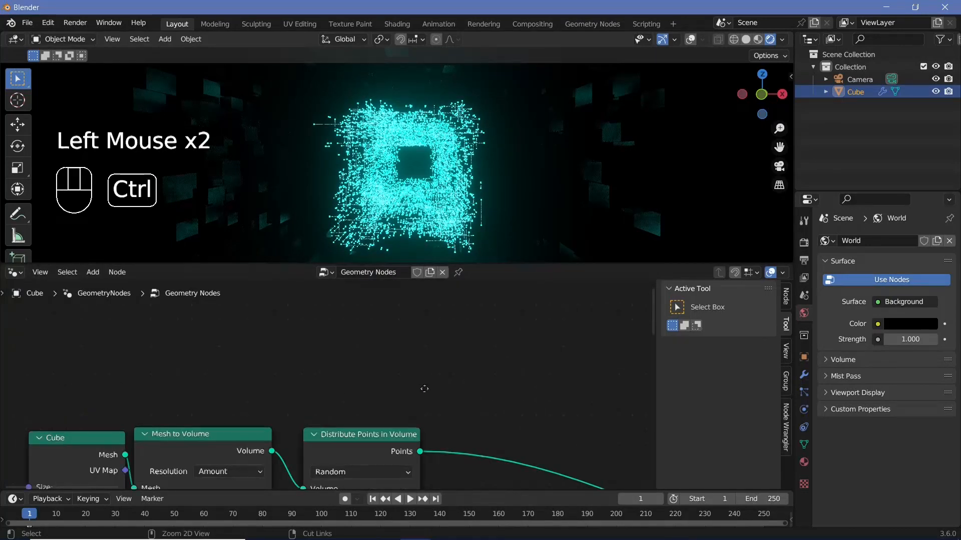
ctrl+middle_drag(424, 389, 418, 466)
middle_drag(418, 465, 510, 436)
ctrl+middle_drag(630, 457, 630, 395)
middle_drag(631, 396, 259, 369)
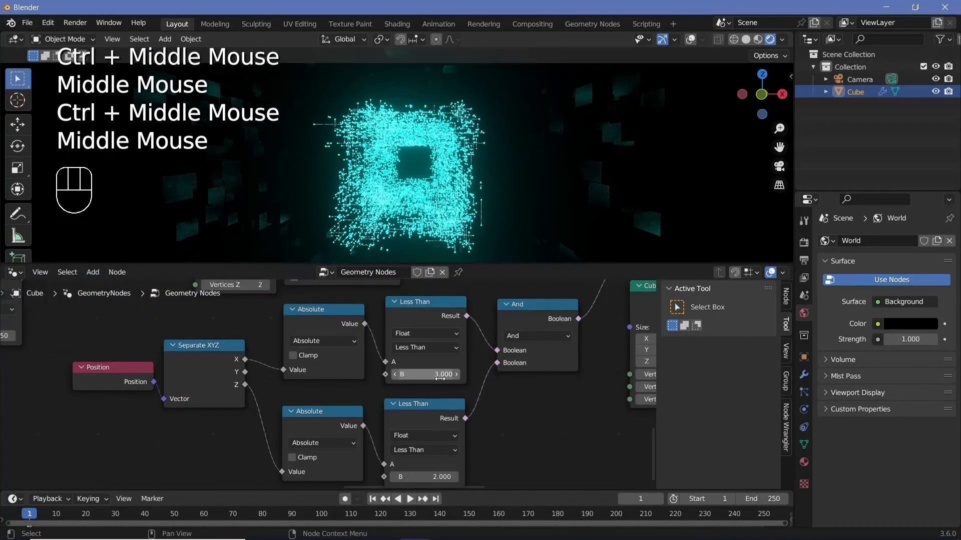
click(443, 376)
text(2)
key(Return)
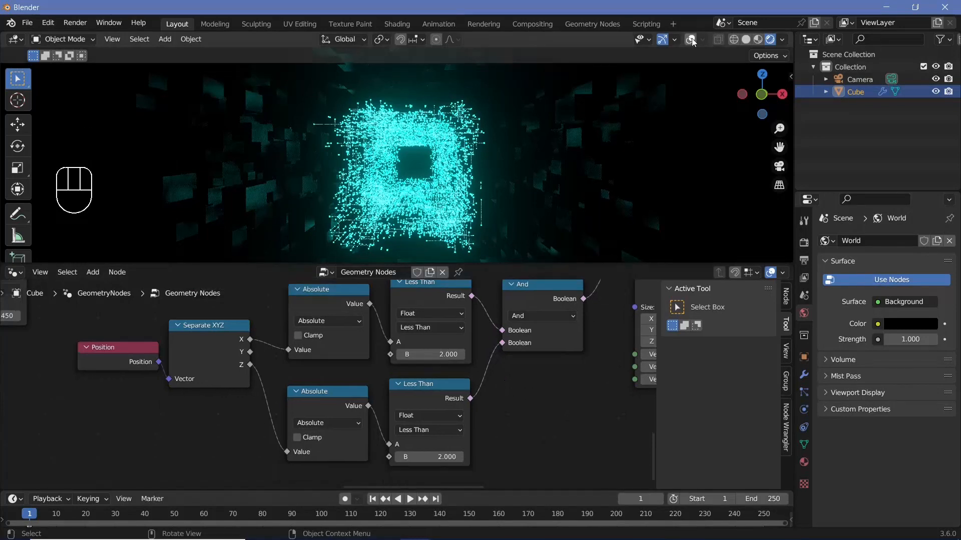
Step: Switch the viewport to solid shading, select the Camera and clear its location to the world origin
click(746, 39)
middle_drag(567, 141, 495, 207)
middle_drag(495, 206, 493, 194)
click(853, 79)
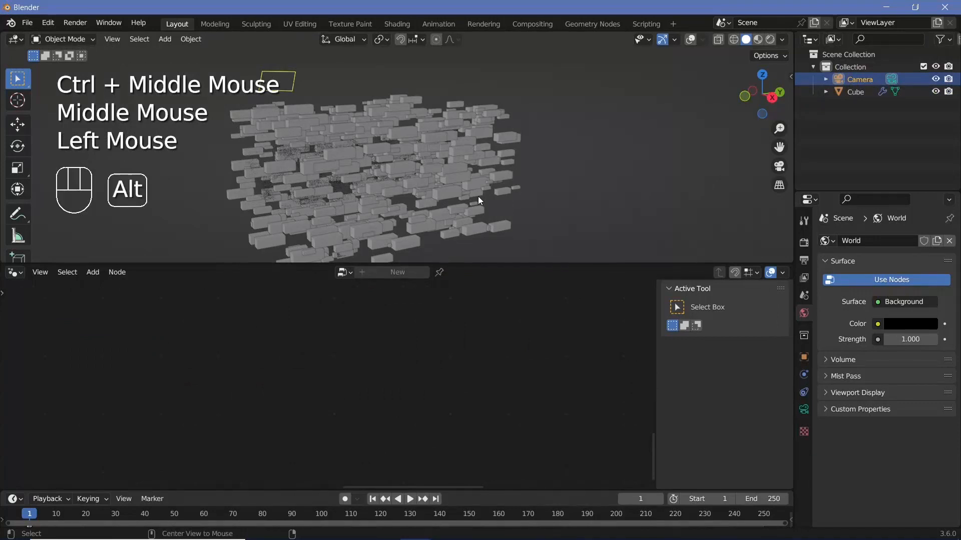
key(alt+g)
middle_drag(367, 230, 389, 220)
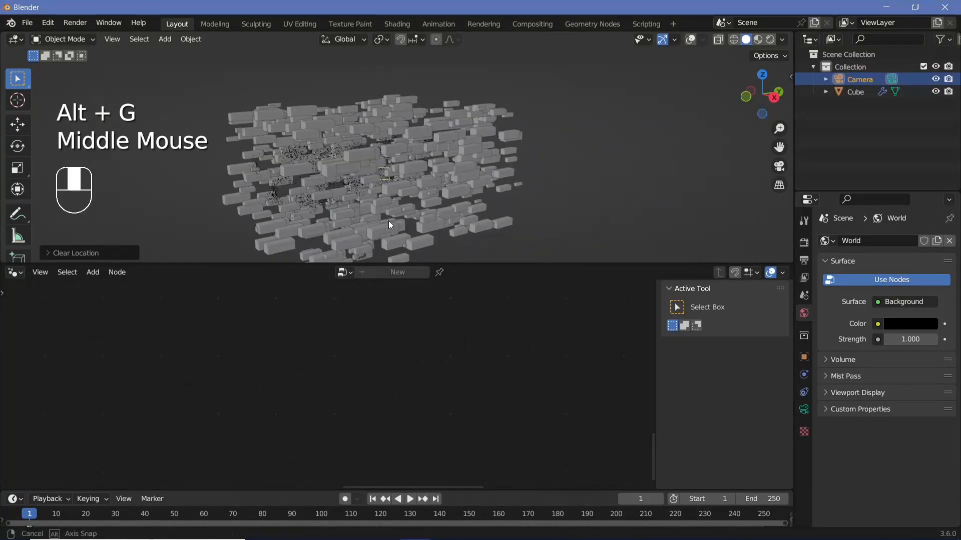
Step: Clear the camera's rotation and rotate it 90° about the global X axis
key(alt+r)
text(rx)
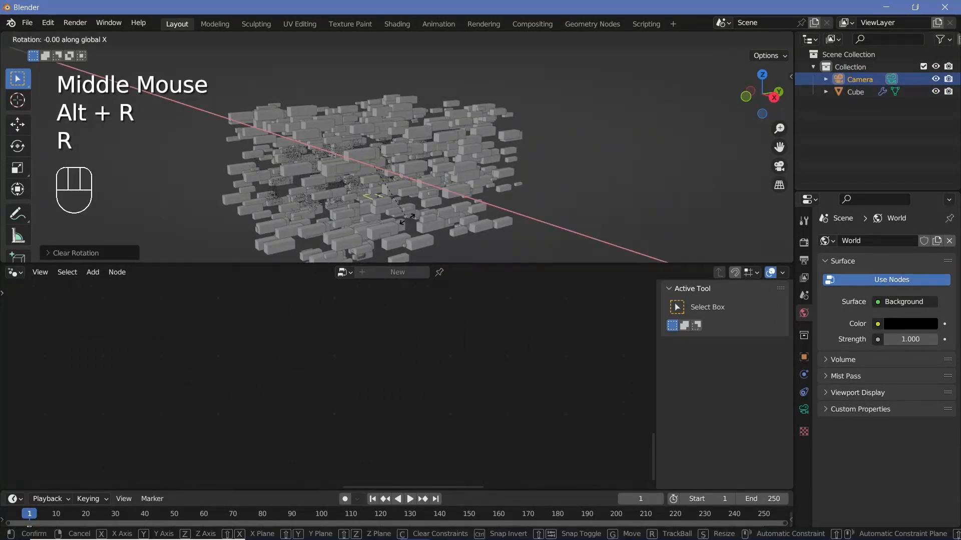
text(90)
key(Return)
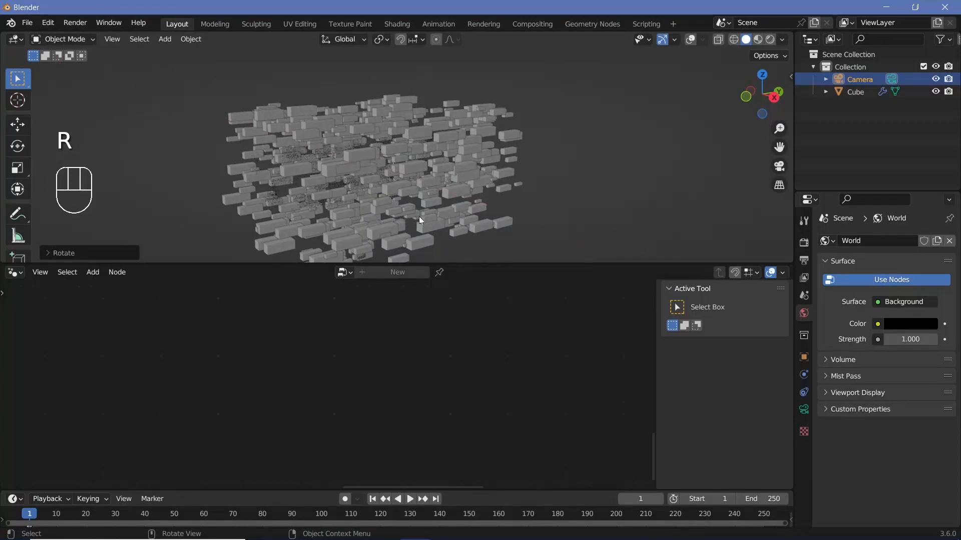
Step: Move the camera back along the global Y axis towards the front end of the cuboid tunnel
middle_drag(419, 216, 452, 206)
key(g)
key(y)
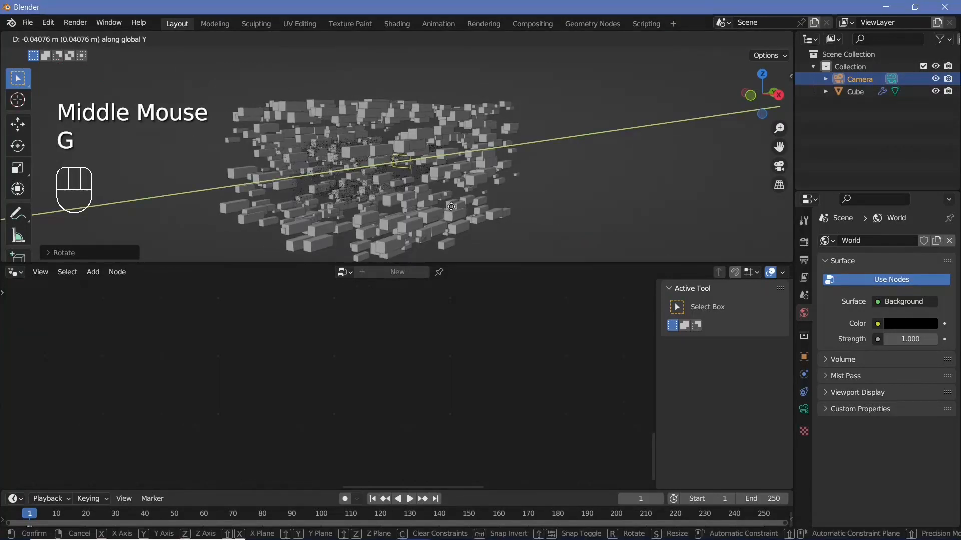
click(452, 208)
middle_drag(452, 208, 442, 277)
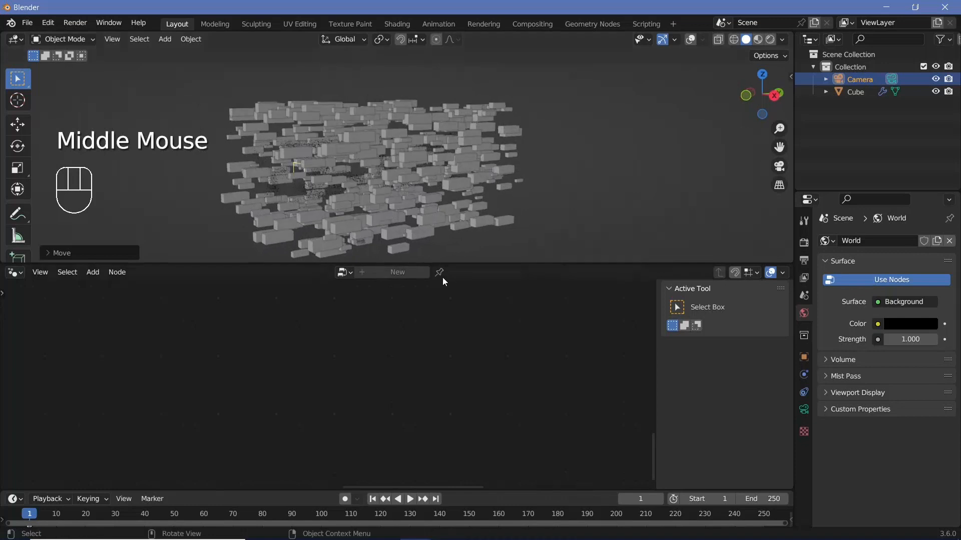
Step: Turn the viewport overlays back on, check the camera's placement from the side and look through the camera
click(693, 39)
middle_drag(406, 152, 385, 146)
middle_drag(263, 145, 253, 136)
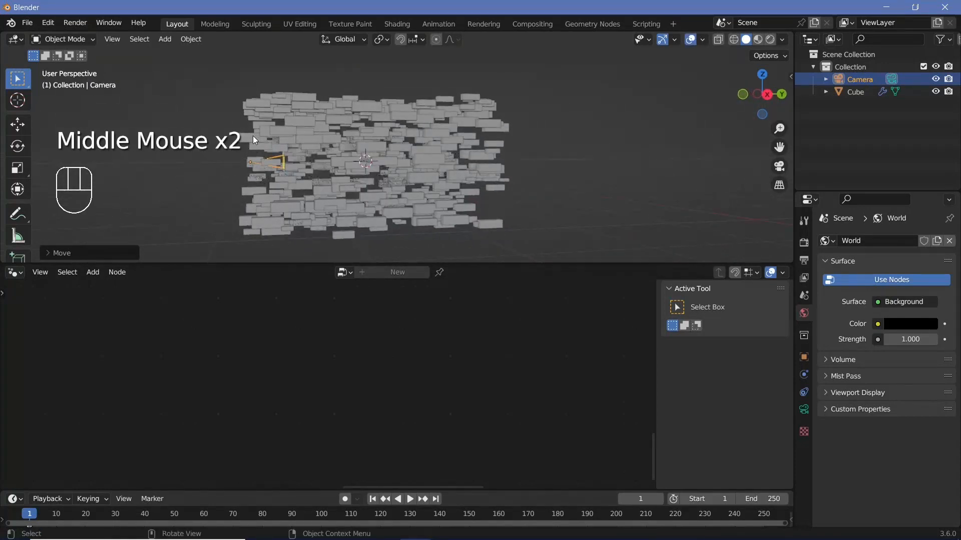
key(KP_0)
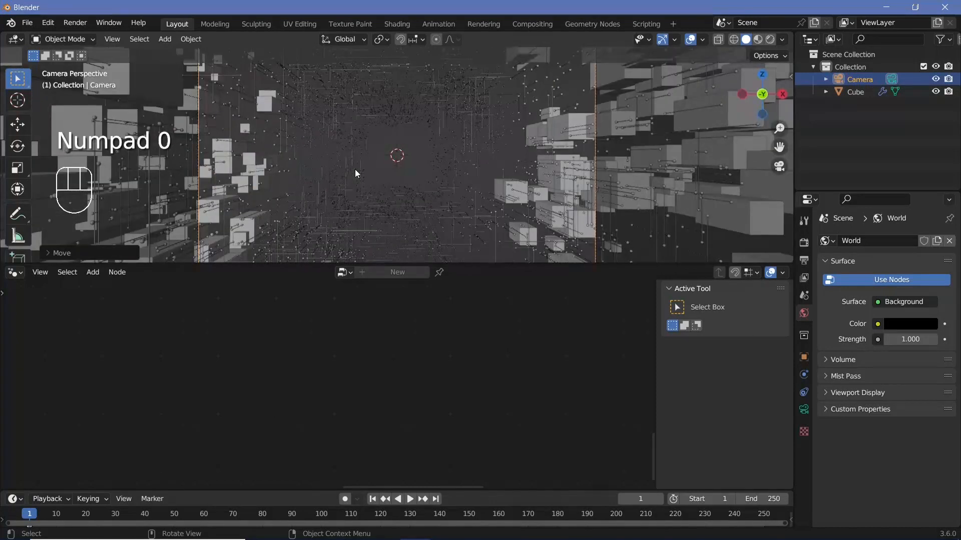
Step: Set the camera's focal length to 25 mm
click(804, 409)
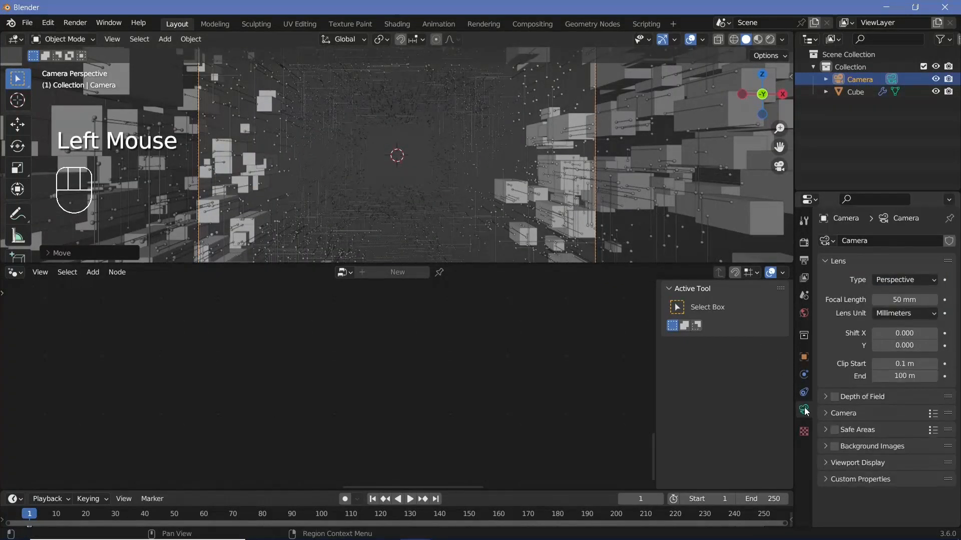
double_click(909, 301)
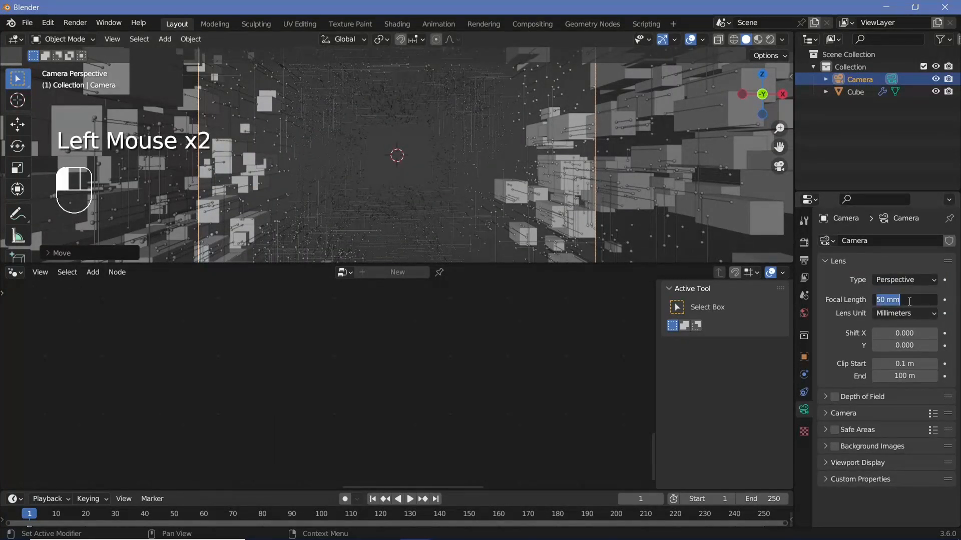
text(25)
key(Return)
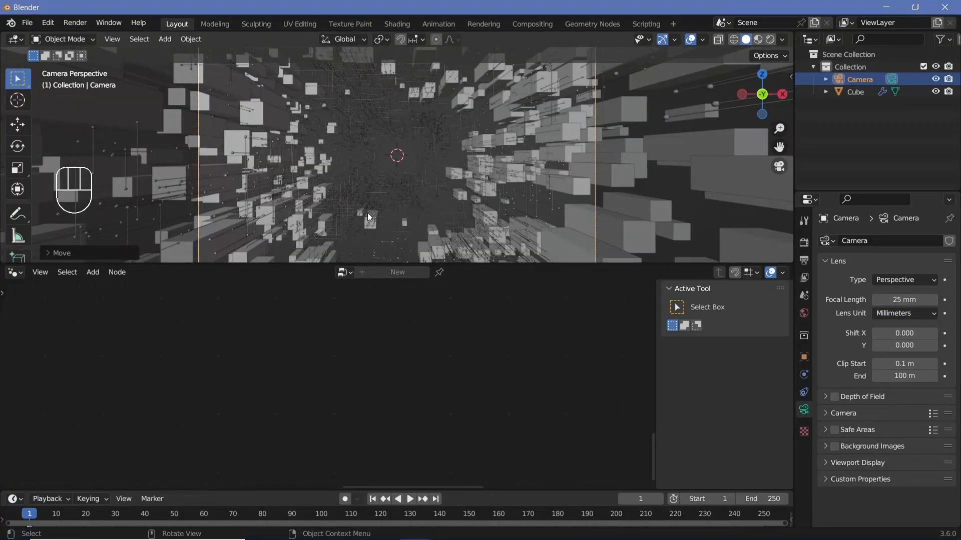
Step: Try a focal length of 18 mm on the camera and undo that change
click(896, 300)
text(1)
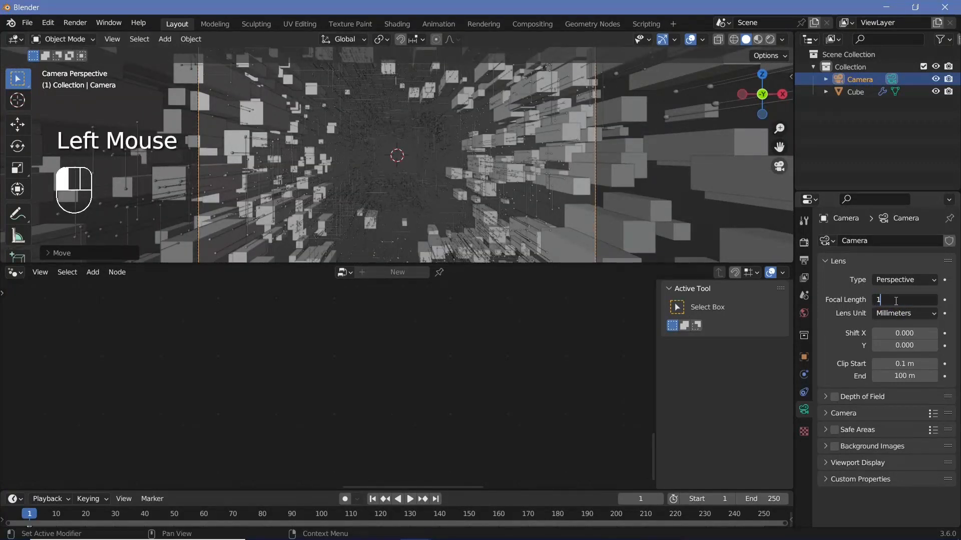
text(8)
key(Return)
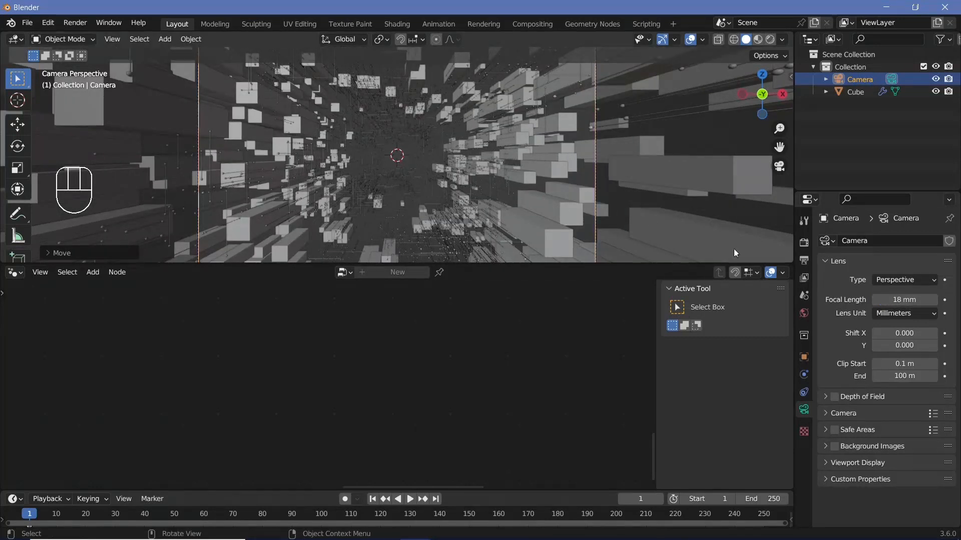
key(ctrl+z)
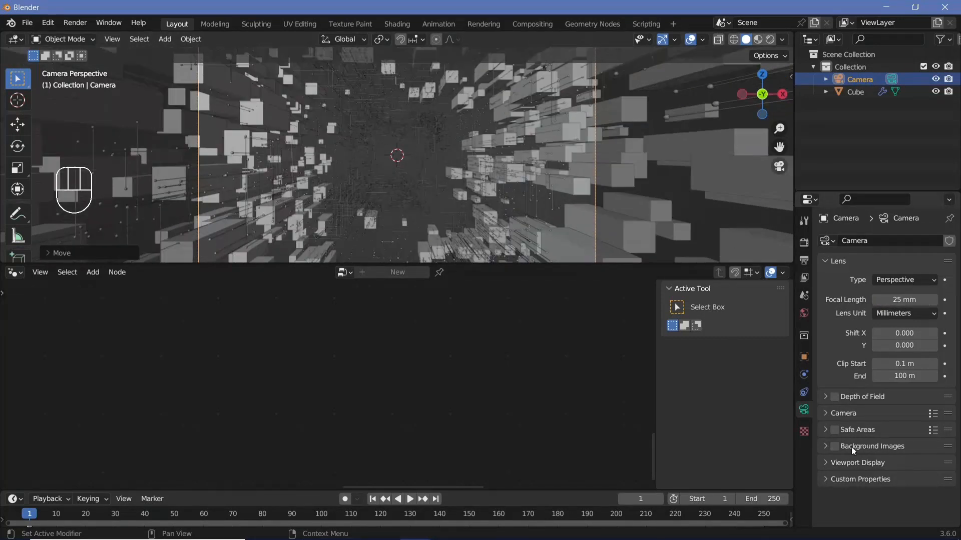
Step: Set the camera's Passepartout opacity to 1.000 and enlarge the 3D viewport to fit the whole camera frame
click(828, 462)
scroll(869, 416, down, 4)
drag(893, 483, 940, 484)
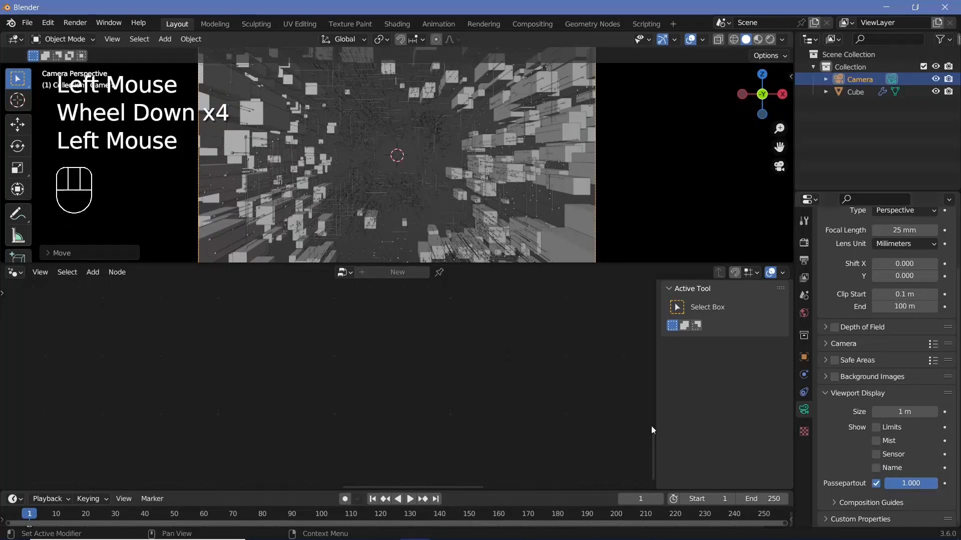
drag(421, 264, 419, 309)
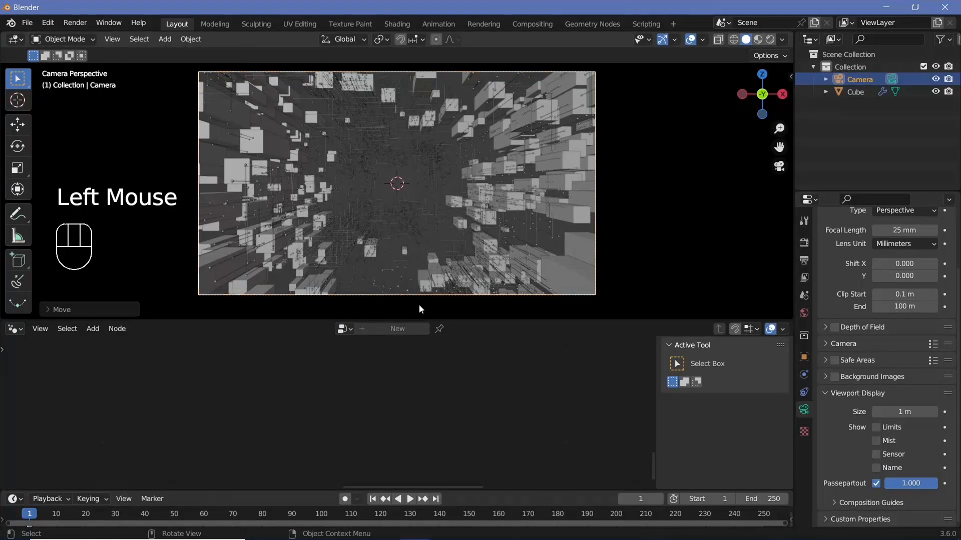
Step: Set the scene's frame rate to 30 fps and the end frame to 150
click(803, 260)
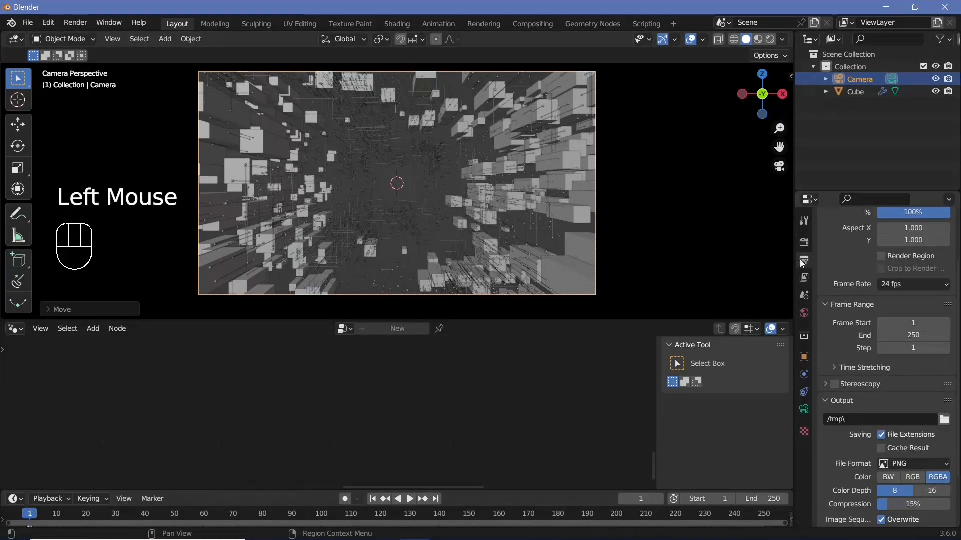
click(926, 284)
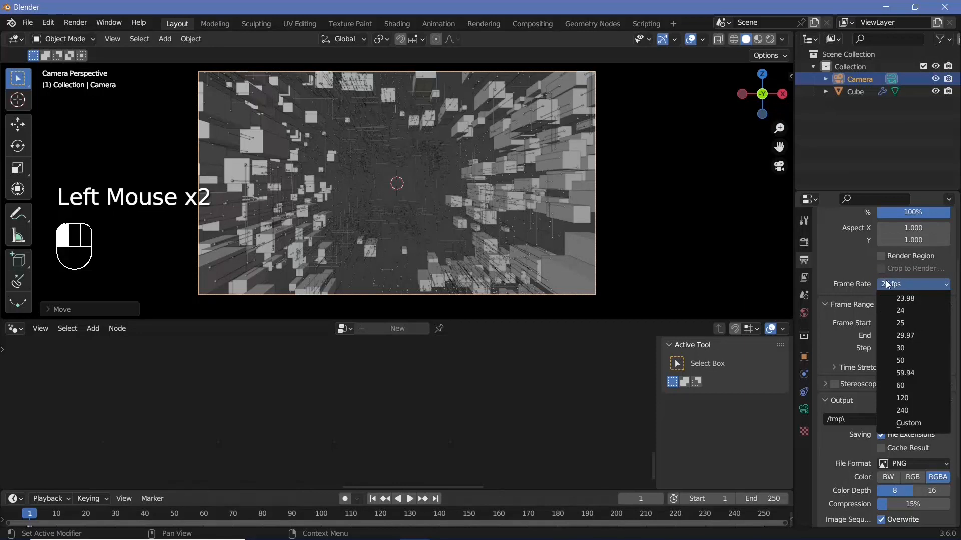
click(909, 353)
click(906, 335)
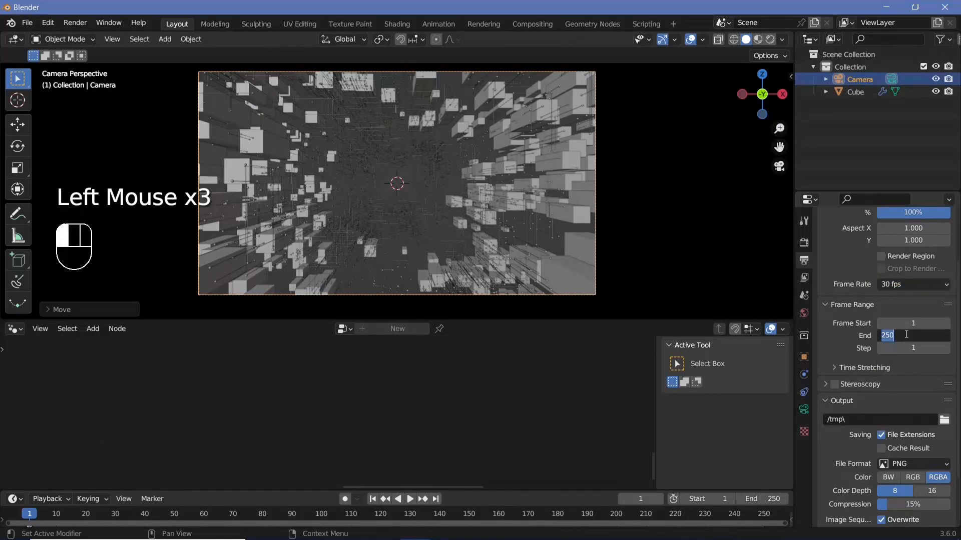
text(150)
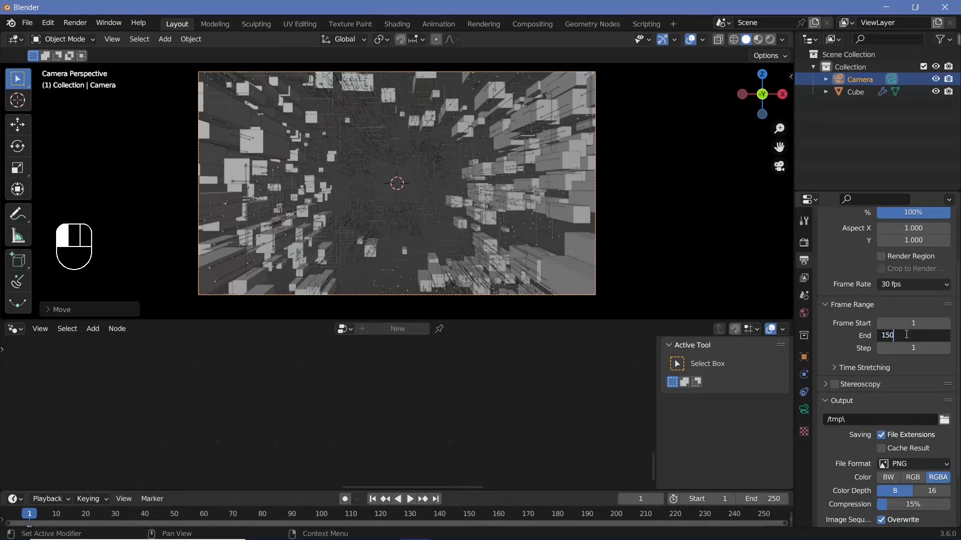
key(Return)
Step: Set the render output path to // and the file format to FFmpeg Video
click(853, 418)
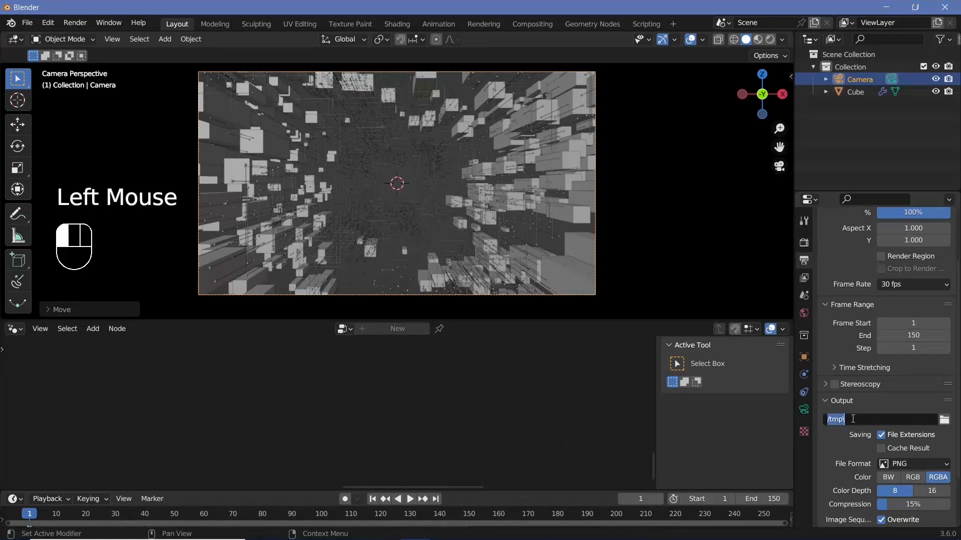
text(//)
click(908, 462)
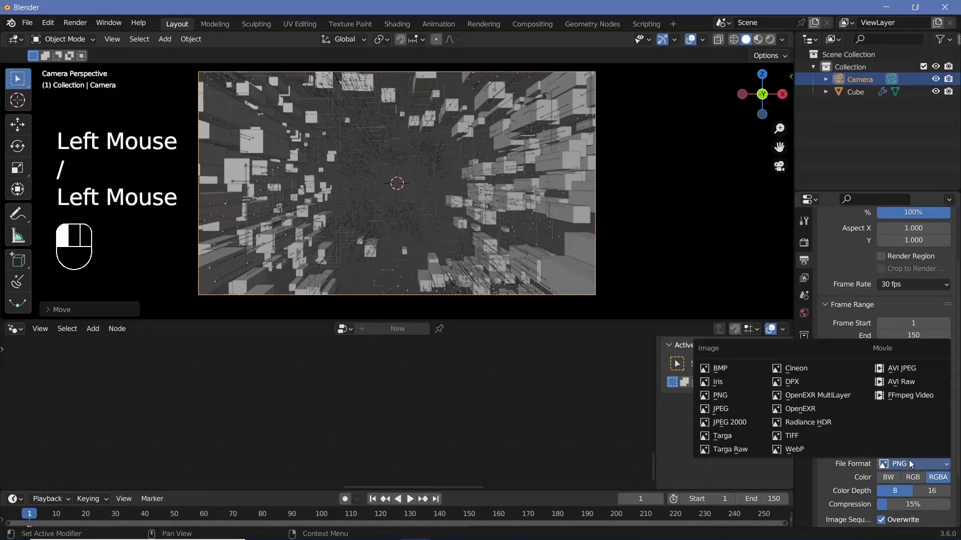
click(909, 395)
Step: Set the video encoding container to MPEG-4 and the output quality to Perceptually Lossless
scroll(841, 466, down, 2)
click(851, 486)
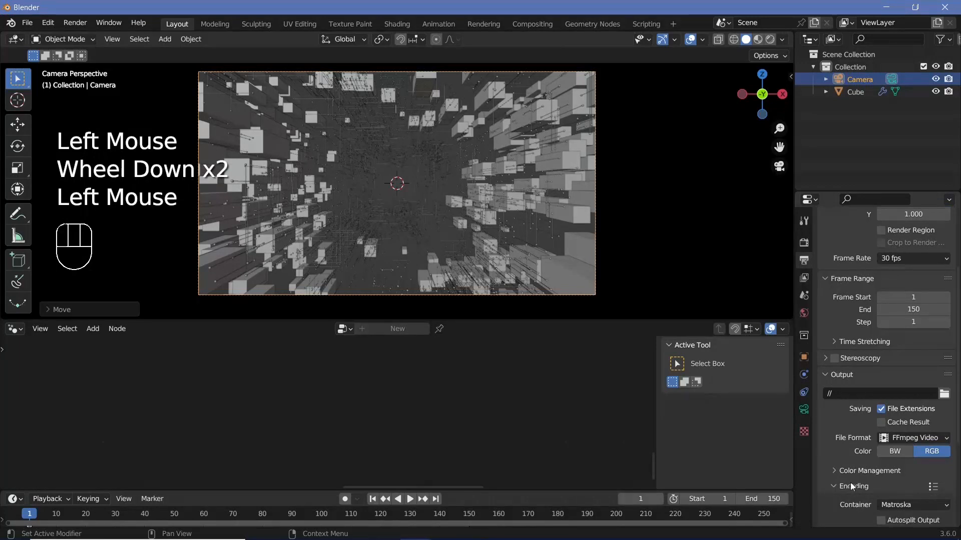
click(894, 504)
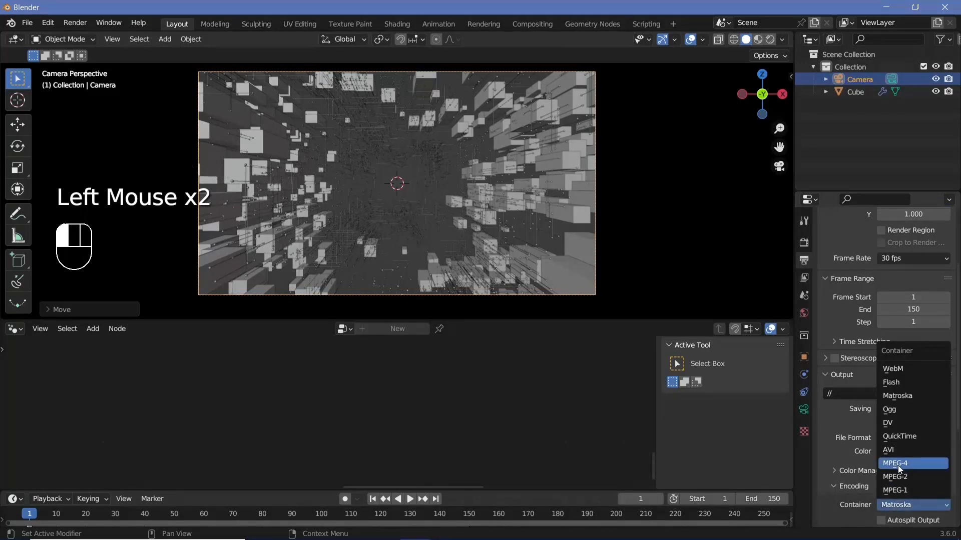
click(899, 467)
scroll(846, 455, down, 6)
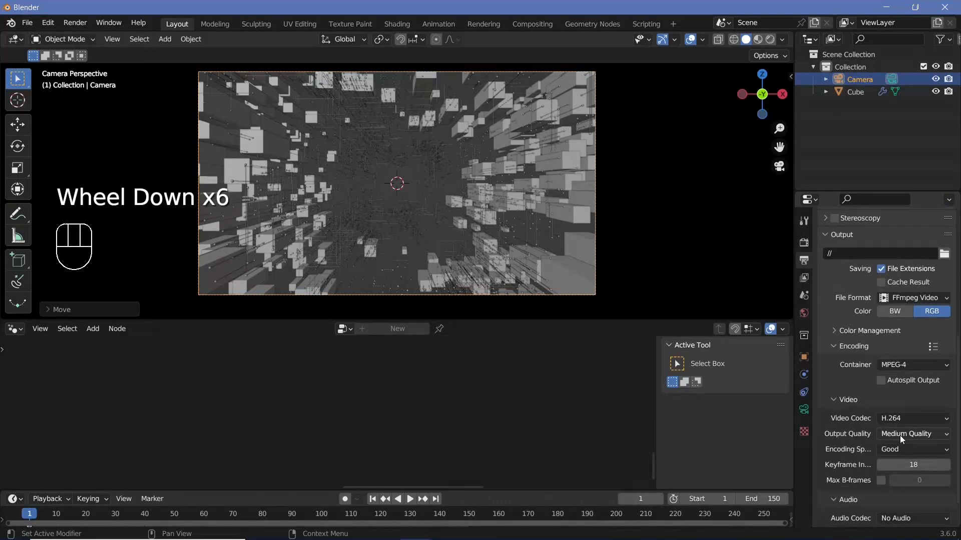
click(899, 435)
click(902, 390)
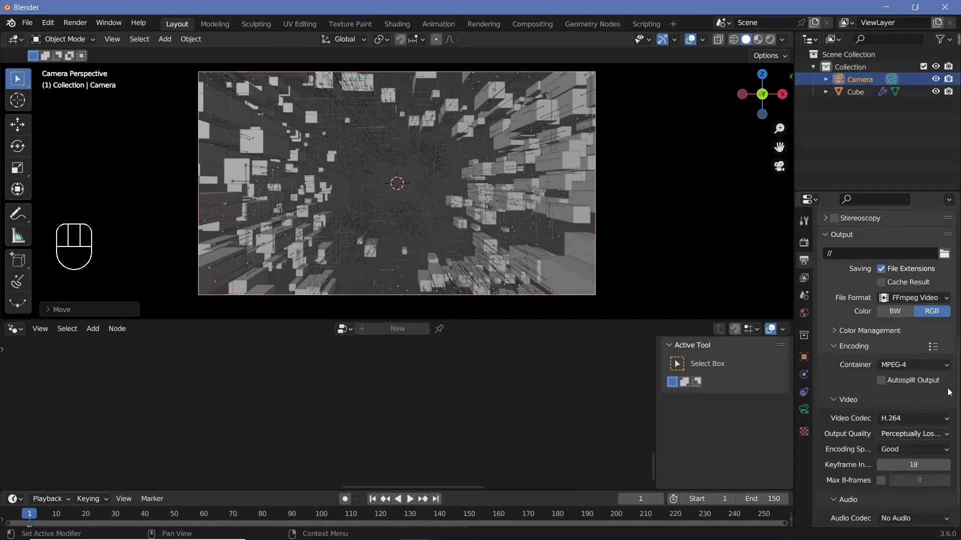
scroll(883, 422, up, 12)
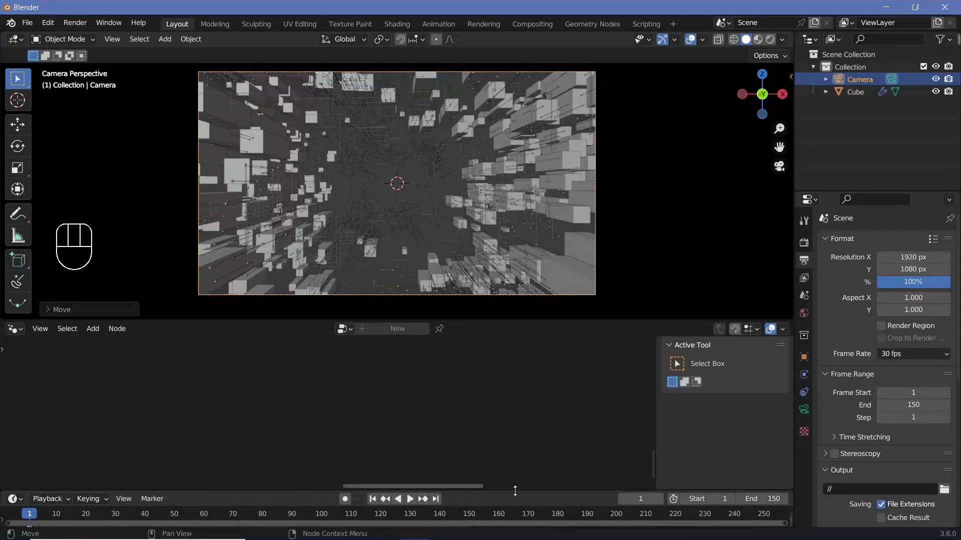
Step: Enlarge the timeline area and delete any keyframes in it
drag(515, 490, 528, 442)
key(a)
key(x)
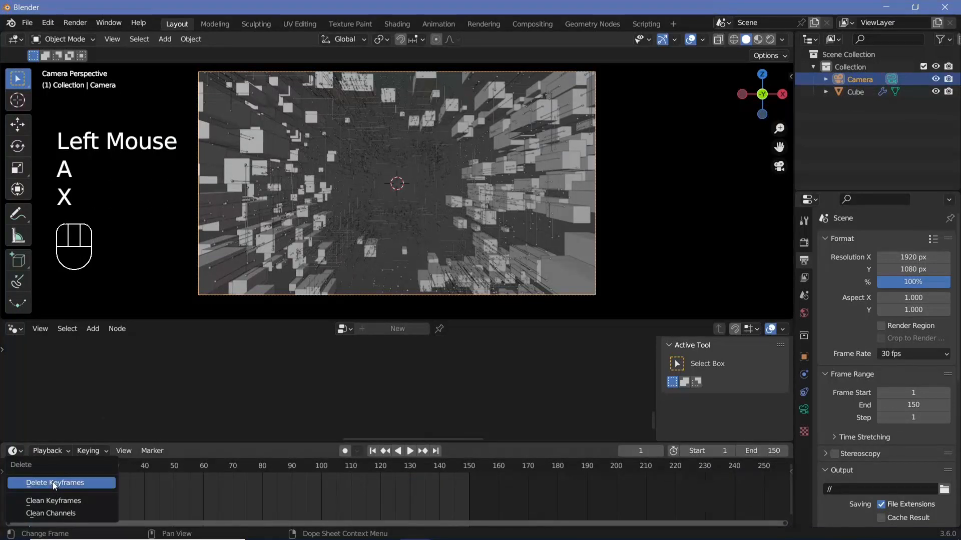
click(53, 482)
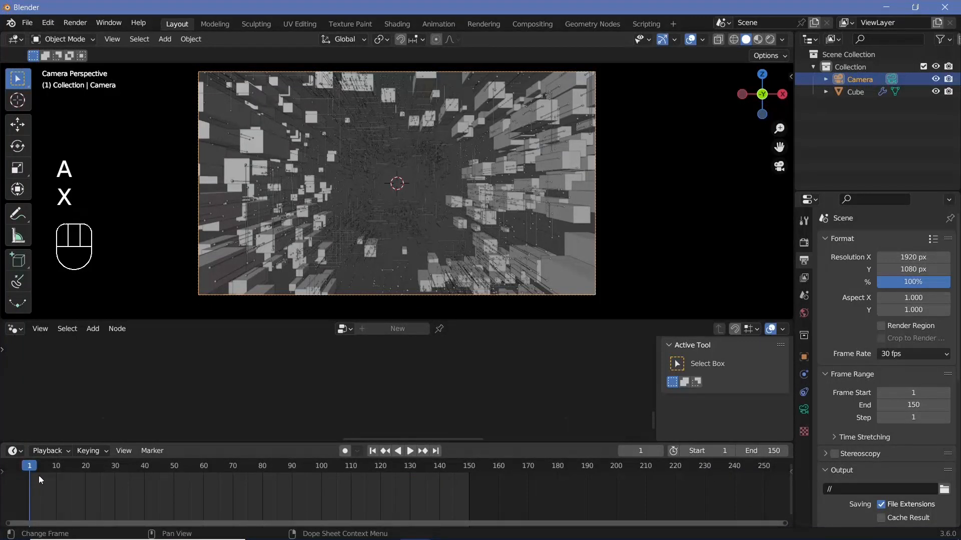
Step: Insert a keyframe for the camera's starting position at frame 0
key(Left)
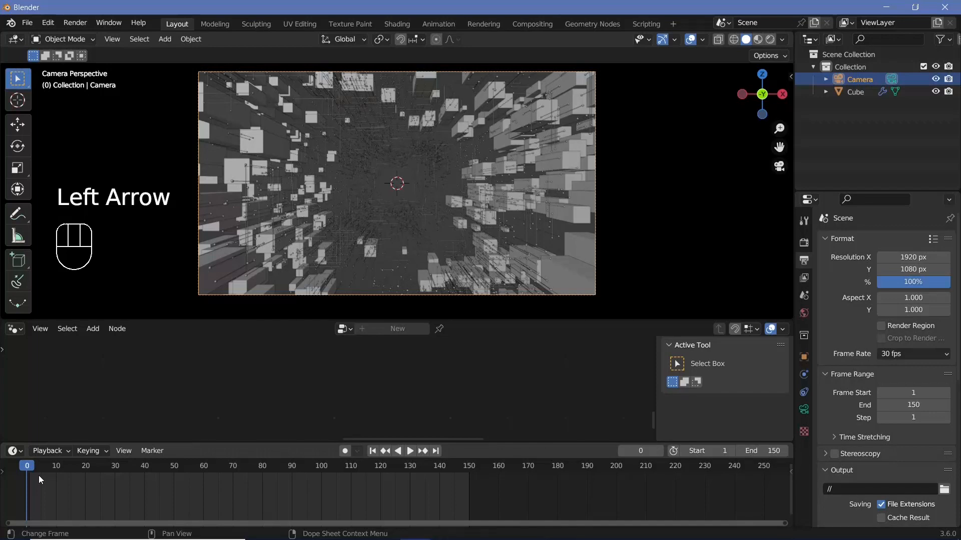
key(i)
click(457, 238)
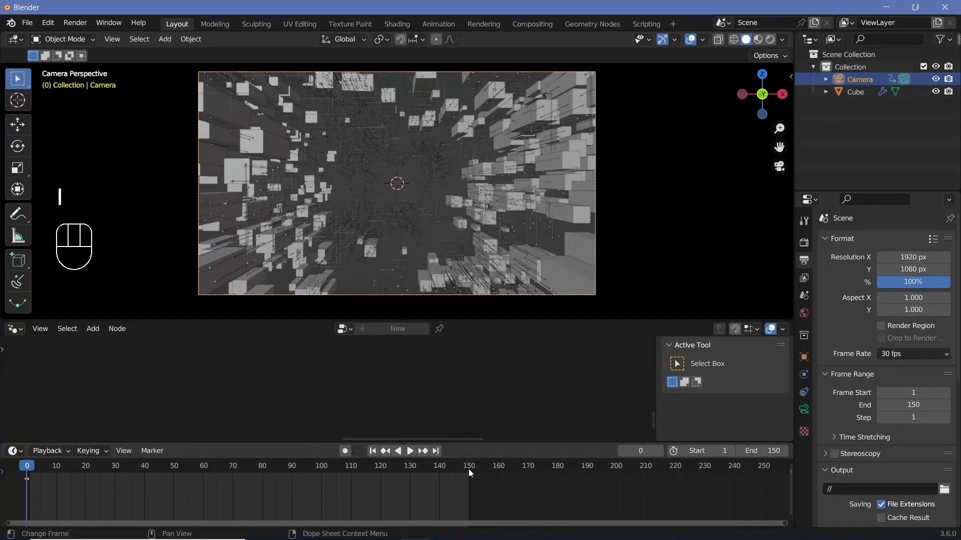
Step: At frame 150, move the camera along the global Y axis past the tunnel's far end and keyframe it
click(469, 471)
key(g)
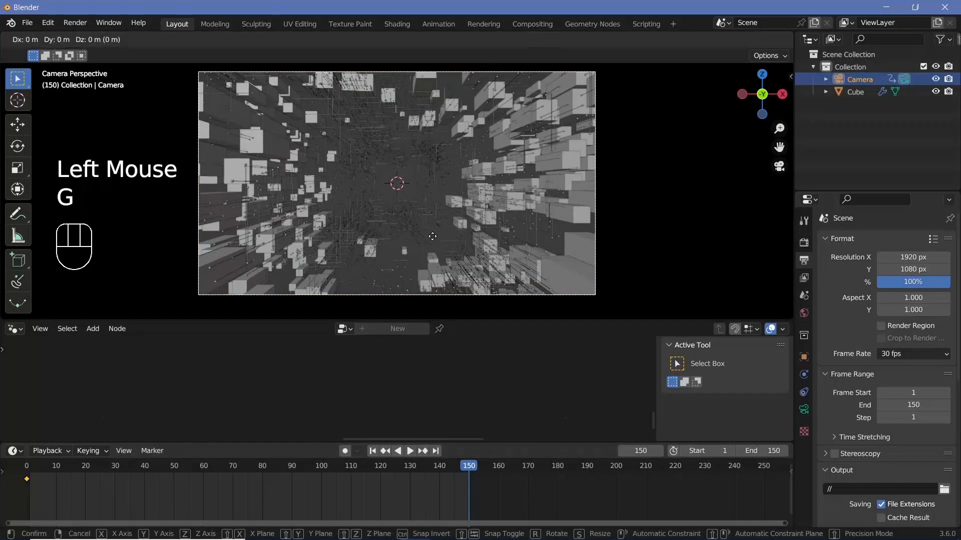
key(y)
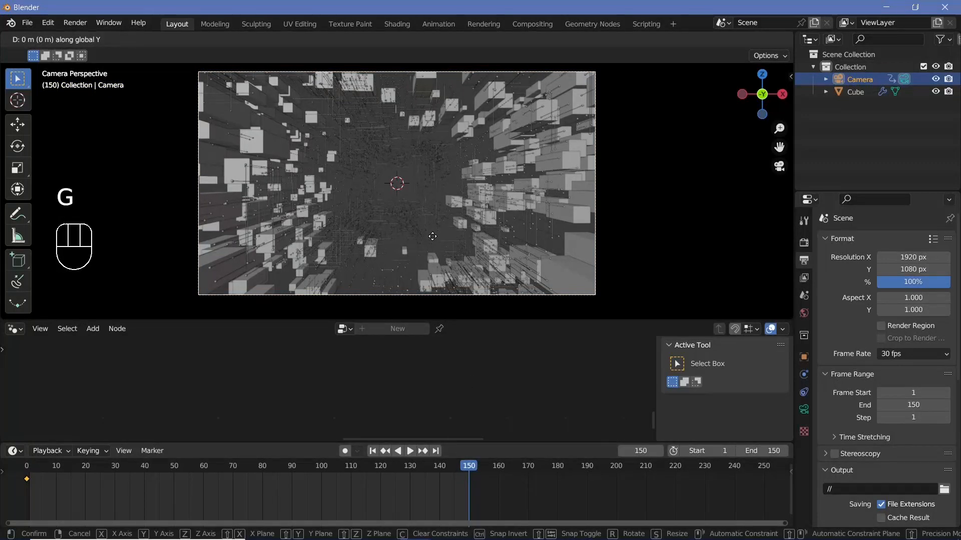
click(432, 236)
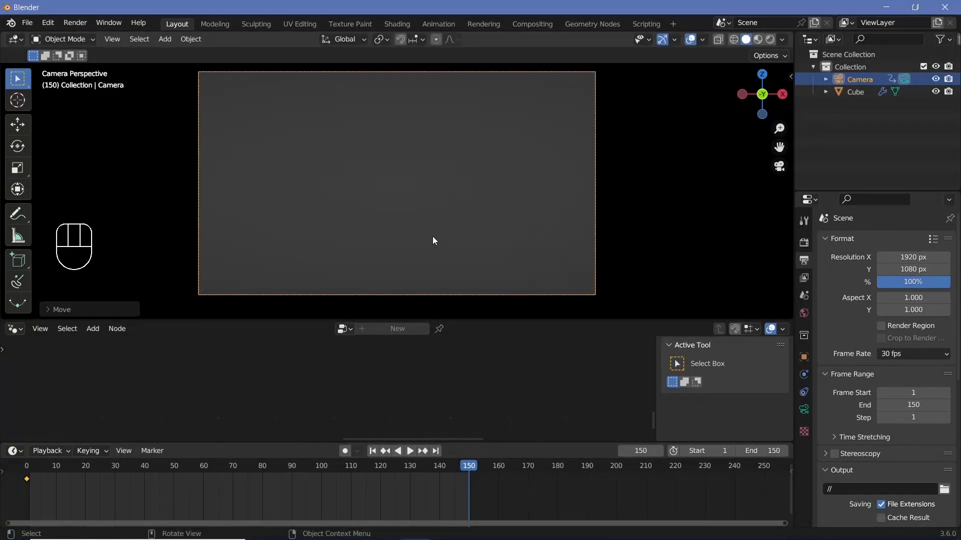
key(i)
click(432, 237)
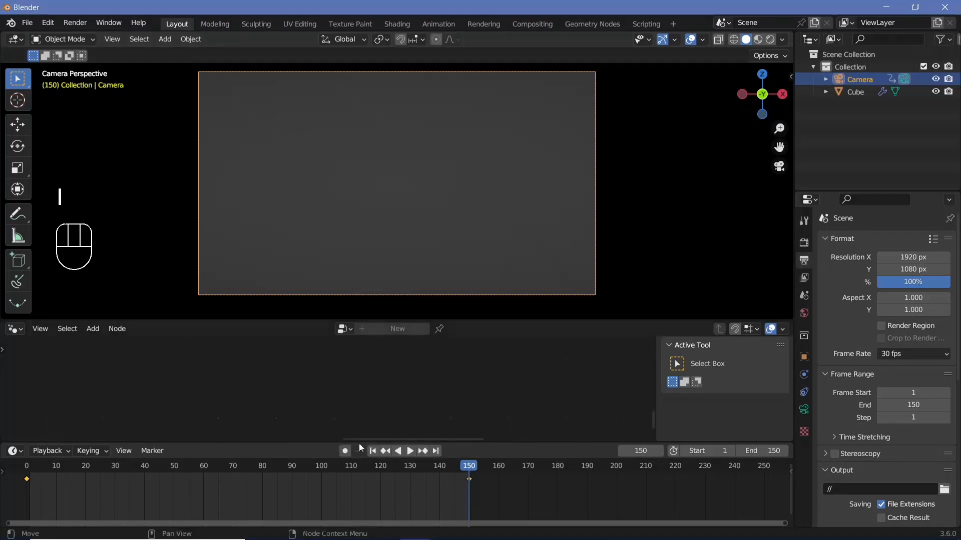
Step: Set the interpolation of the camera's keyframes to Linear and play back the animation
key(t)
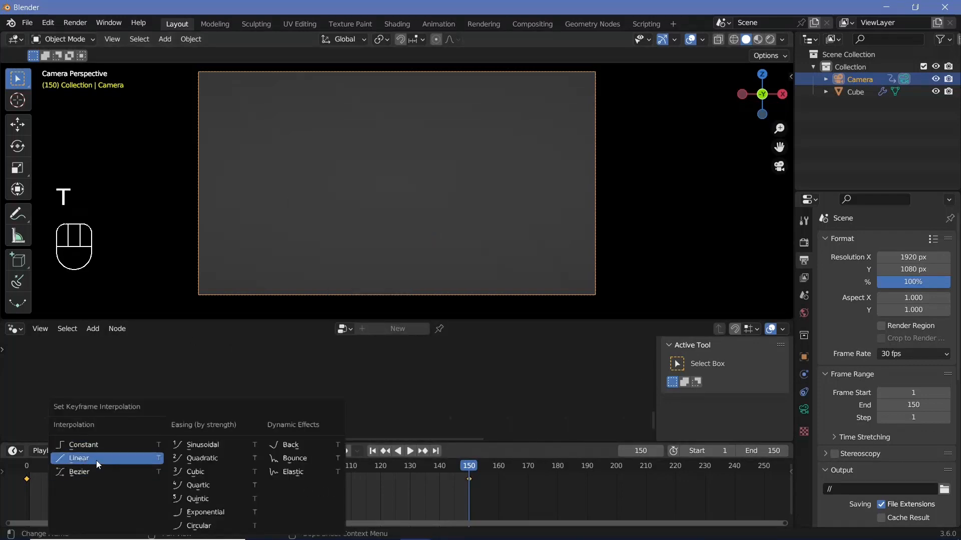
click(96, 460)
key(space)
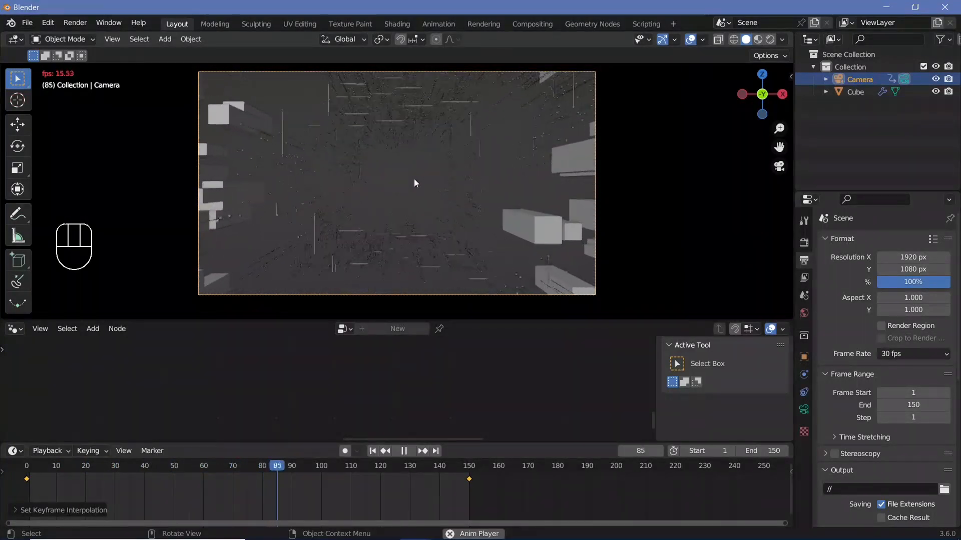
key(space)
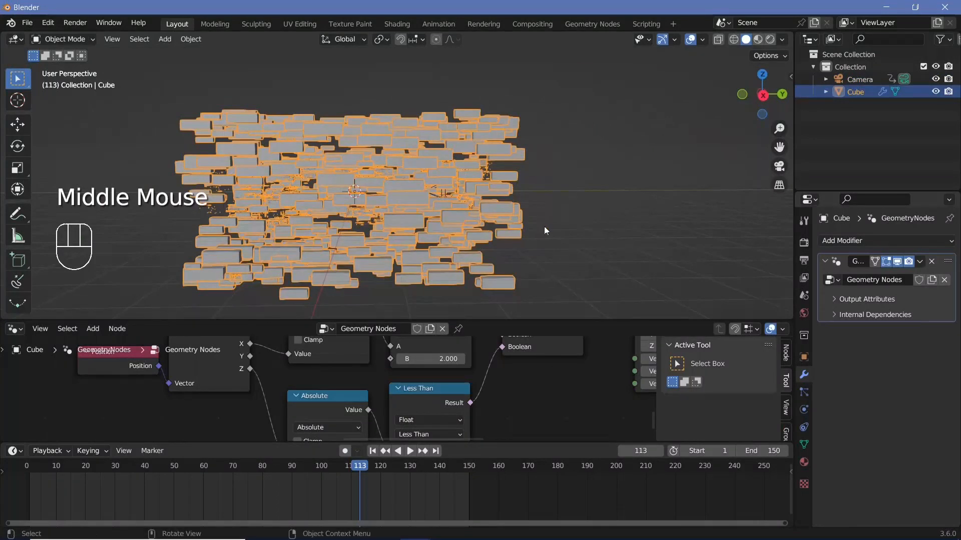
Step: Make a linked duplicate of the tunnel object 10 m along the global Y axis and repeat the duplication twice
shift+middle_drag(544, 231, 391, 235)
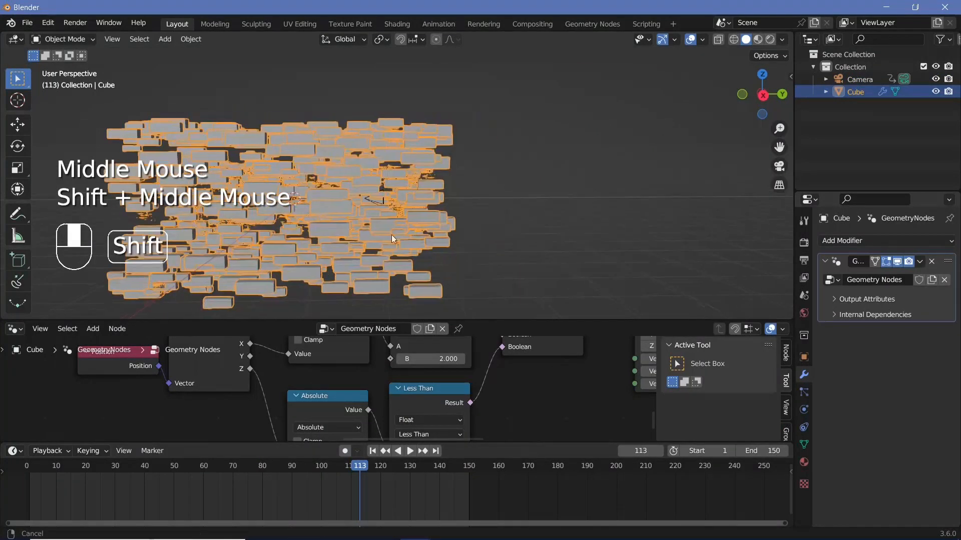
middle_drag(452, 227, 419, 241)
key(alt+d)
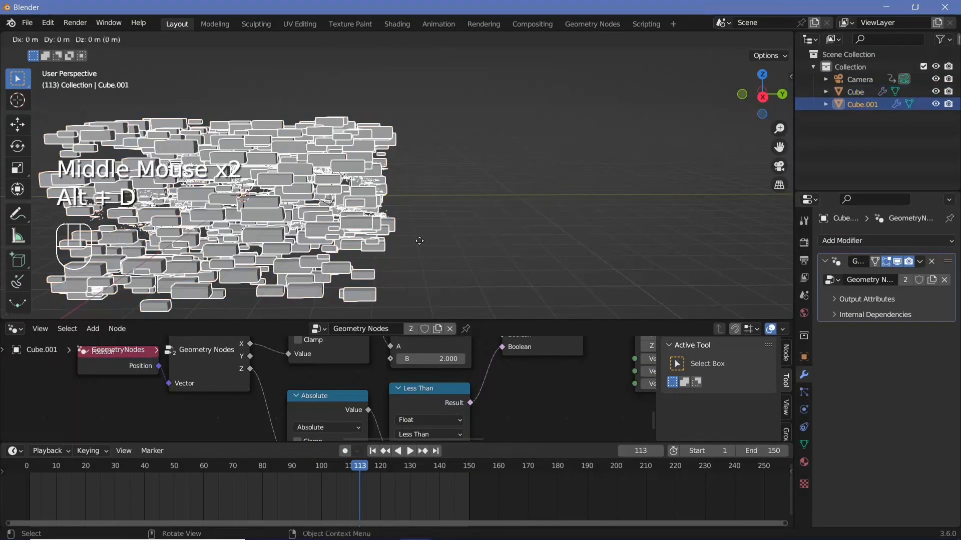
text(y)
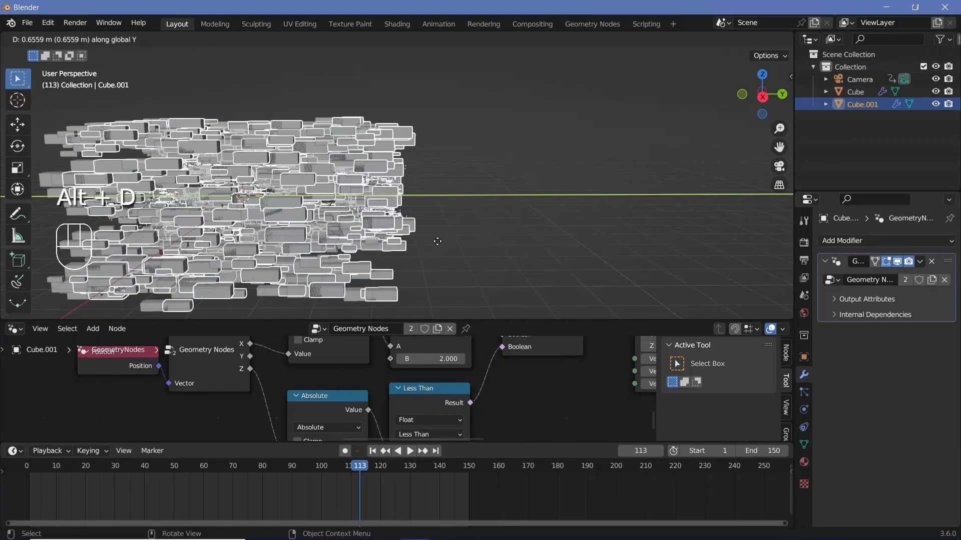
text(10)
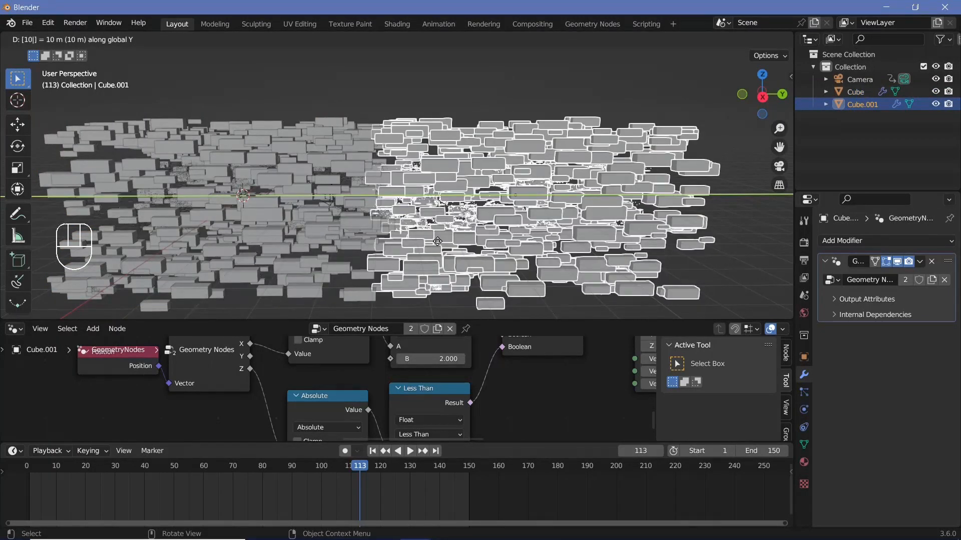
key(Return)
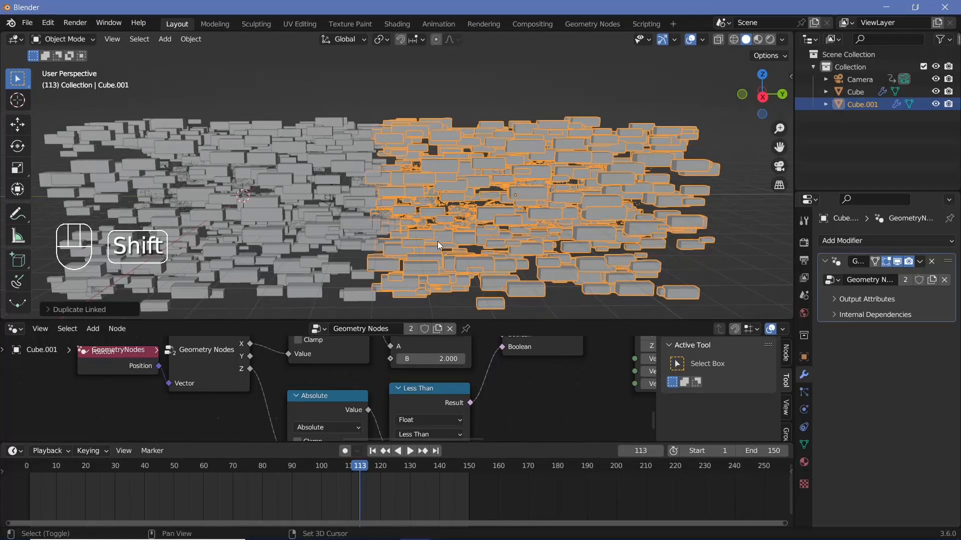
key(shift+r)
key(shift+r)
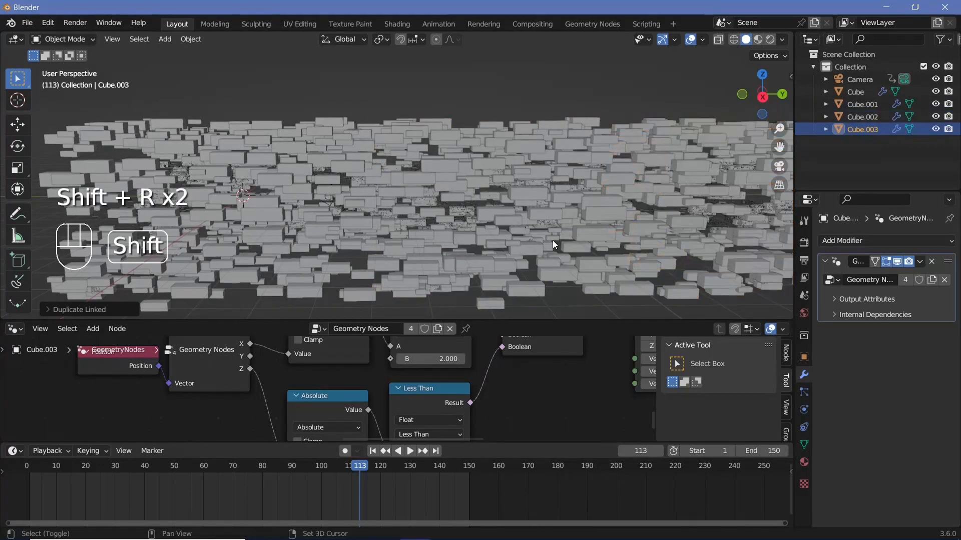
Step: Play the extended tunnel animation through the camera and hide the viewport overlays
shift+middle_drag(606, 192, 455, 173)
ctrl+middle_drag(418, 209, 442, 211)
key(KP_0)
key(space)
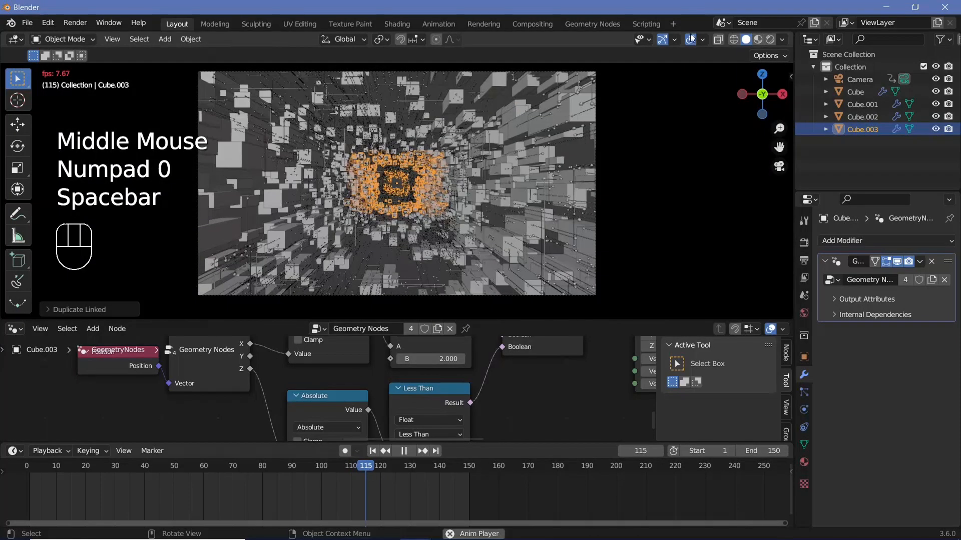
click(691, 39)
key(space)
Step: Compare the camera's view of the tunnel at frames 0 and 150 to judge whether the animation loops
ctrl+middle_drag(392, 216, 397, 145)
click(469, 470)
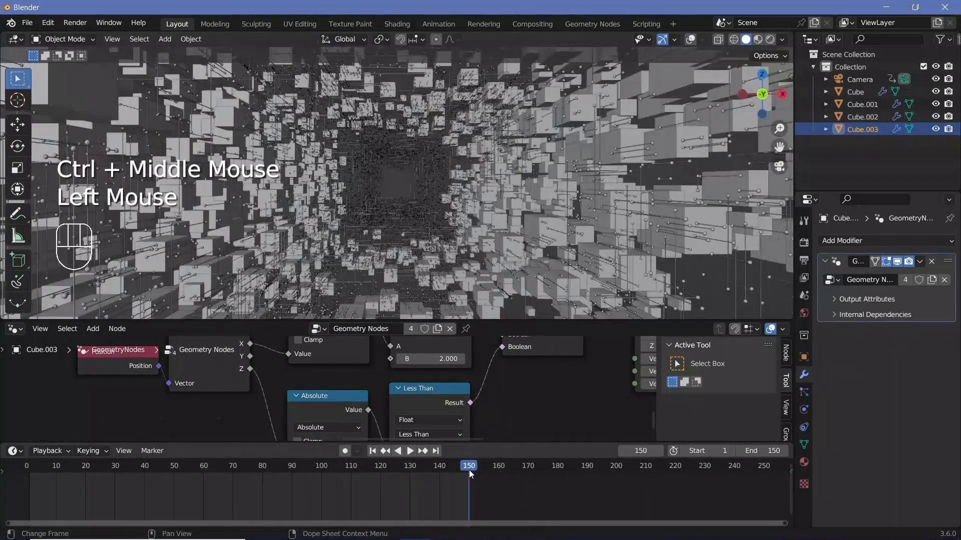
double_click(22, 472)
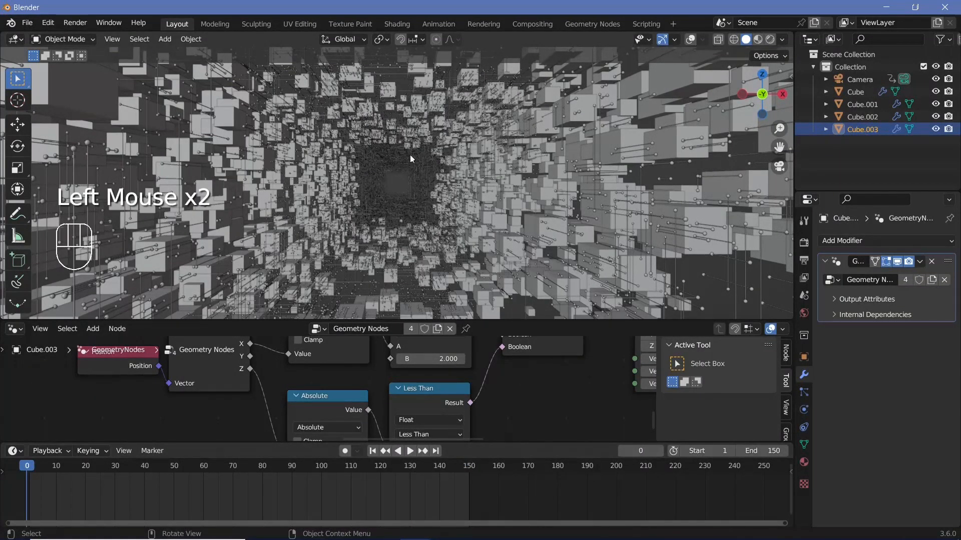
click(469, 473)
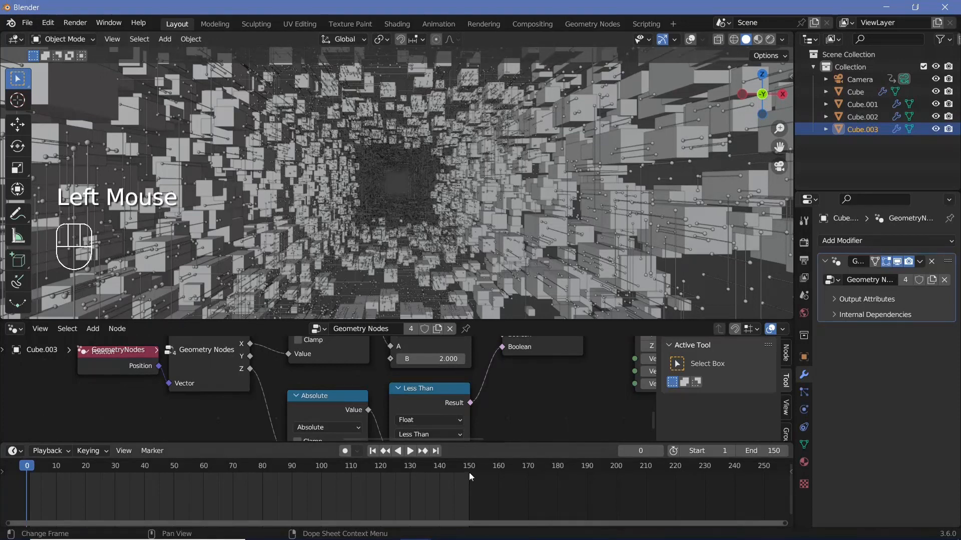
double_click(469, 472)
ctrl+middle_drag(435, 221, 434, 226)
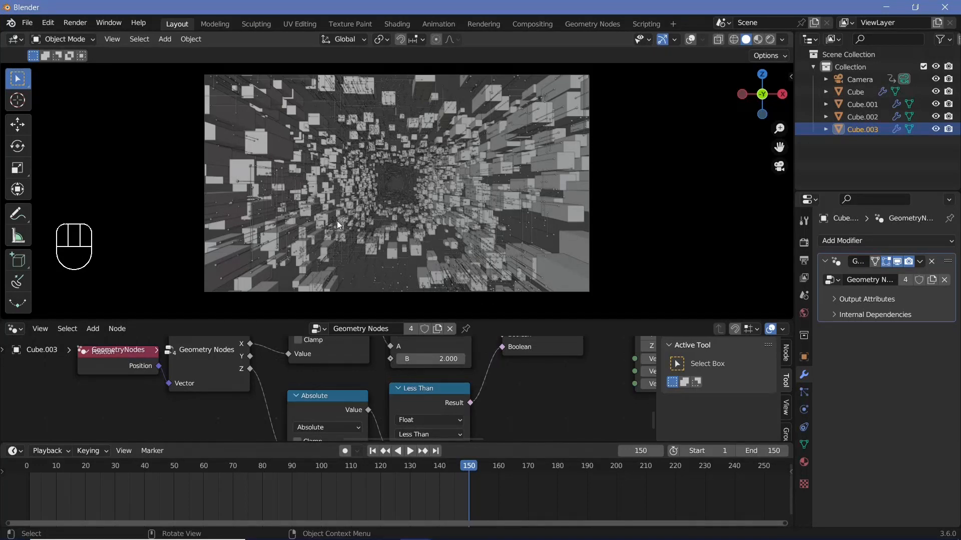
Step: Switch the viewport to rendered shading and turn the enlarged node area into a Shader Editor
click(769, 40)
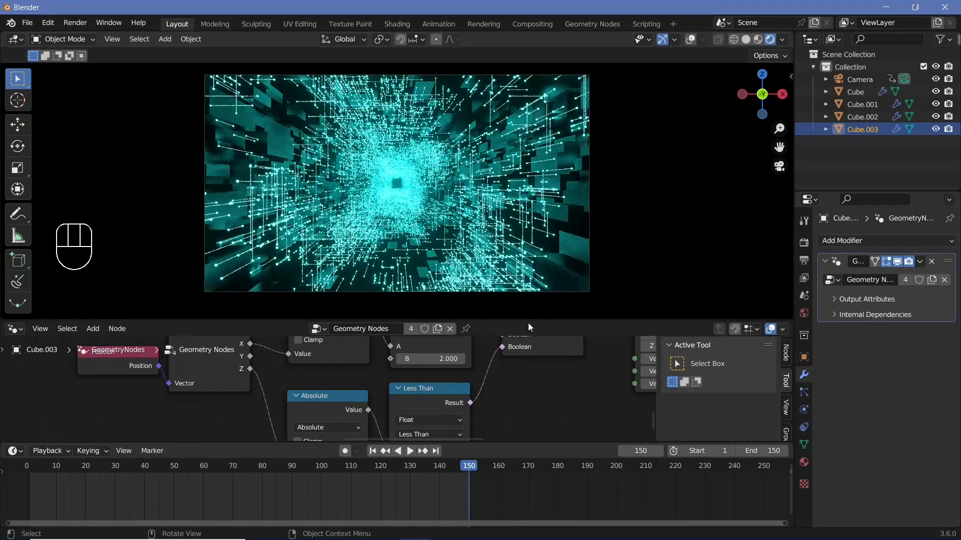
drag(527, 319, 7, 229)
click(48, 354)
ctrl+middle_drag(448, 135, 448, 149)
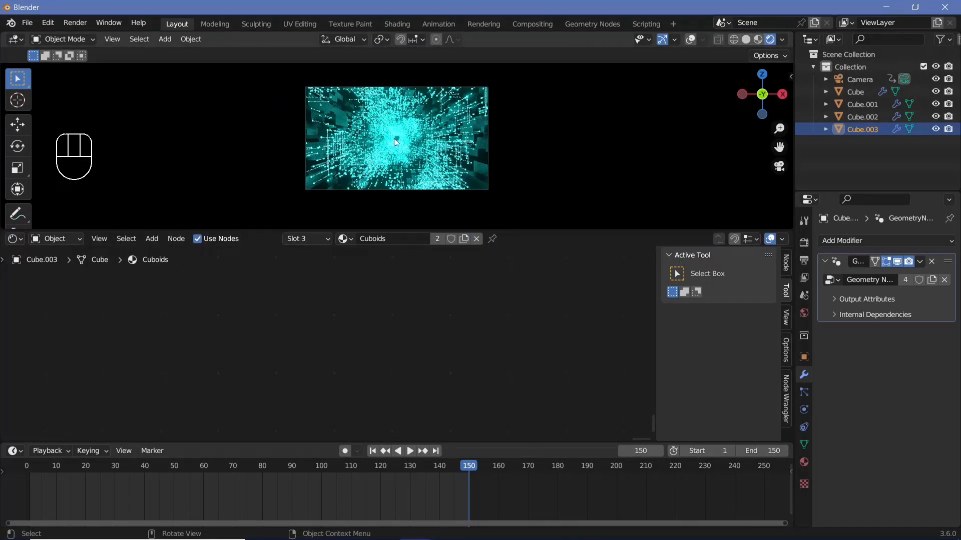
Step: Open the Spheres material of the last tunnel copy for editing and frame all its shader nodes
click(805, 459)
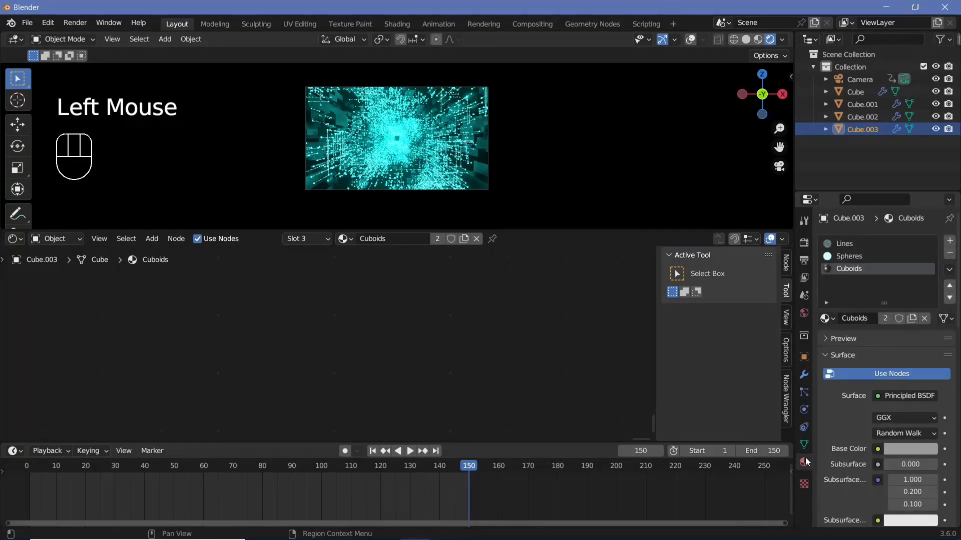
click(845, 255)
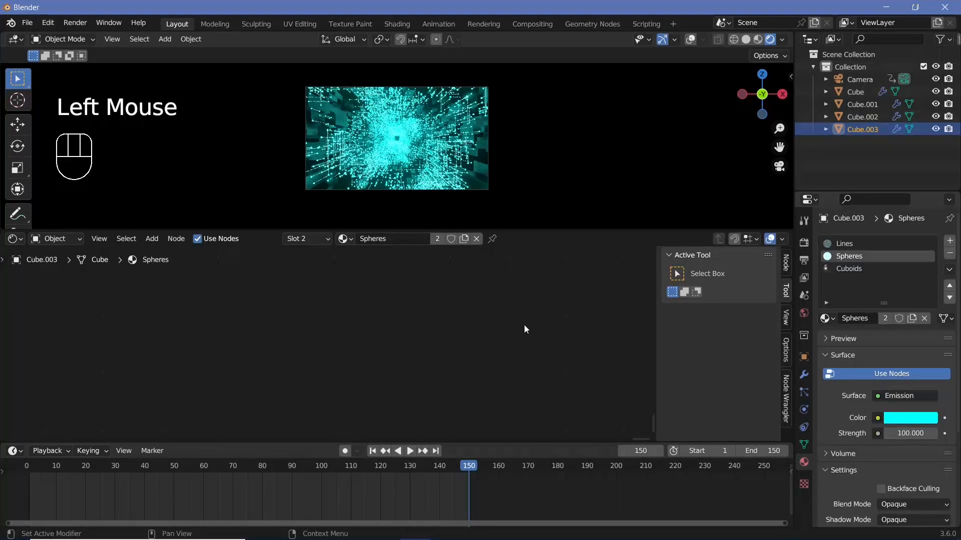
key(KP_Decimal)
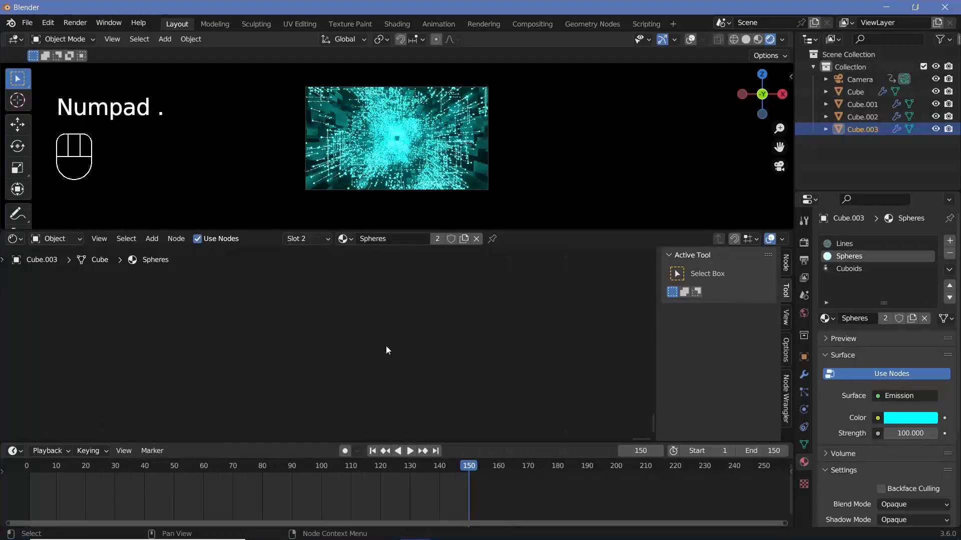
key(a)
key(KP_Decimal)
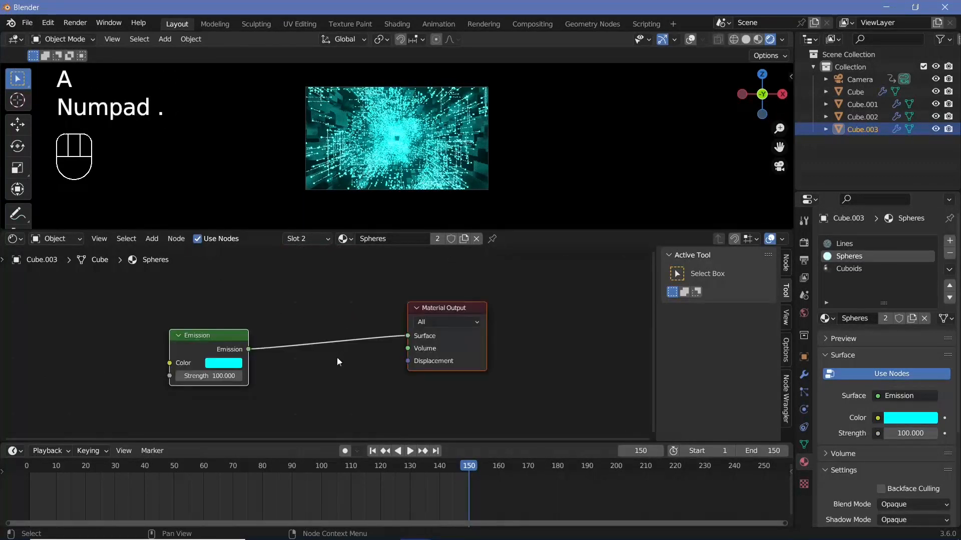
Step: Insert a Mix Shader between the Emission and Material Output nodes
key(shift+a)
click(334, 364)
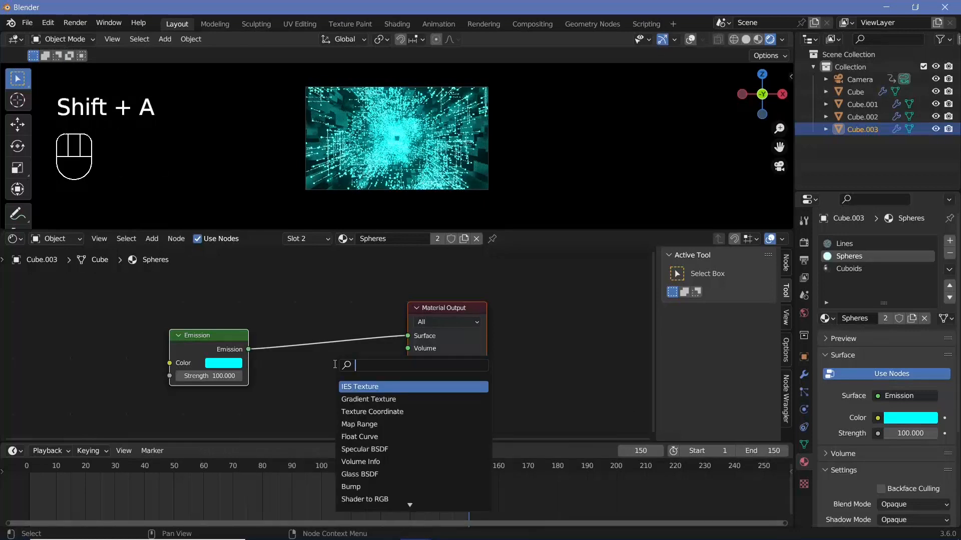
text(ms)
key(Return)
click(333, 356)
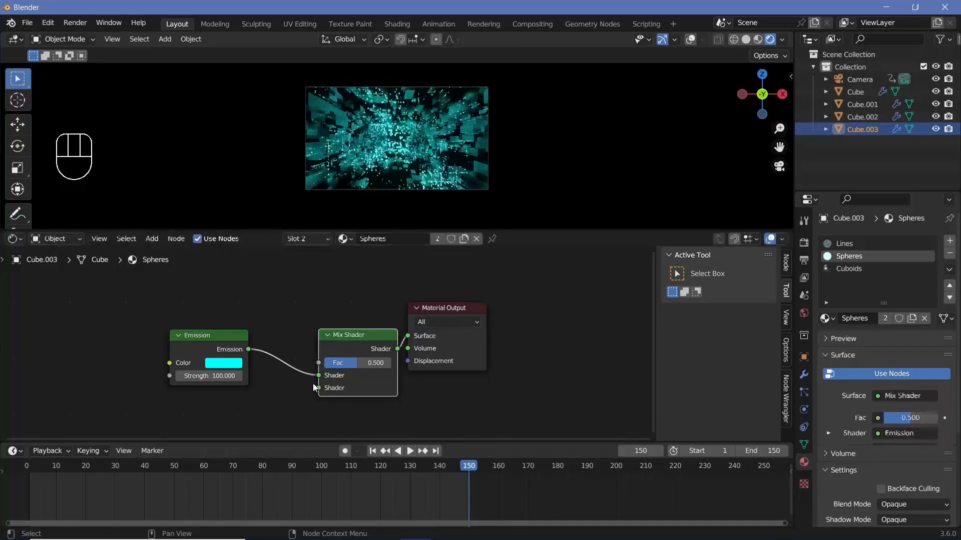
Step: Add a Transparent BSDF below the Emission node and connect it to the Mix Shader's second Shader input
middle_drag(296, 398, 332, 376)
key(shift+a)
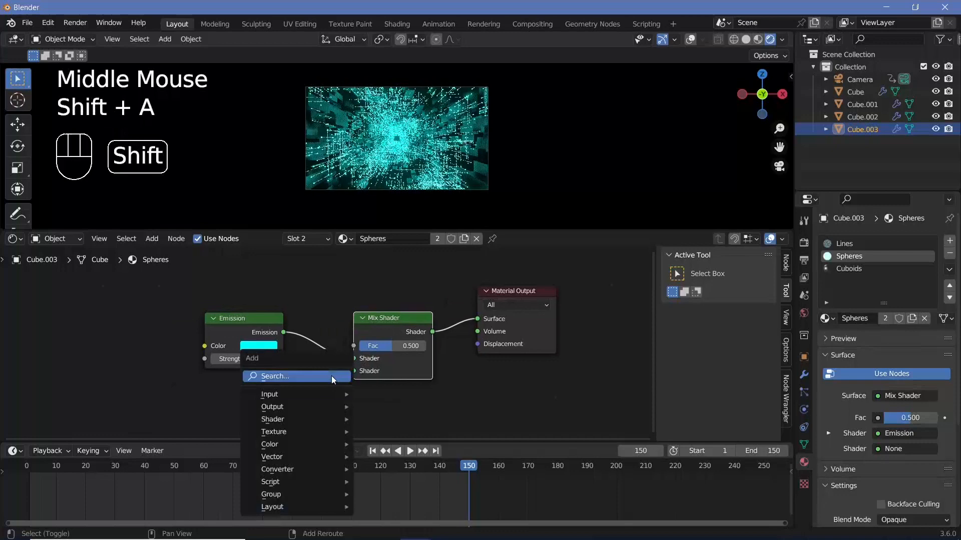
click(300, 375)
text(transpa)
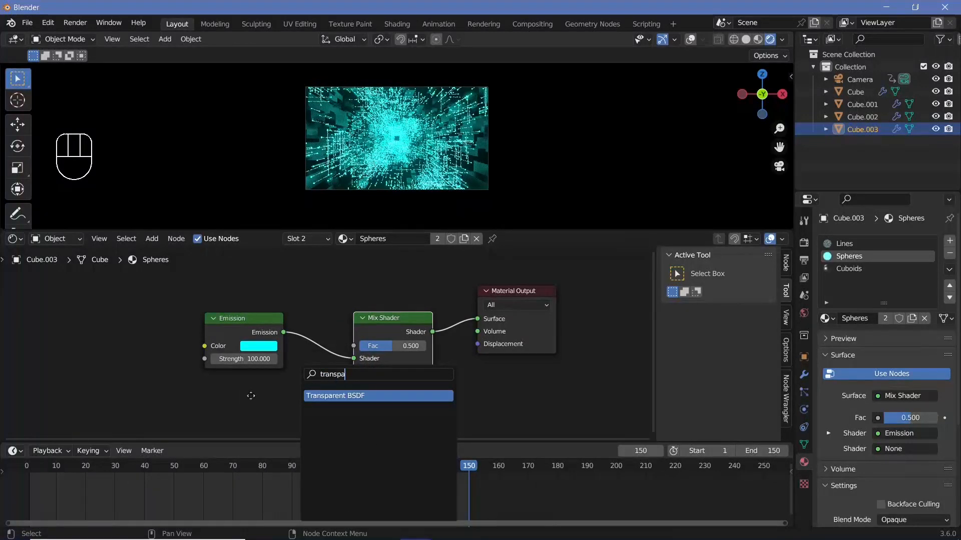
key(Return)
click(244, 400)
drag(309, 388, 355, 371)
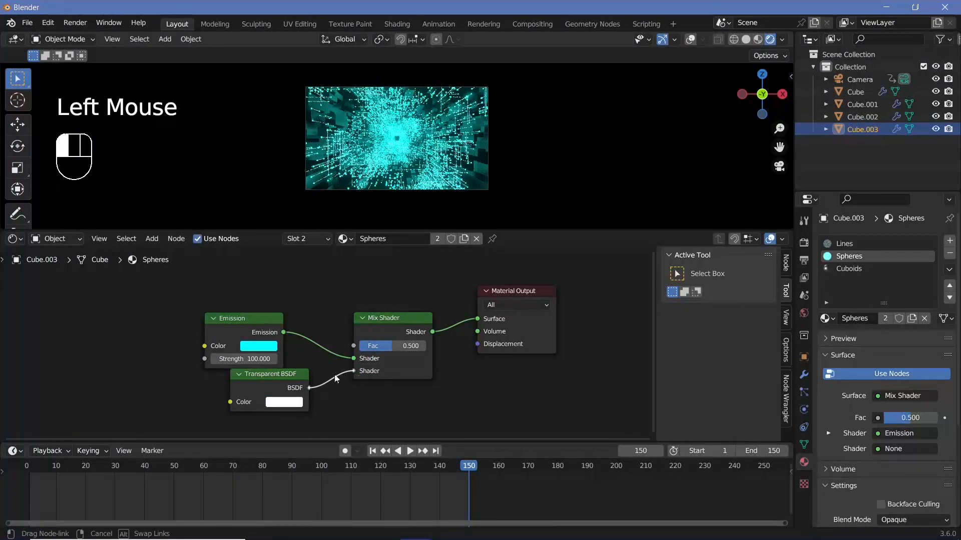
drag(280, 374, 257, 384)
Step: Add a Gradient Texture above the Emission node, with linked Mapping and Texture Coordinate nodes
middle_drag(364, 411, 498, 441)
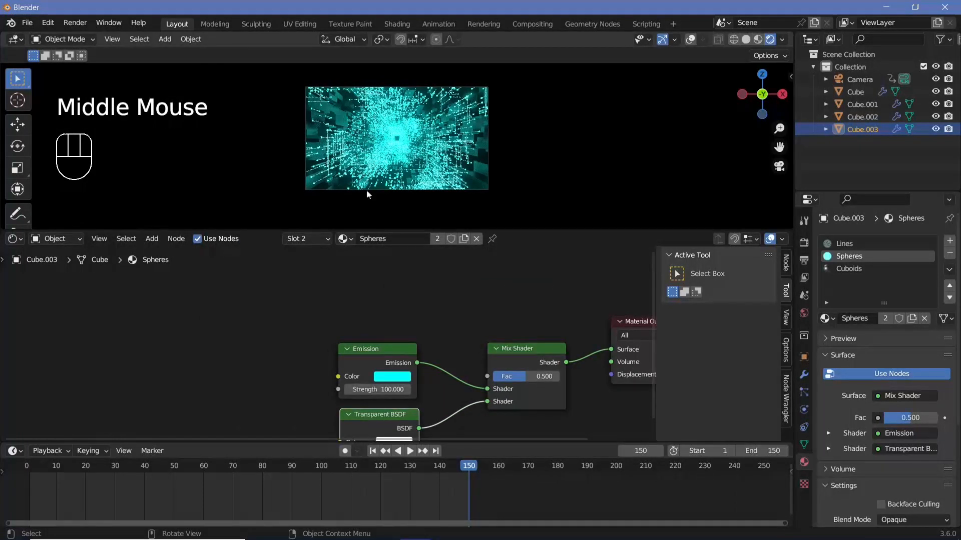
key(shift+a)
key(BackSpace)
key(BackSpace)
key(BackSpace)
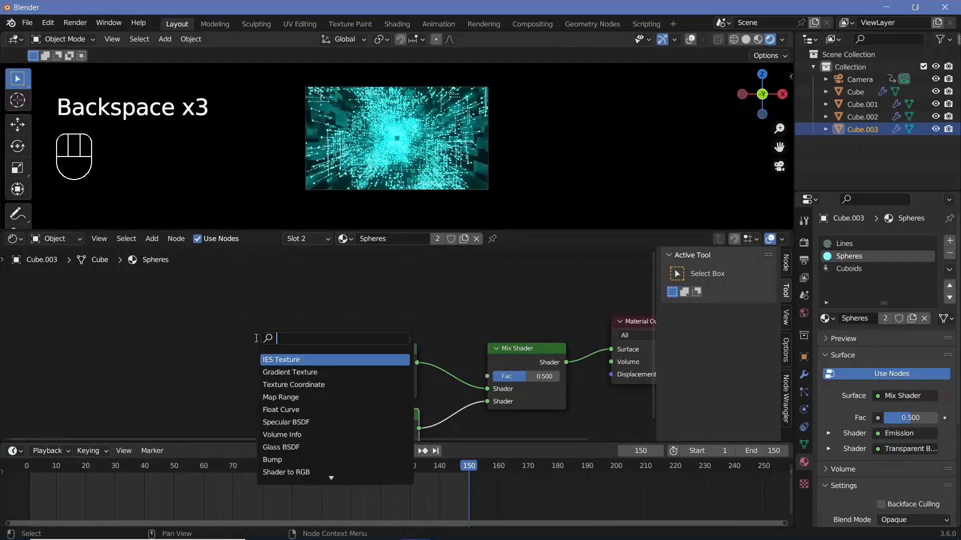
text(gradie)
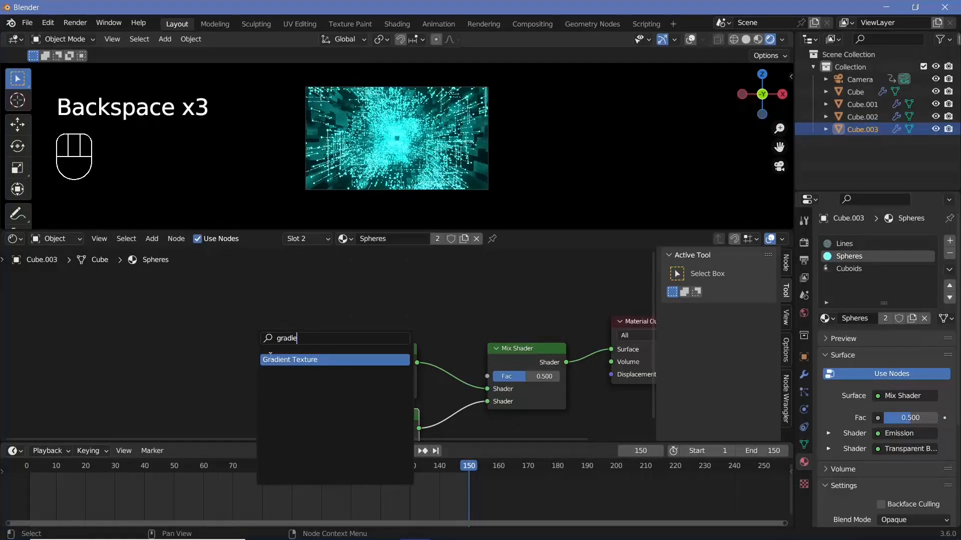
key(Return)
click(356, 272)
key(ctrl+t)
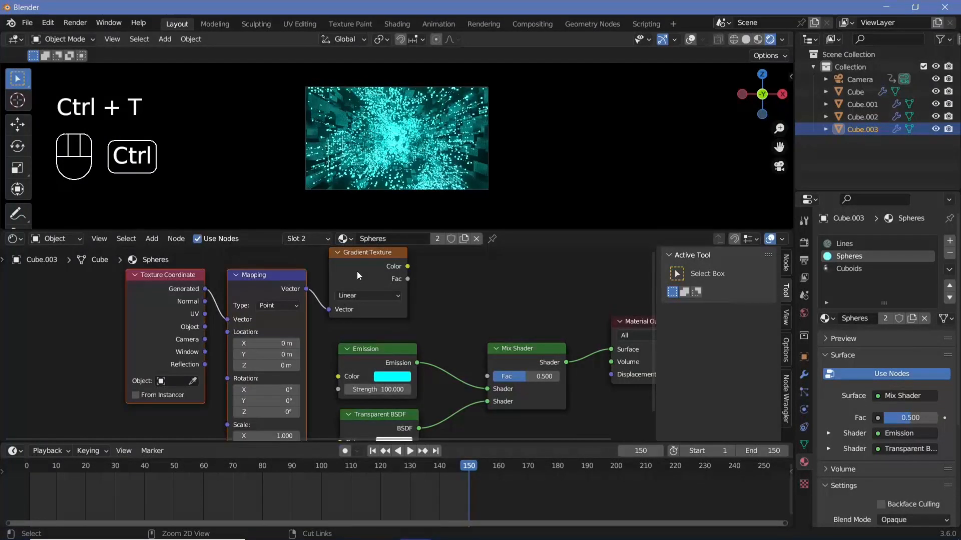
Step: Feed the Texture Coordinate's Object output into the Mapping vector and set Camera as the reference object
middle_drag(359, 271, 375, 293)
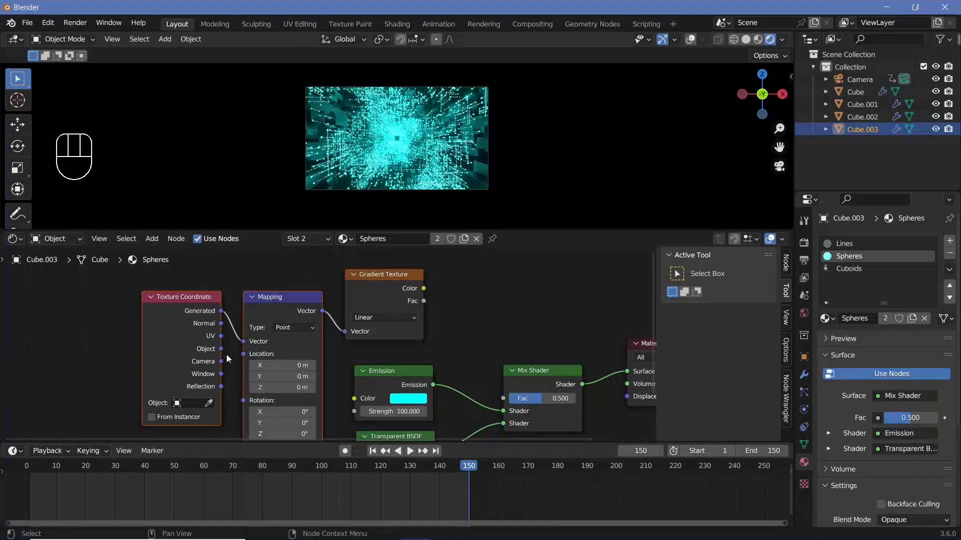
drag(221, 350, 240, 343)
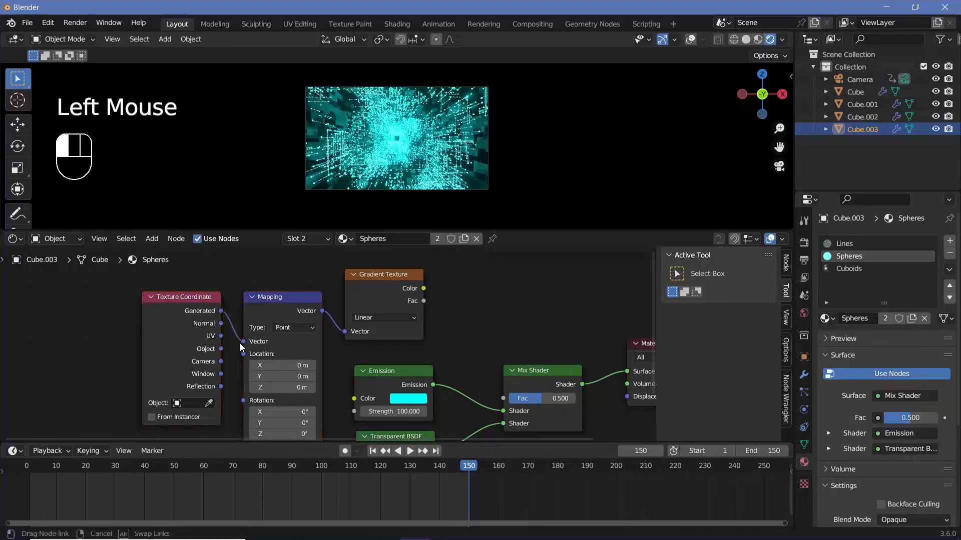
double_click(194, 405)
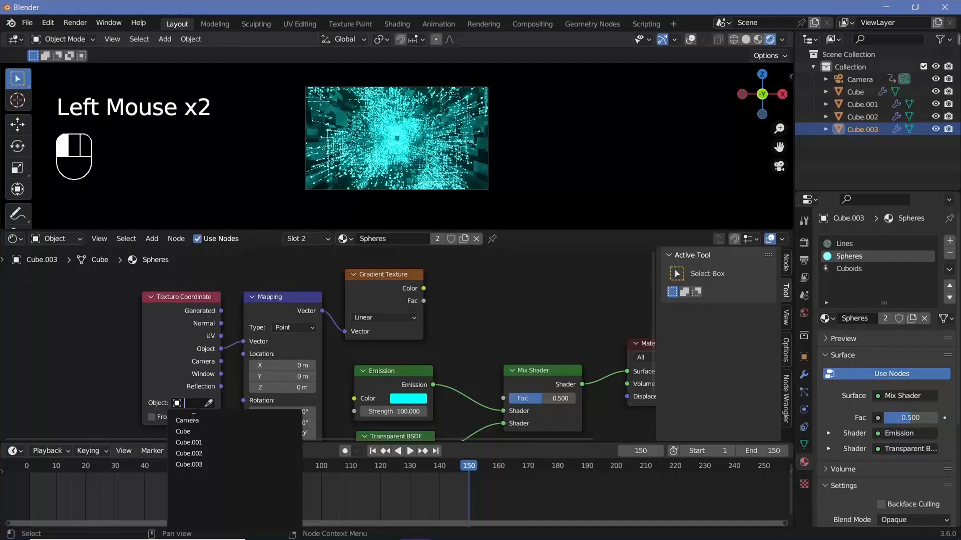
click(194, 420)
Step: Move the texture nodes aside, add a Color Ramp, and connect the Gradient Texture's Color to its Fac input
drag(164, 276, 311, 289)
key(shift+a)
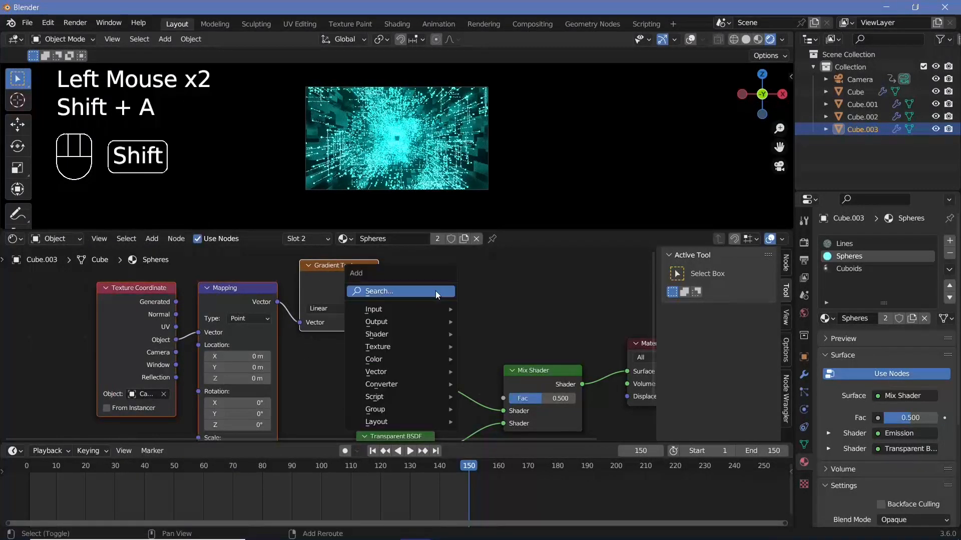
click(435, 290)
text(col)
click(461, 326)
click(422, 251)
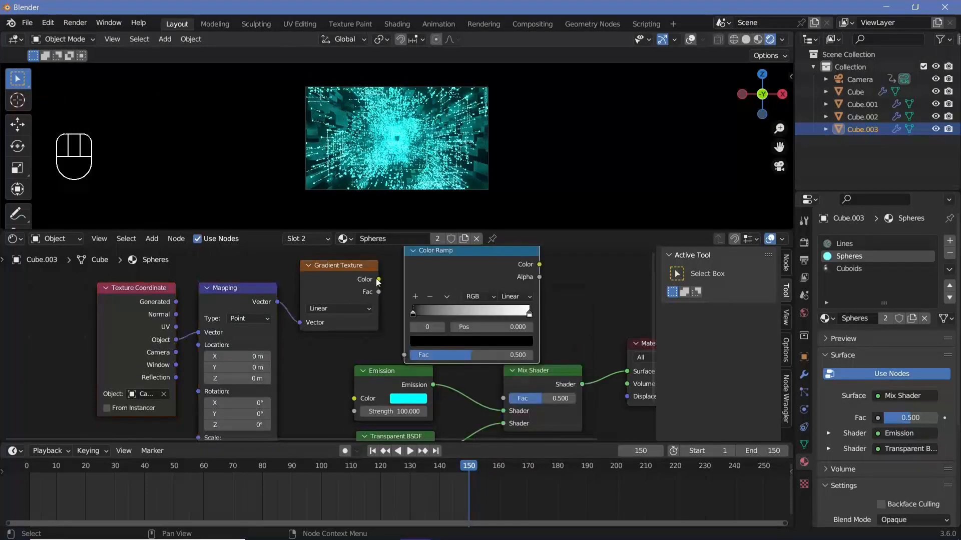
drag(379, 279, 406, 355)
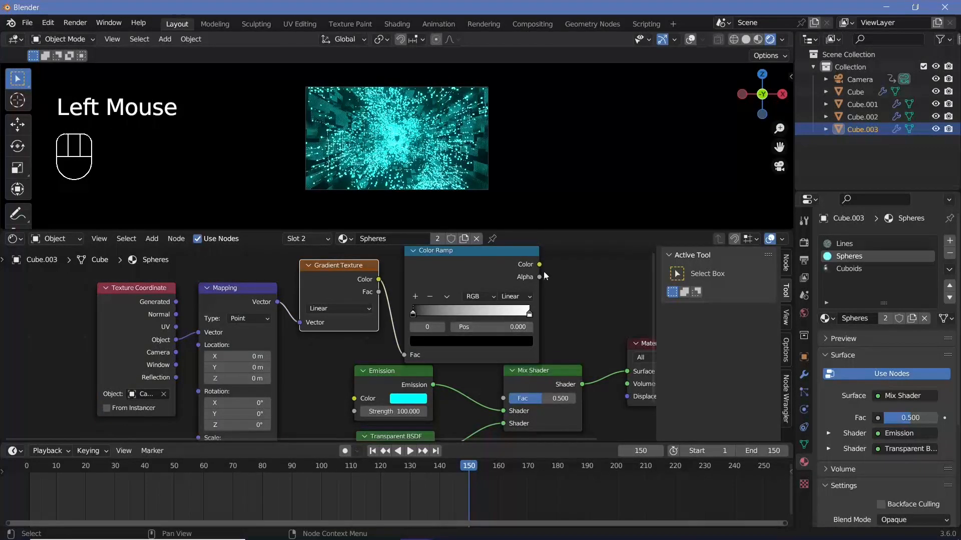
Step: Connect the Color Ramp's Color to the Mix Shader's Fac and move the ramp's white stop to about 0.233
drag(538, 265, 503, 398)
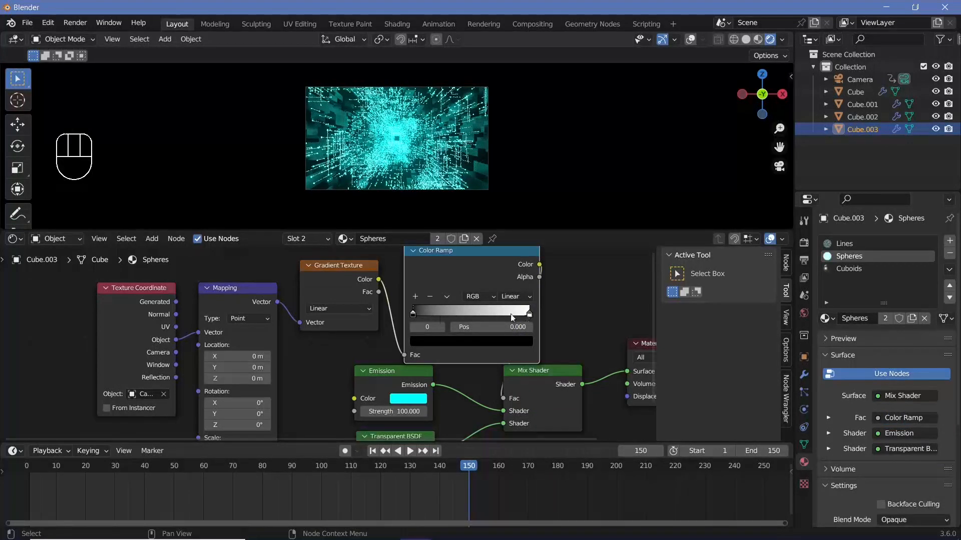
drag(529, 317, 531, 313)
drag(532, 313, 449, 318)
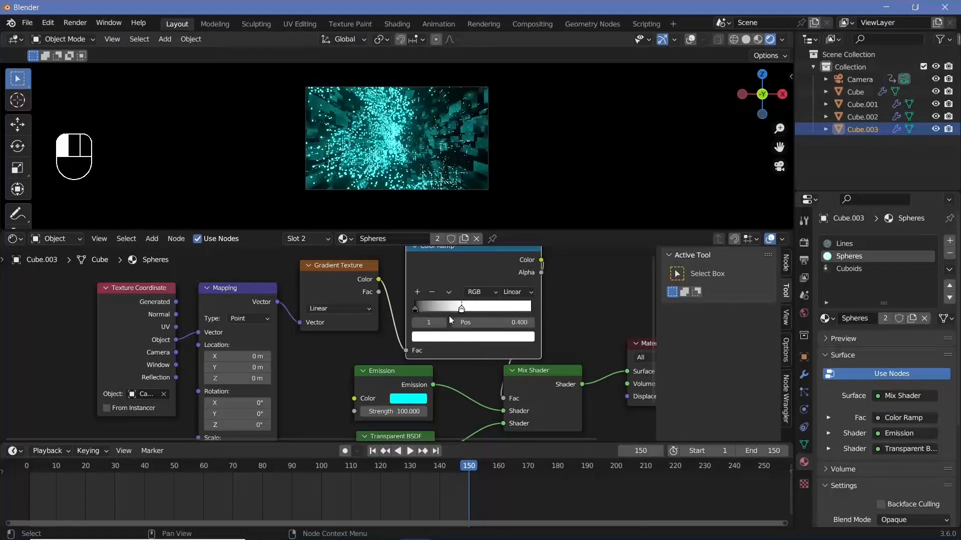
drag(441, 134, 425, 136)
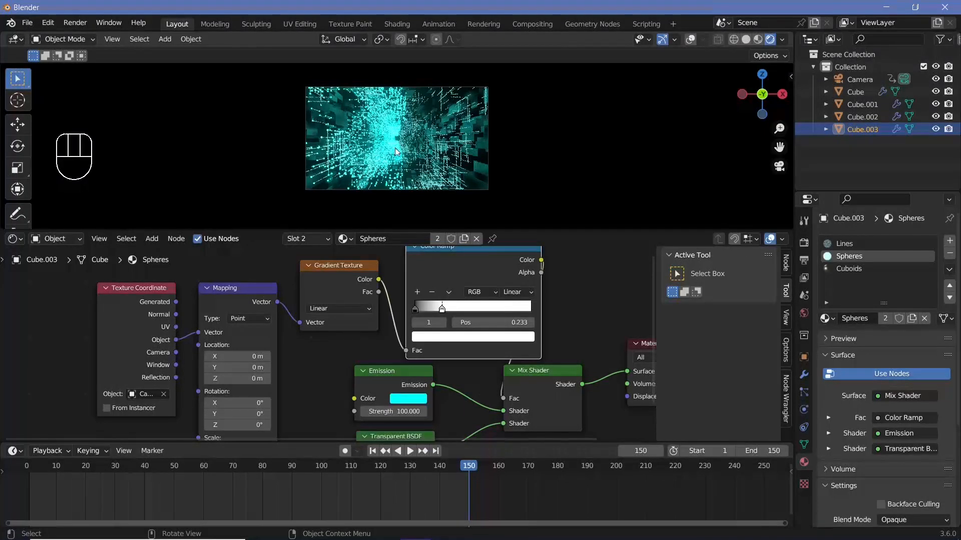
Step: Set the Mapping node's Y rotation to -90° and move the Color Ramp's white stop to about 0.895
middle_drag(345, 374, 399, 313)
click(291, 354)
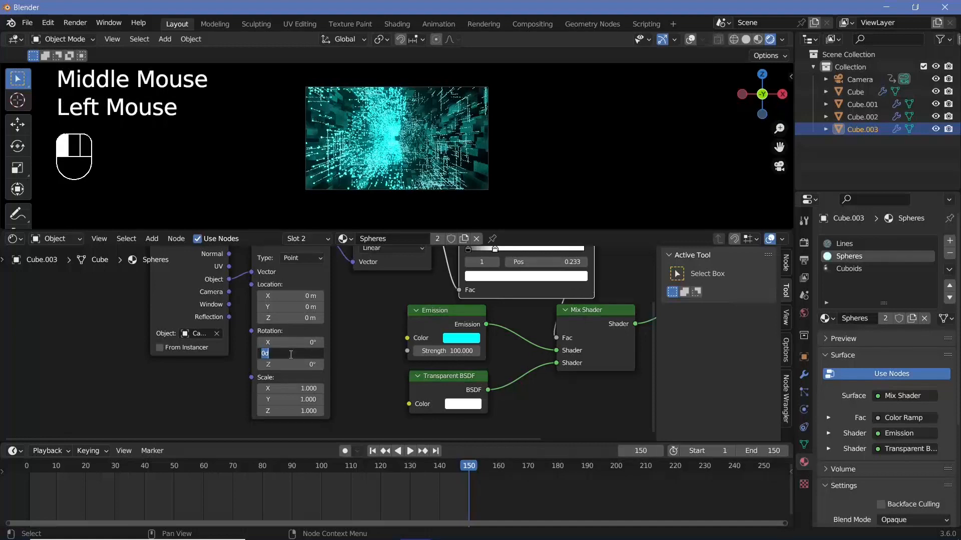
key(BackSpace)
key(Return)
middle_drag(387, 348, 388, 388)
drag(496, 289, 573, 290)
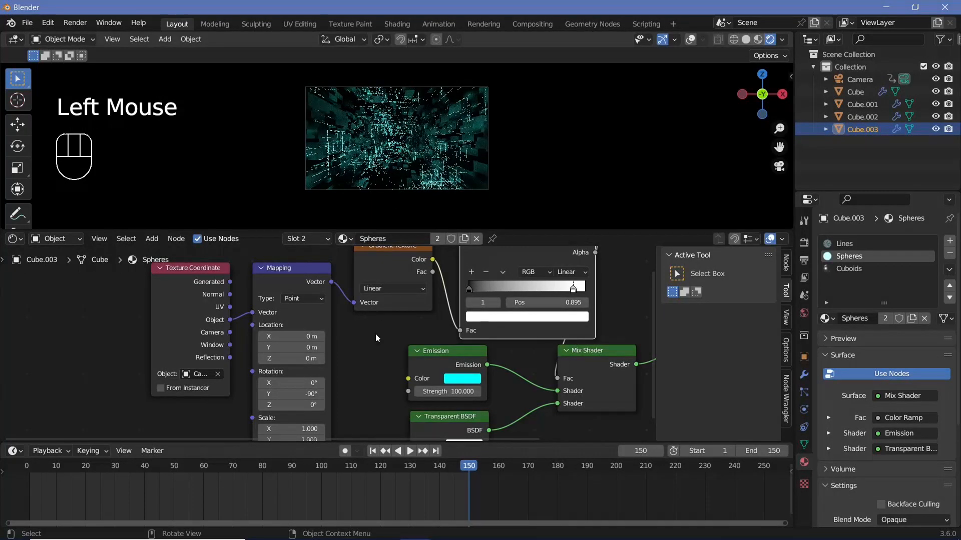
Step: Set the Mapping node's X location to -10 m and inspect the tunnel up close
click(294, 336)
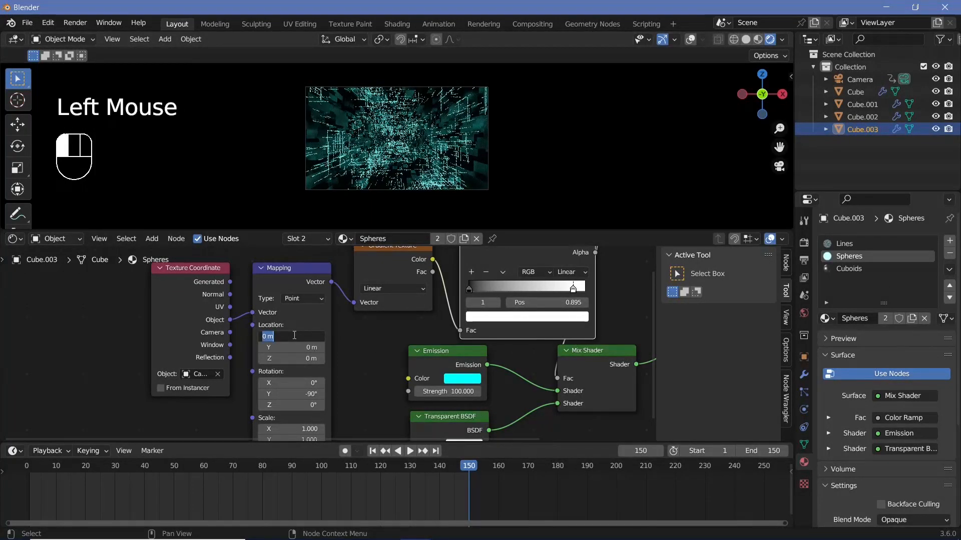
text(-10)
key(Return)
ctrl+middle_drag(372, 151, 439, 175)
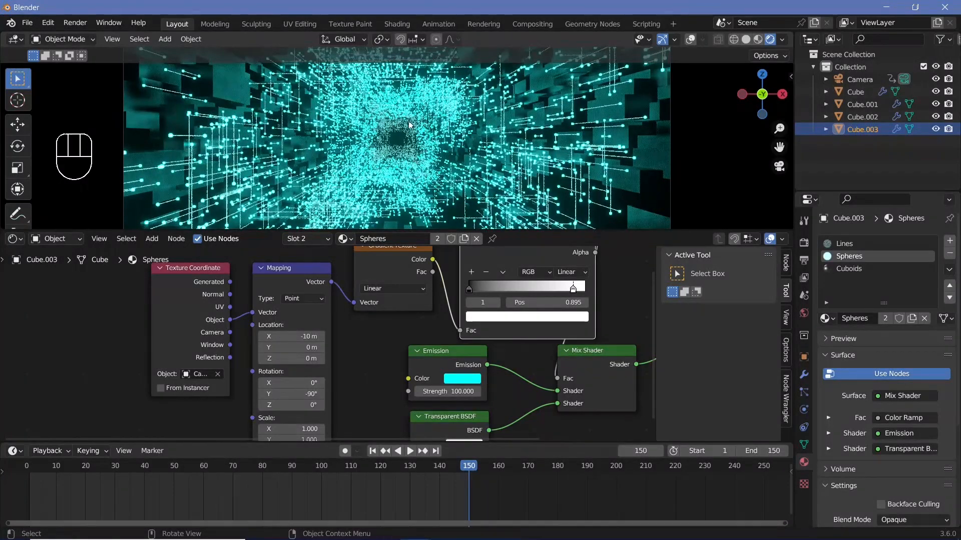
Step: Try X locations of -15 m and -20 m in the Mapping node
click(299, 334)
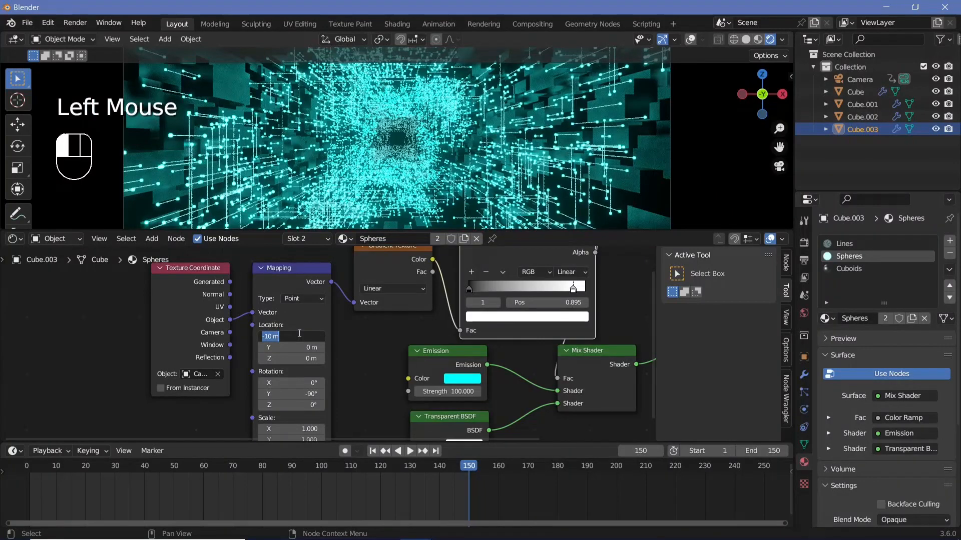
text(-15)
key(Return)
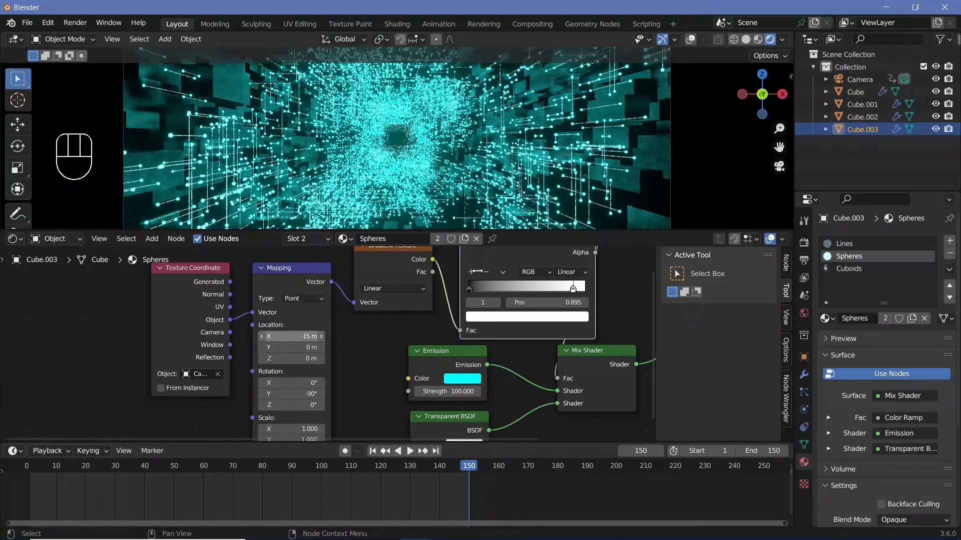
ctrl+middle_drag(401, 135, 397, 62)
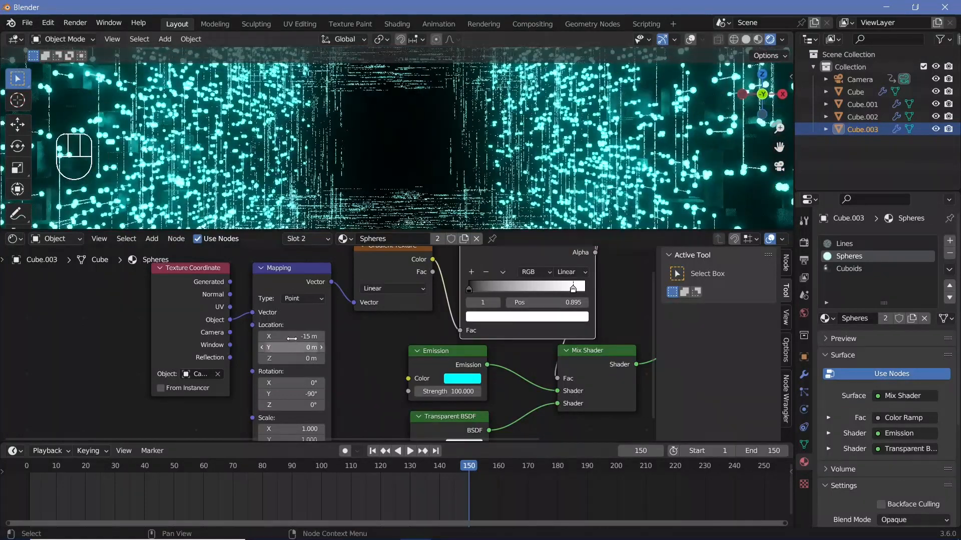
click(294, 339)
text(-20)
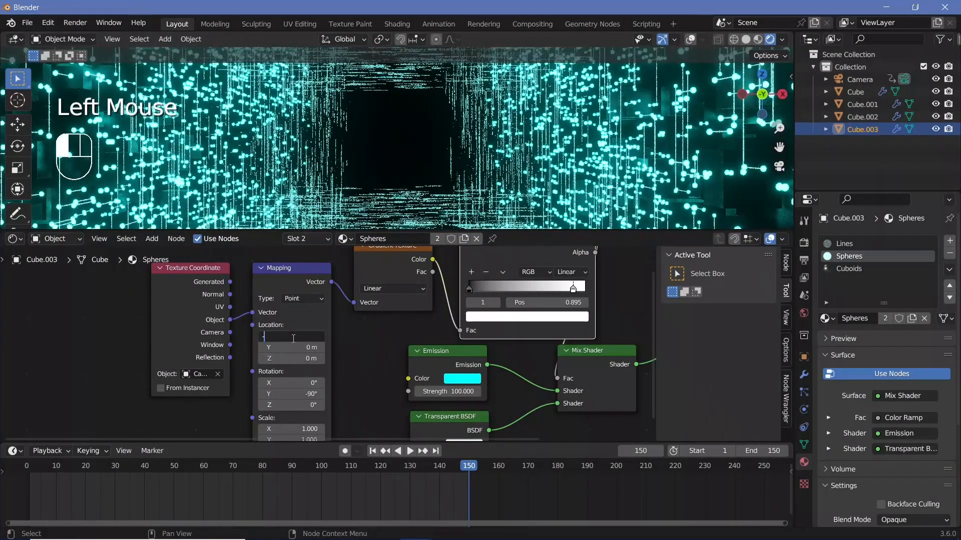
key(Return)
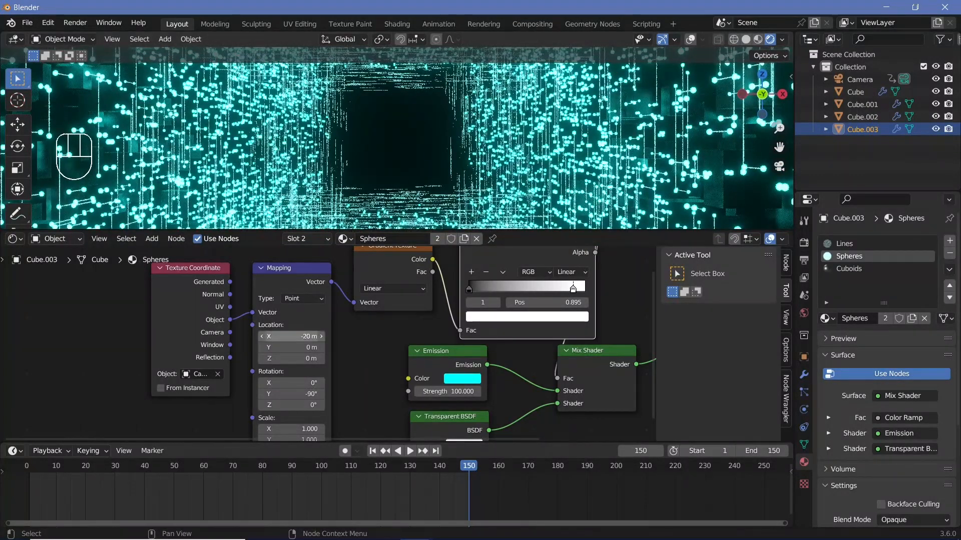
Step: Return the Mapping node's X location to -10 m and check the tunnel at frames 0 and 150
click(302, 335)
text(-1)
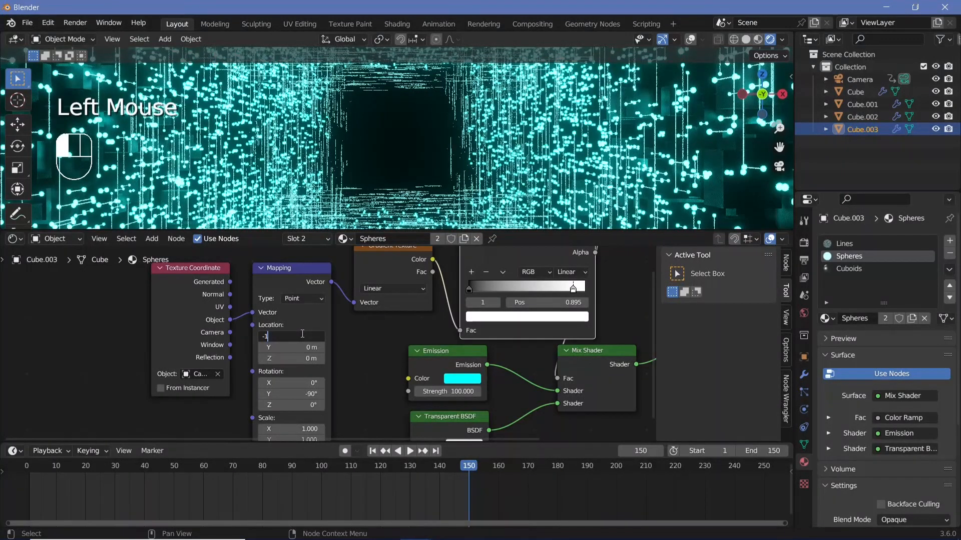
text(0)
key(Return)
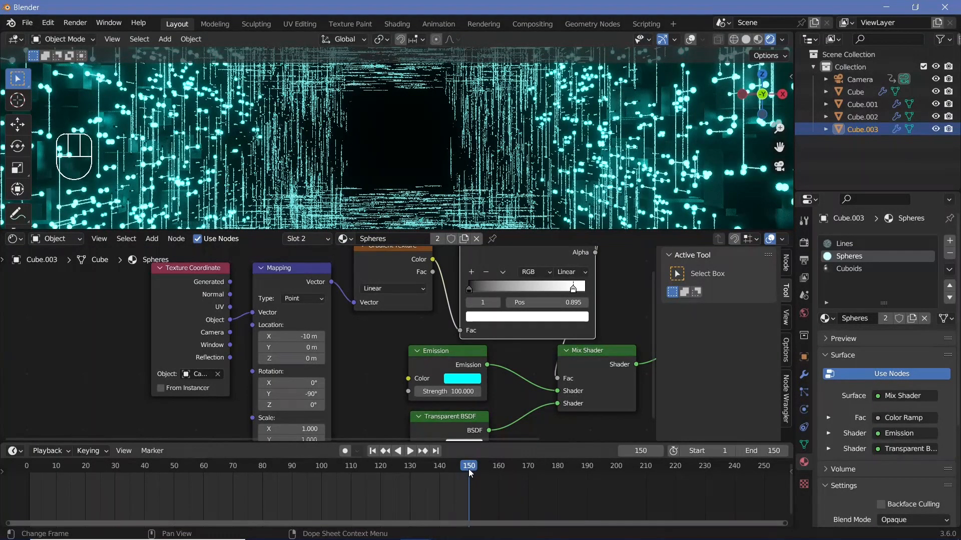
click(27, 469)
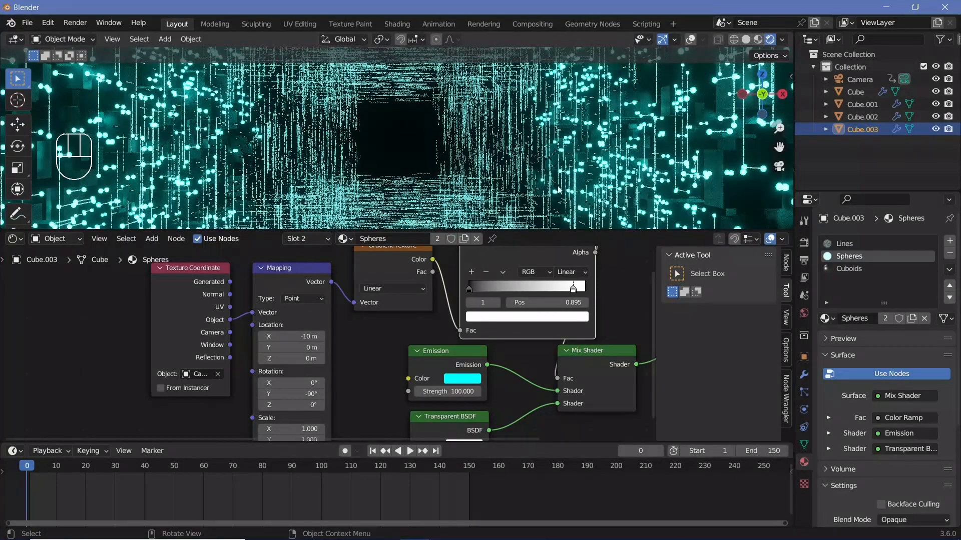
click(470, 470)
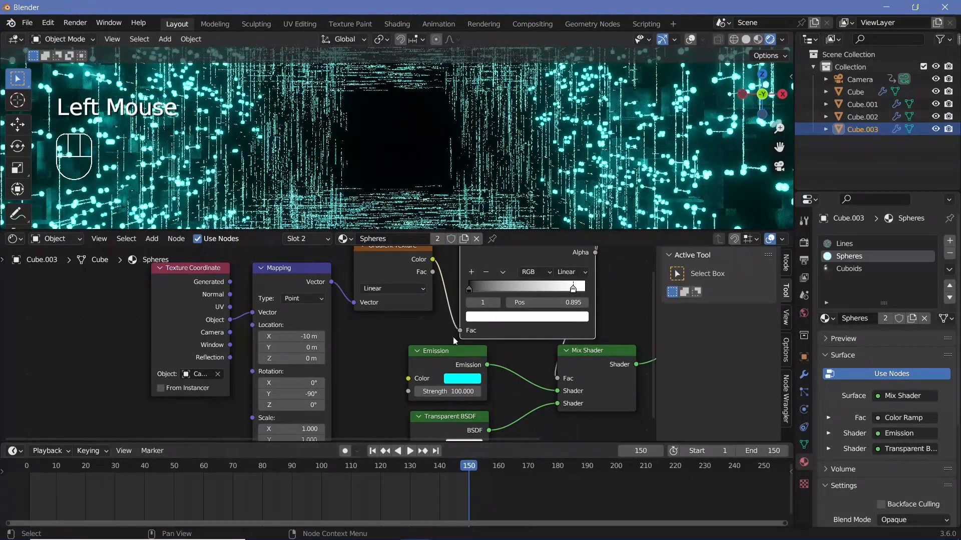
Step: In the Lines material, duplicate the Mix Shader and Transparent BSDF, and route the original mix through the copy's first Shader input to Material Output
ctrl+middle_drag(440, 359, 452, 372)
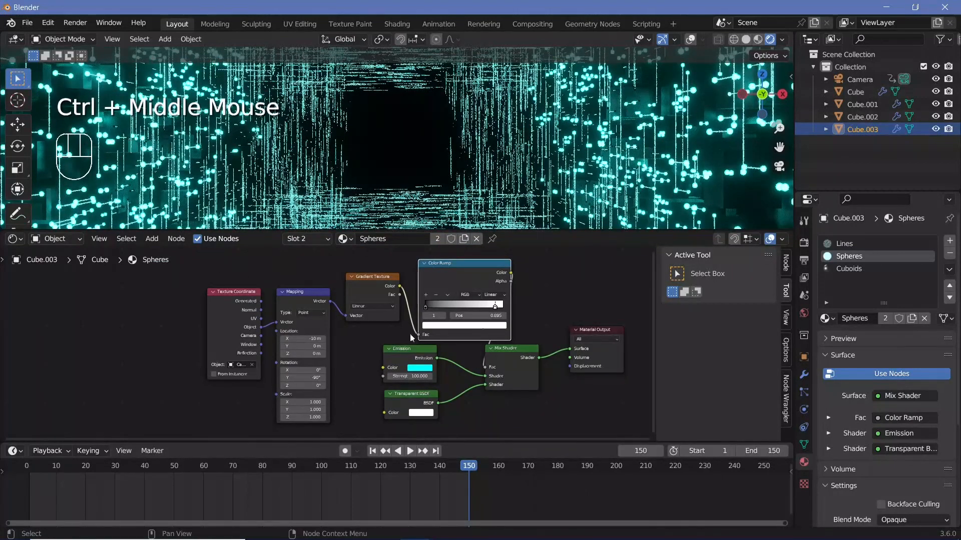
click(850, 243)
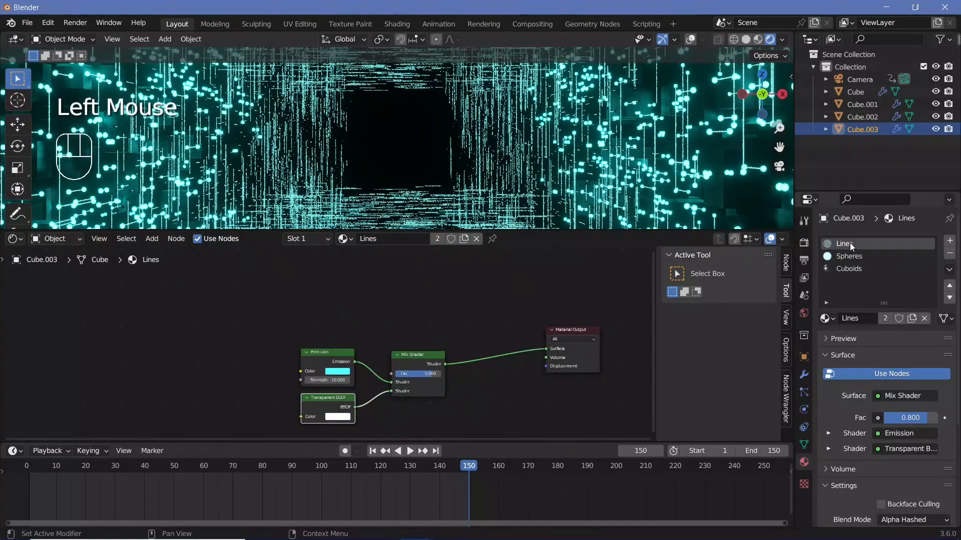
click(428, 359)
shift+click(332, 401)
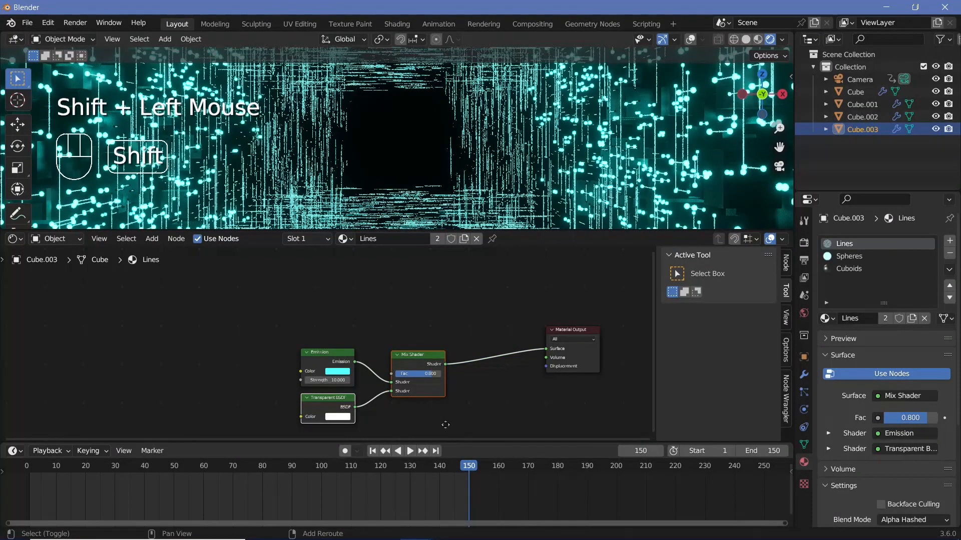
key(shift+d)
click(513, 404)
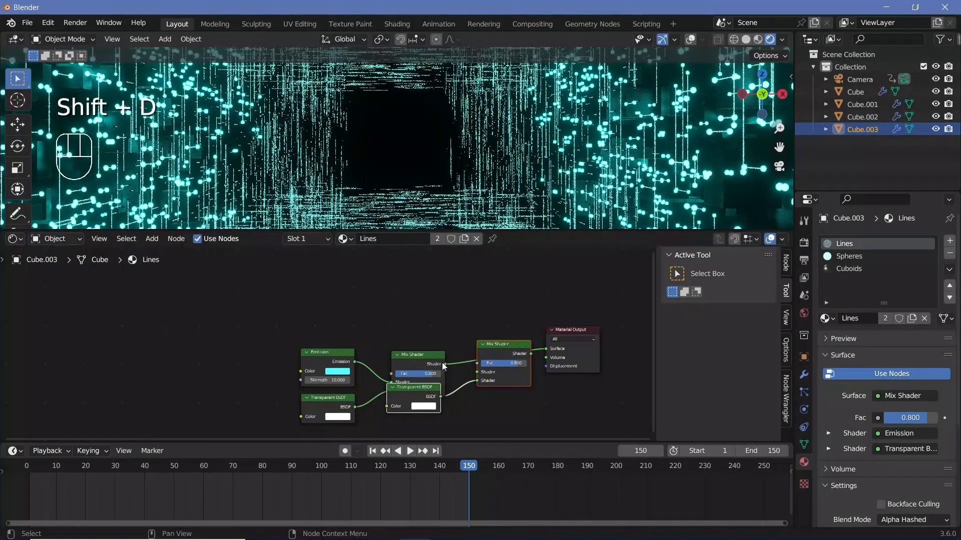
drag(444, 363, 476, 372)
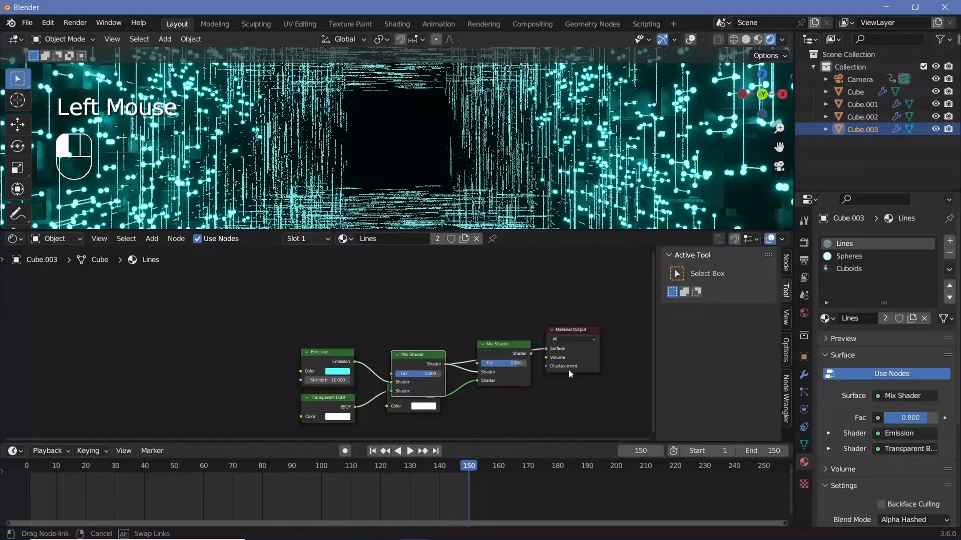
drag(530, 353, 547, 352)
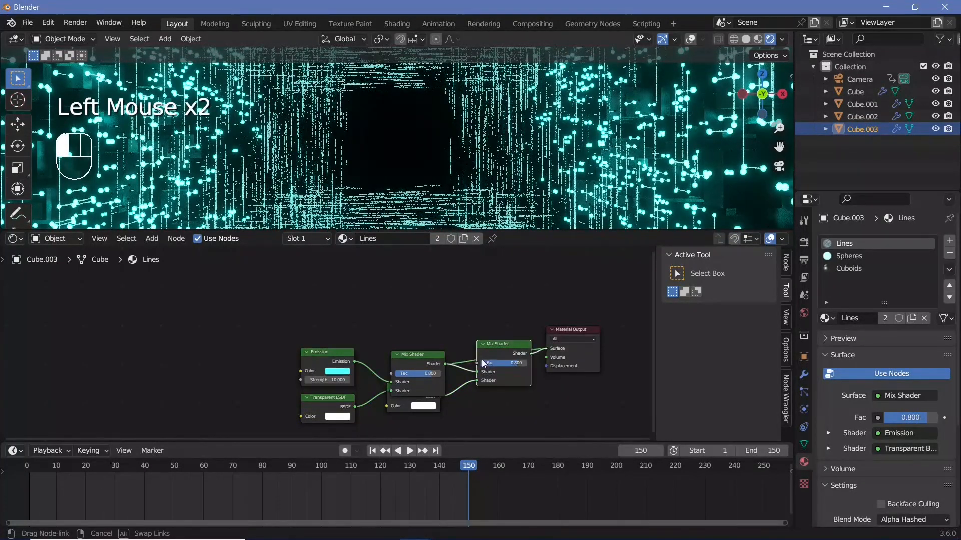
Step: Switch the viewport to Solid shading and add a Gradient Texture with linked Mapping and Texture Coordinate nodes above the Lines material's Emission node
middle_drag(390, 346, 450, 406)
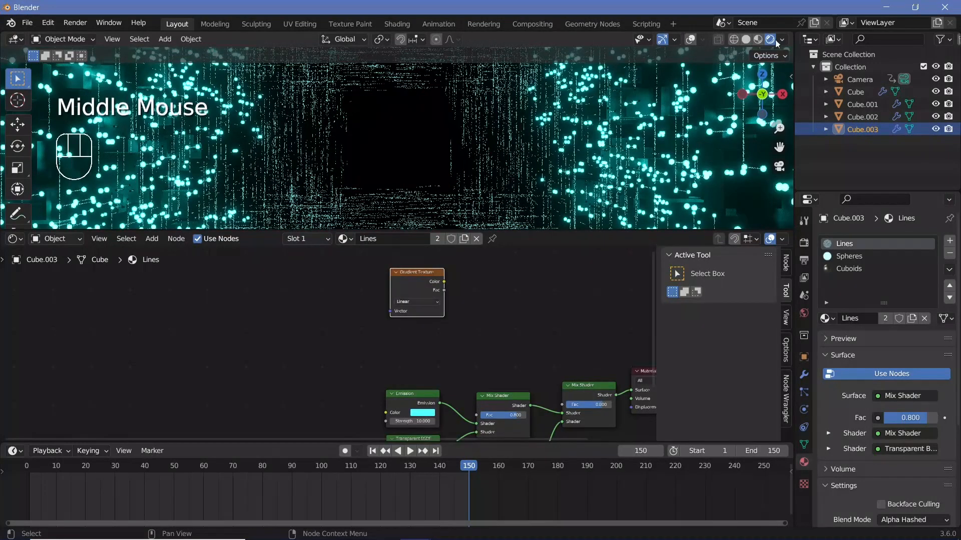
click(746, 40)
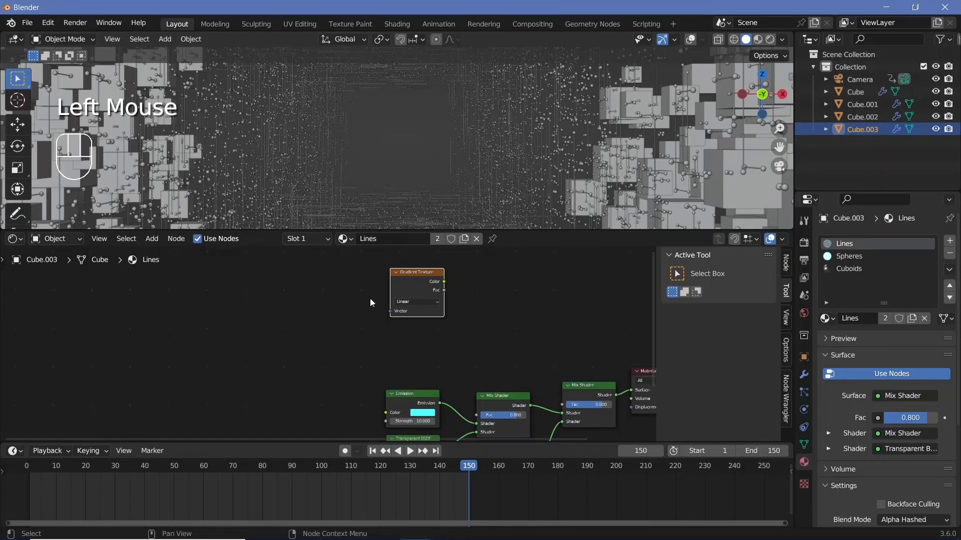
key(ctrl+t)
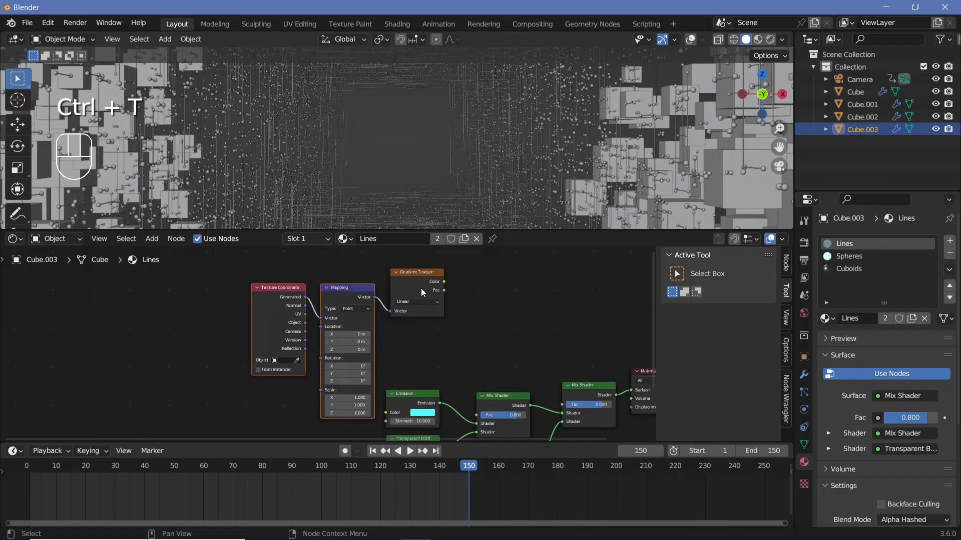
Step: Feed the Texture Coordinate's Object output into the Lines material's Mapping vector, with Camera as the reference object
drag(305, 323, 321, 318)
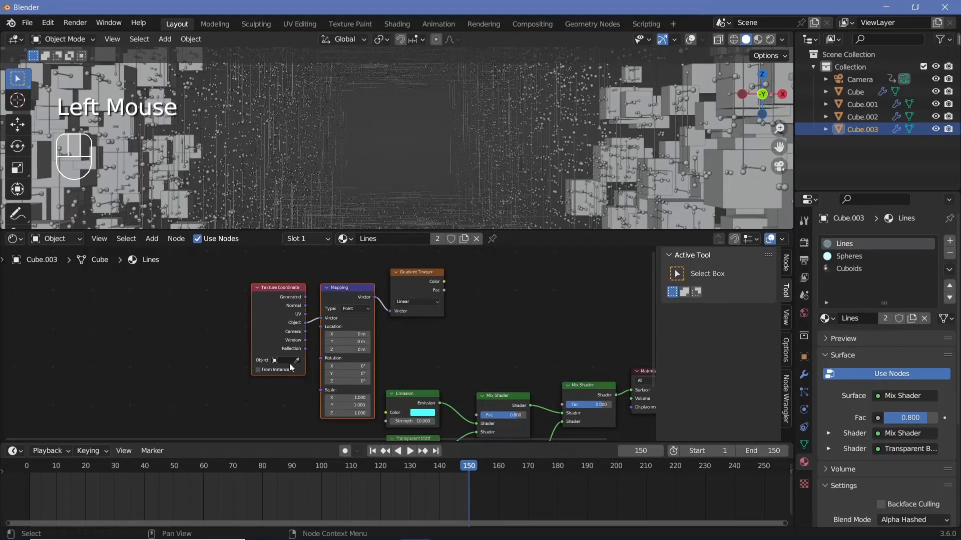
click(290, 362)
click(291, 374)
Step: Set the Lines material's Mapping rotation to -90° on Y and its location to 10 m on Y
ctrl+middle_drag(329, 344, 367, 302)
click(385, 391)
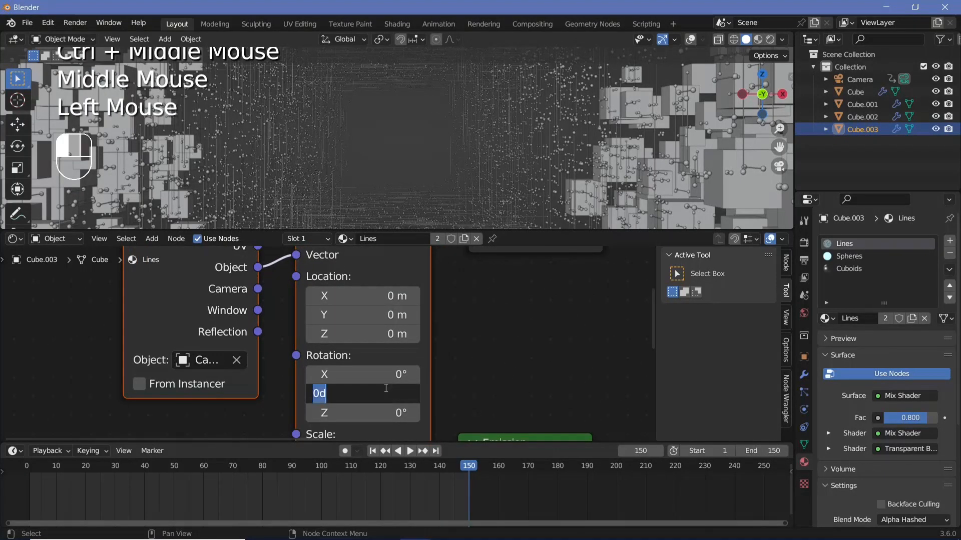
text(-90)
key(Return)
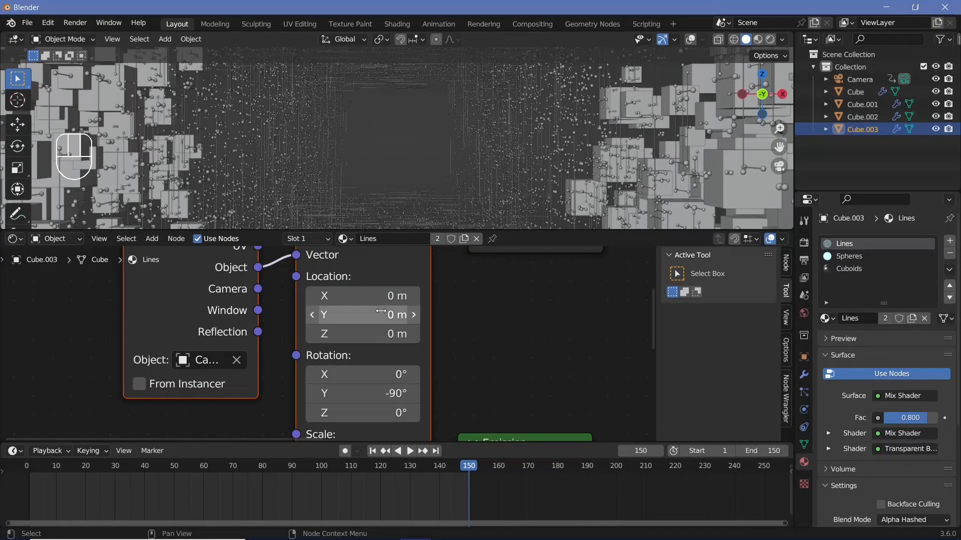
click(382, 311)
text(10)
key(Return)
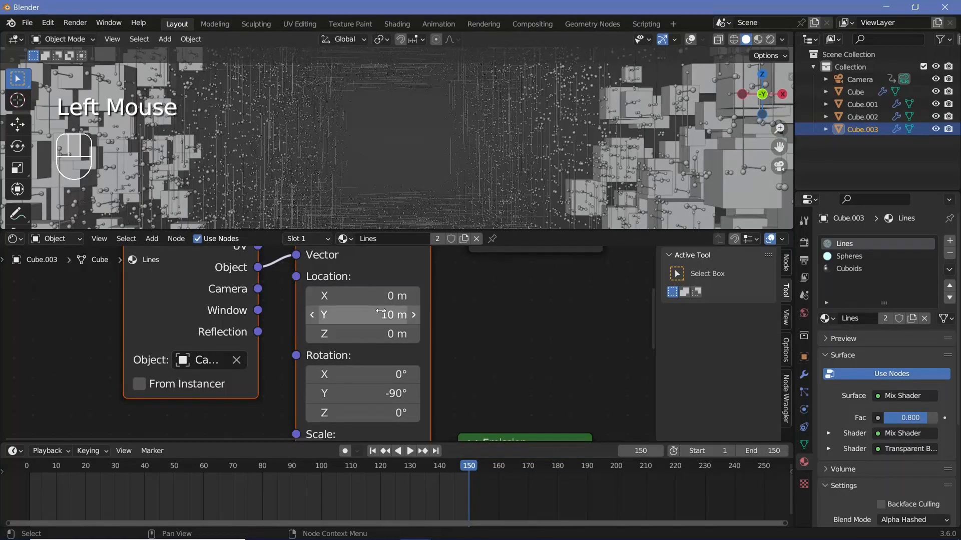
Step: Move the Lines material's texture nodes aside and add a Color Ramp after the Gradient Texture
ctrl+middle_drag(438, 309, 411, 310)
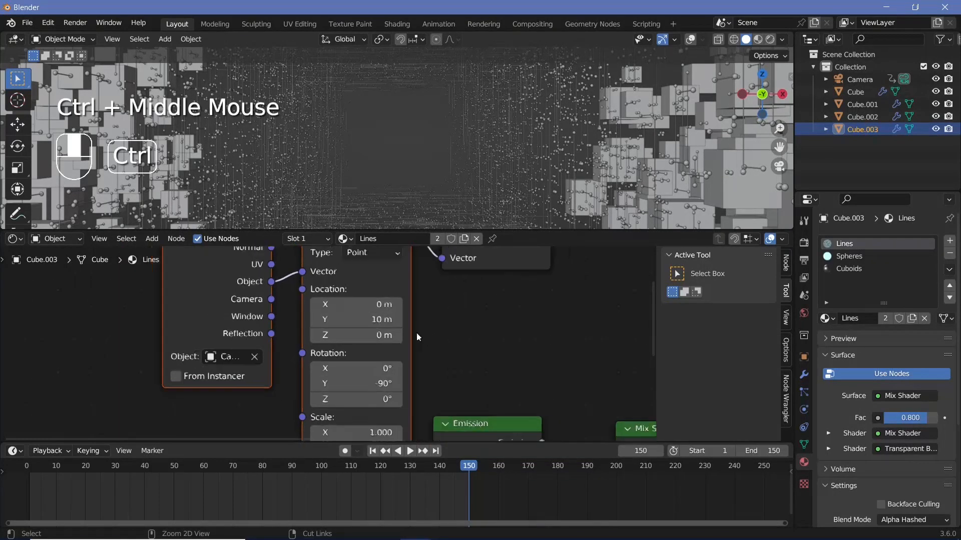
click(363, 289)
drag(373, 278, 293, 280)
drag(473, 265, 403, 277)
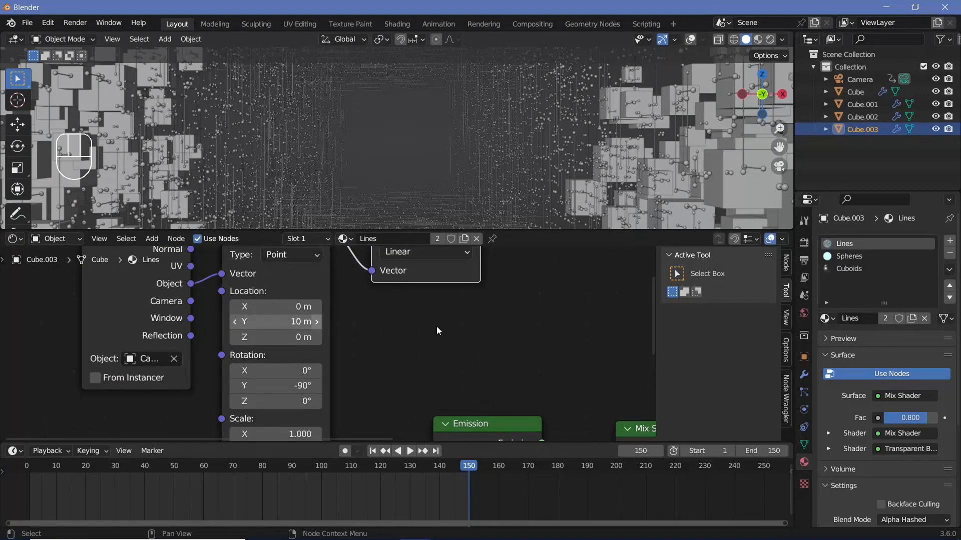
middle_drag(447, 326, 388, 360)
key(shift+a)
click(472, 341)
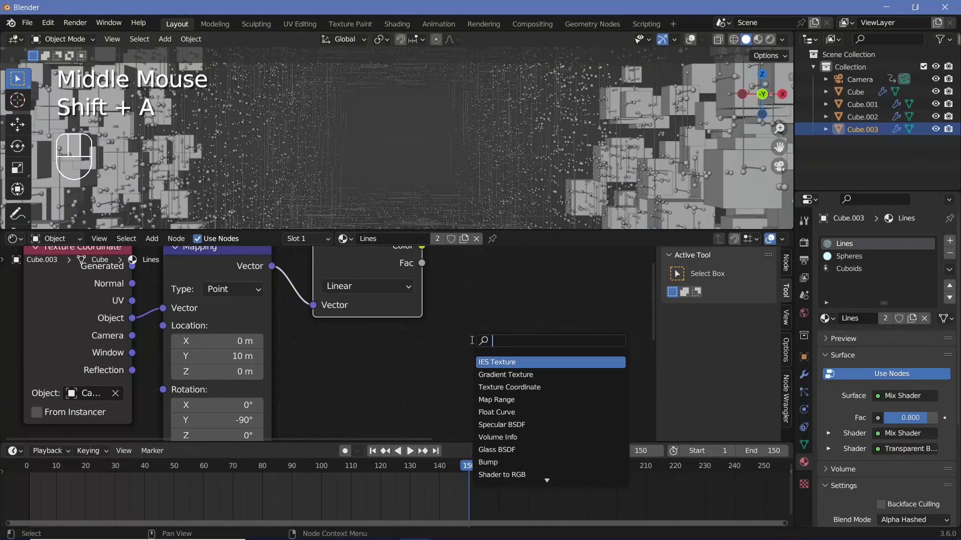
text(col)
click(488, 375)
click(412, 341)
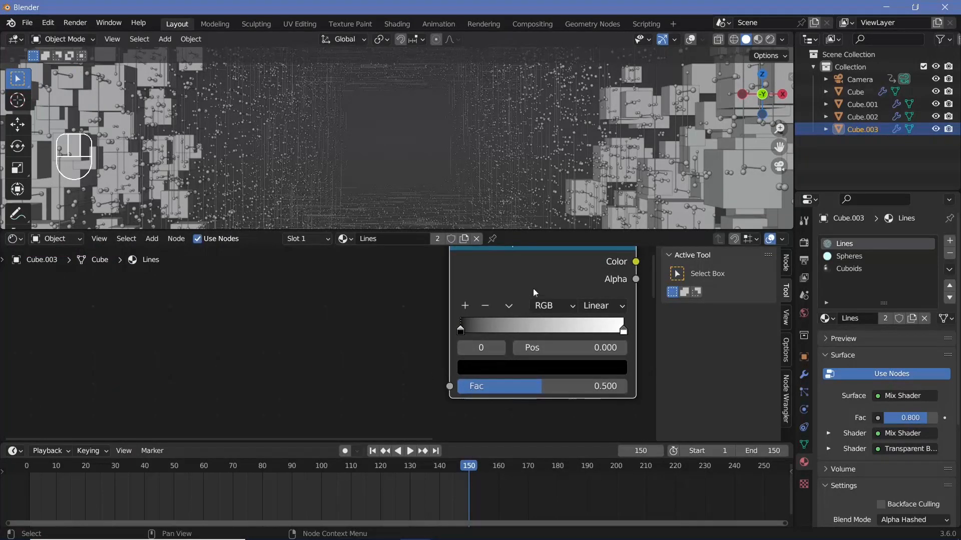
middle_drag(528, 291, 500, 318)
drag(500, 317, 508, 299)
Step: Connect the Gradient Texture's Color to the Color Ramp's Fac and move the ramp's white stop to about 0.862
drag(411, 273, 452, 400)
middle_drag(651, 330, 389, 257)
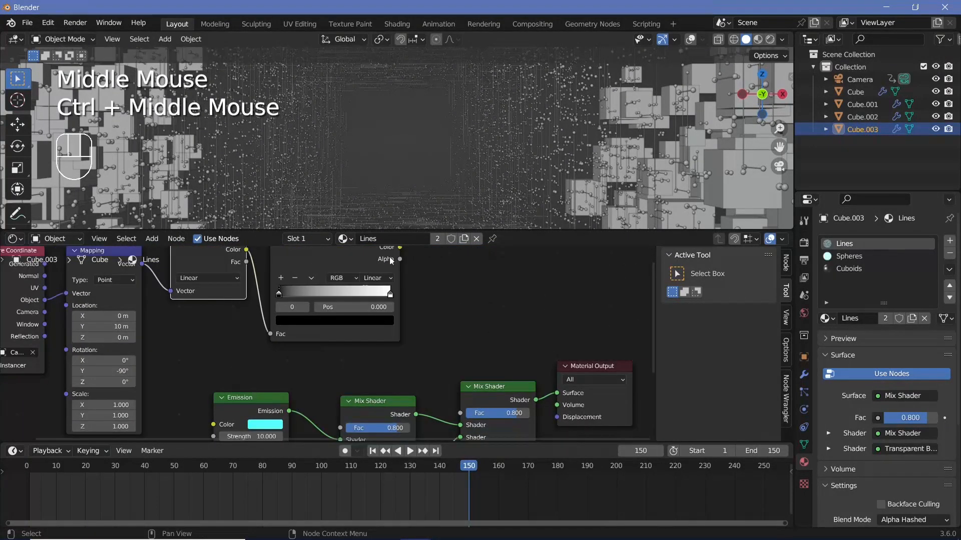
drag(390, 295, 374, 297)
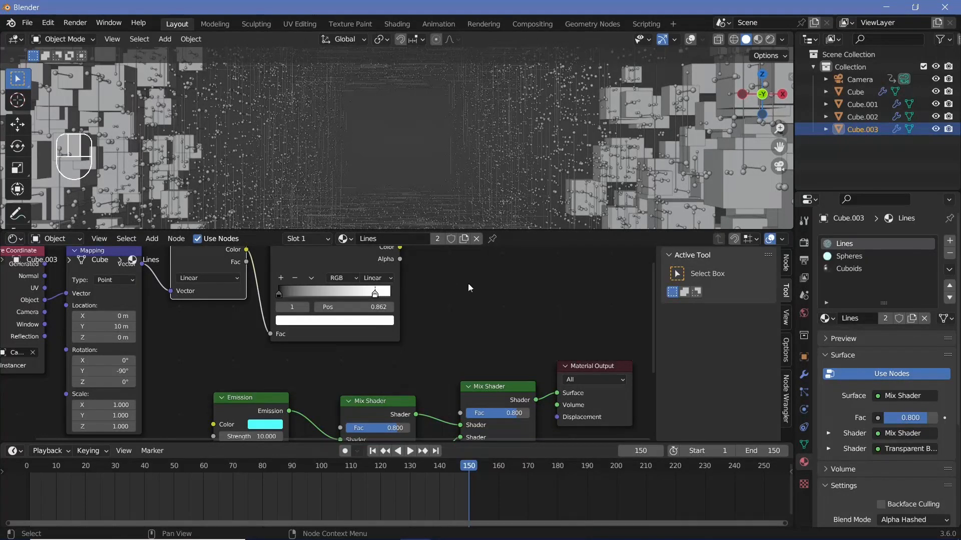
Step: Connect the Color Ramp's Color to the Fac of the Lines material's final Mix Shader and show the viewport in Rendered shading
drag(400, 248, 460, 413)
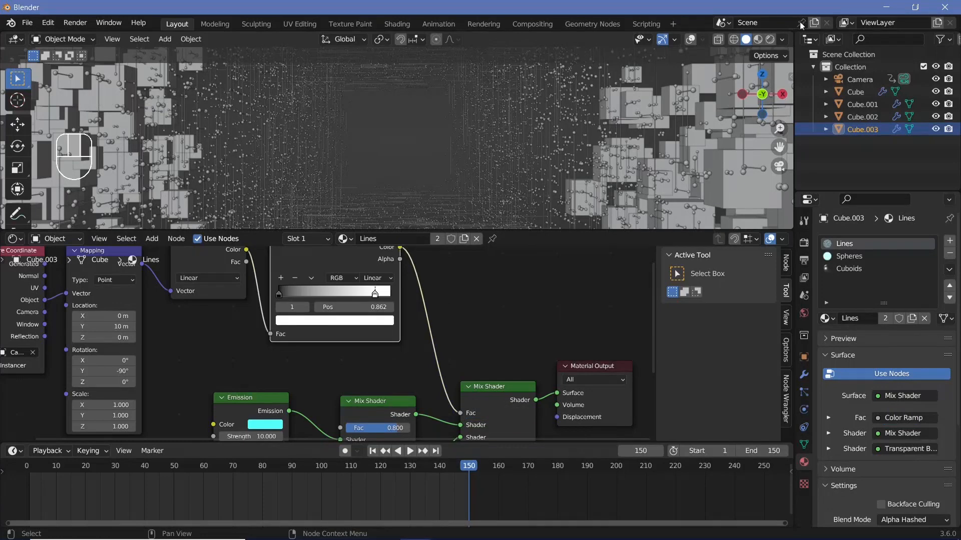
click(770, 39)
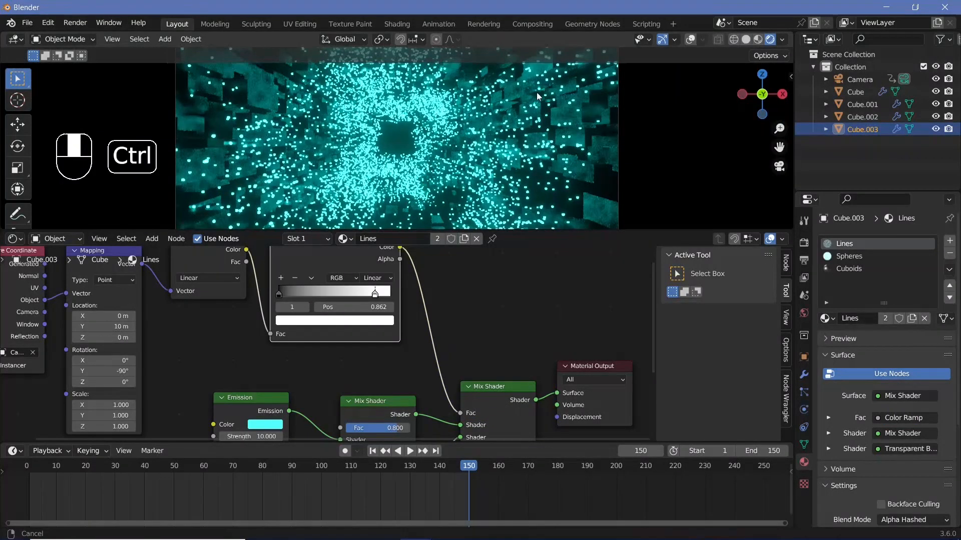
Step: Set the Lines material's Mapping location to -10 m on X and 0 m on Y
middle_drag(240, 347, 282, 340)
click(158, 320)
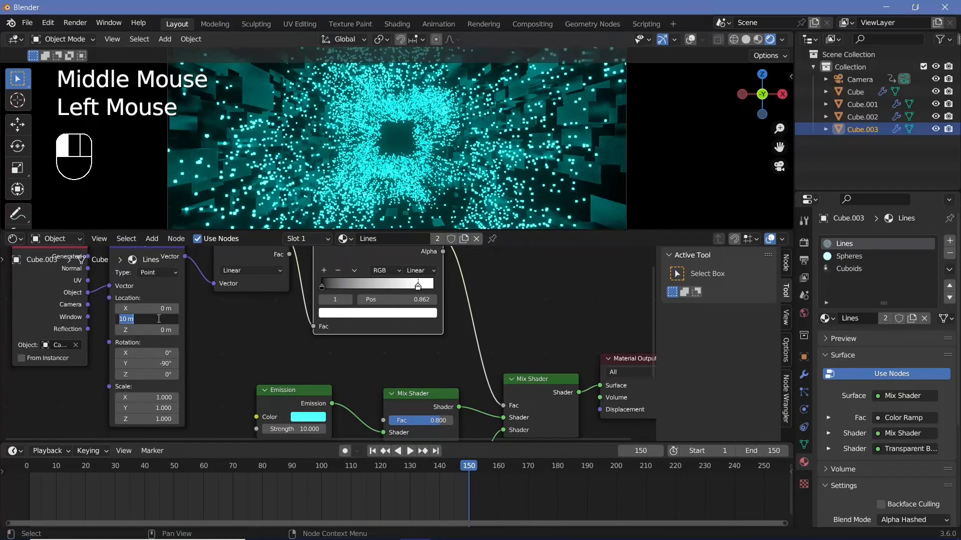
text(-10)
key(Return)
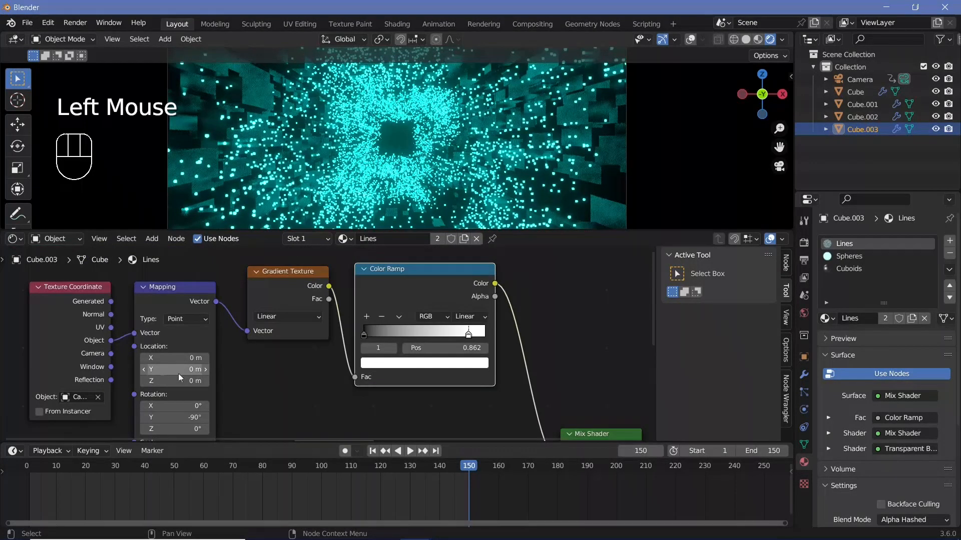
click(183, 359)
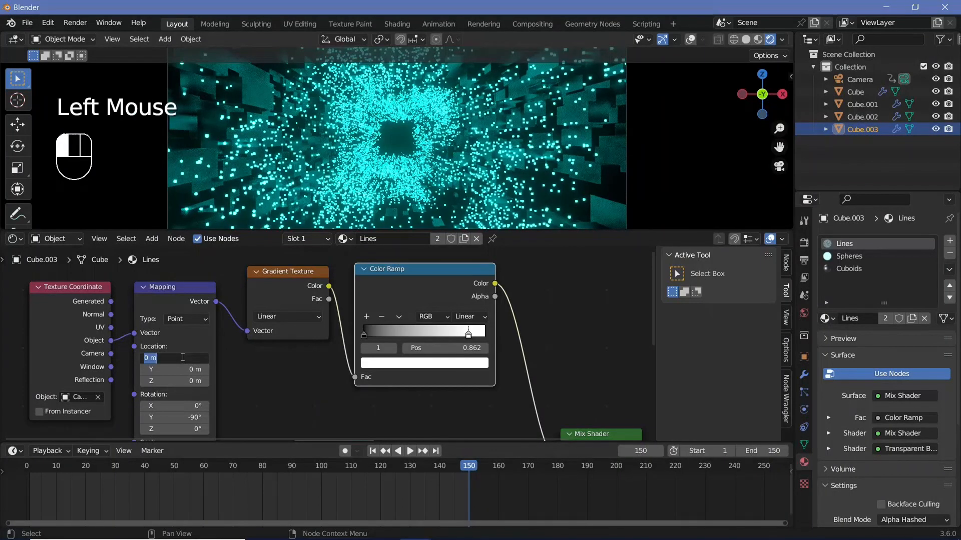
text(-10)
key(Return)
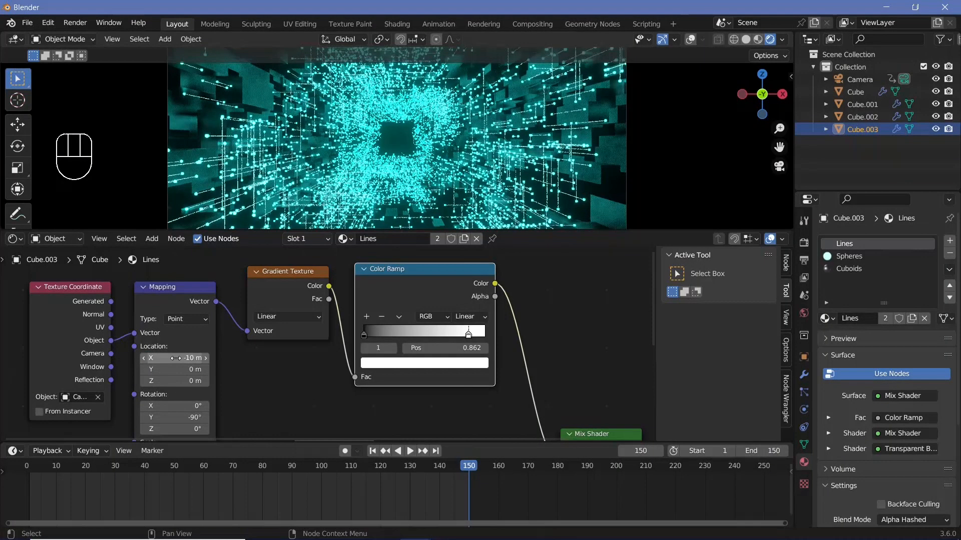
click(177, 358)
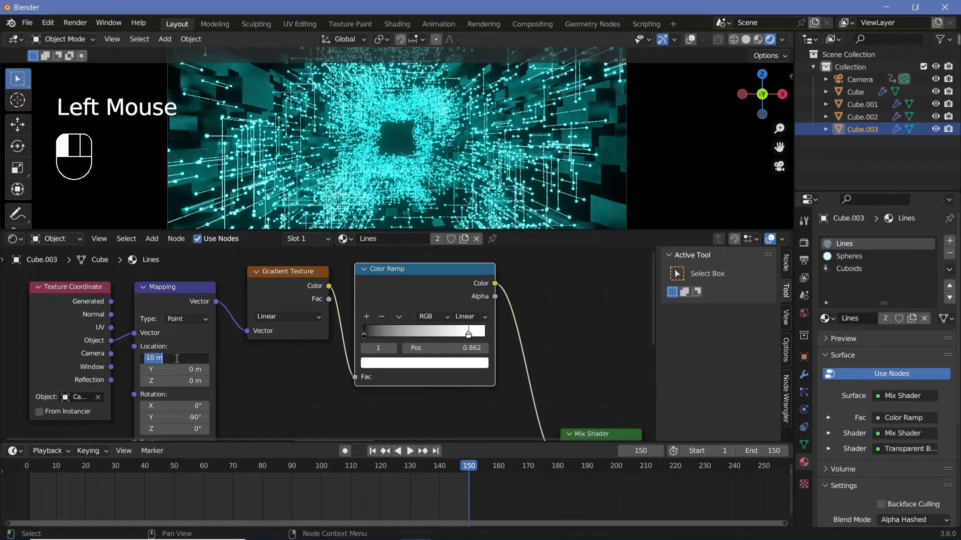
text(-15)
key(BackSpace)
text(0)
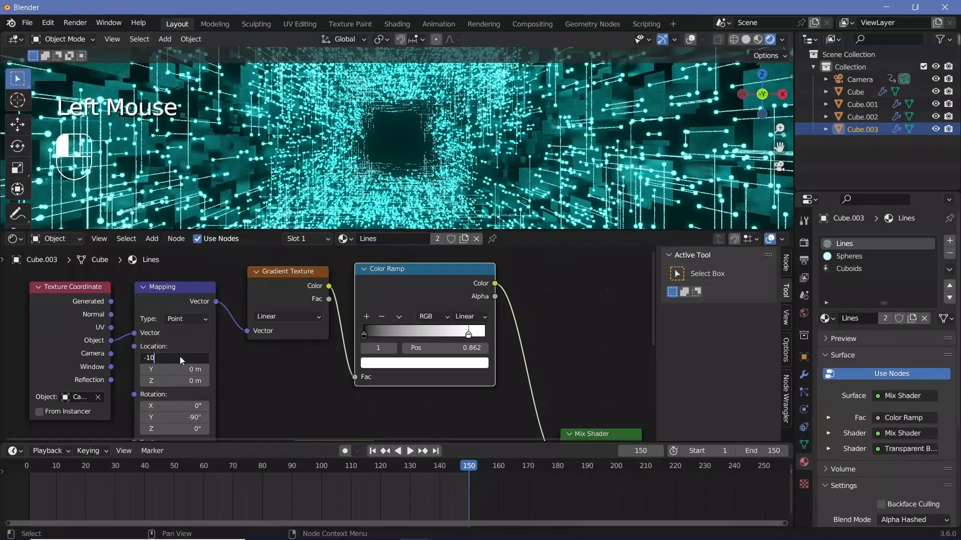
key(Return)
Step: Insert a Mix Shader between the Principled BSDF and Material Output in the Cuboids material
mouse_move(451, 395)
ctrl+middle_down()
mouse_move(457, 402)
mouse_move(444, 380)
ctrl+middle_up()
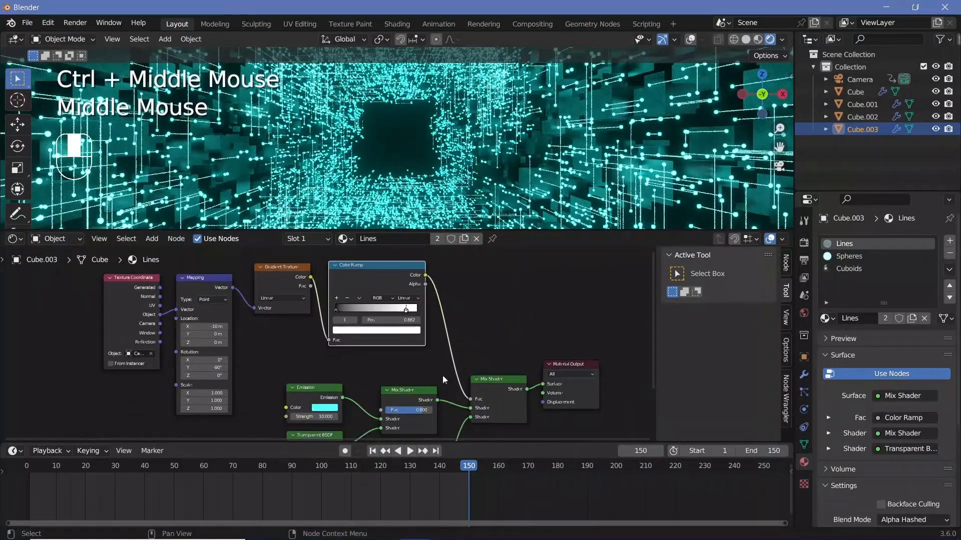
click(865, 270)
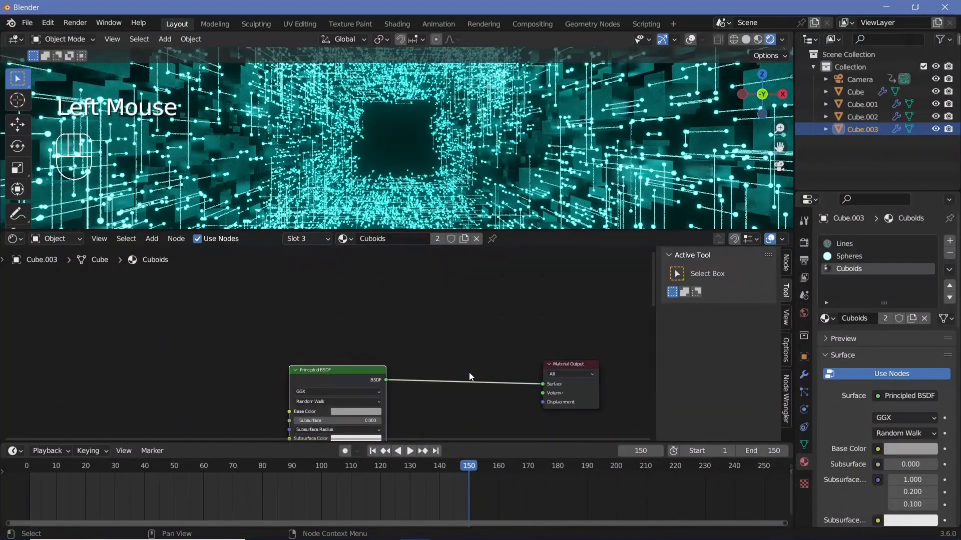
key(shift+a)
text(mi)
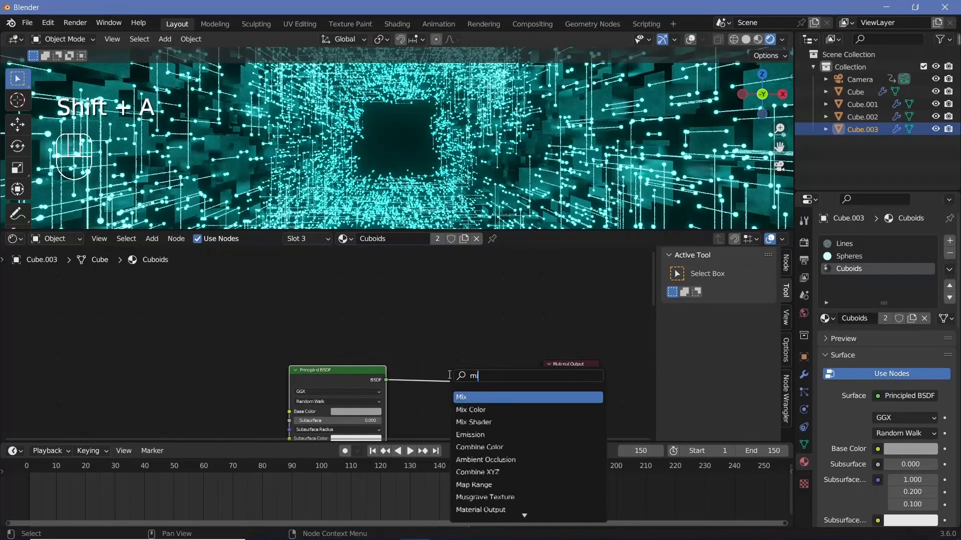
text(x s)
key(Return)
click(452, 377)
Step: Add a Transparent BSDF to the Cuboids material as the Mix Shader's second shader
middle_drag(468, 440, 467, 390)
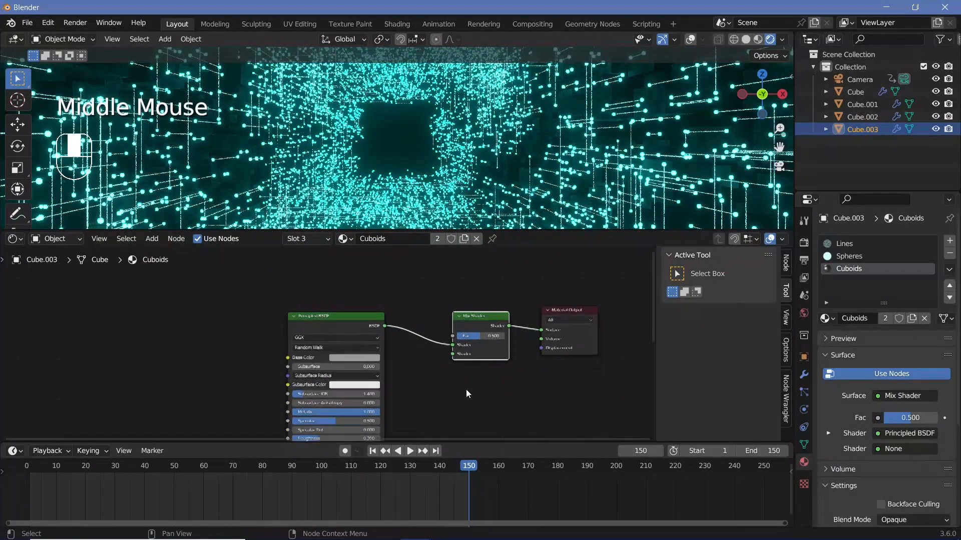
key(shift+a)
text(tra)
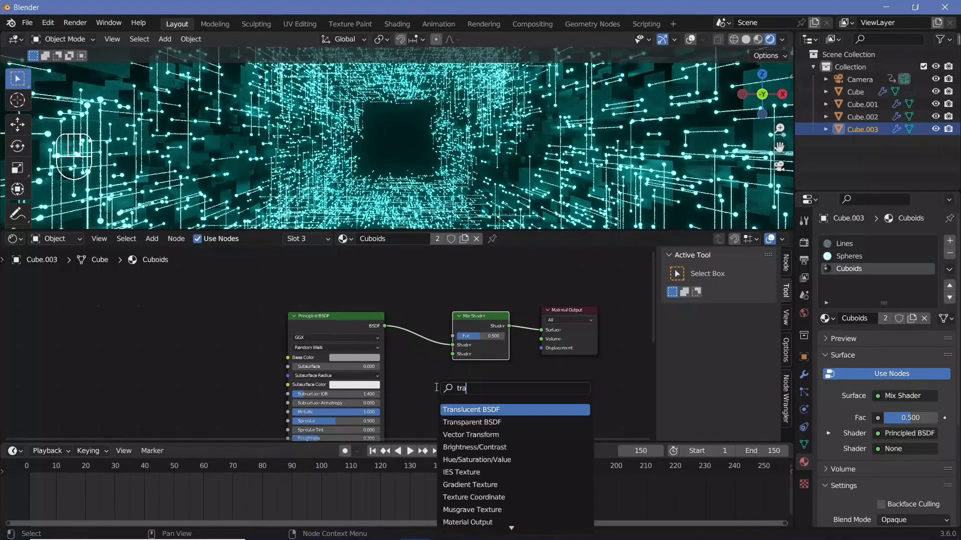
key(Down)
key(Return)
click(446, 353)
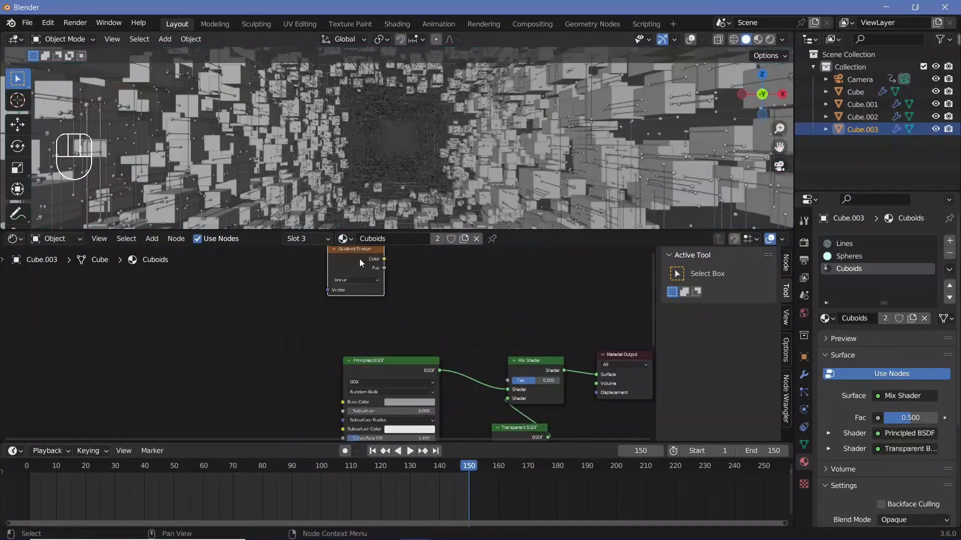
Step: Give the Cuboids material's Gradient Texture Mapping and Texture Coordinate nodes, feeding the Mapping vector from the Object output with Camera as reference
drag(359, 259, 404, 291)
key(ctrl+t)
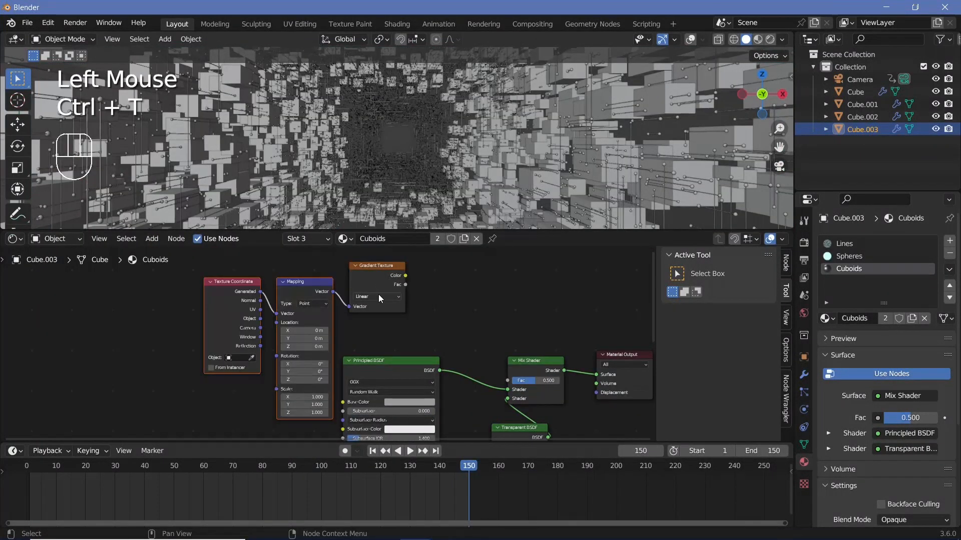
drag(261, 319, 276, 314)
click(235, 358)
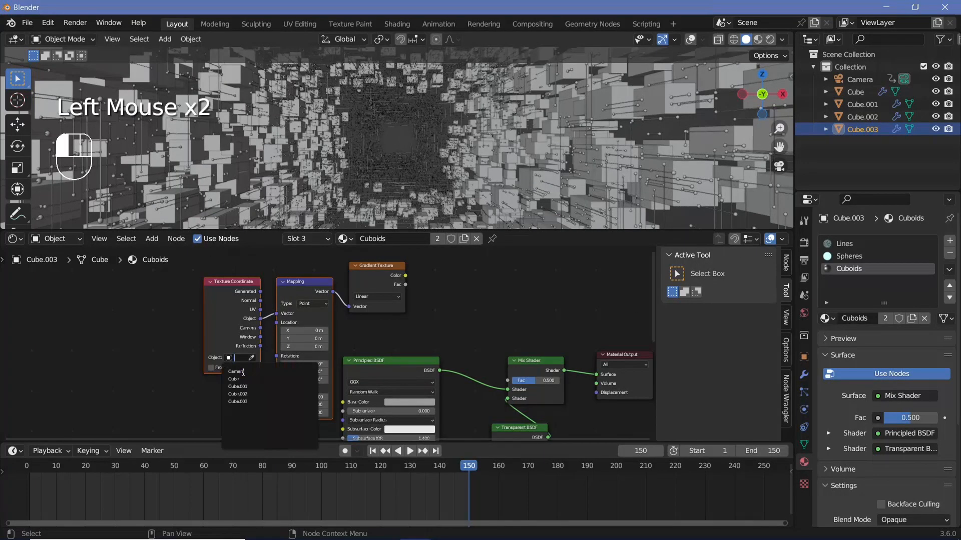
Step: Add a Color Ramp fed by the Cuboids material's Gradient Texture Color and move its white stop to about 0.88
click(435, 291)
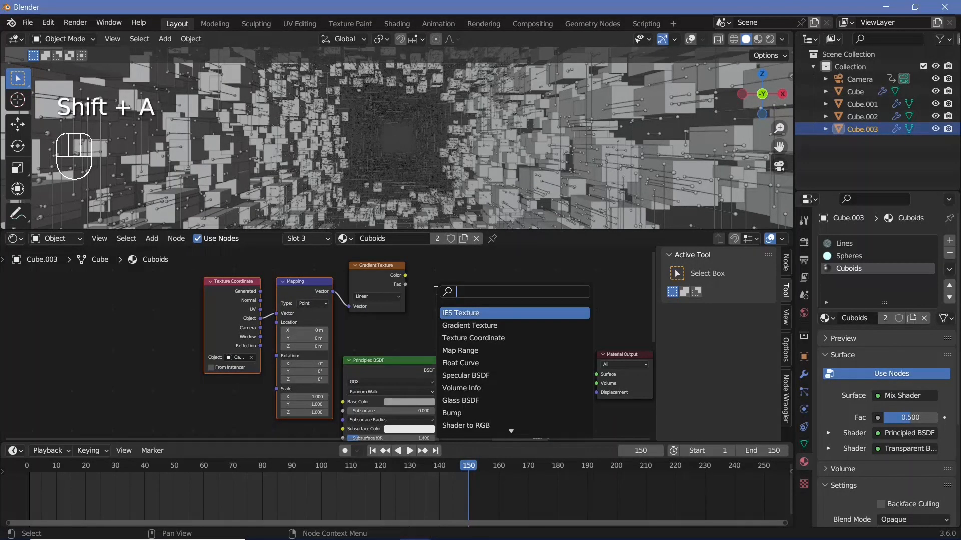
text(colo)
key(Down)
key(Return)
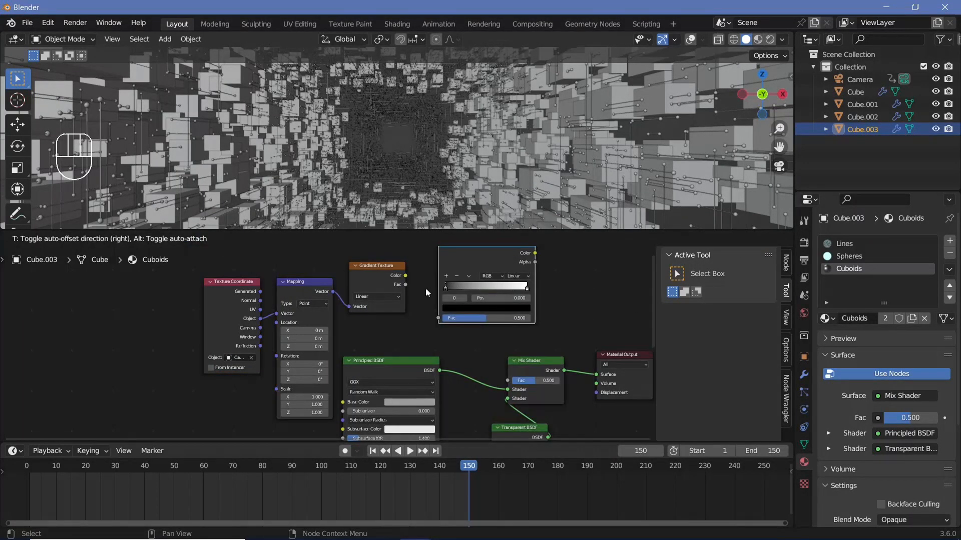
click(425, 289)
drag(405, 276, 437, 314)
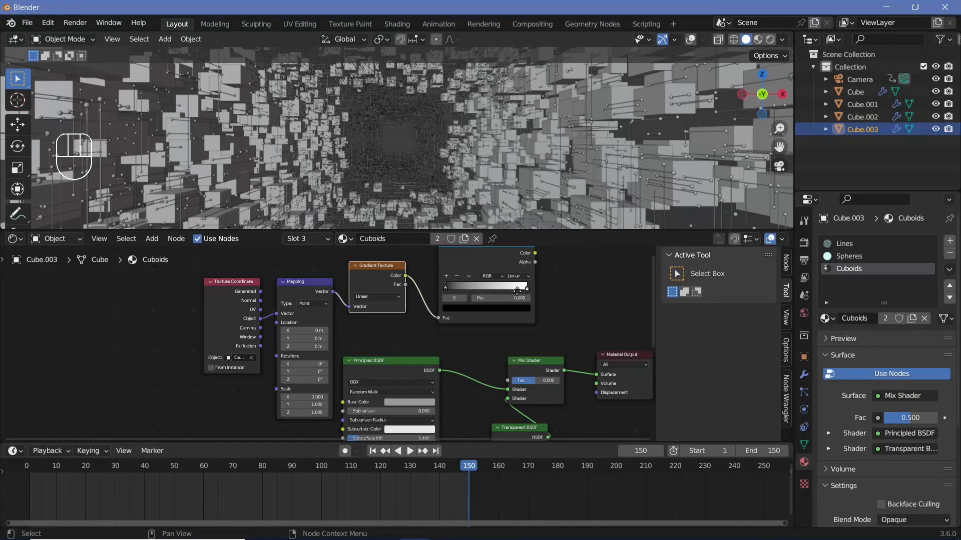
drag(524, 288, 510, 289)
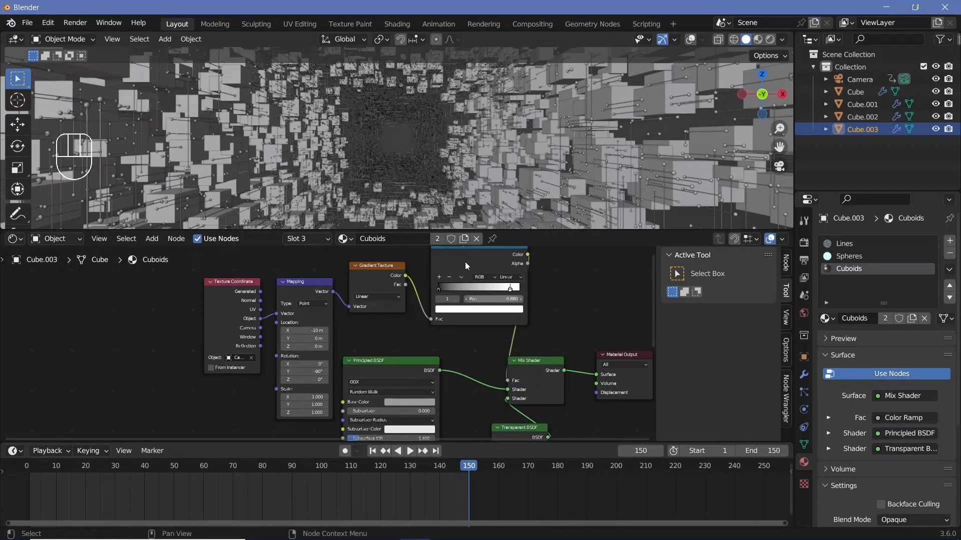
click(464, 262)
Step: Return to Rendered shading and set the Cuboids material's blend mode to Alpha Hashed and its shadow mode to None
click(770, 43)
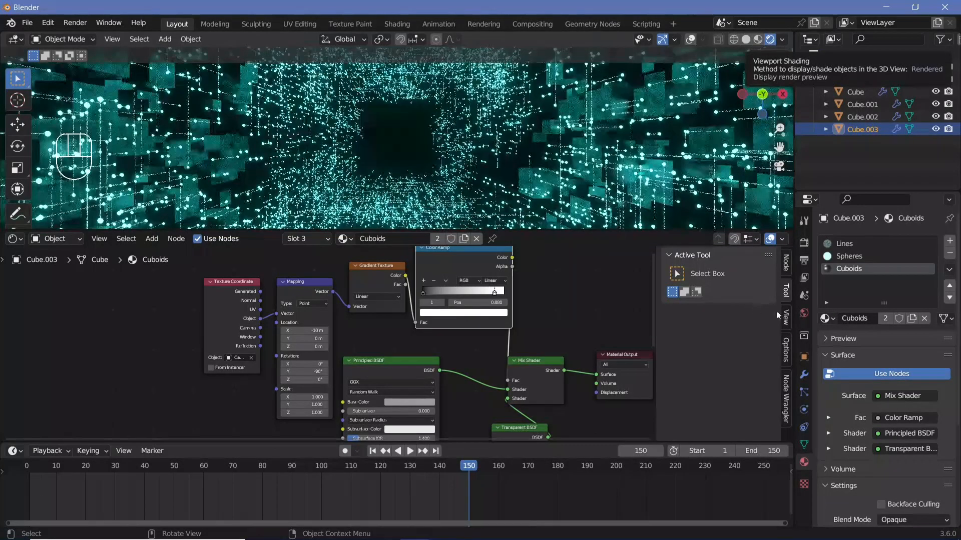
scroll(885, 289, down, 6)
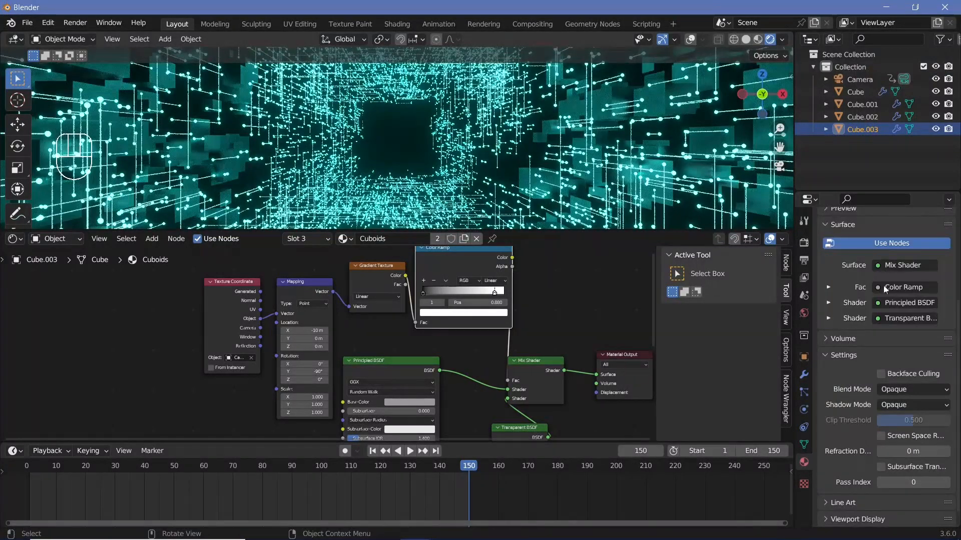
click(895, 390)
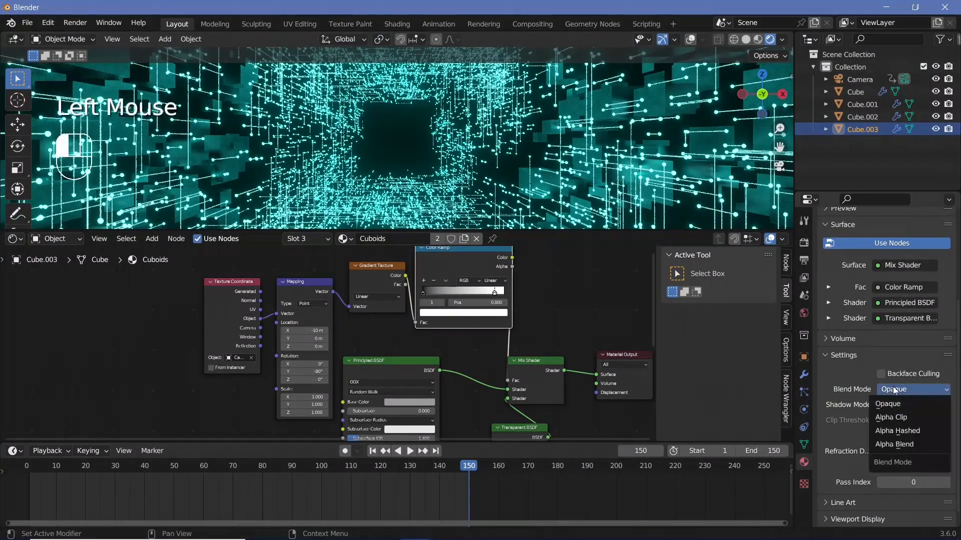
click(897, 430)
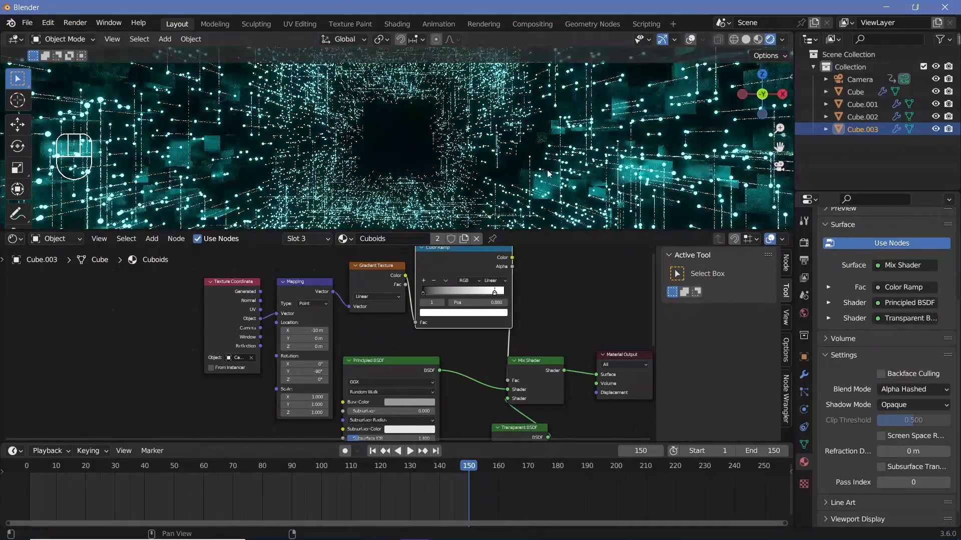
click(908, 406)
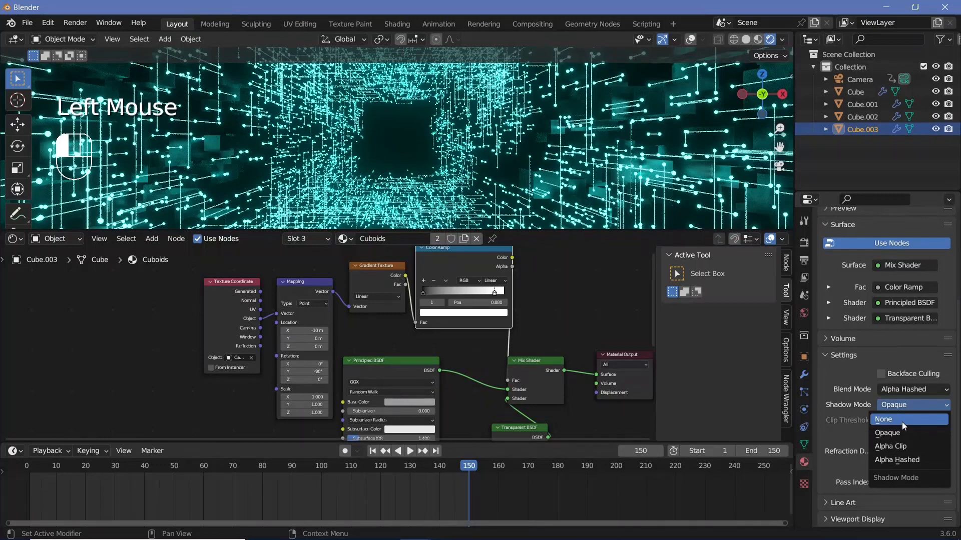
click(901, 422)
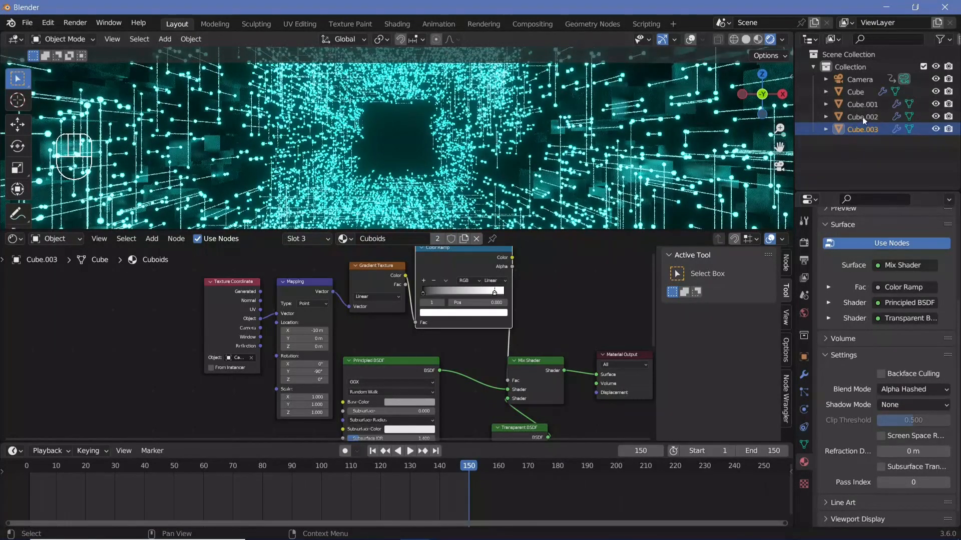
Step: Set the Spheres material's blend mode to Alpha Hashed and open its shadow mode options
drag(958, 350, 958, 323)
click(854, 245)
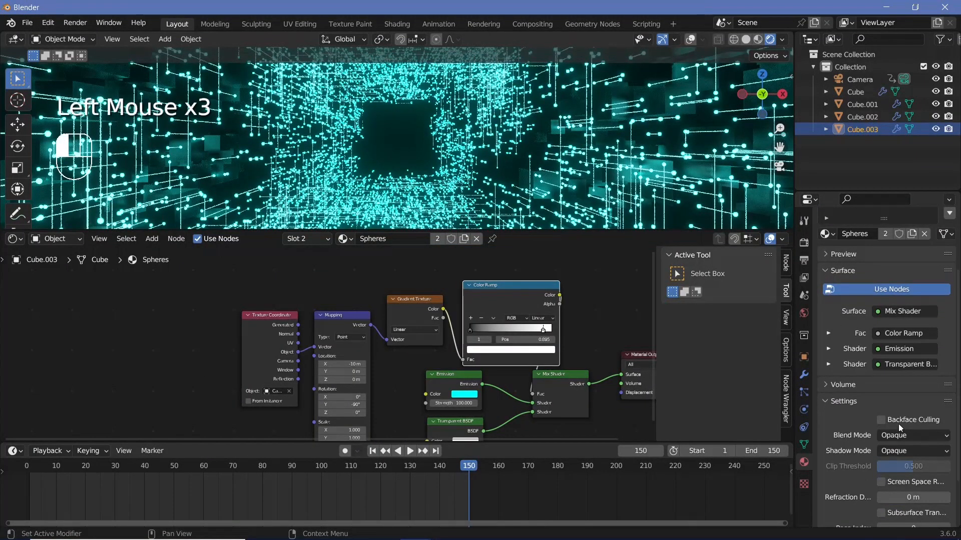
click(896, 433)
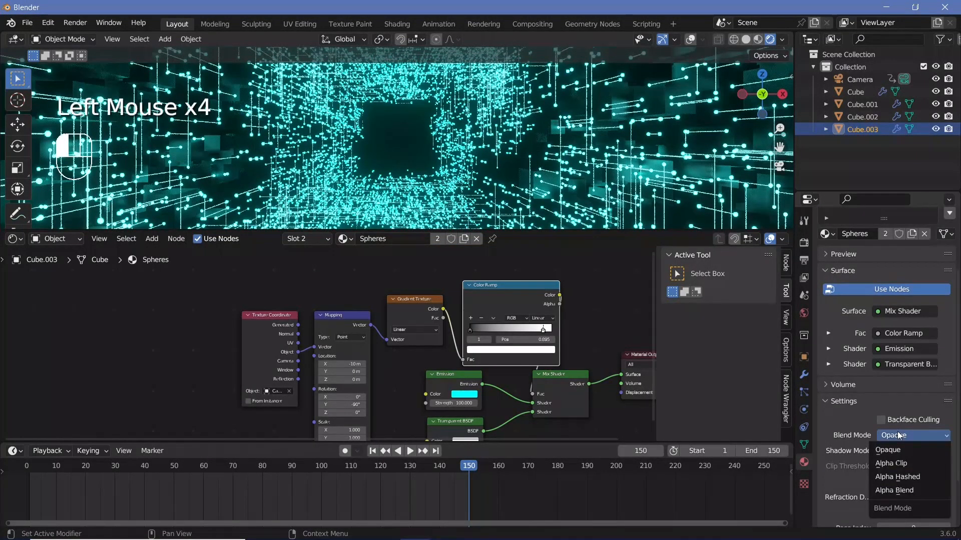
click(895, 477)
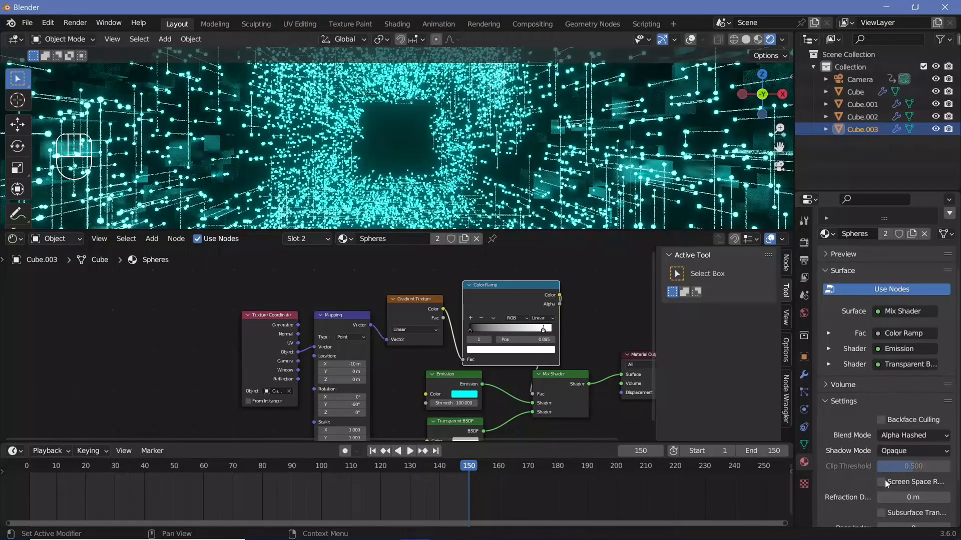
click(893, 451)
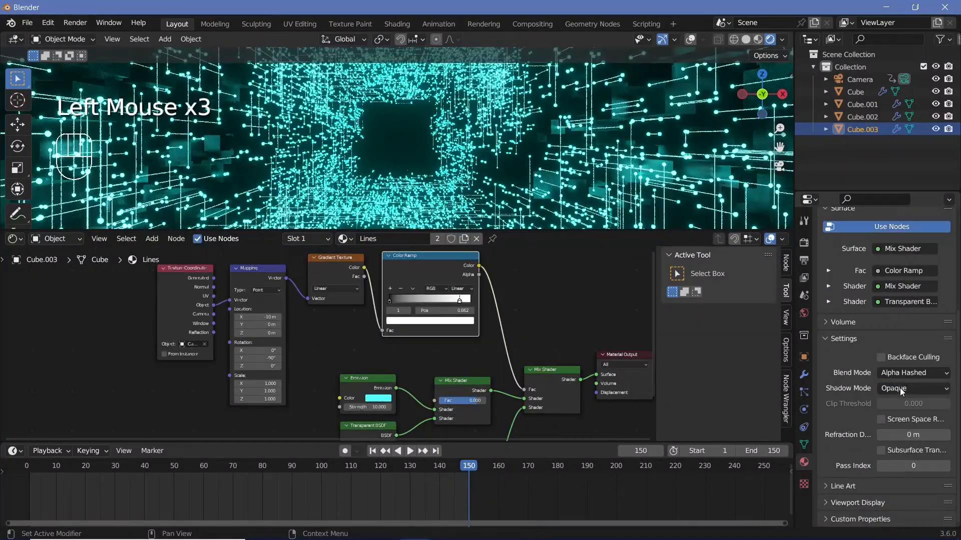
Step: Set the Lines material's shadow mode to None
click(900, 388)
click(893, 402)
Step: Inspect the tunnel at frame 0 in an enlarged 3D viewport and open the render commands
drag(400, 232, 400, 372)
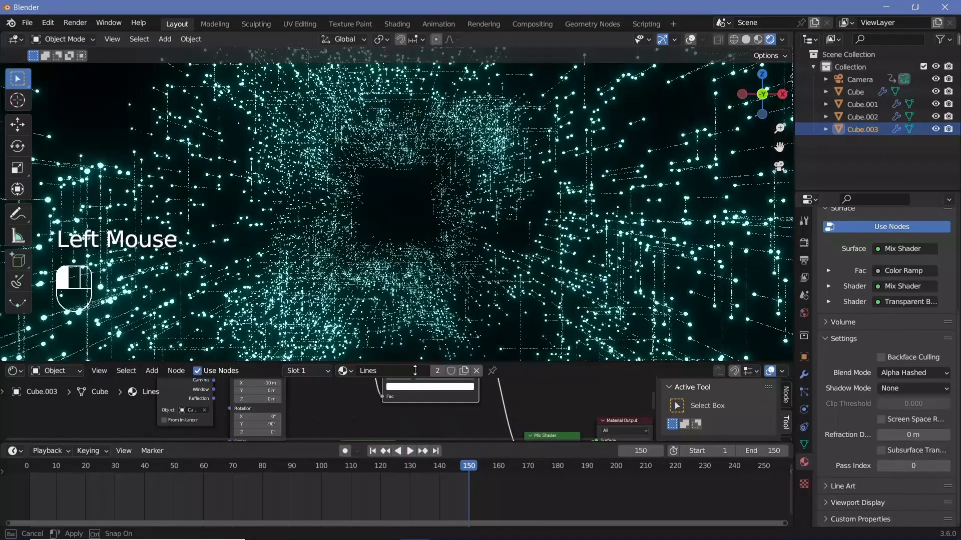
ctrl+middle_drag(396, 260, 392, 193)
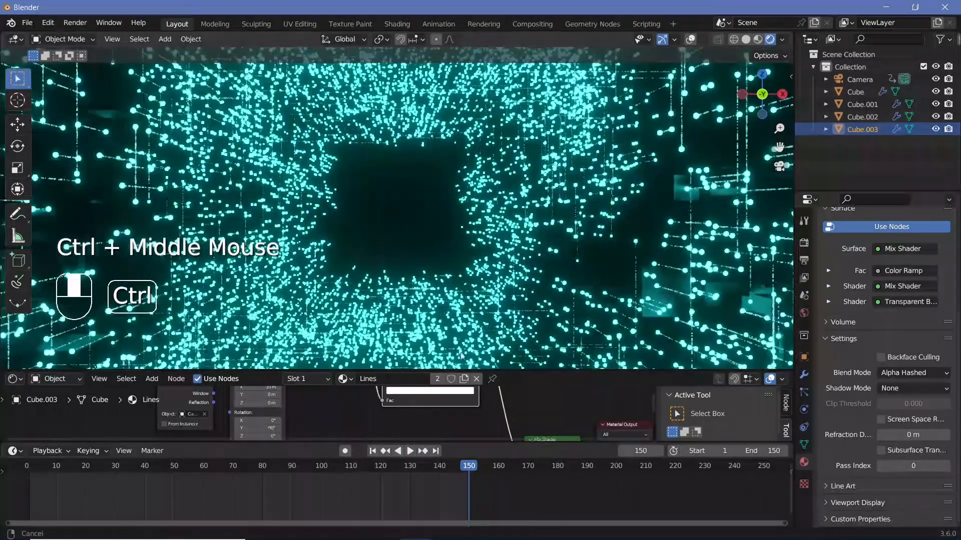
click(25, 469)
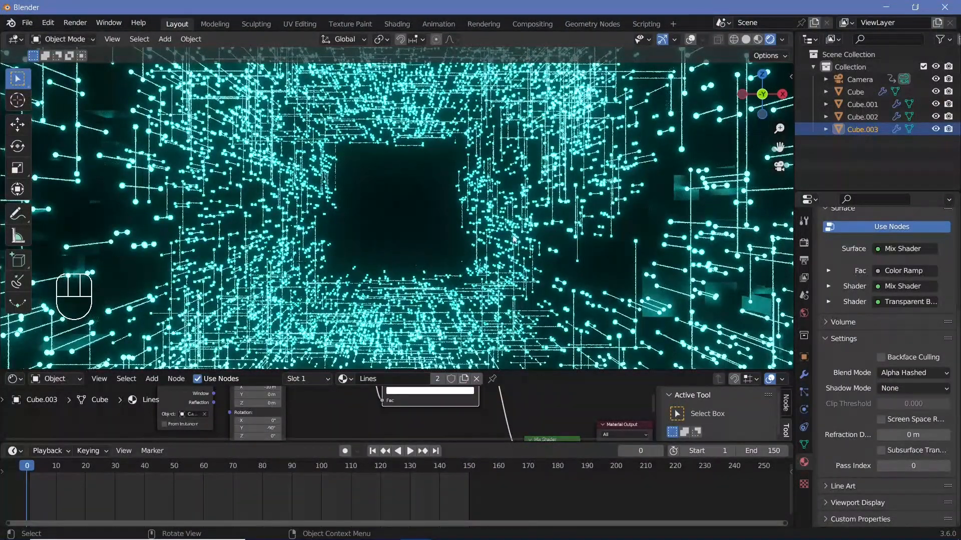
ctrl+middle_drag(574, 182, 537, 256)
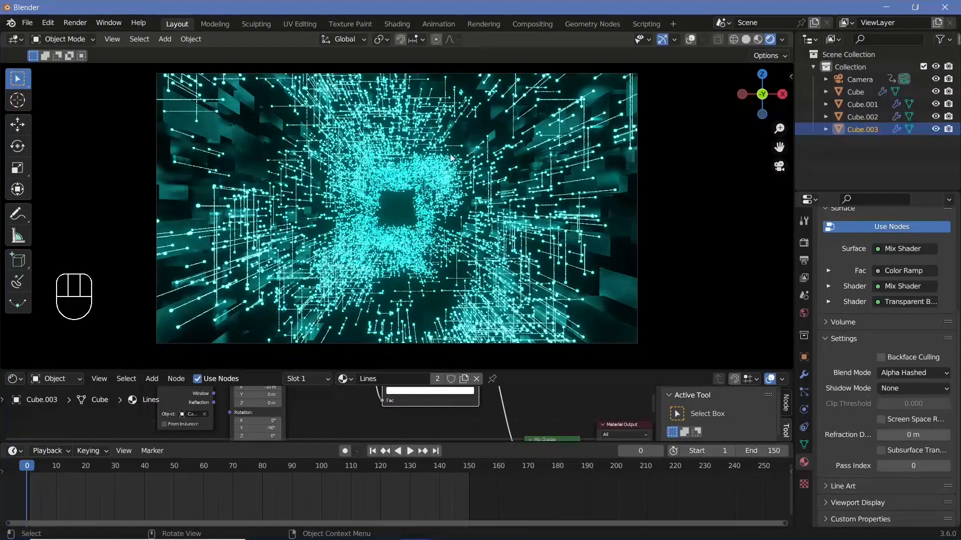
click(76, 22)
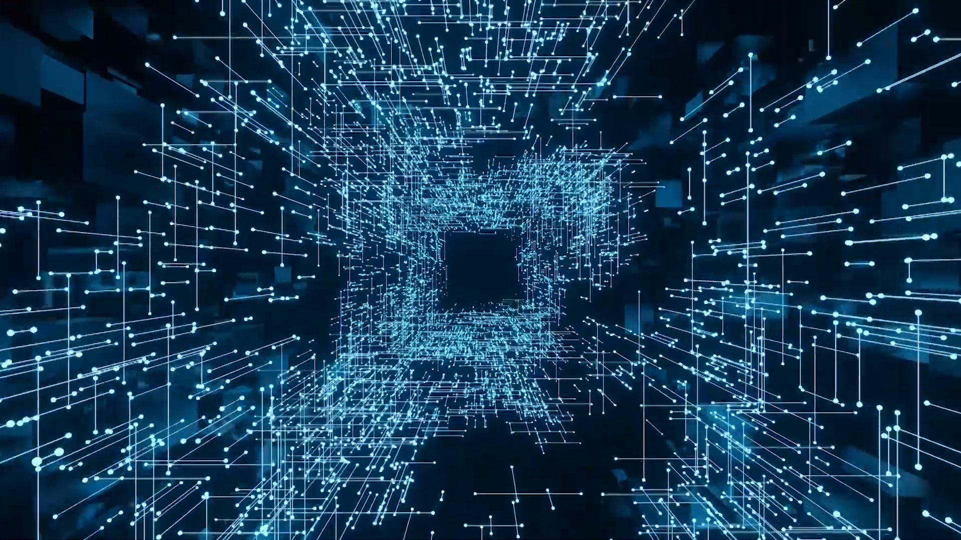